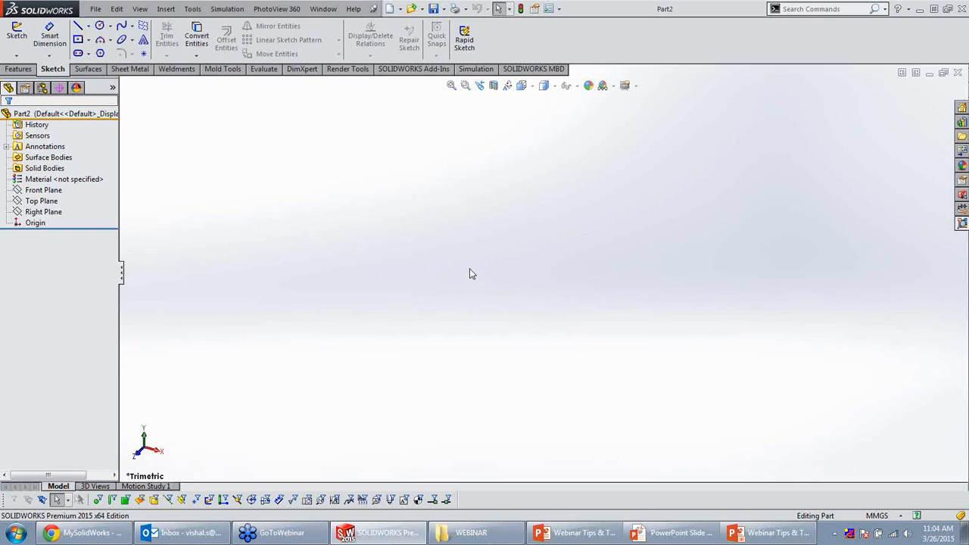
# Display the part environment's shortcut bar in the empty graphics area and dismiss it.
pyautogui.press('s')
pyautogui.press('s')
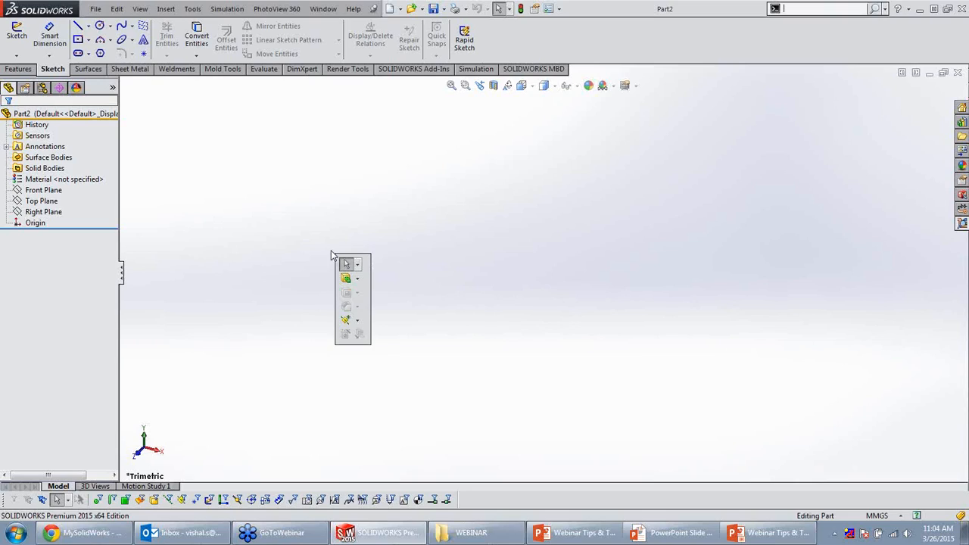
pyautogui.click(281, 222)
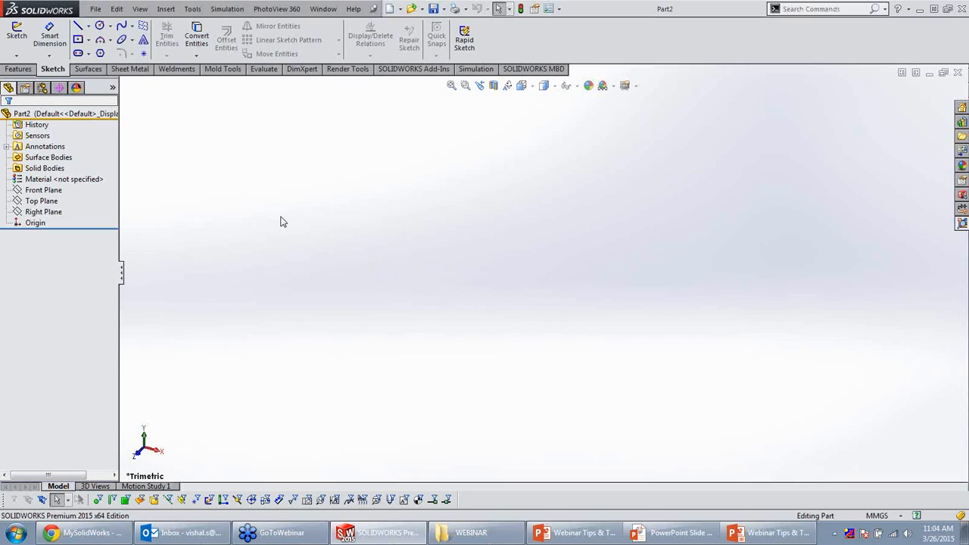
# Start a sketch on the Front Plane and preview the sketch shortcut bar in the graphics area.
pyautogui.click(34, 190)
pyautogui.click(50, 174)
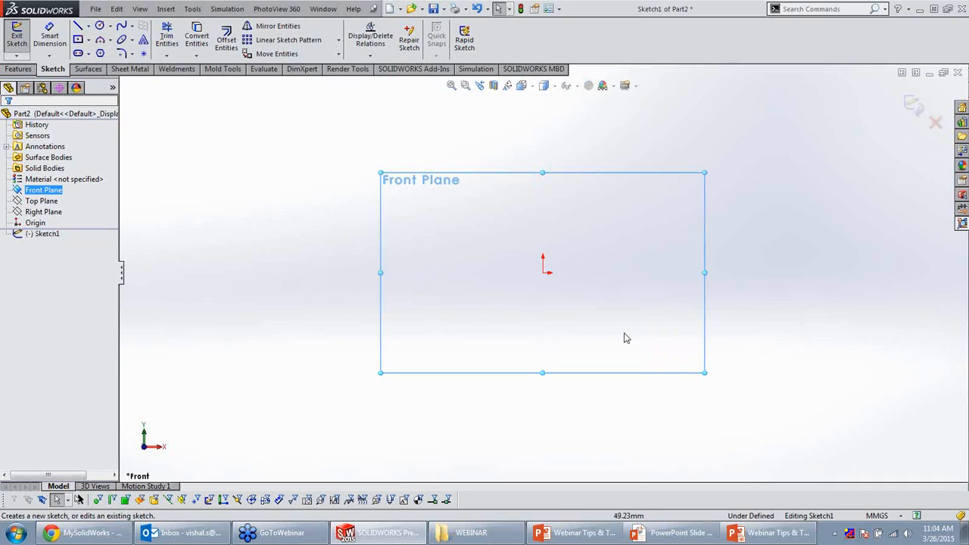
pyautogui.press('s')
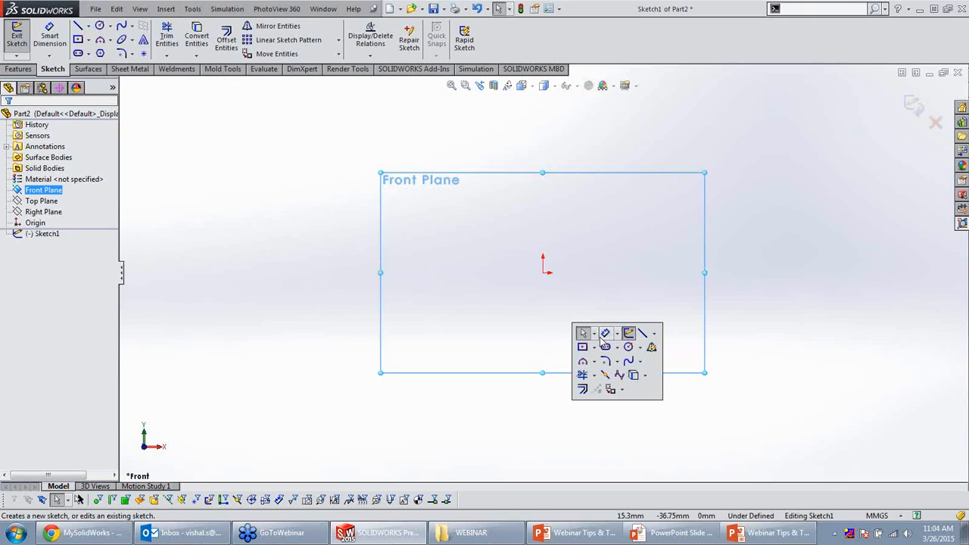
pyautogui.click(666, 249)
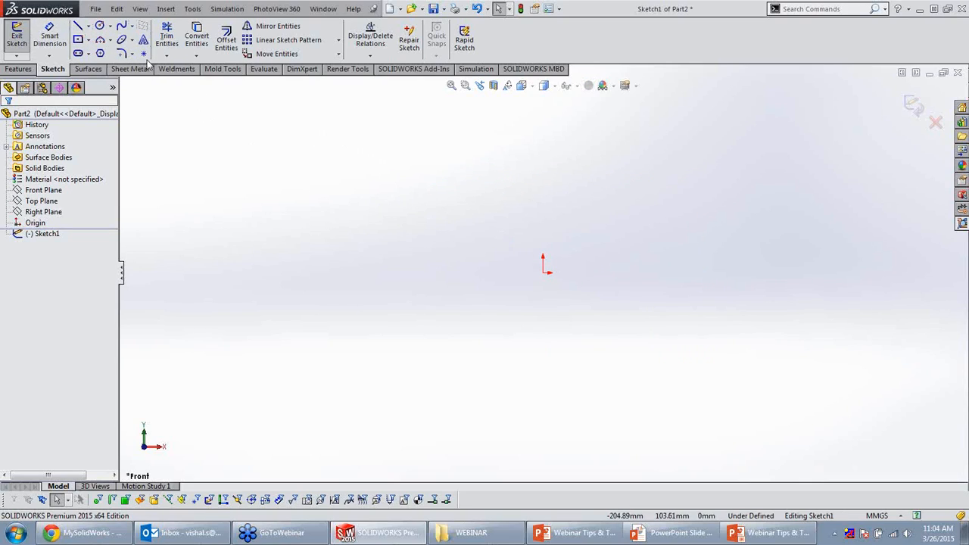
pyautogui.press('s')
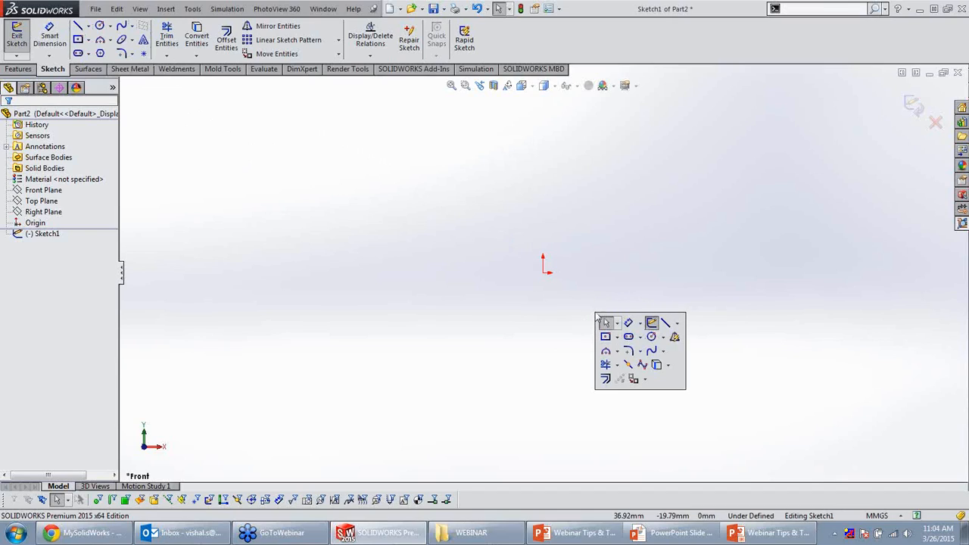
pyautogui.click(605, 291)
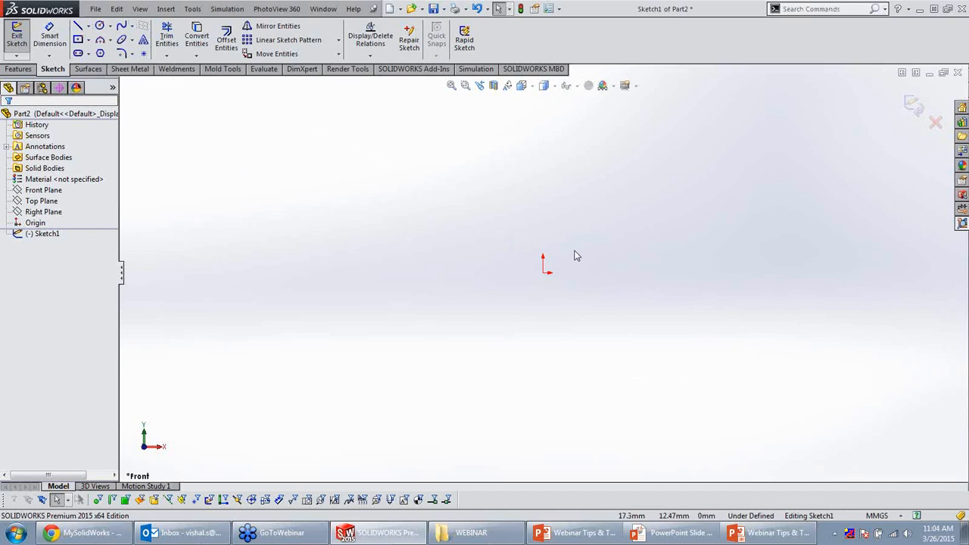
# Customize the Sketch Shortcuts toolbar by adding the linear sketch pattern flyout to it.
pyautogui.press('s')
pyautogui.rightClick(651, 322)
pyautogui.click(691, 330)
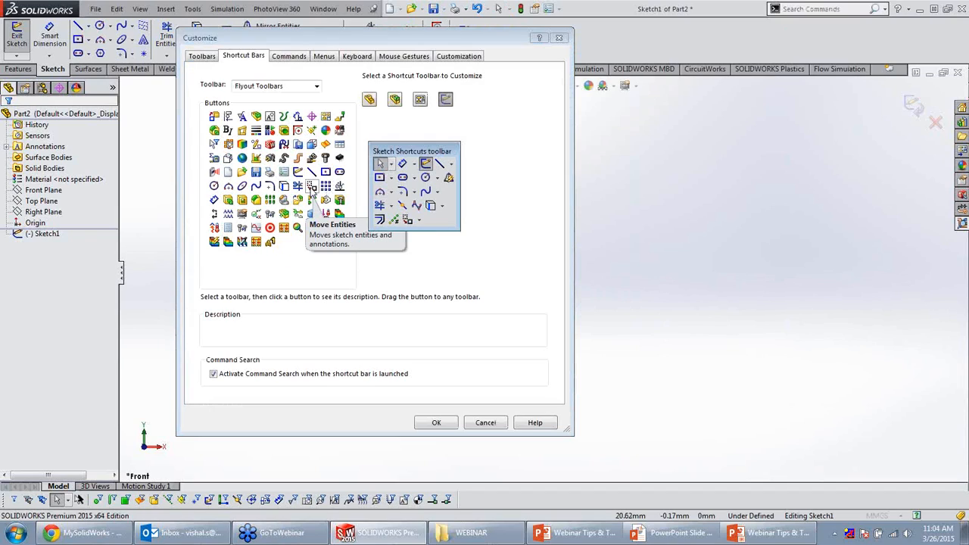
pyautogui.moveTo(326, 227); pyautogui.dragTo(435, 221)
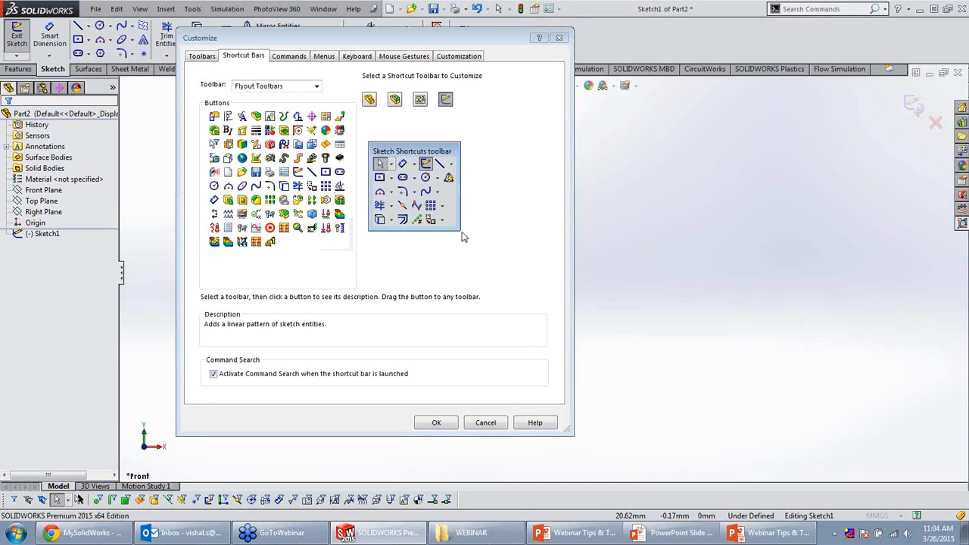
pyautogui.moveTo(457, 231)
pyautogui.mouseDown()
pyautogui.moveTo(464, 277)
pyautogui.moveTo(442, 233)
pyautogui.mouseUp()
pyautogui.click(434, 423)
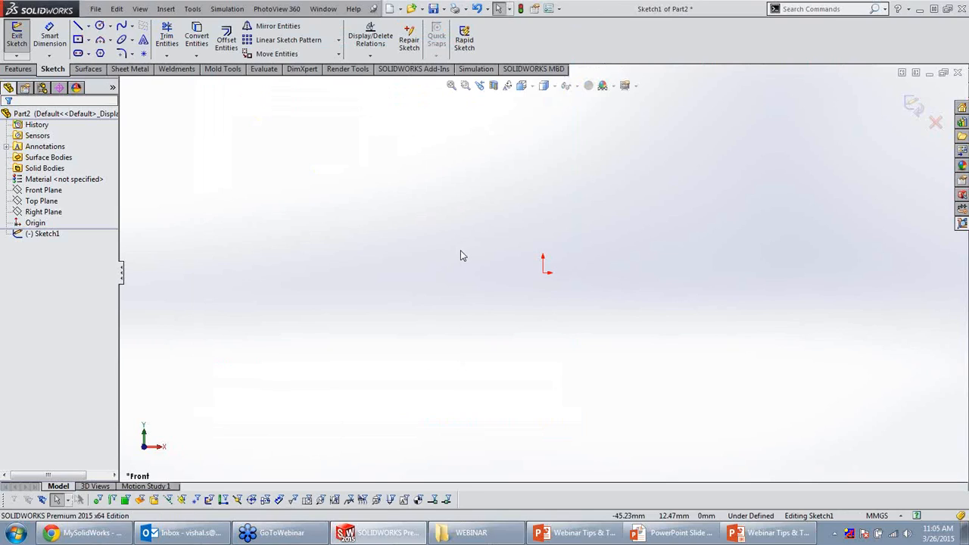
# Sketch a circle centred on the origin with a radius of about 70 mm, launching the Circle tool from the shortcut bar.
pyautogui.press('s')
pyautogui.click(520, 277)
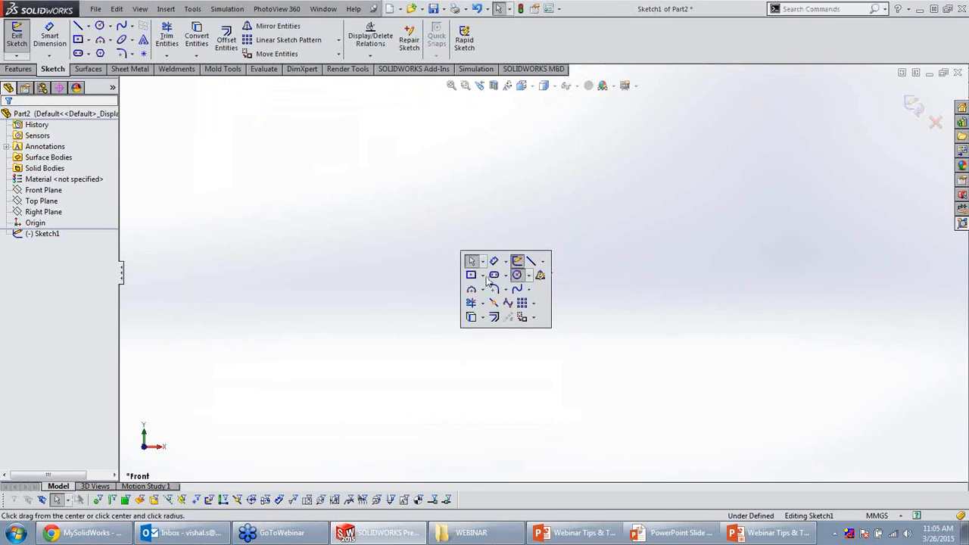
pyautogui.click(543, 267)
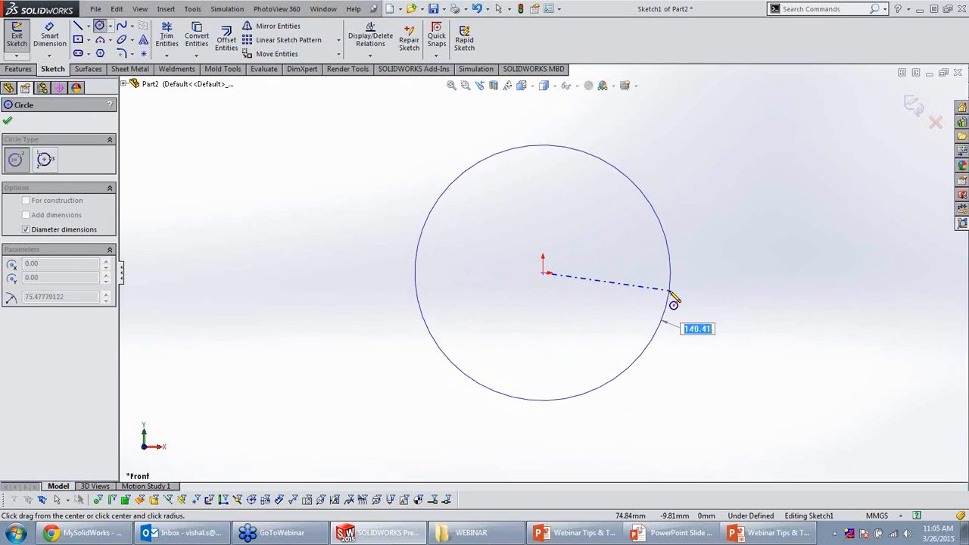
pyautogui.click(670, 292)
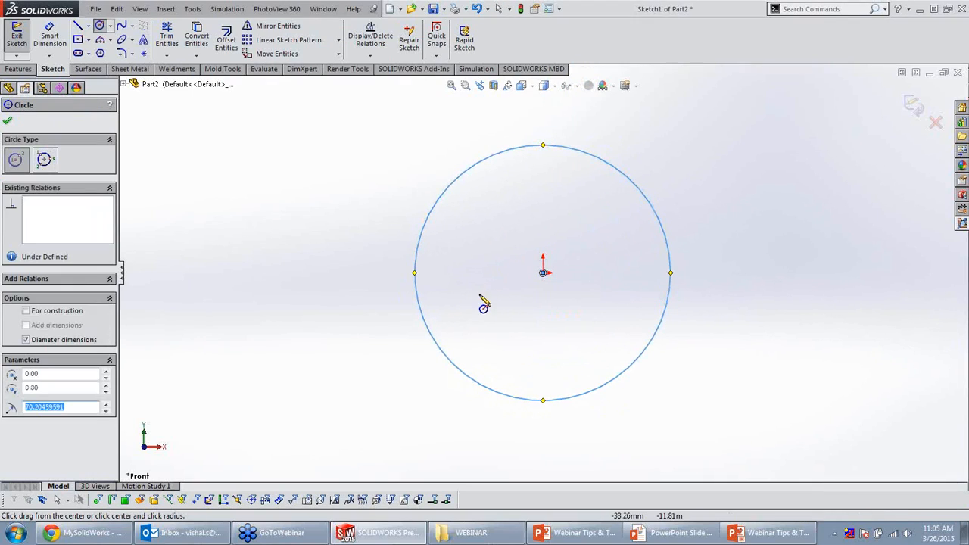
pyautogui.press('s')
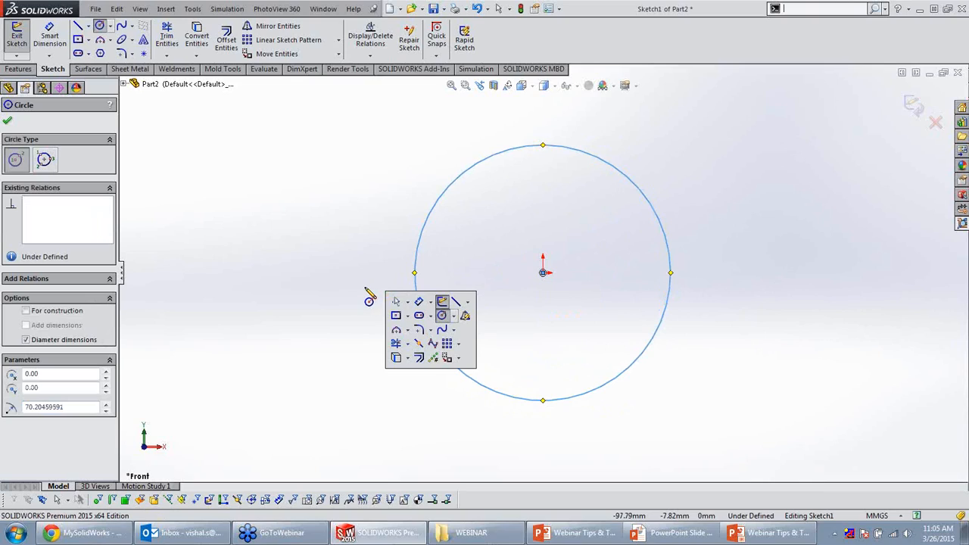
pyautogui.press('Escape')
pyautogui.press('Escape')
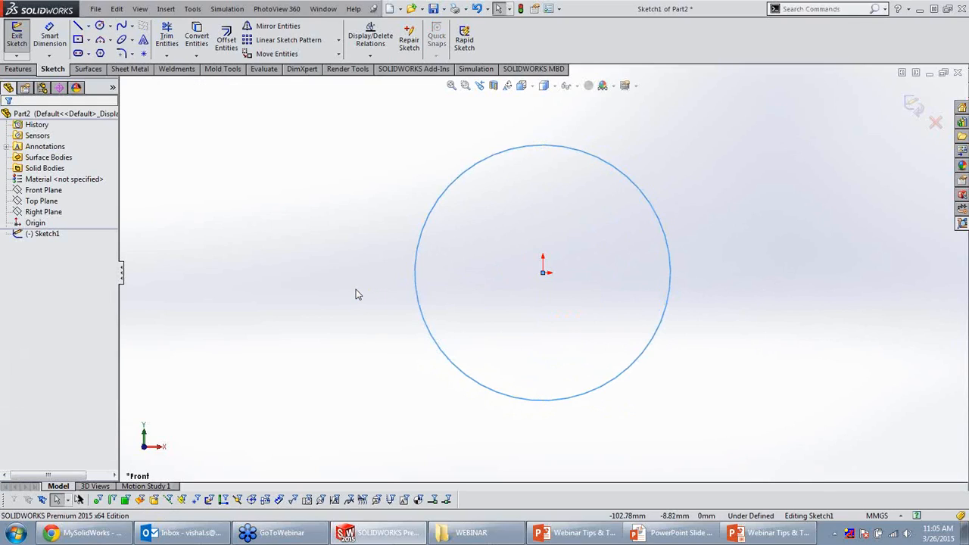
pyautogui.click(320, 300)
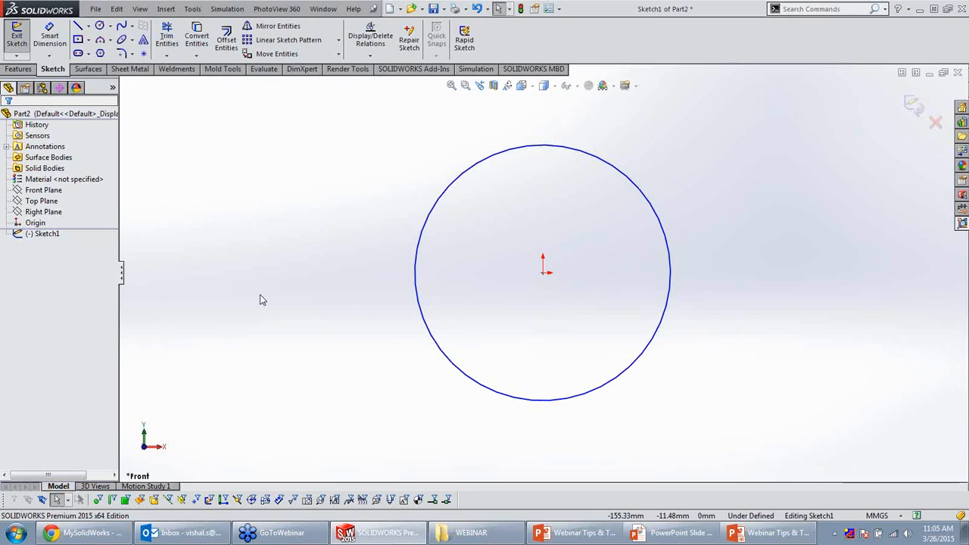
# Display the sketch mouse gesture wheel and search the mouse gesture customization settings for "line".
pyautogui.moveTo(259, 294)
pyautogui.mouseDown(button='right')
pyautogui.moveTo(280, 301)
pyautogui.moveTo(270, 272)
pyautogui.moveTo(248, 277)
pyautogui.moveTo(234, 311)
pyautogui.mouseUp(button='right')
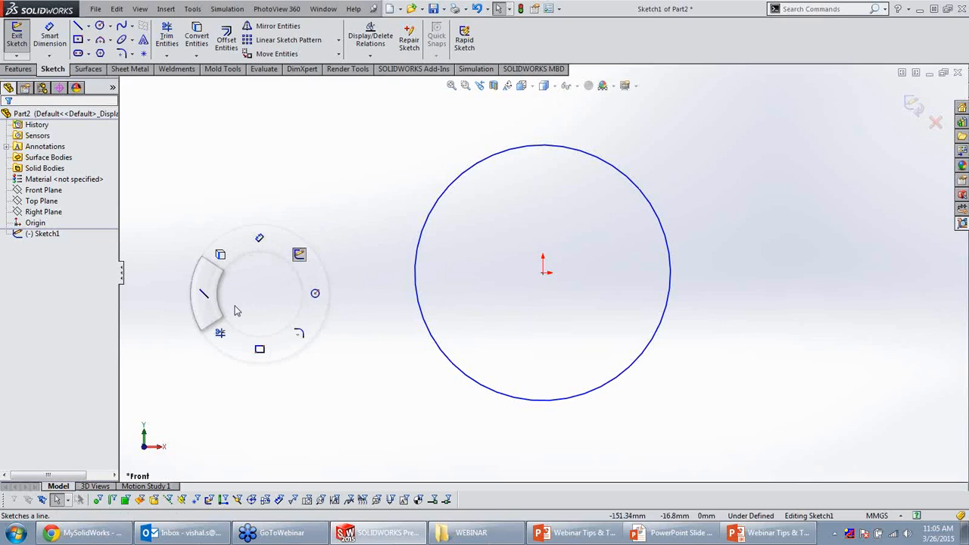
pyautogui.moveTo(235, 310); pyautogui.dragTo(237, 304, button='right')
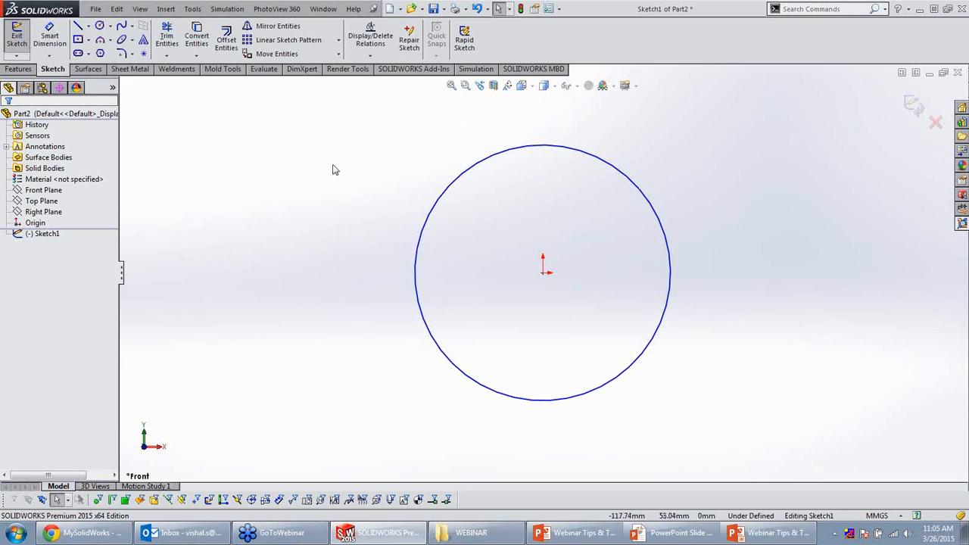
pyautogui.click(559, 9)
pyautogui.click(569, 35)
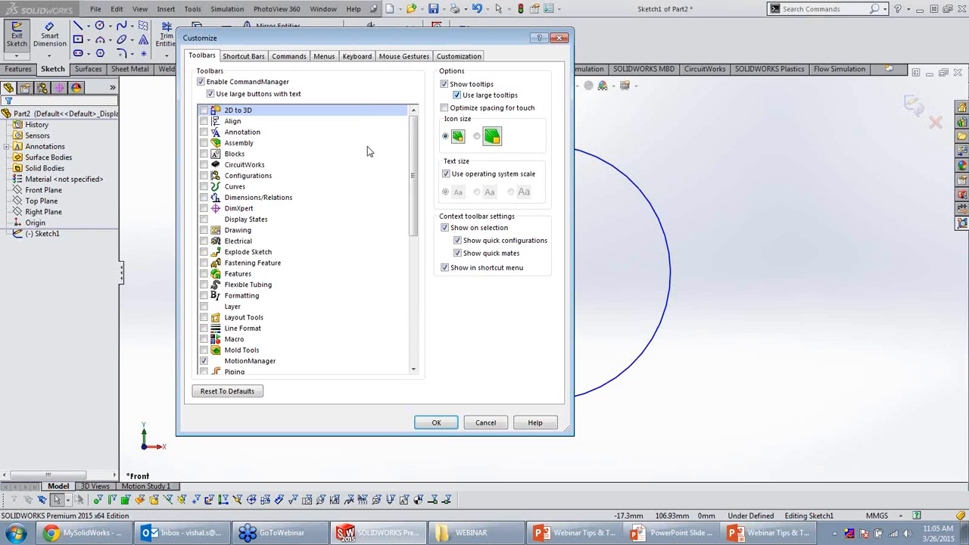
pyautogui.click(401, 61)
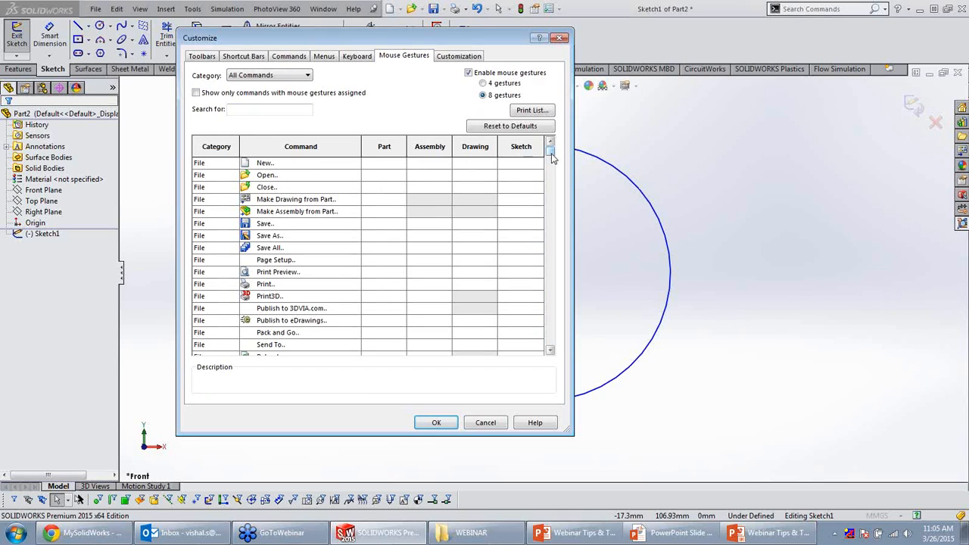
pyautogui.moveTo(551, 157); pyautogui.dragTo(551, 160)
pyautogui.click(285, 108)
pyautogui.write('line')
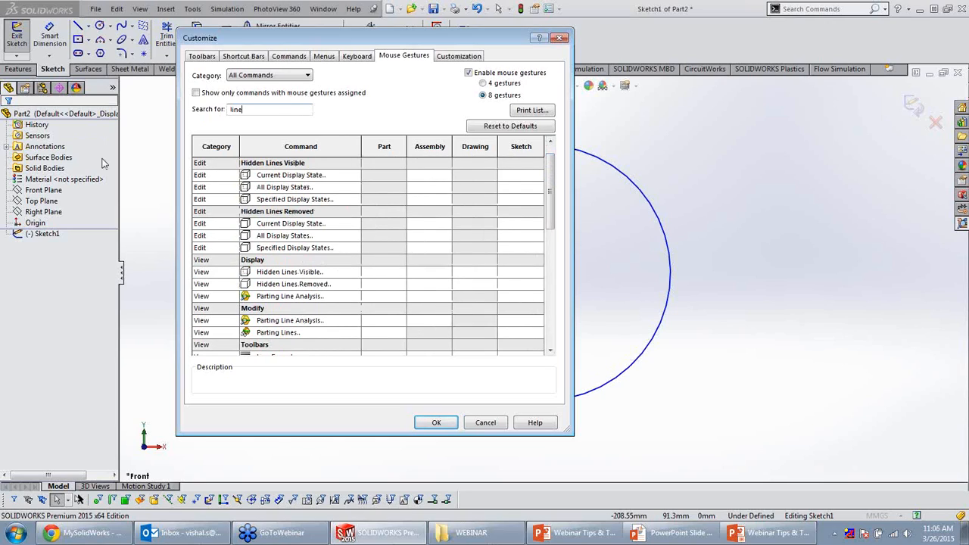
# Examine the gesture directions available for the Line sketch entity in drawings and close the customization settings.
pyautogui.scroll(-2, 337, 253)
pyautogui.scroll(2, 337, 242)
pyautogui.scroll(-8, 337, 237)
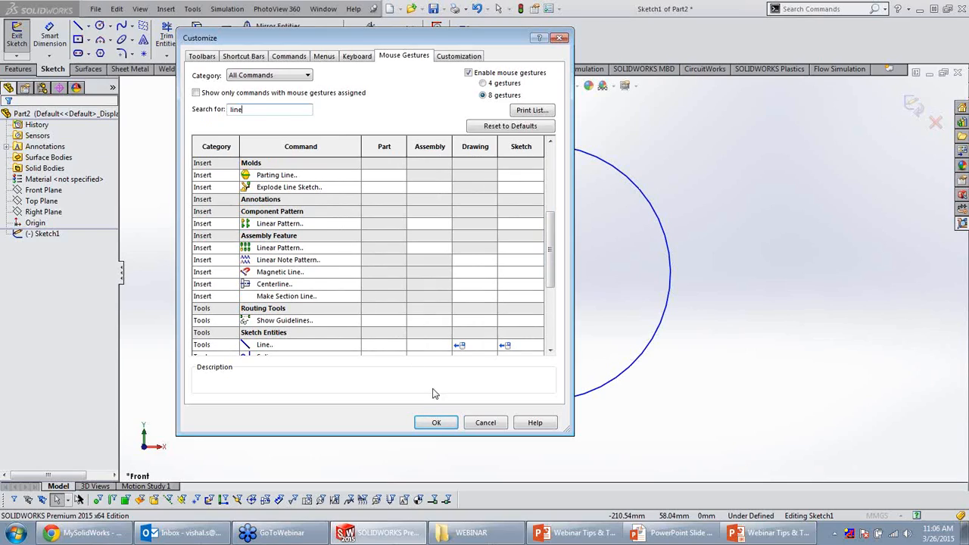
pyautogui.click(474, 349)
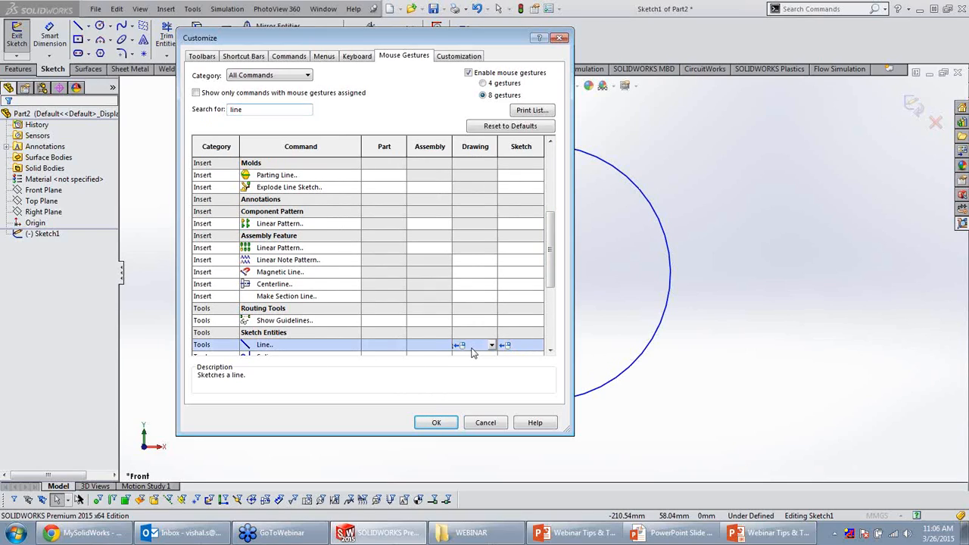
pyautogui.click(492, 346)
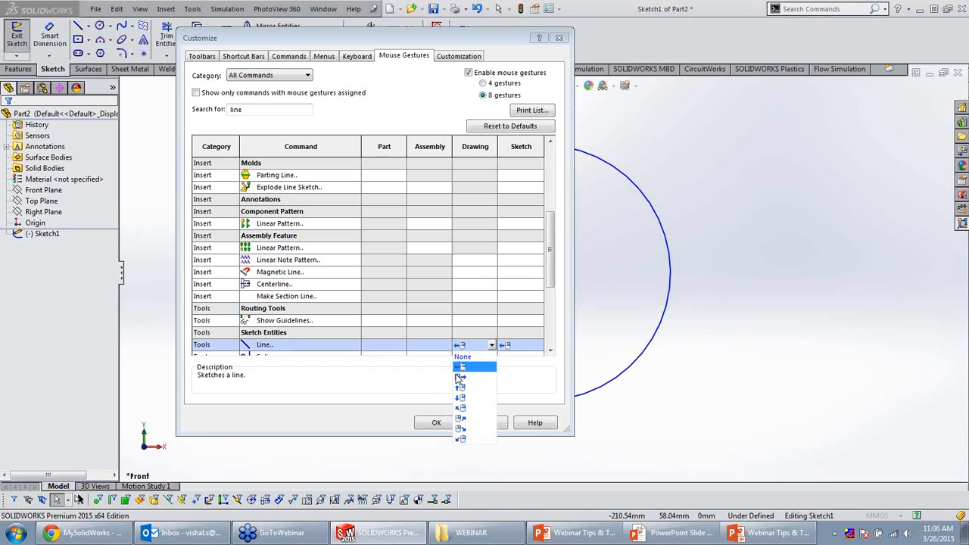
pyautogui.click(512, 383)
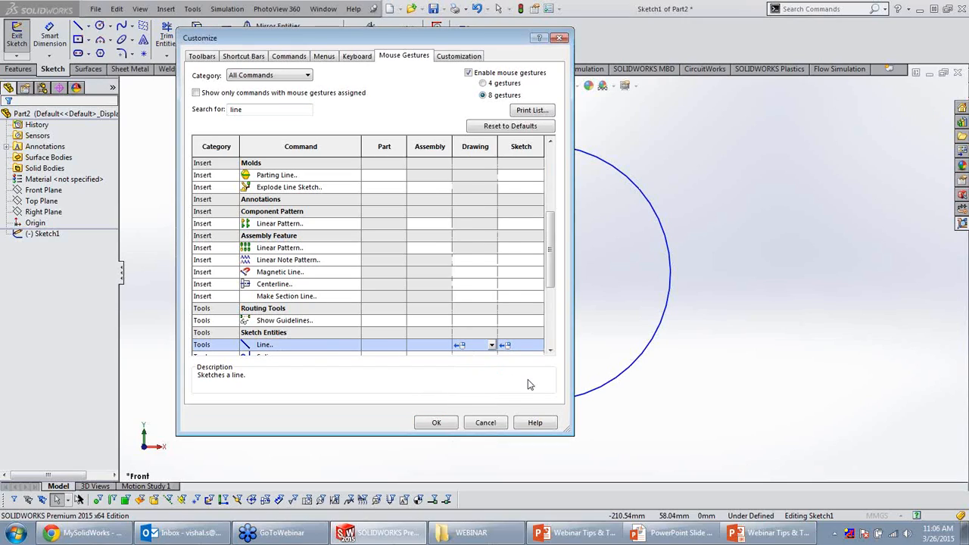
pyautogui.click(437, 424)
# Use the Line mouse gesture to sketch three connected lines joining the circle's left and right quadrants above it, with sides about 130 mm high.
pyautogui.press('z')
pyautogui.moveTo(385, 279); pyautogui.dragTo(327, 286, button='right')
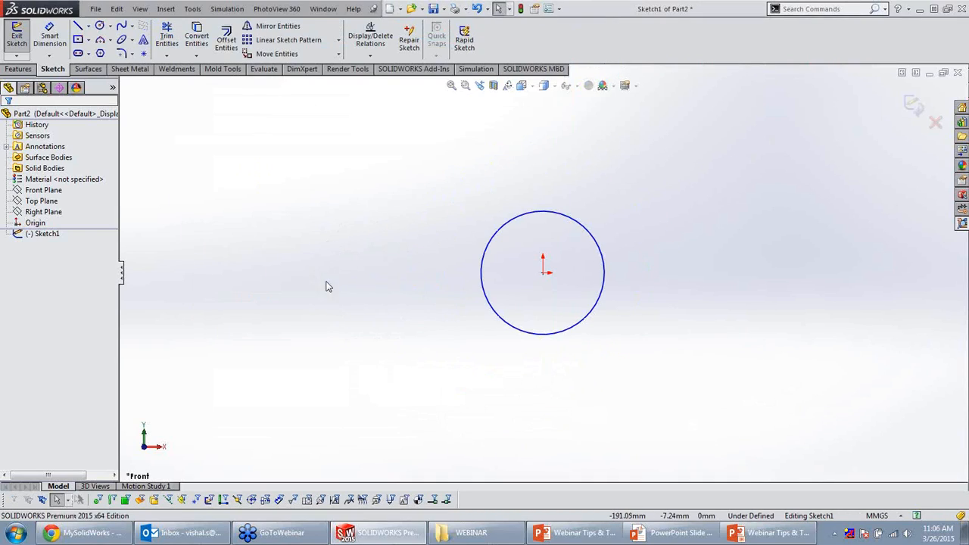
pyautogui.click(480, 272)
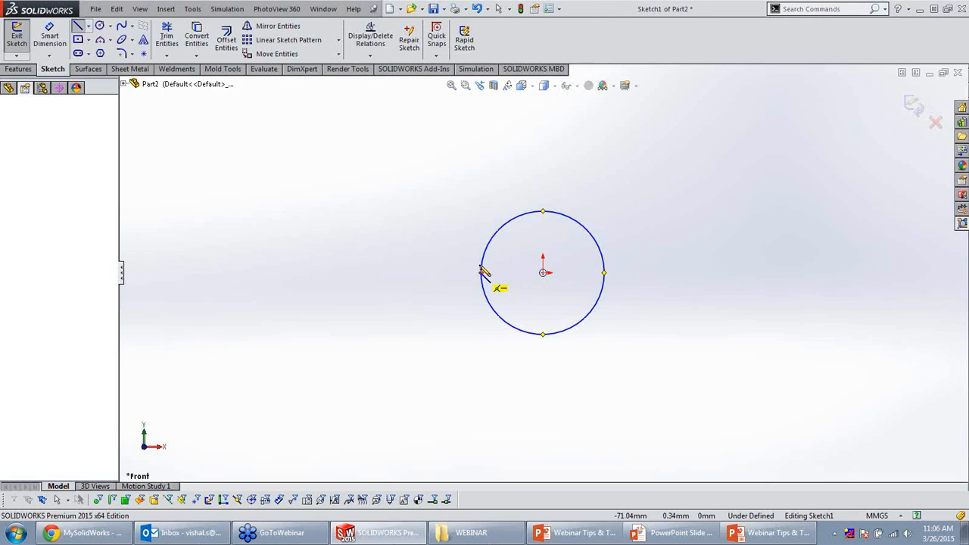
pyautogui.click(481, 159)
pyautogui.click(603, 158)
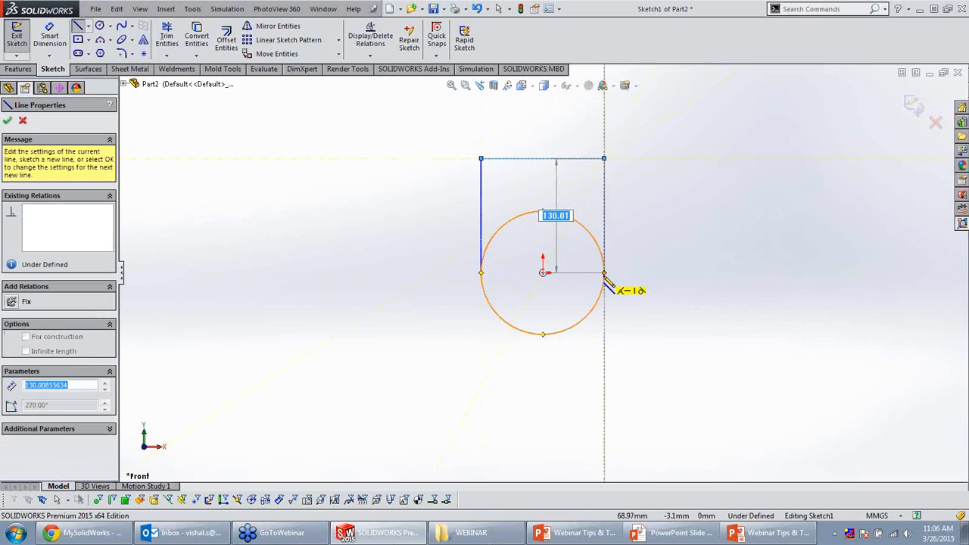
pyautogui.click(603, 272)
pyautogui.press('Escape')
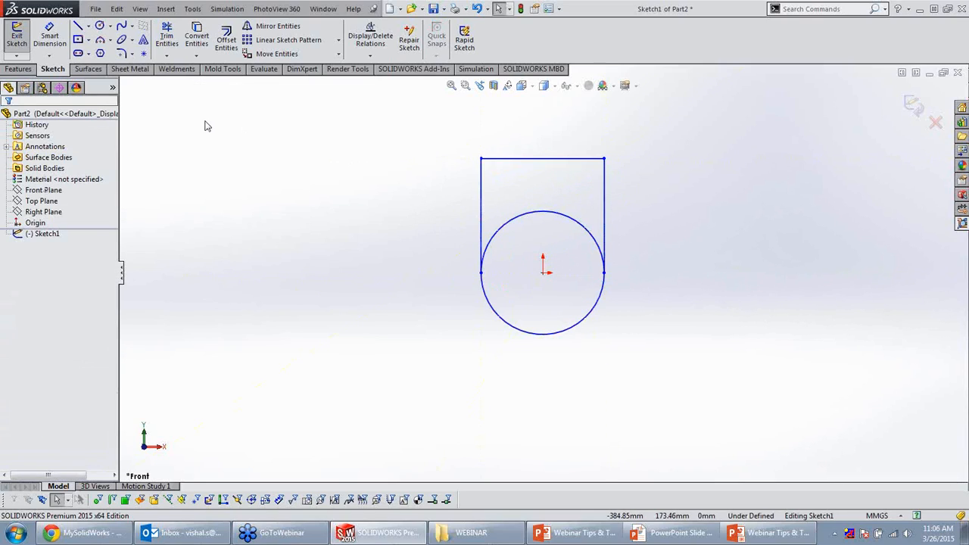
pyautogui.rightClick(256, 263)
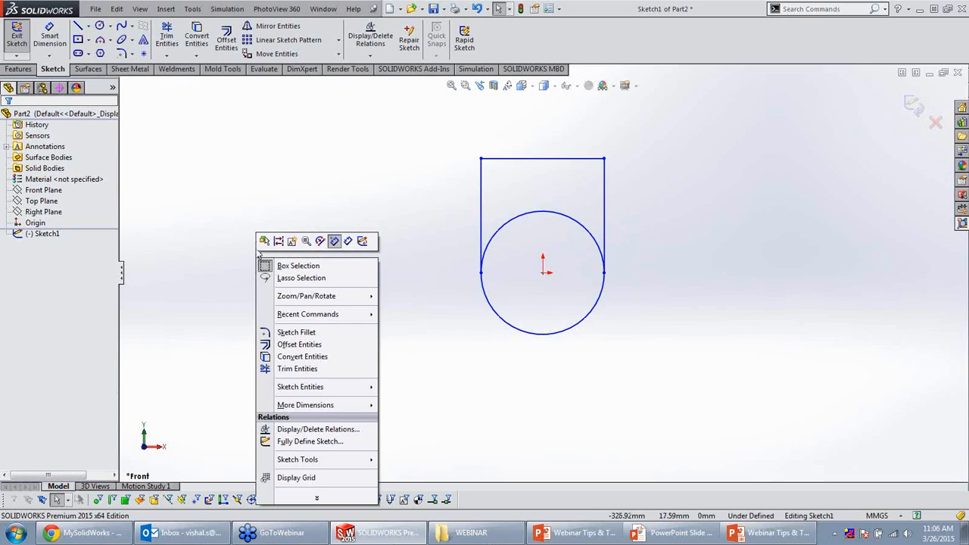
pyautogui.click(431, 162)
pyautogui.scroll(-1, 596, 168)
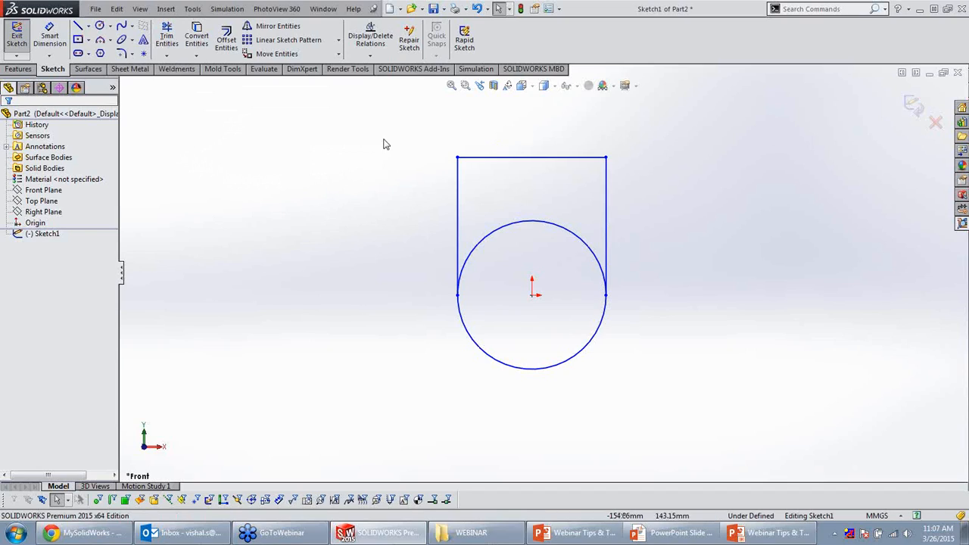
# Set the search scope to Commands and search for "ann".
pyautogui.click(799, 8)
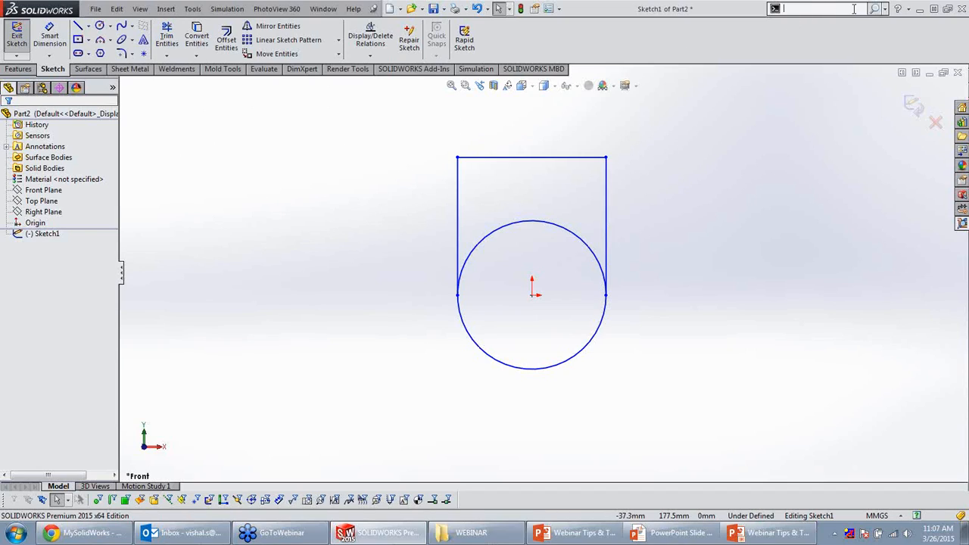
pyautogui.click(885, 10)
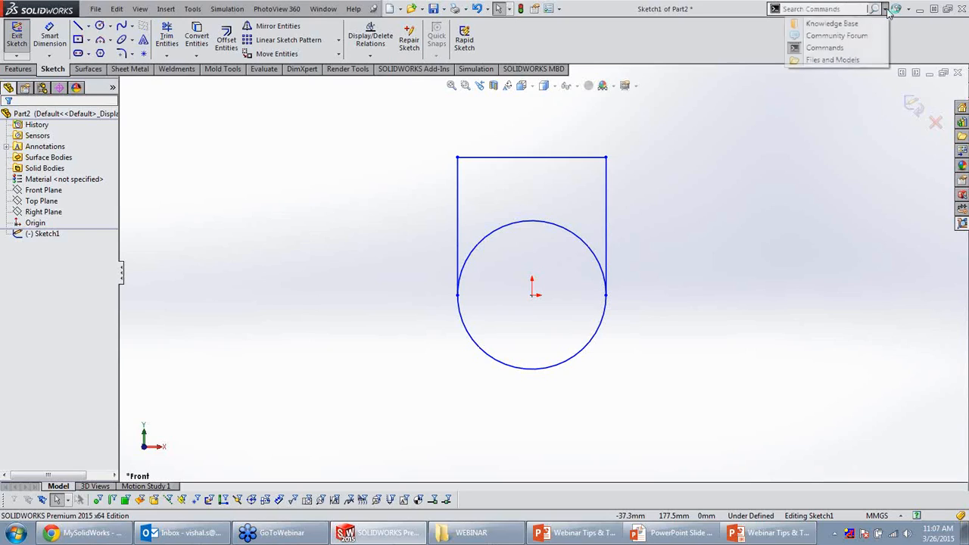
pyautogui.click(832, 47)
pyautogui.click(805, 8)
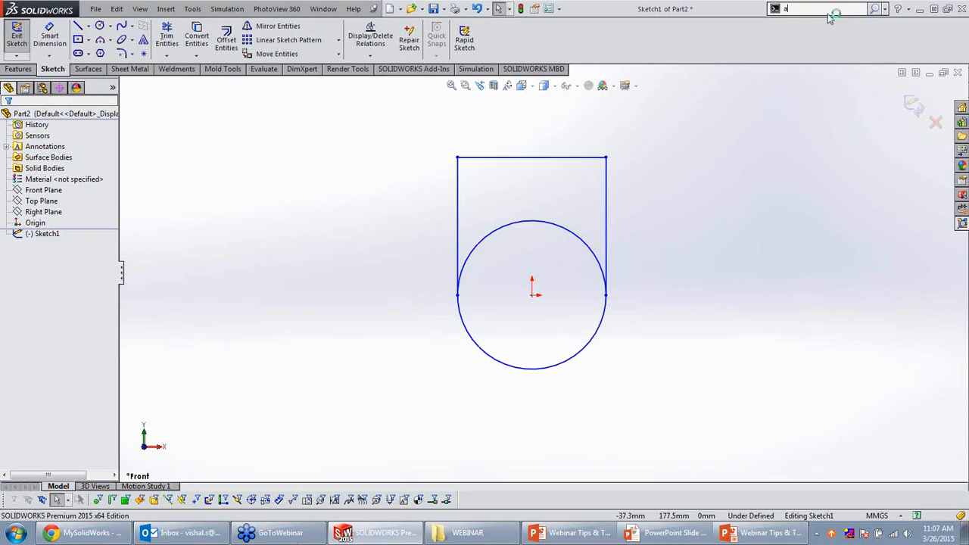
pyautogui.write('nn')
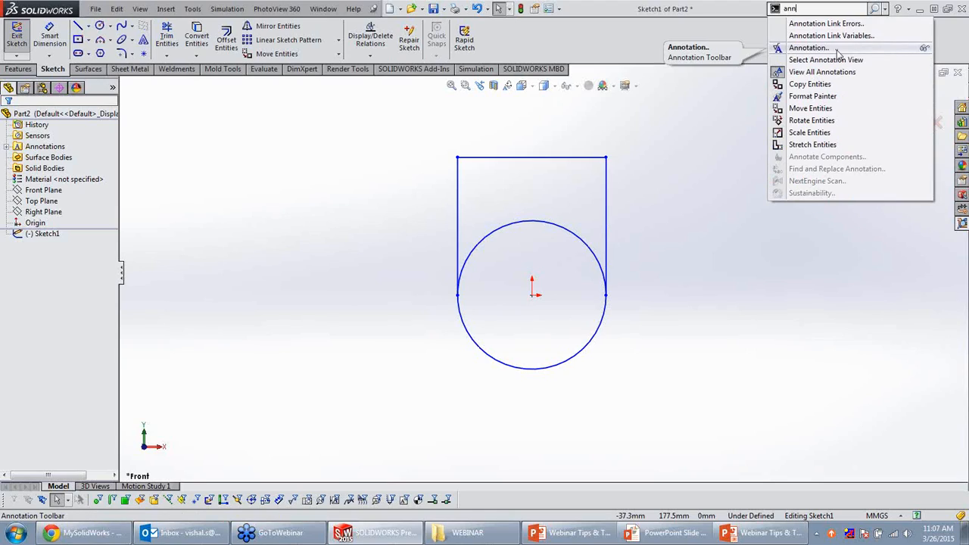
# Show where the Annotation toolbar command from the search results is located in the interface, and dismiss the location display.
pyautogui.click(924, 50)
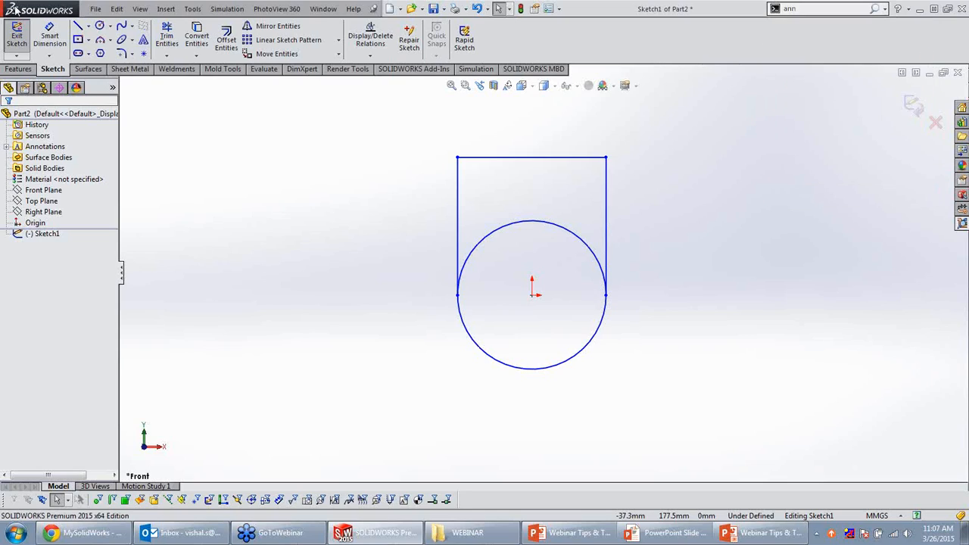
pyautogui.click(140, 8)
pyautogui.moveTo(209, 444)
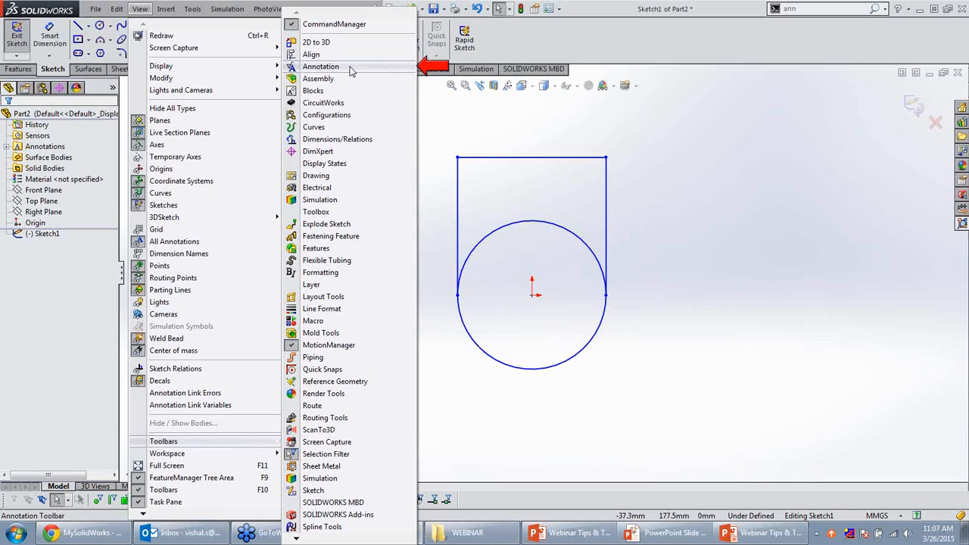
pyautogui.click(477, 135)
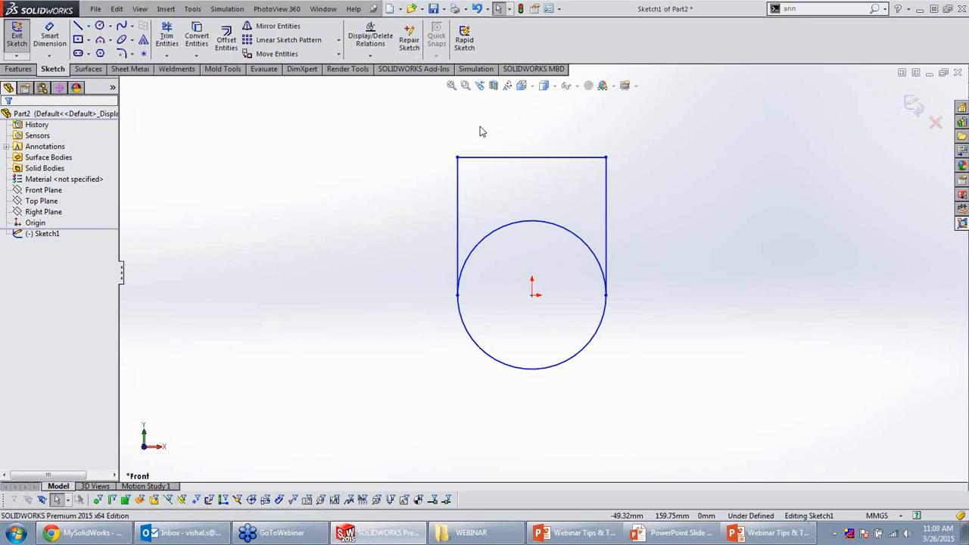
# Switch to the PowerPoint slide show, reveal the agenda items through Trim Undo, and return to SOLIDWORKS.
pyautogui.click(770, 533)
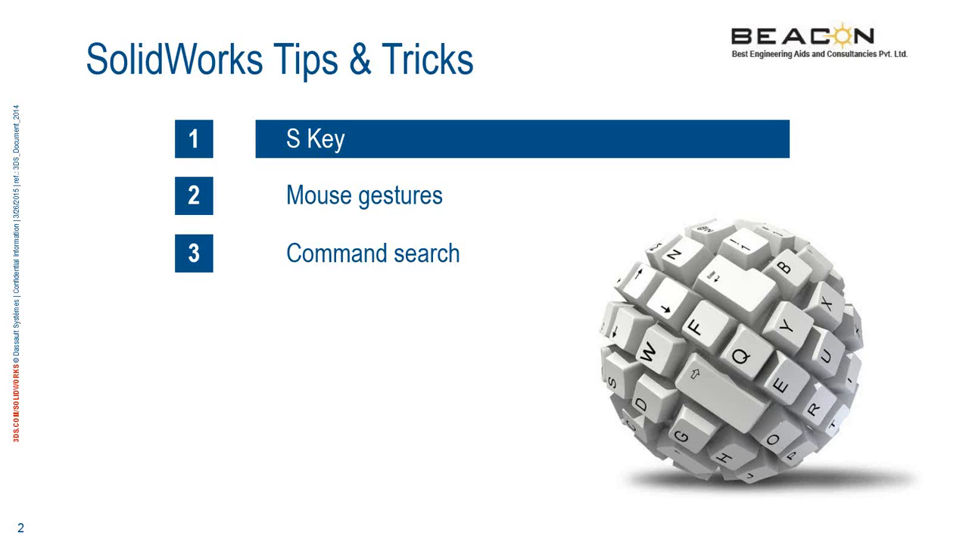
pyautogui.click(595, 435)
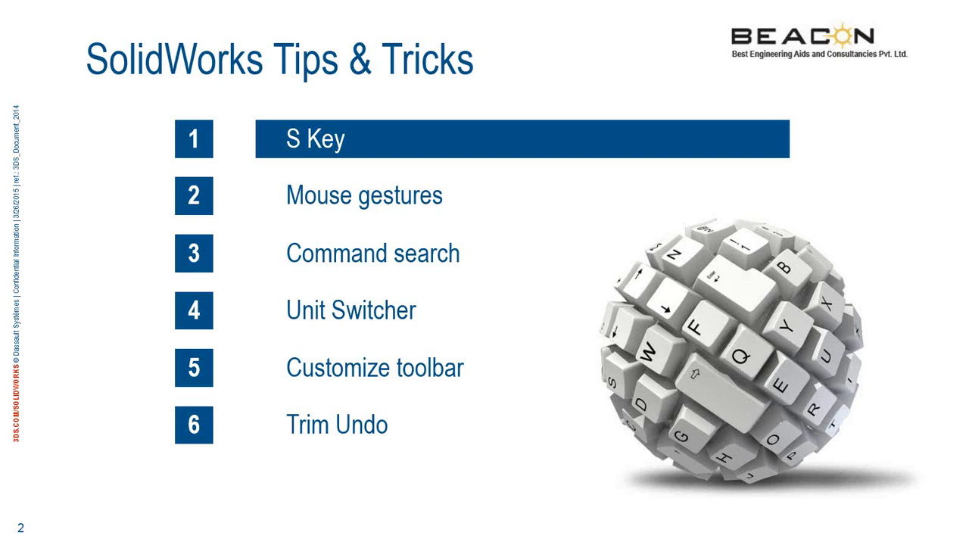
pyautogui.hotkey('alt', 'Tab')
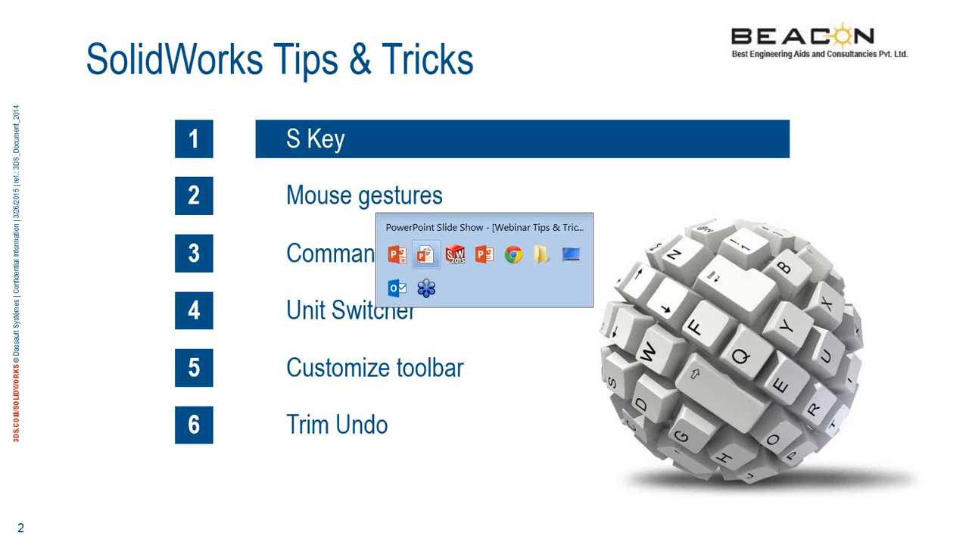
pyautogui.hotkey('alt', 'Tab')
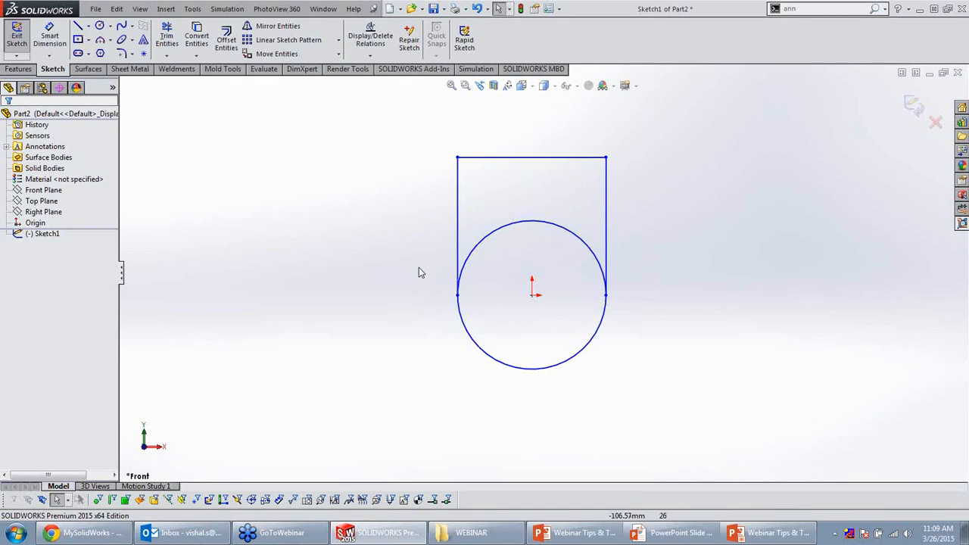
# Dimension the circle's diameter as 173 mm using Smart Dimension from the shortcut bar.
pyautogui.press('s')
pyautogui.click(451, 273)
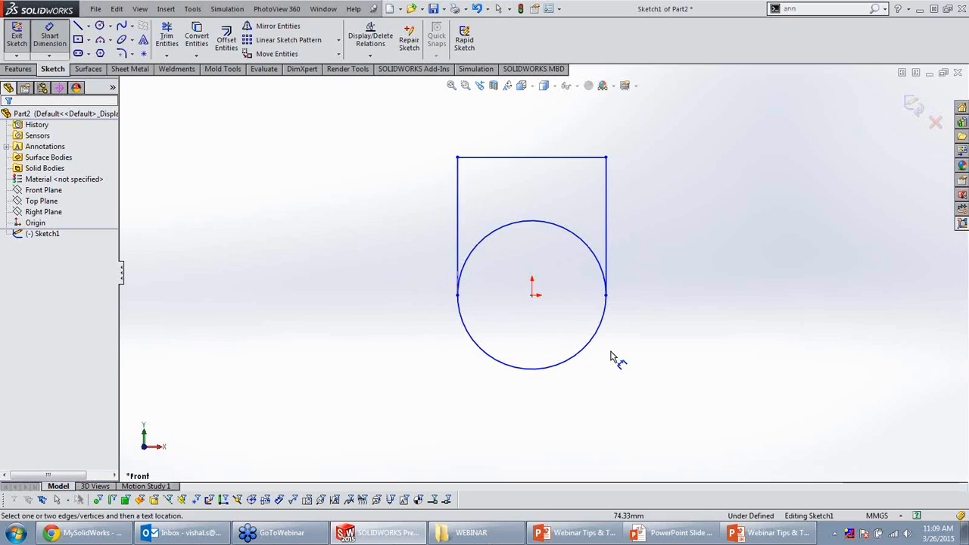
pyautogui.click(603, 351)
pyautogui.click(672, 362)
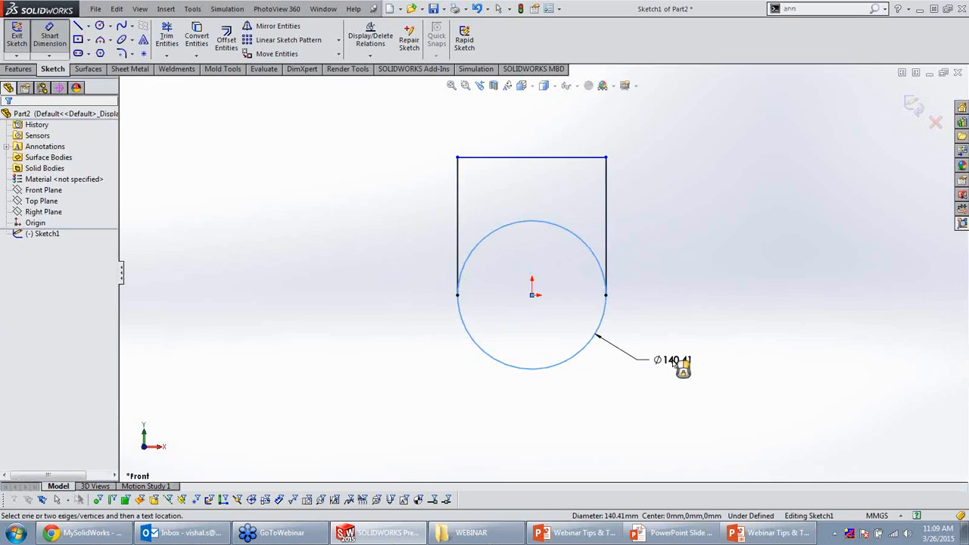
pyautogui.write('173')
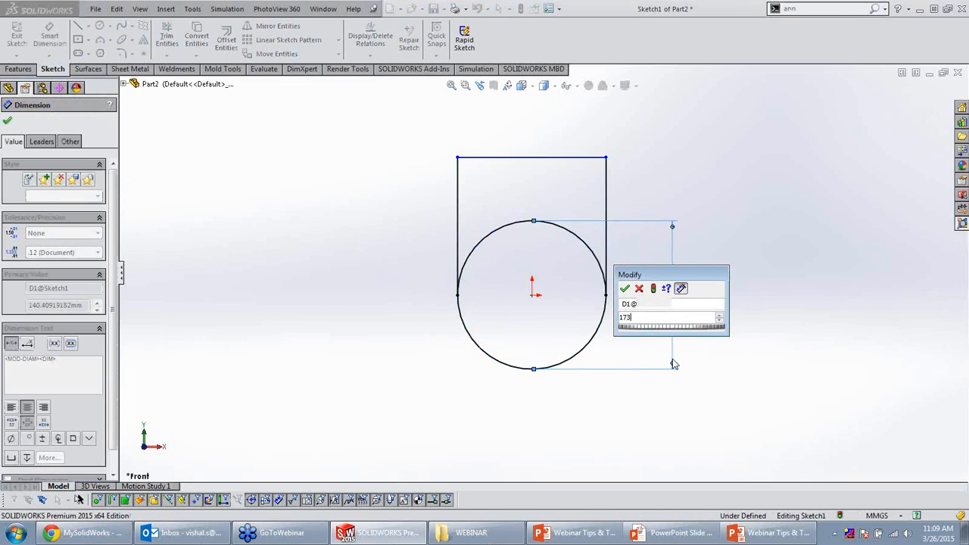
pyautogui.press('Return')
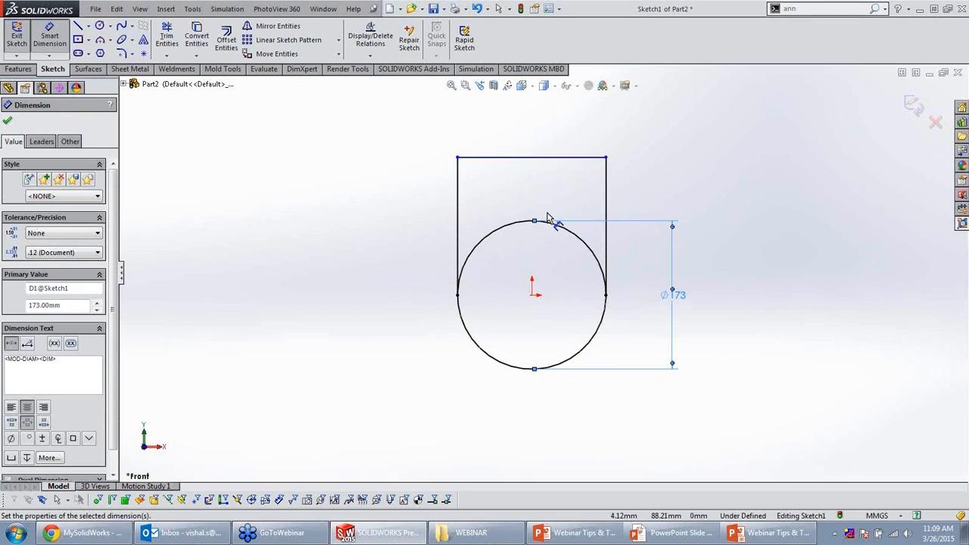
pyautogui.press('Escape')
# Add a 38.1 mm sketch fillet to the profile's upper-left corner.
pyautogui.click(122, 54)
pyautogui.click(458, 158)
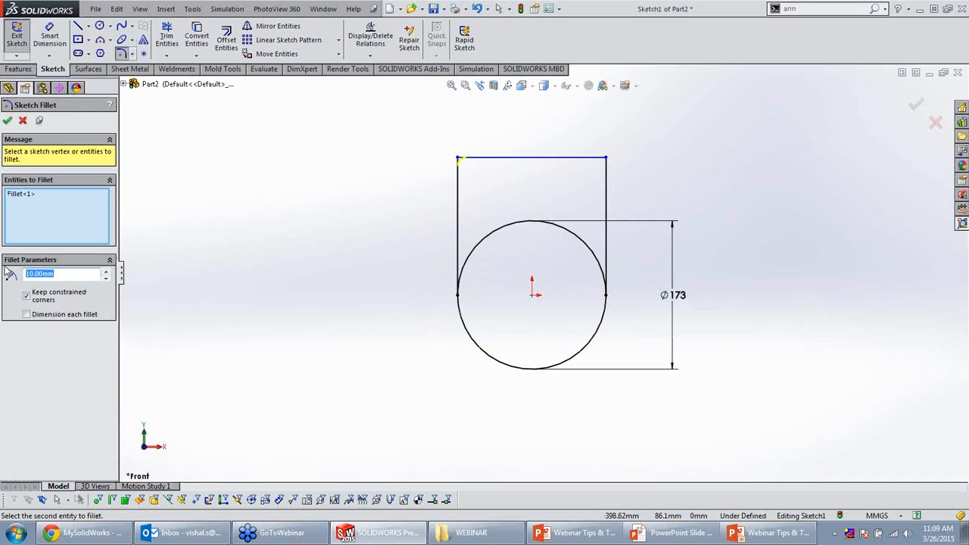
pyautogui.write('38.1')
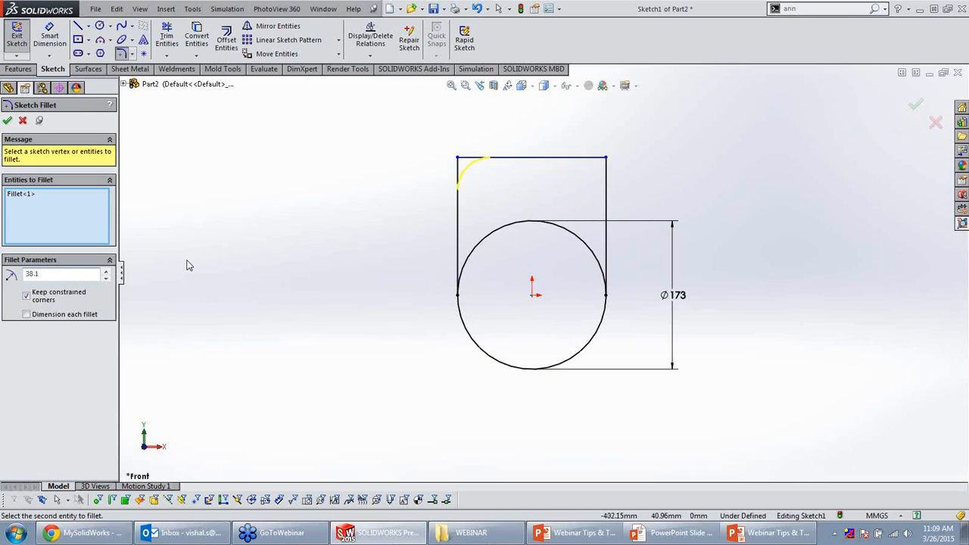
pyautogui.click(8, 121)
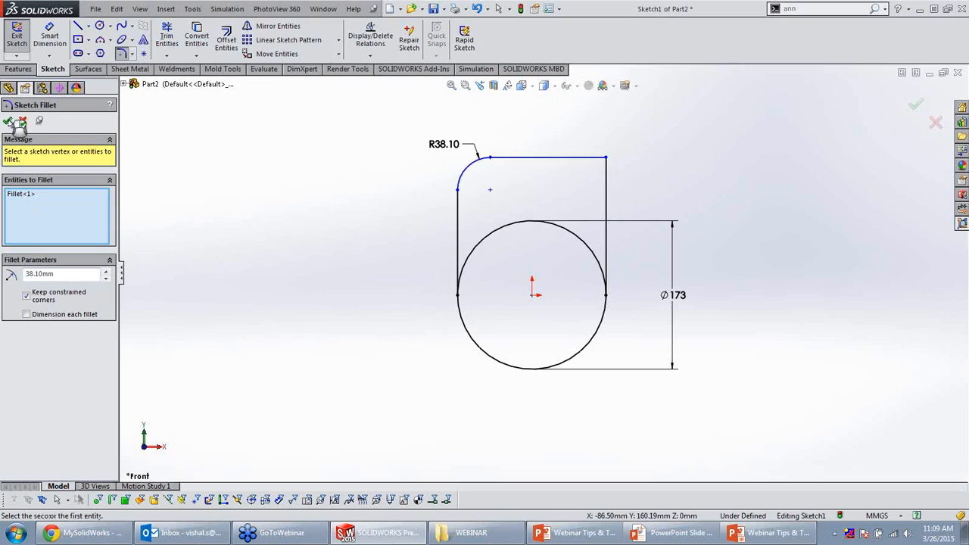
# Add a 50.80 mm sketch fillet to the profile's upper-right corner and close Sketch Fillet.
pyautogui.click(605, 157)
pyautogui.moveTo(91, 273); pyautogui.dragTo(29, 275)
pyautogui.write('5')
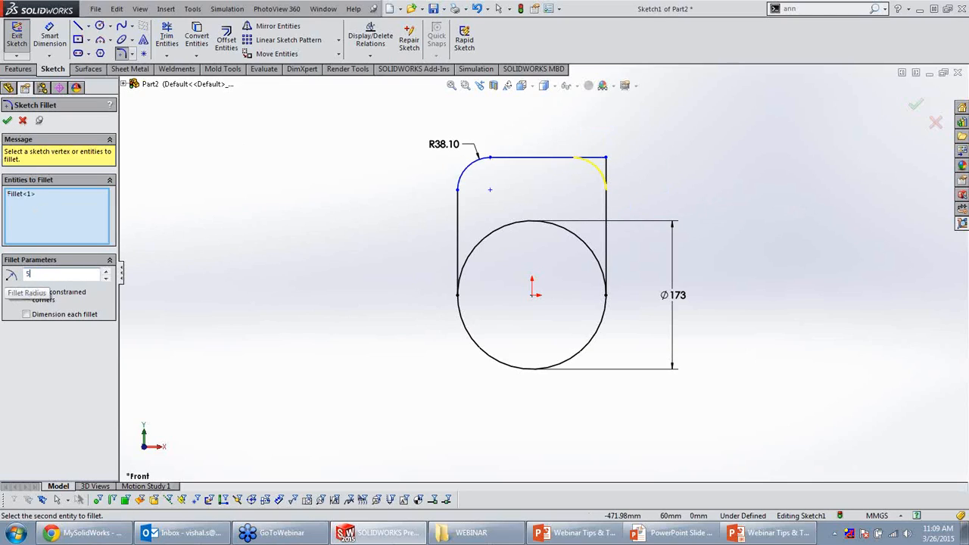
pyautogui.write('0.80mm')
pyautogui.click(7, 120)
pyautogui.click(23, 121)
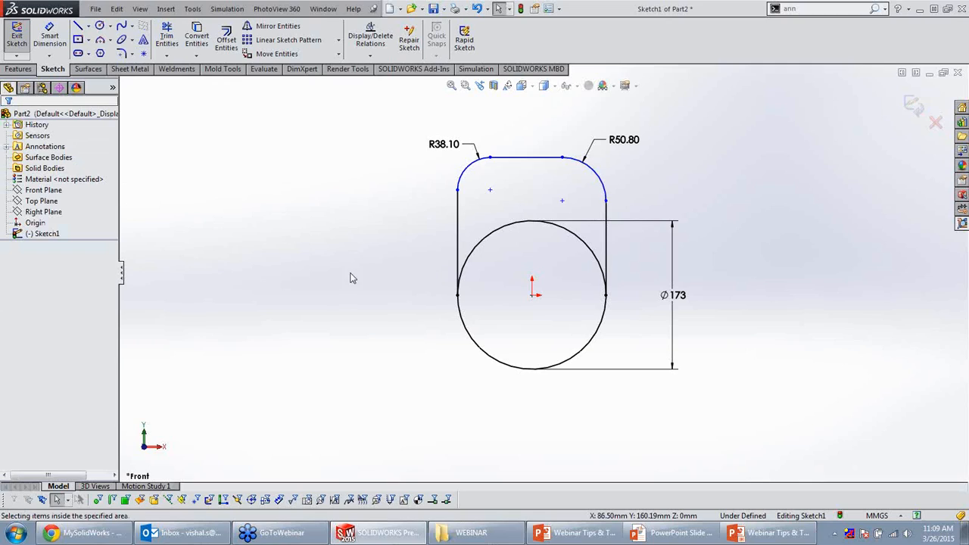
# Dimension the vertical distance from the origin to the R50.80 fillet's center as 127 mm, and move the circle's diameter dimension farther outward.
pyautogui.press('s')
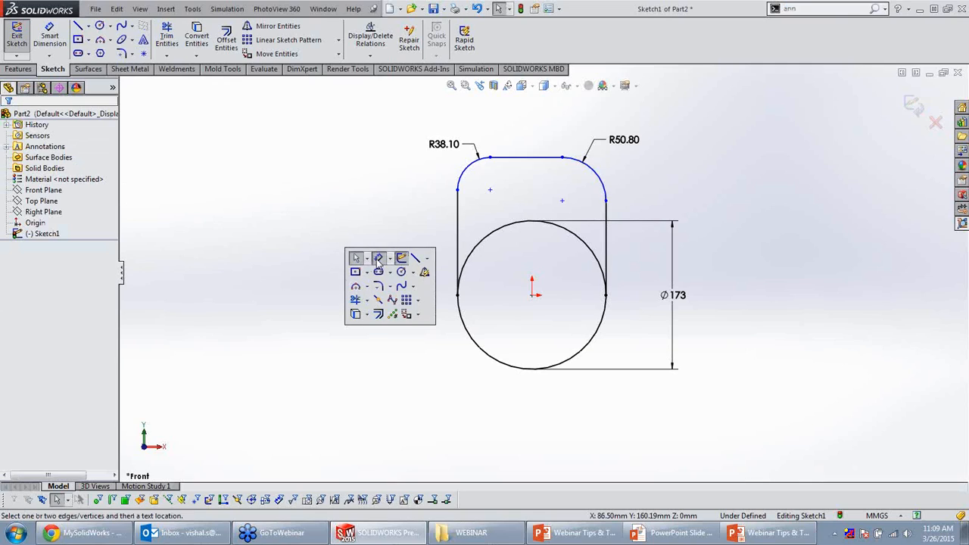
pyautogui.click(379, 257)
pyautogui.click(562, 202)
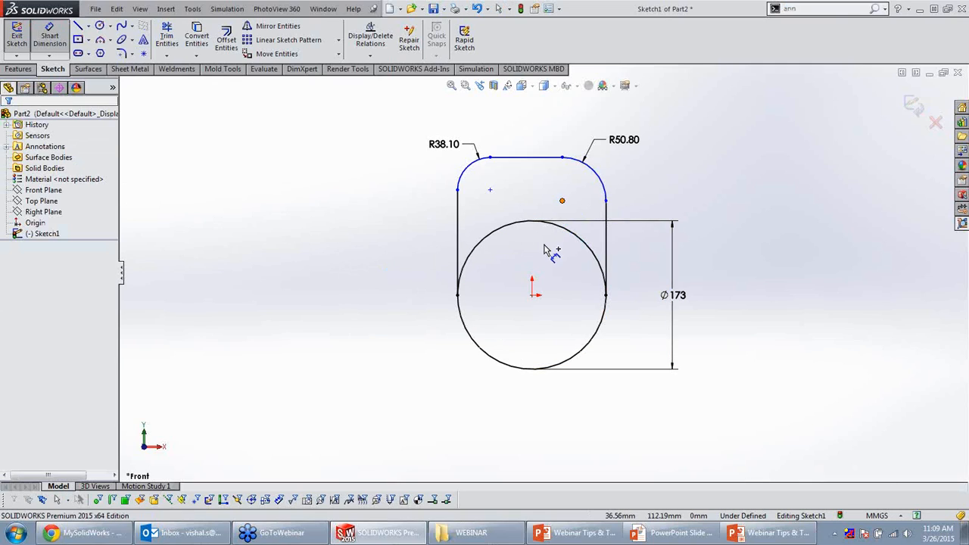
pyautogui.click(532, 295)
pyautogui.click(723, 242)
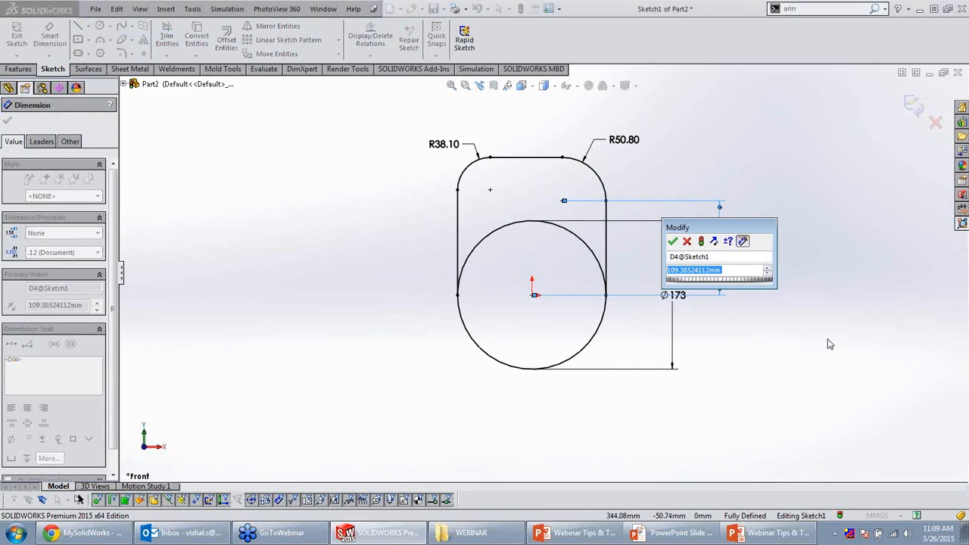
pyautogui.write('127')
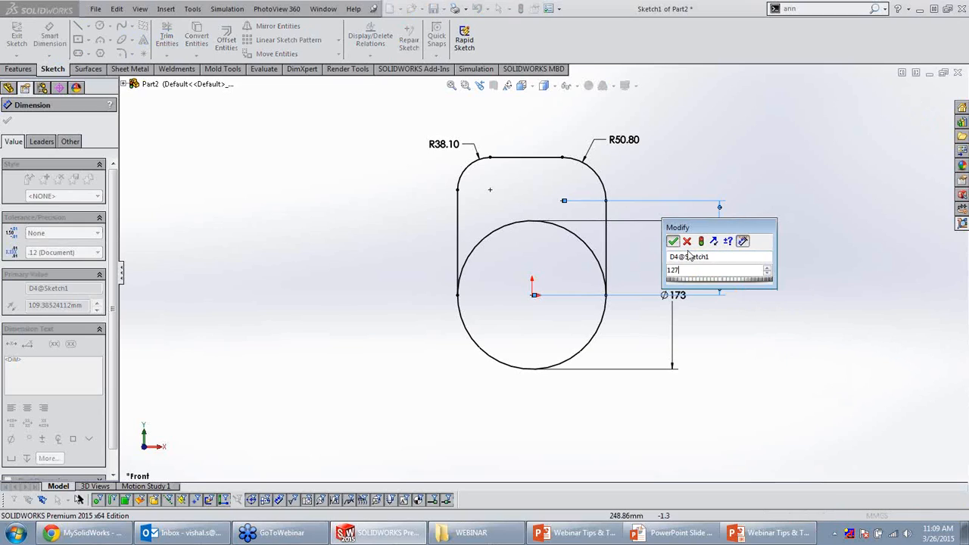
pyautogui.press('Return')
pyautogui.moveTo(695, 312); pyautogui.dragTo(796, 312)
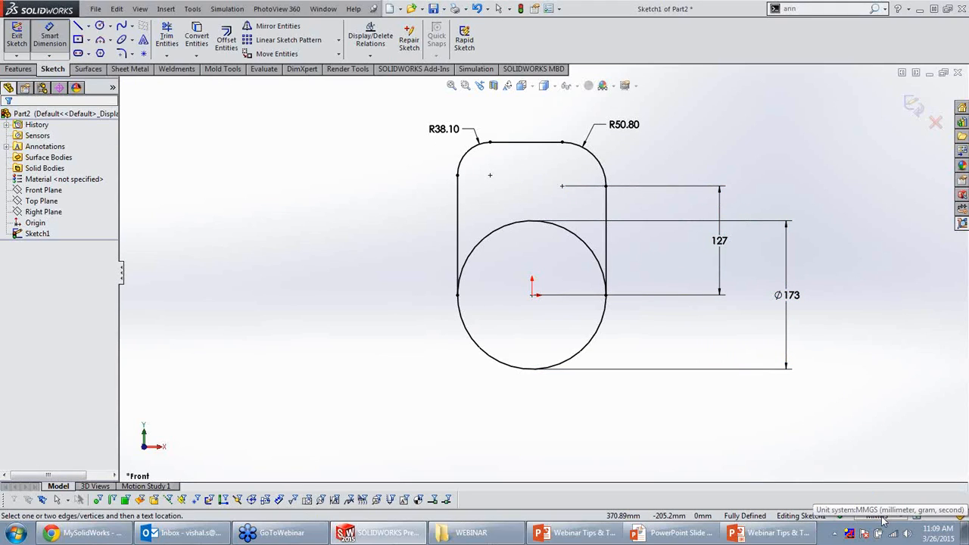
# Change the document's unit system to IPS (inch, pound, second) and reopen the sketch for editing to show its dimensions.
pyautogui.click(878, 515)
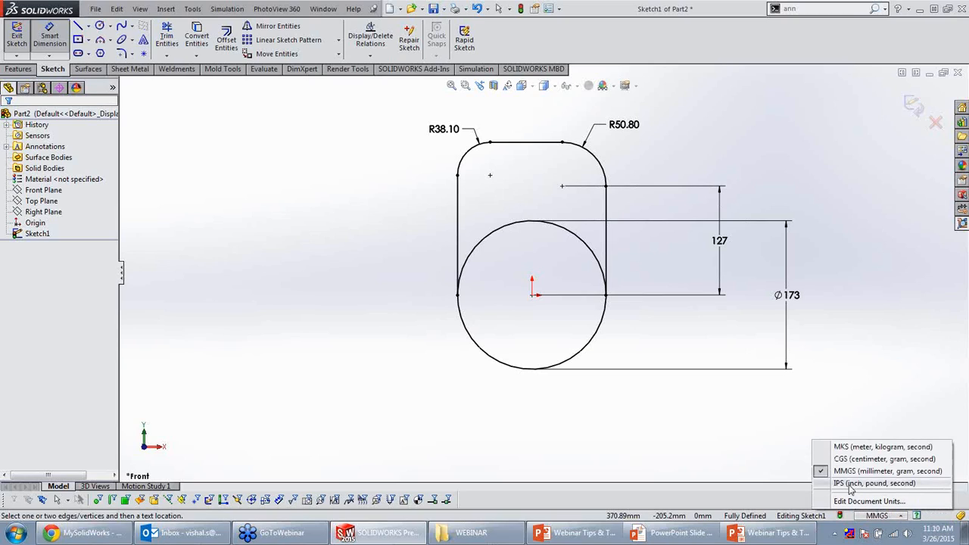
pyautogui.click(875, 483)
pyautogui.doubleClick(606, 224)
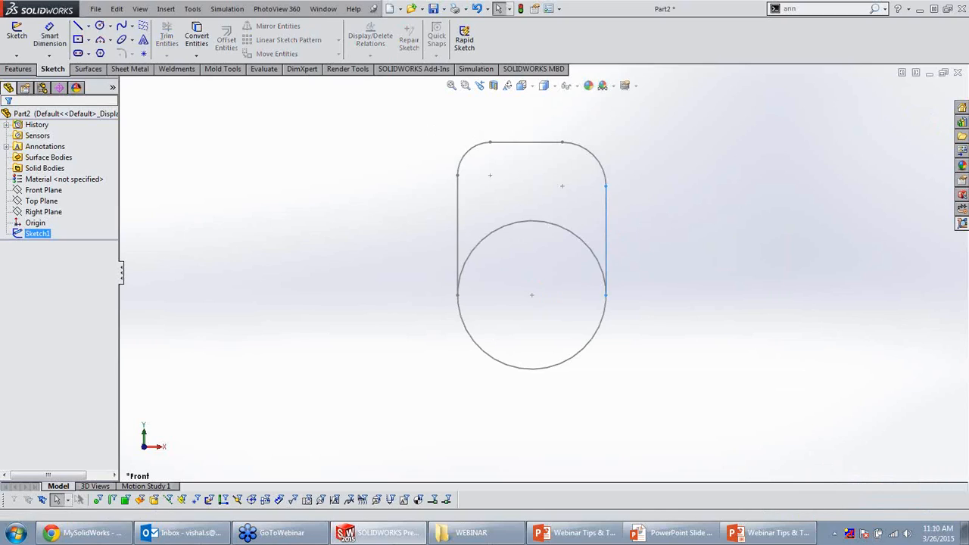
pyautogui.doubleClick(730, 253)
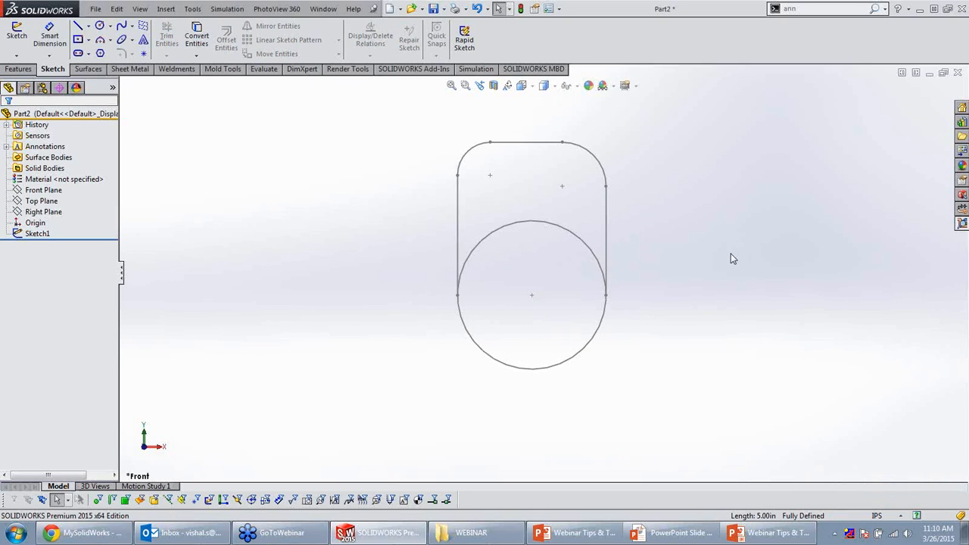
pyautogui.doubleClick(606, 238)
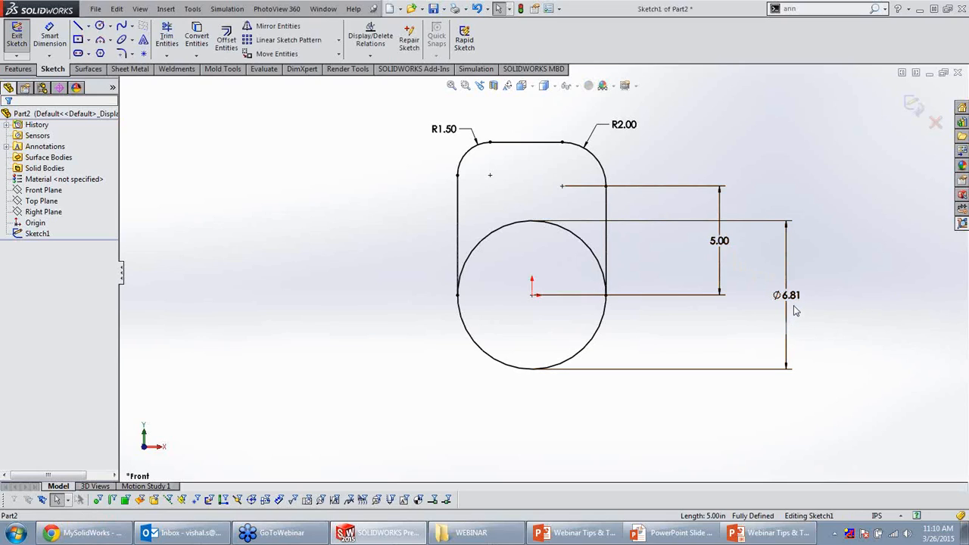
# Change the document's unit system back to MMGS (millimeter, gram, second) with the sketch dimensions displayed.
pyautogui.click(892, 515)
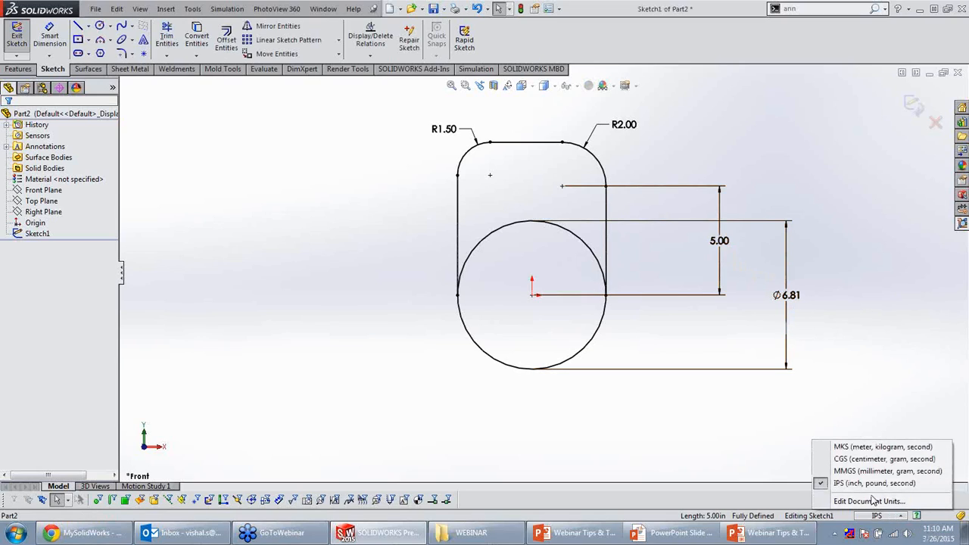
pyautogui.click(851, 472)
pyautogui.doubleClick(607, 220)
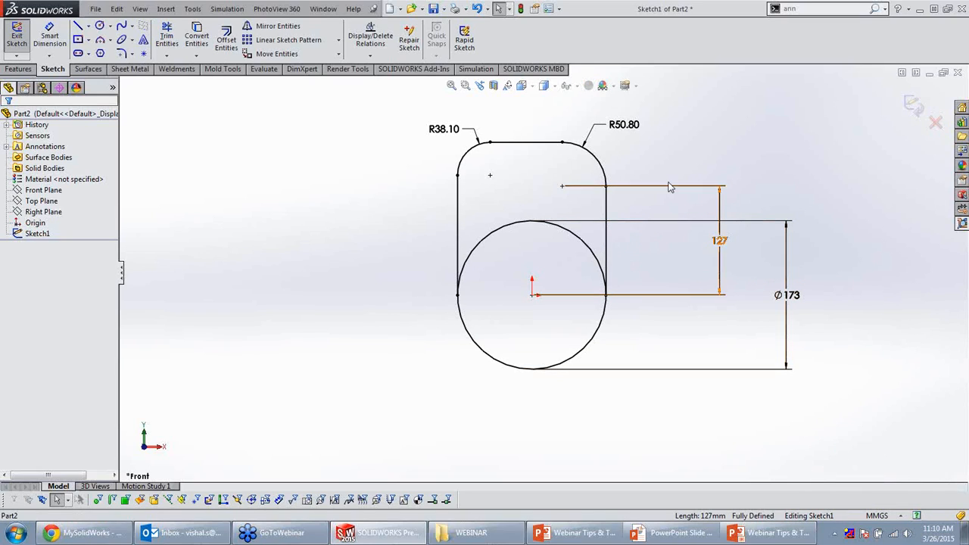
# Examine the unit system and decimal settings in the document's Units properties, and close the options.
pyautogui.click(548, 11)
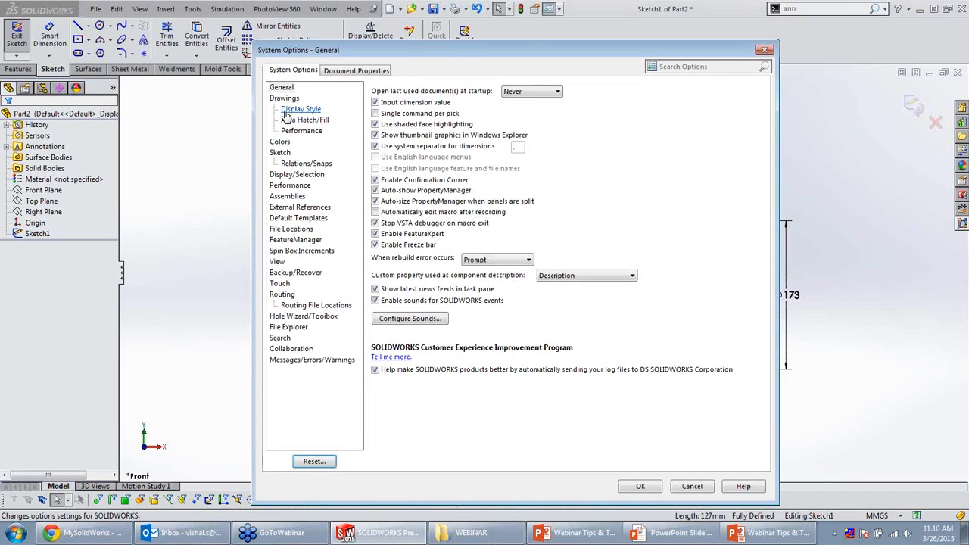
pyautogui.click(338, 73)
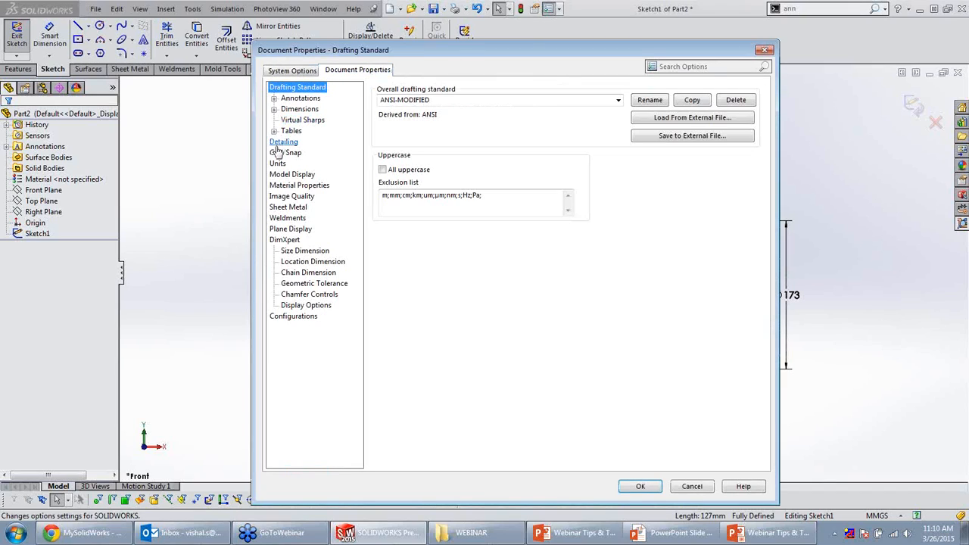
pyautogui.click(277, 163)
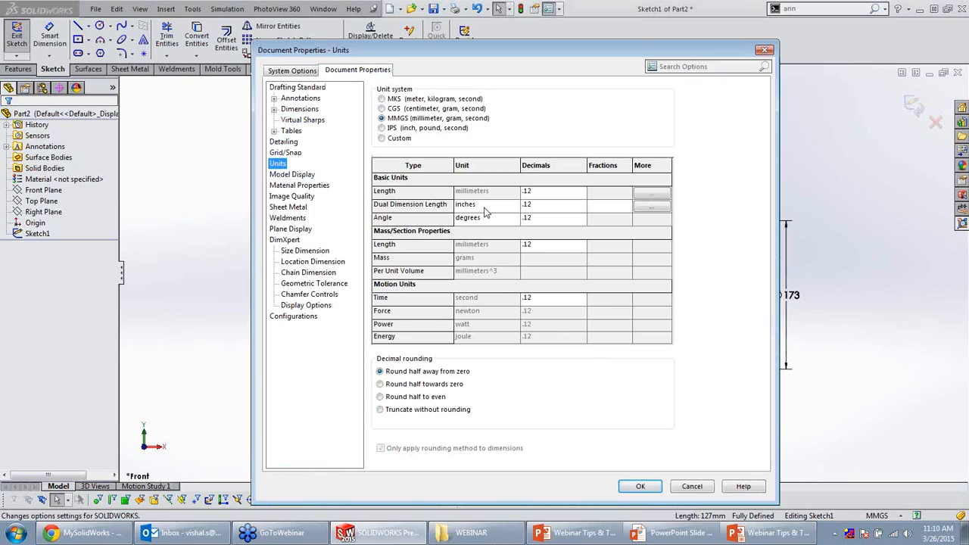
pyautogui.click(648, 486)
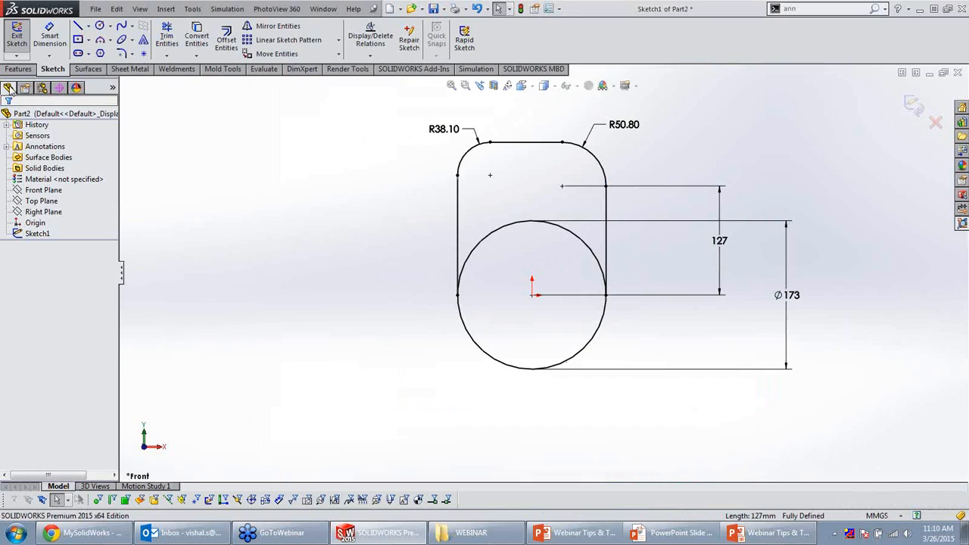
# Power trim the left vertical line, top line and circle, restore them by retracing the trim path, and close the Trim command.
pyautogui.click(171, 40)
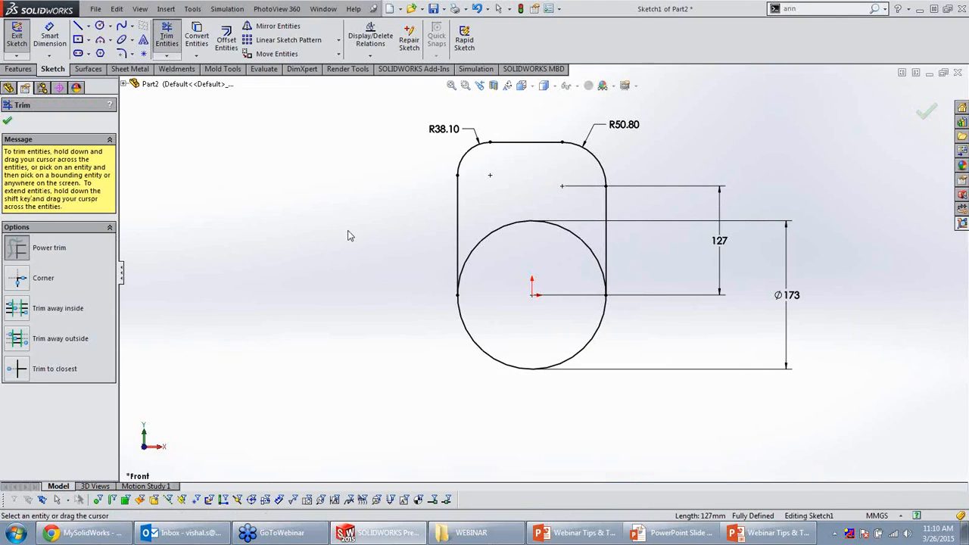
pyautogui.moveTo(426, 201)
pyautogui.mouseDown()
pyautogui.moveTo(463, 205)
pyautogui.moveTo(522, 143)
pyautogui.moveTo(532, 256)
pyautogui.mouseUp()
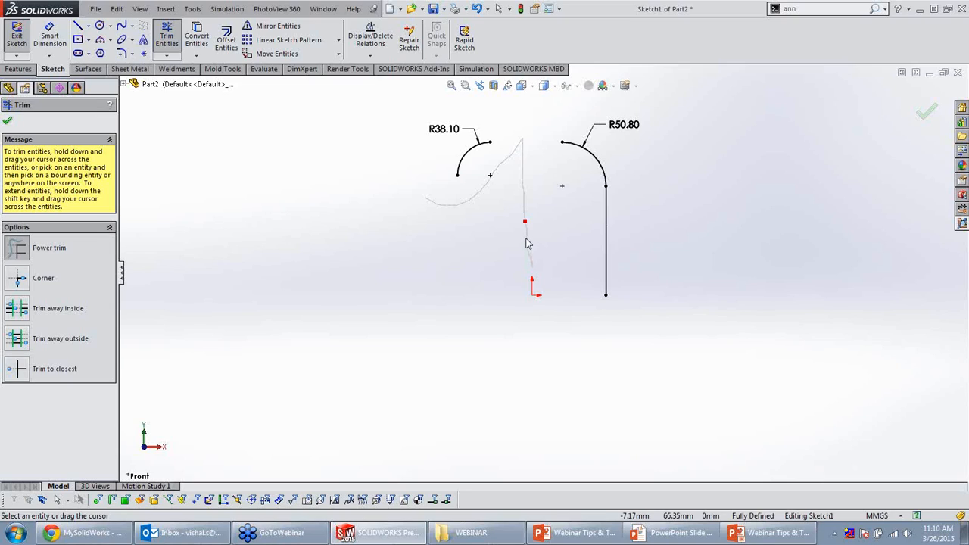
pyautogui.moveTo(526, 222)
pyautogui.mouseDown()
pyautogui.moveTo(520, 139)
pyautogui.moveTo(457, 210)
pyautogui.mouseUp()
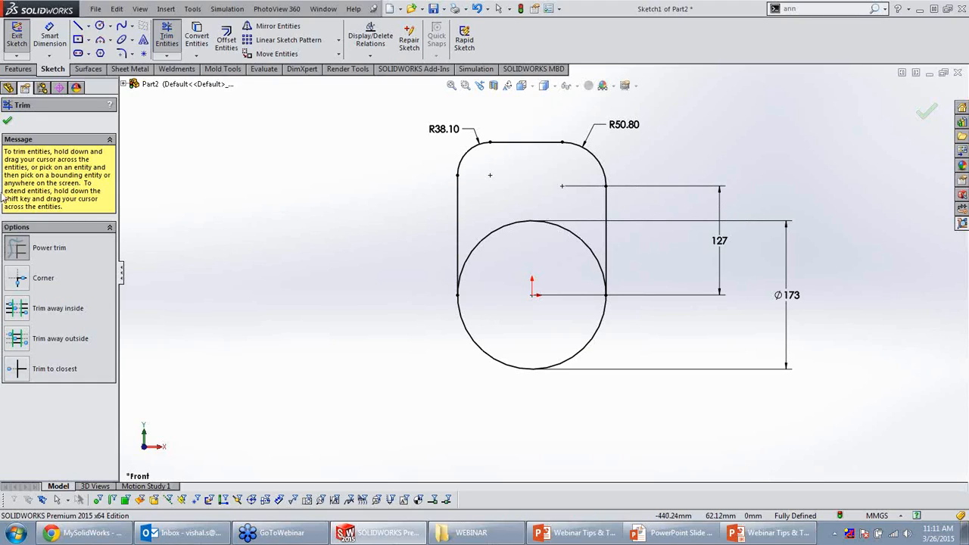
pyautogui.click(8, 121)
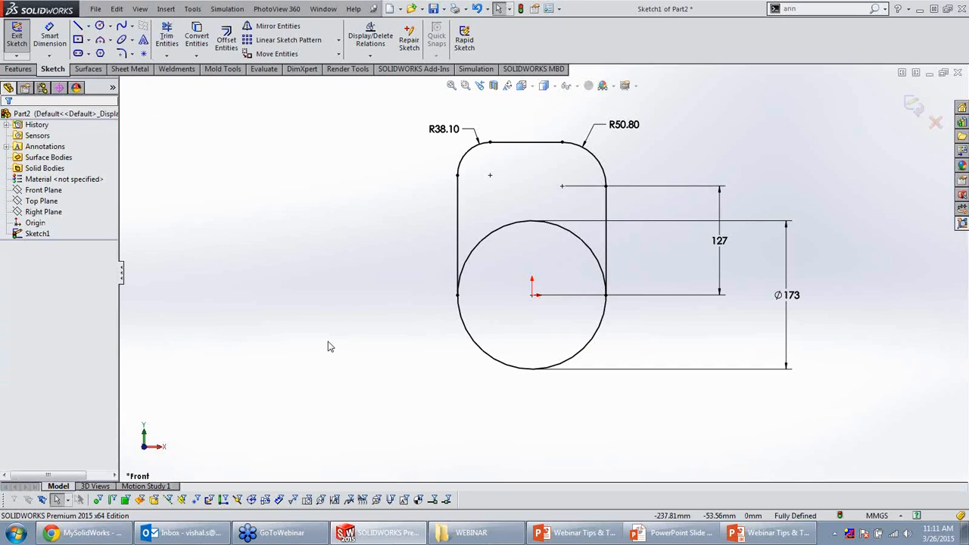
# Switch to the PowerPoint slide show and advance past the tips list to slide 3.
pyautogui.click(759, 539)
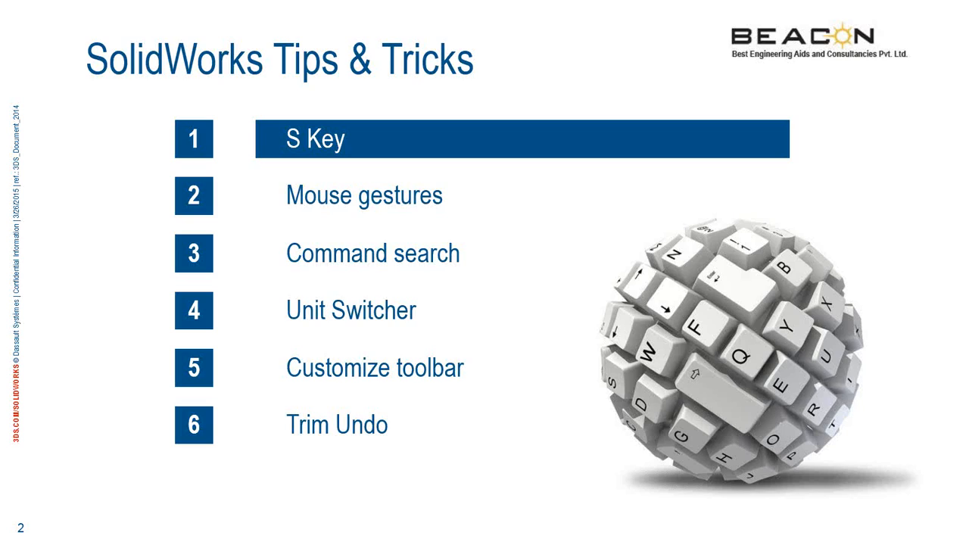
pyautogui.click(562, 427)
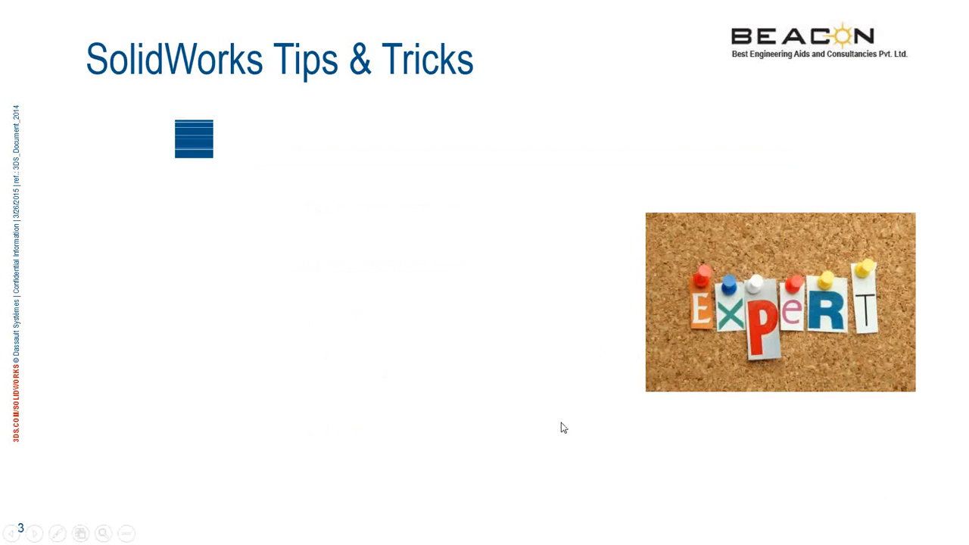
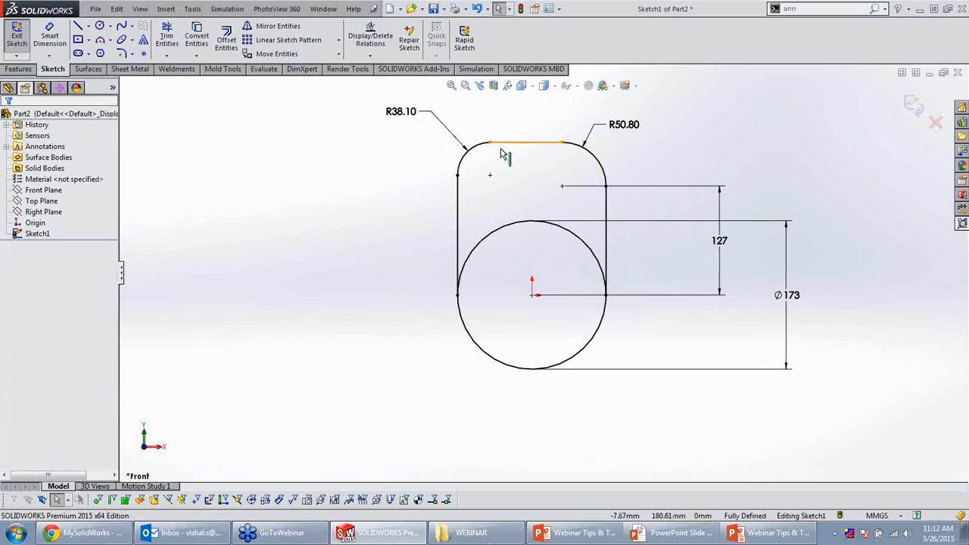
# Create virtual sharp points at both filleted upper corners, where the top line meets the left and right vertical lines.
pyautogui.click(459, 184)
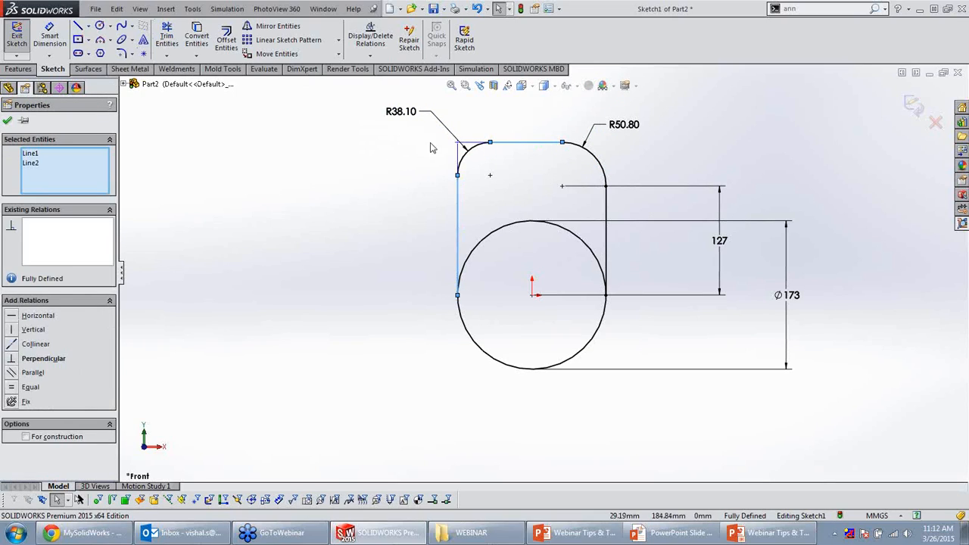
pyautogui.click(539, 177)
pyautogui.click(540, 143)
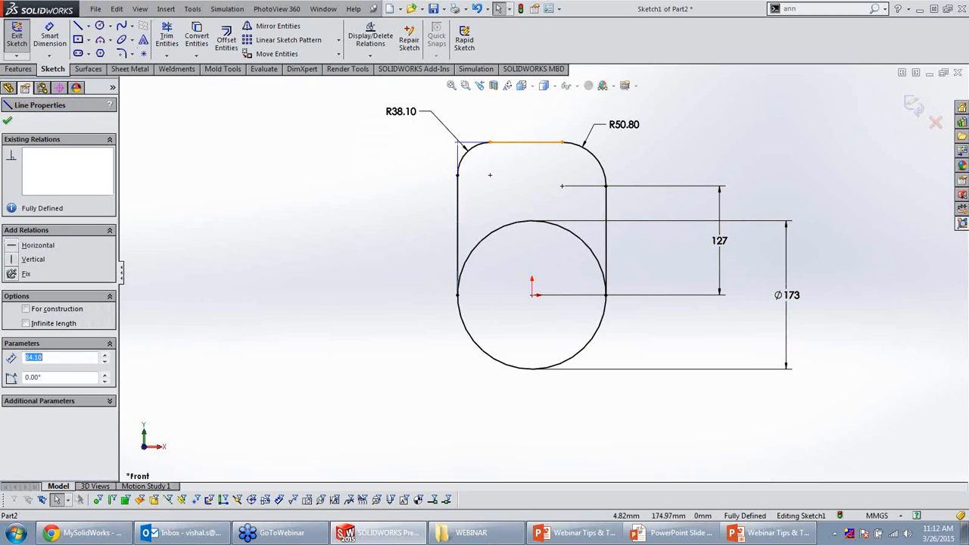
pyautogui.keyDown('ctrl'); pyautogui.click(606, 220); pyautogui.keyUp('ctrl')
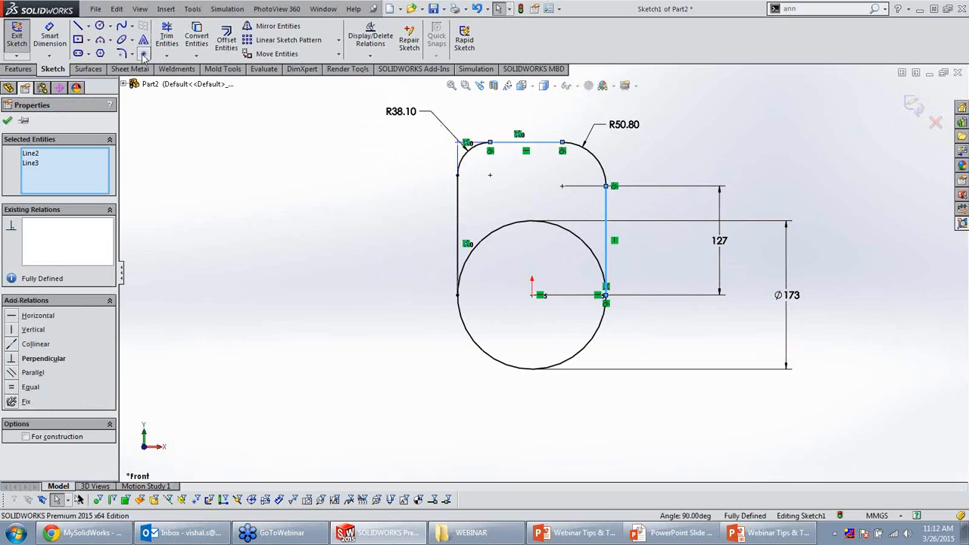
pyautogui.click(268, 174)
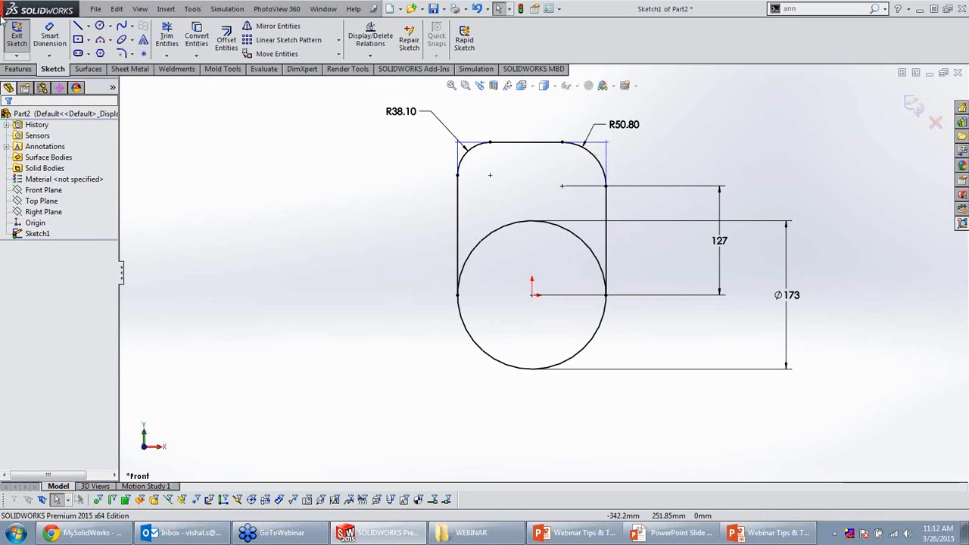
# Dimension the horizontal distance between the two upper virtual sharps, placed above the profile as a driven dimension.
pyautogui.click(49, 36)
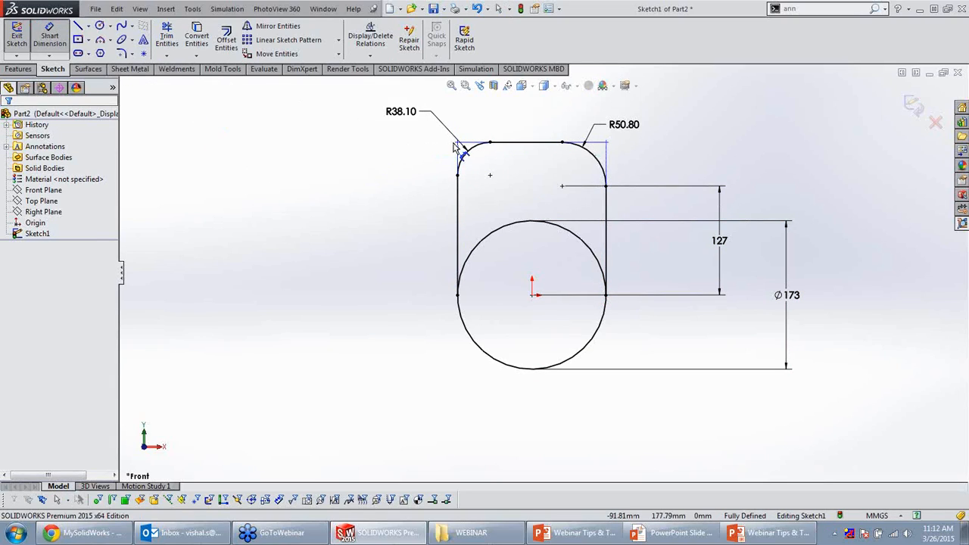
pyautogui.click(606, 141)
pyautogui.click(530, 110)
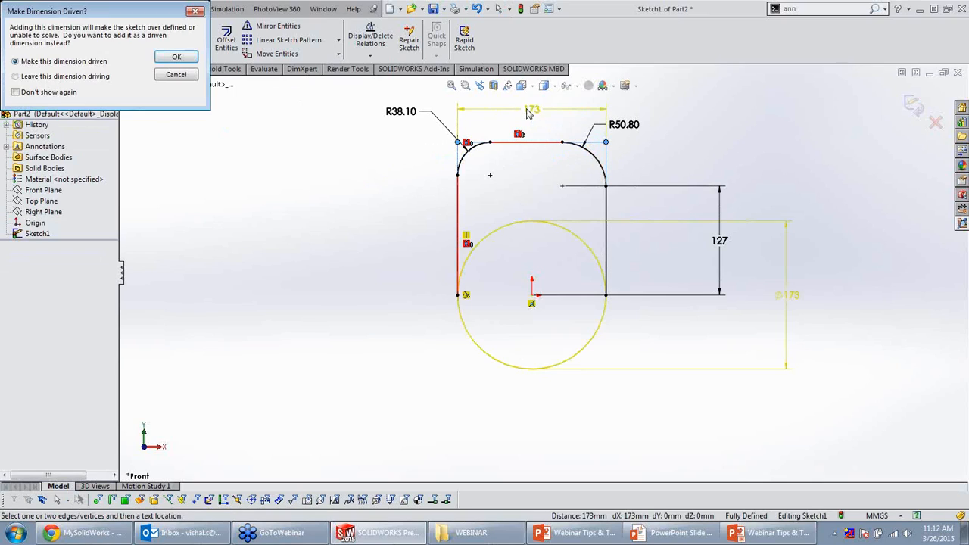
pyautogui.click(177, 57)
pyautogui.click(284, 213)
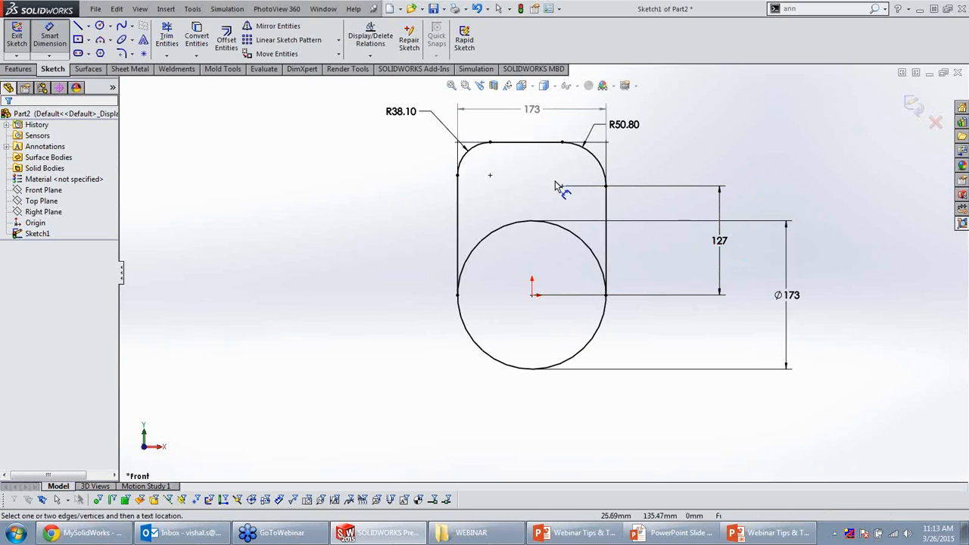
pyautogui.press('Escape')
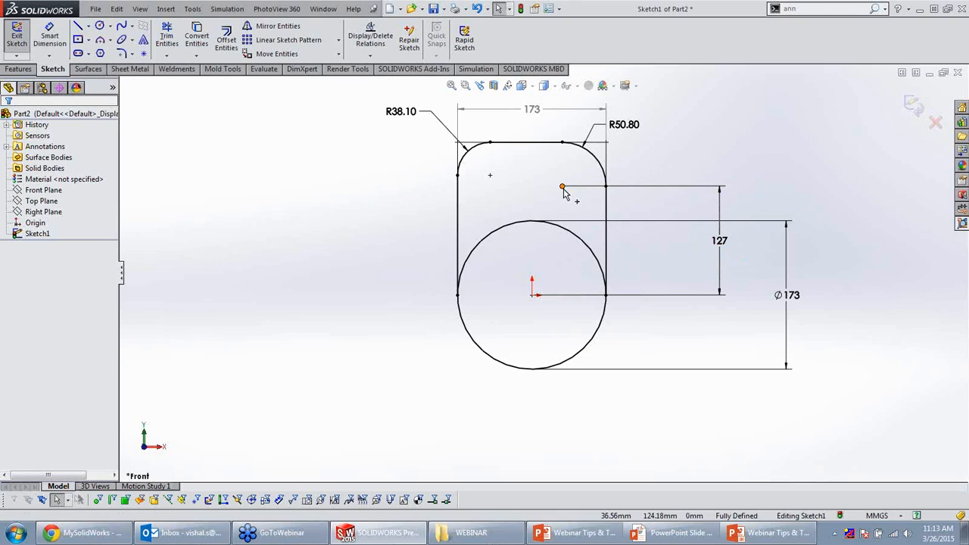
# Add a Vertical relation between the center point of the R50.80 fillet and the origin.
pyautogui.click(562, 187)
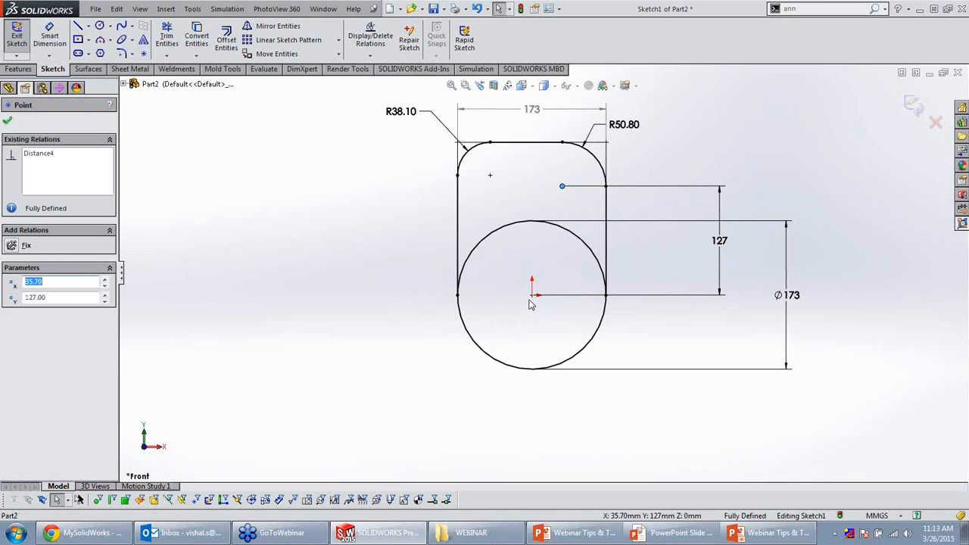
pyautogui.keyDown('ctrl'); pyautogui.click(532, 296); pyautogui.keyUp('ctrl')
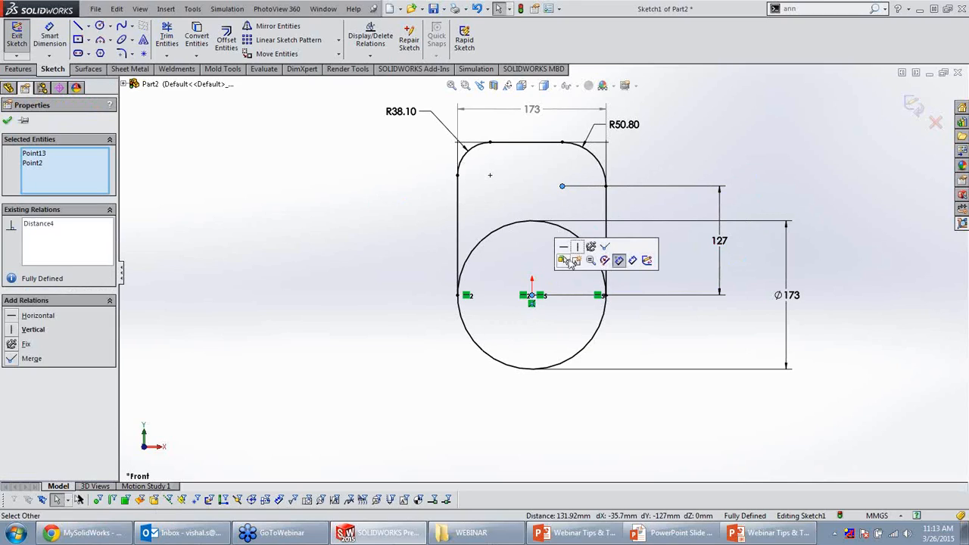
pyautogui.click(578, 248)
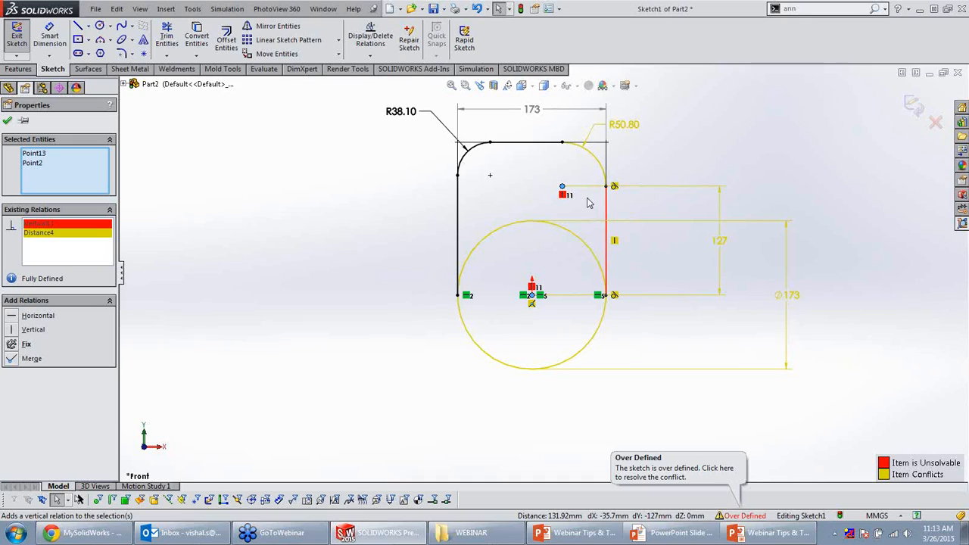
# Diagnose the over-defined sketch with SketchXpert, browse the proposed solutions, and accept solution 4, which deletes Tangent6 and Vertical2.
pyautogui.click(746, 516)
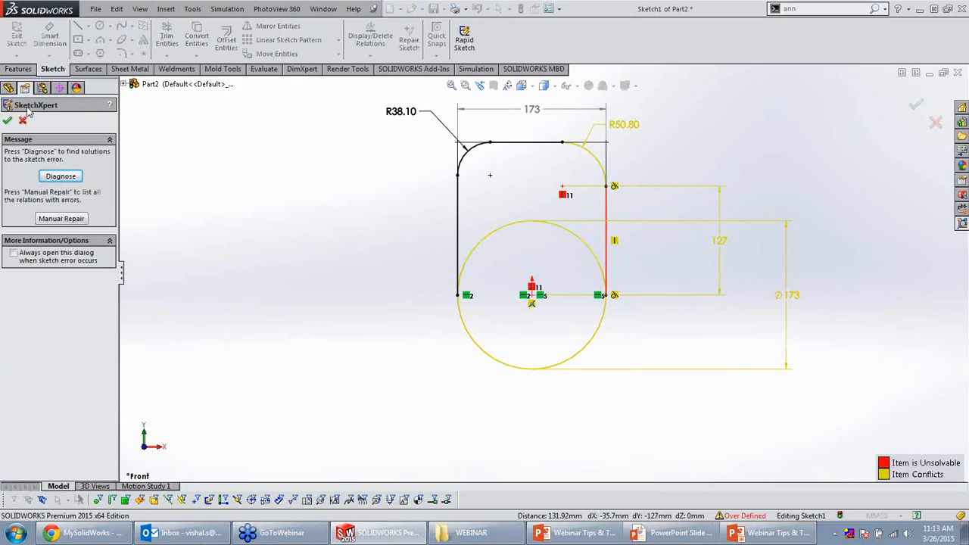
pyautogui.click(50, 179)
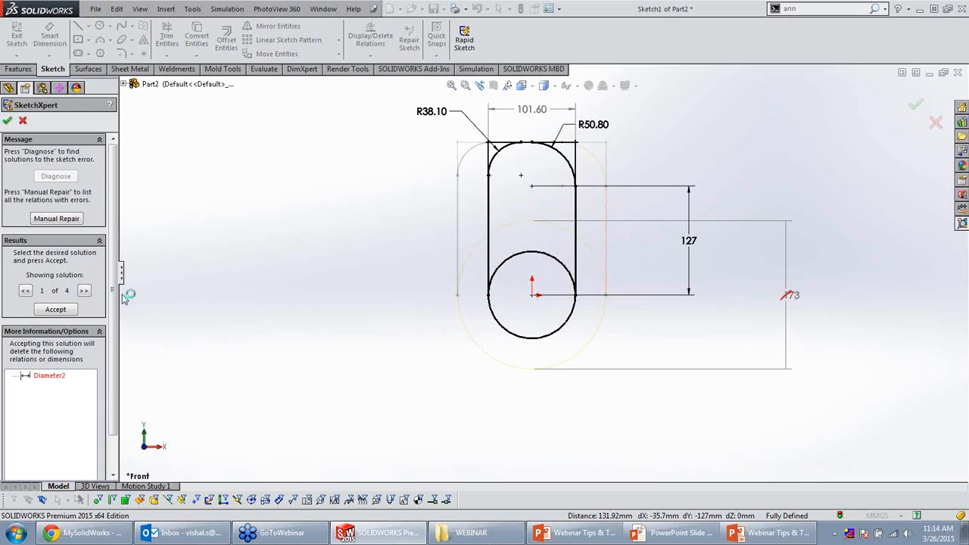
pyautogui.click(84, 292)
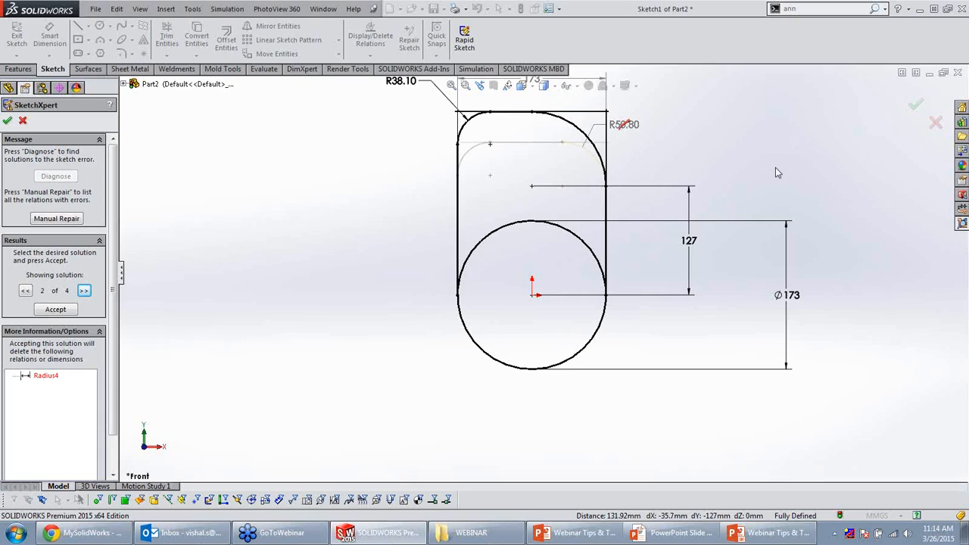
pyautogui.click(83, 292)
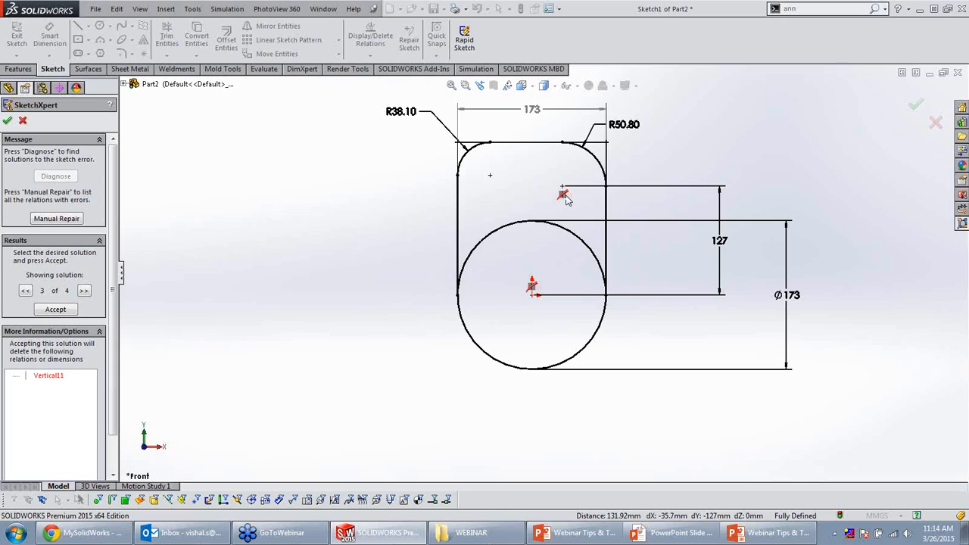
pyautogui.click(84, 292)
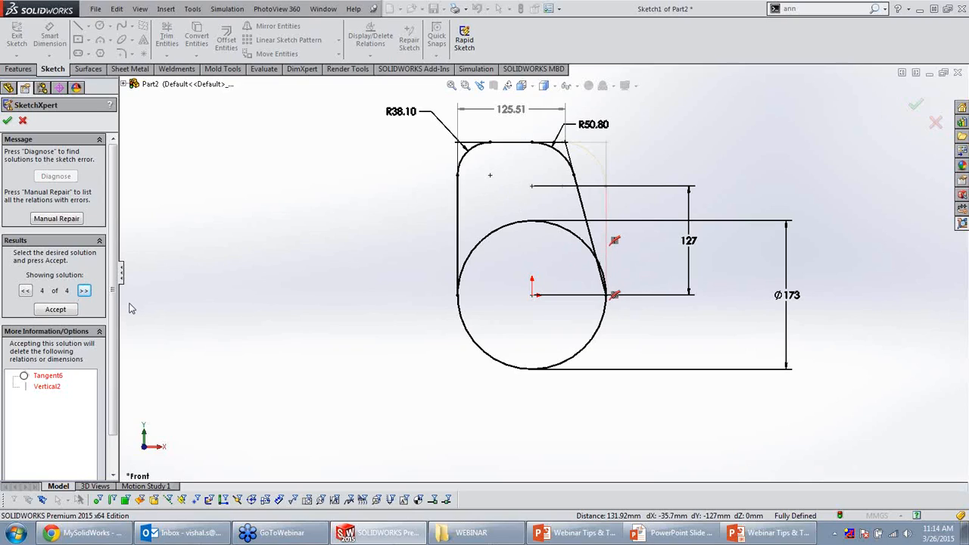
pyautogui.click(61, 312)
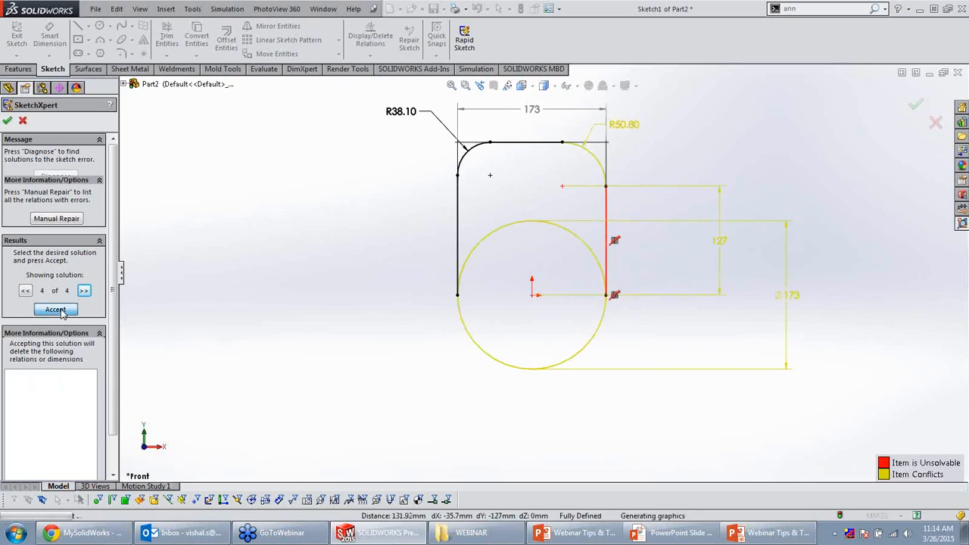
pyautogui.click(8, 121)
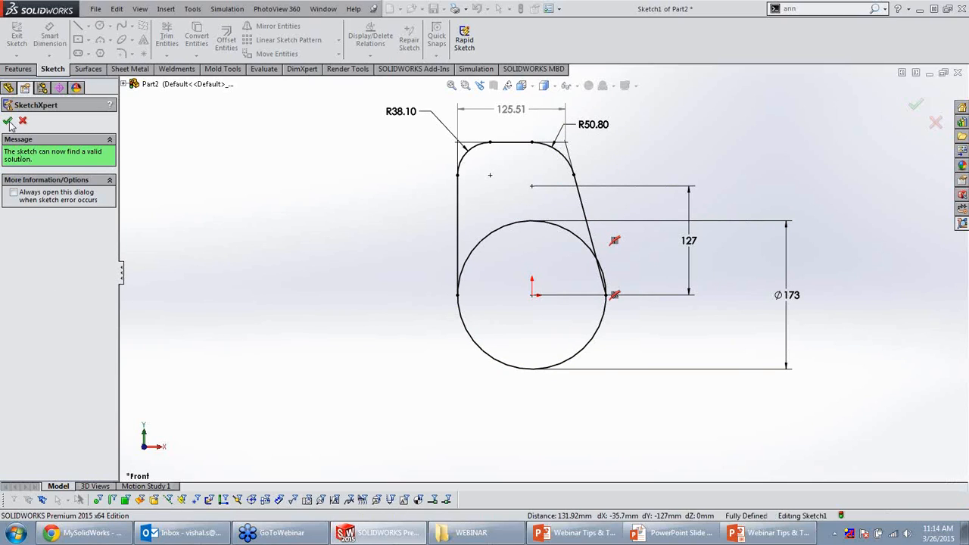
# Power trim the upper arc of the circle inside the profile and the slanted line's leftover piece below their intersection.
pyautogui.scroll(-3, 614, 244)
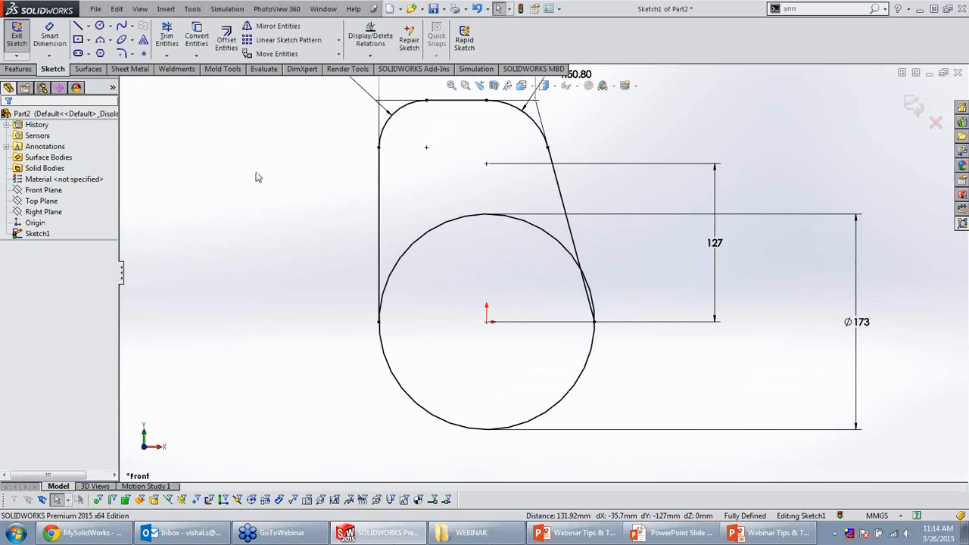
pyautogui.click(166, 35)
pyautogui.moveTo(445, 203); pyautogui.dragTo(466, 263)
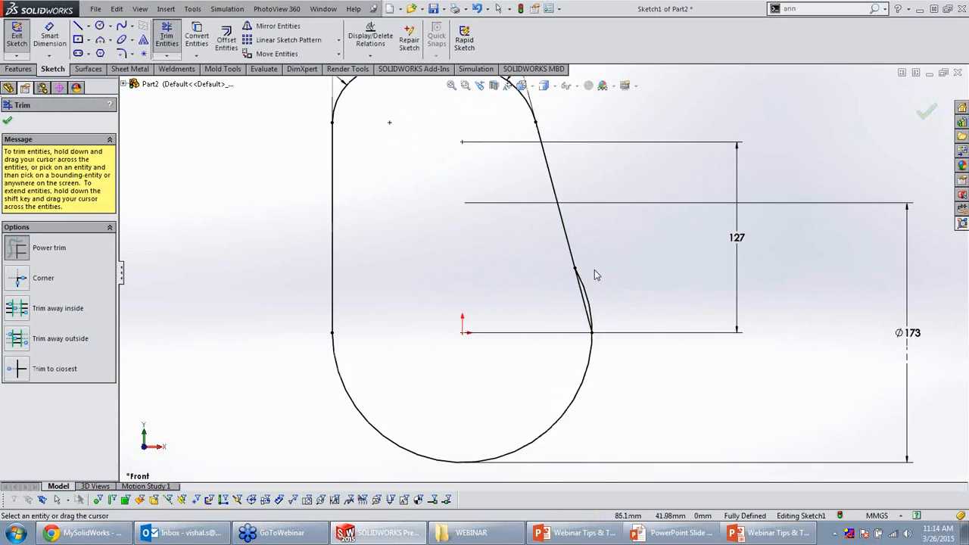
pyautogui.scroll(-5, 590, 276)
pyautogui.moveTo(571, 315); pyautogui.dragTo(582, 304)
pyautogui.press('Escape')
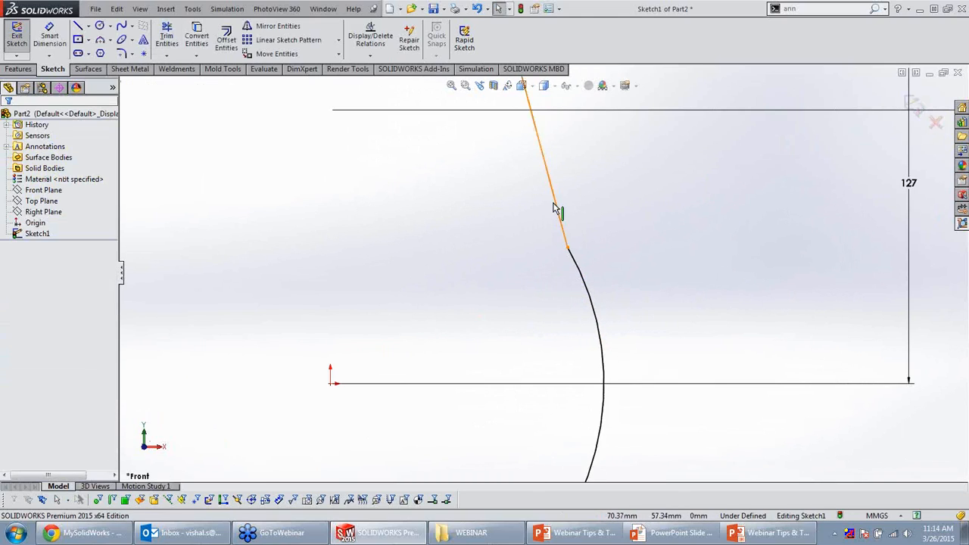
# Add a Tangent relation between the slanted right line and the lower arc.
pyautogui.click(558, 209)
pyautogui.keyDown('ctrl'); pyautogui.click(579, 266); pyautogui.keyUp('ctrl')
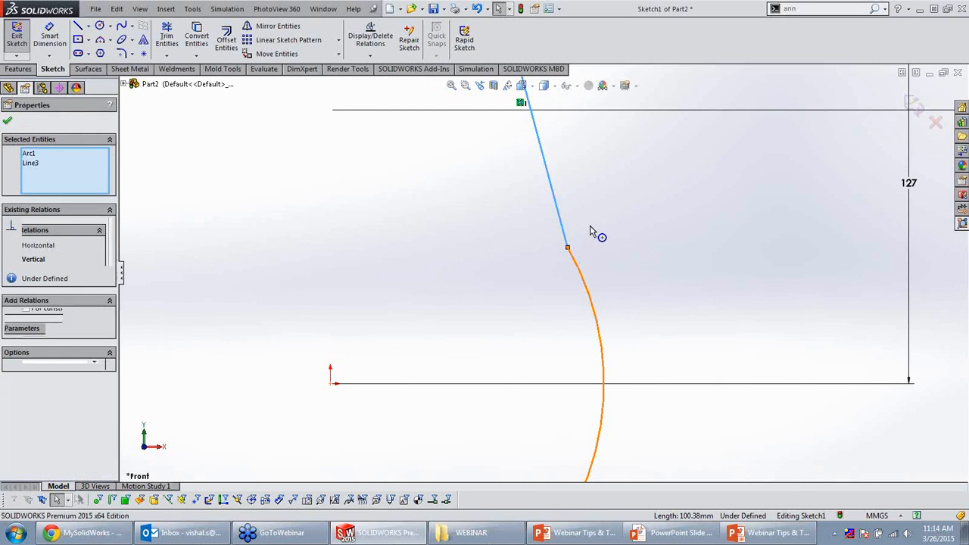
pyautogui.click(619, 221)
pyautogui.press('Escape')
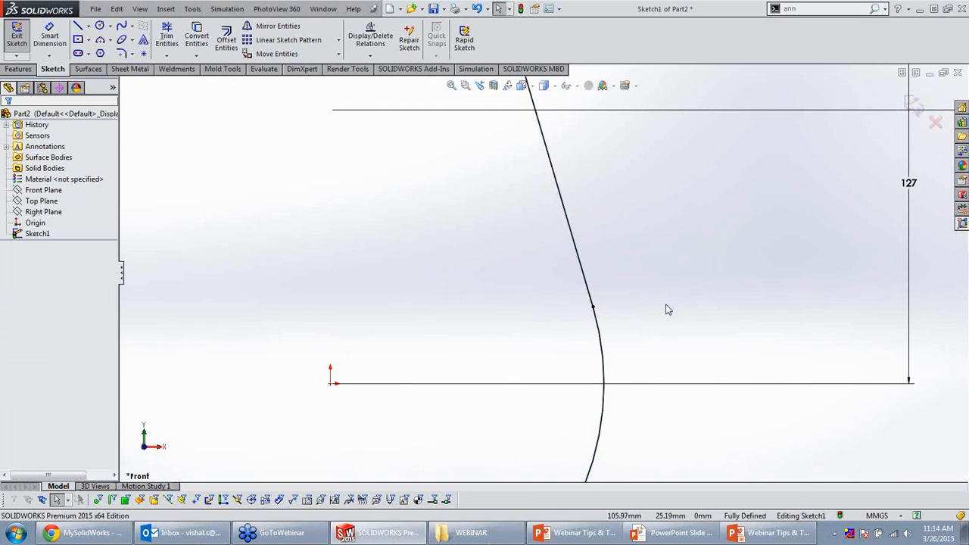
# Sketch a short slanted line about 13 mm long from the lower endpoint of the left vertical line into the profile.
pyautogui.press('f')
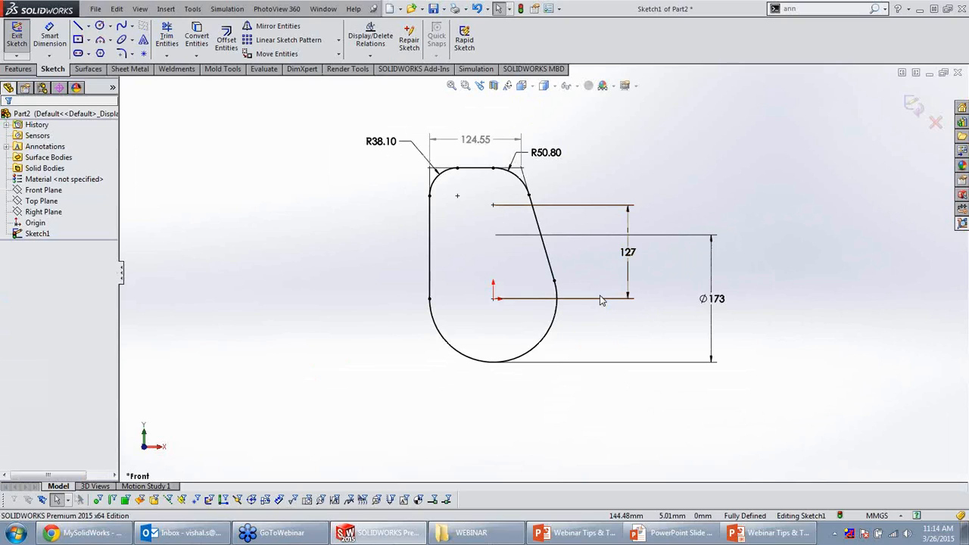
pyautogui.click(78, 26)
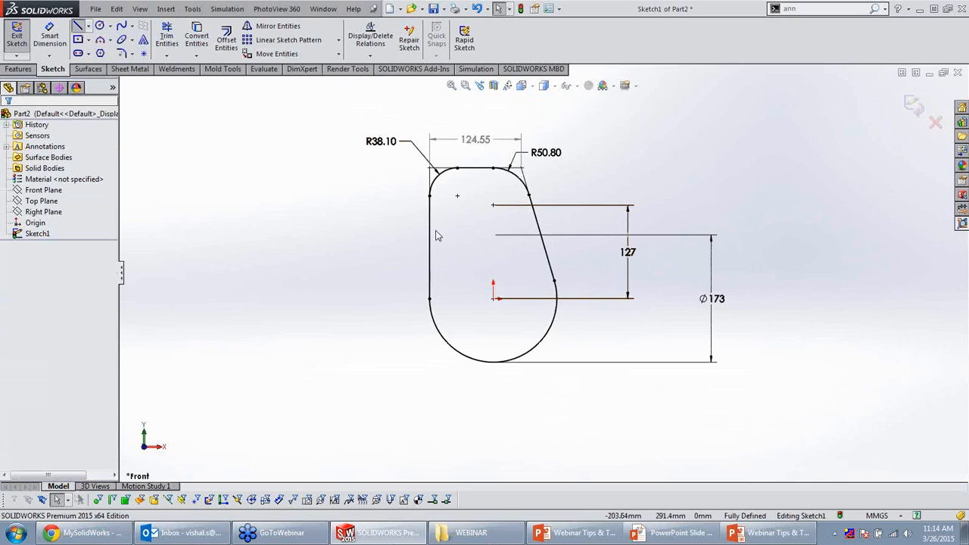
pyautogui.click(430, 299)
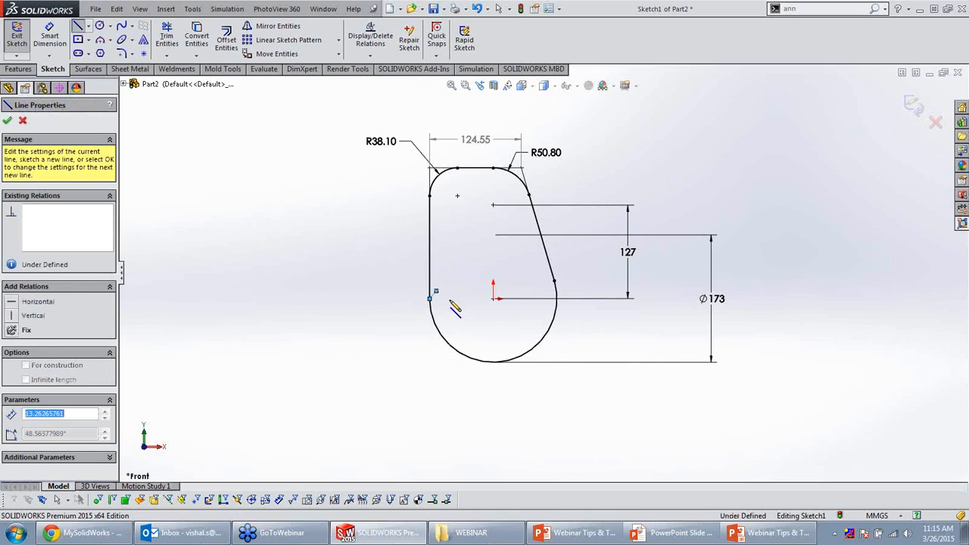
pyautogui.press('Escape')
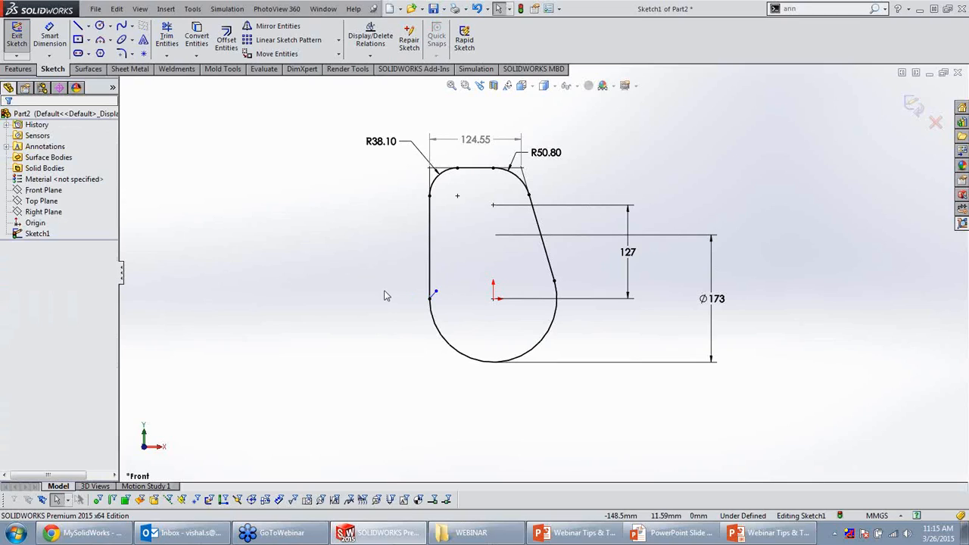
# Check the sketch for feature usage with the usage set to <none>, and accept the offer to fix the sketch.
pyautogui.scroll(-1, 383, 296)
pyautogui.scroll(2, 477, 306)
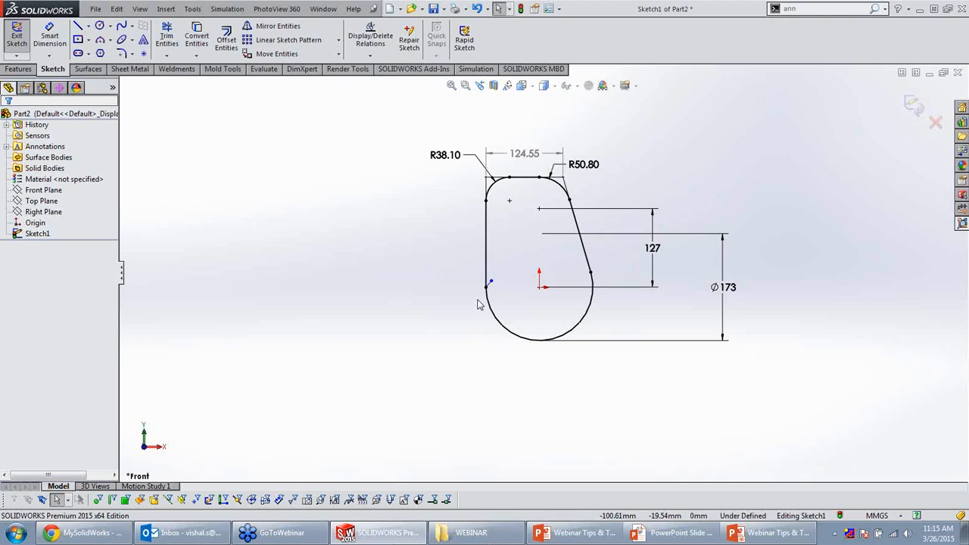
pyautogui.click(192, 9)
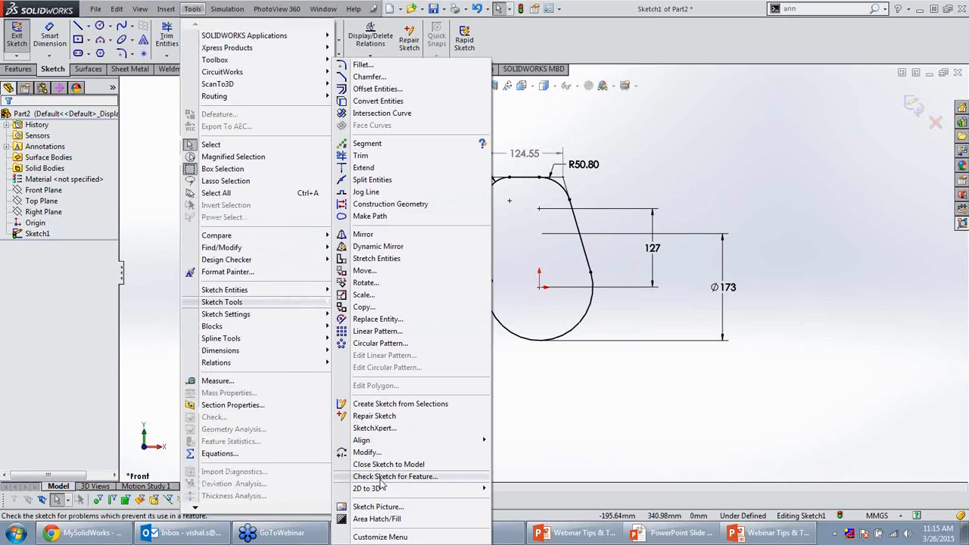
pyautogui.click(381, 478)
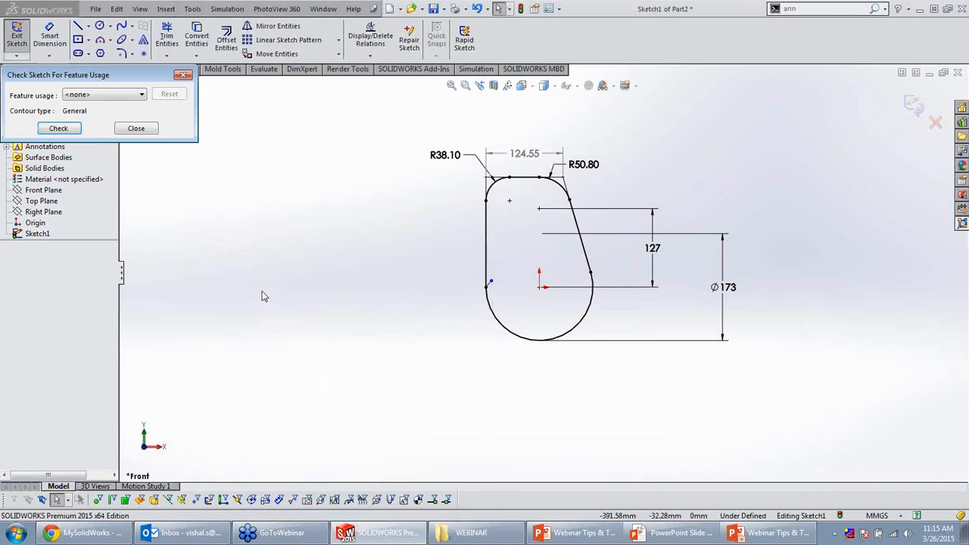
pyautogui.moveTo(64, 78); pyautogui.dragTo(118, 79)
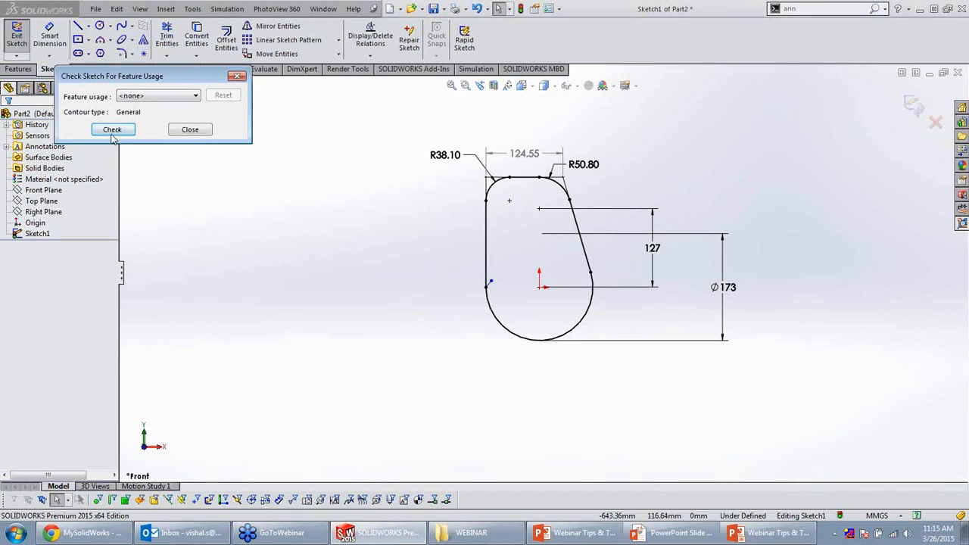
pyautogui.click(142, 98)
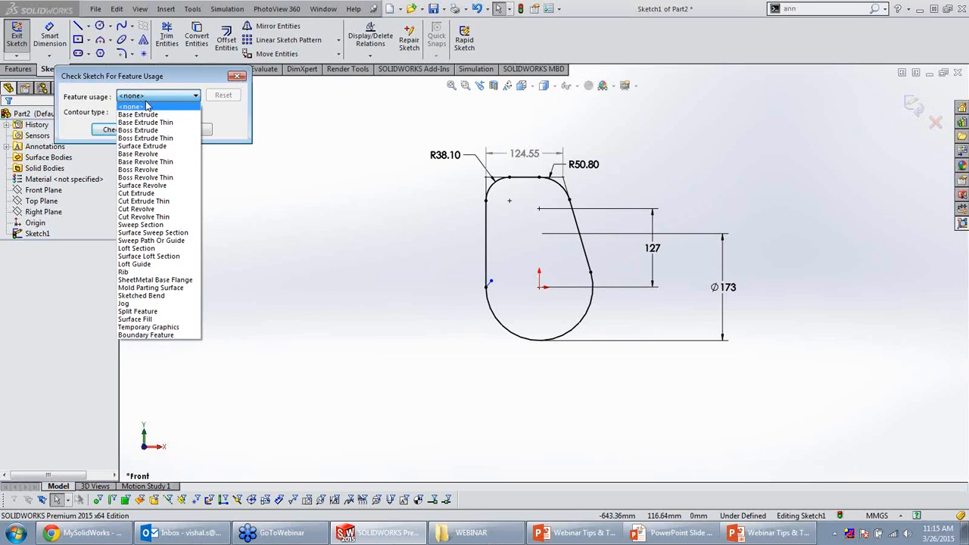
pyautogui.click(147, 106)
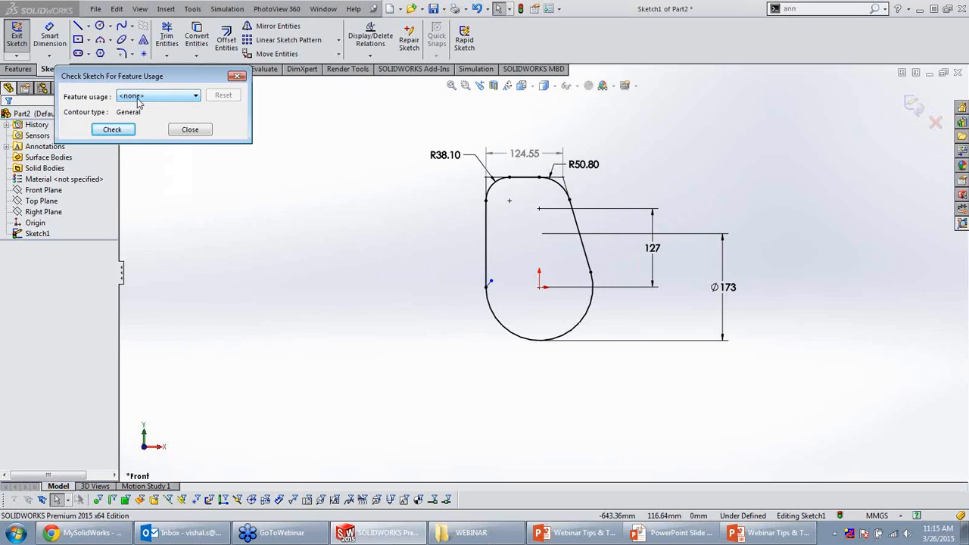
pyautogui.click(110, 130)
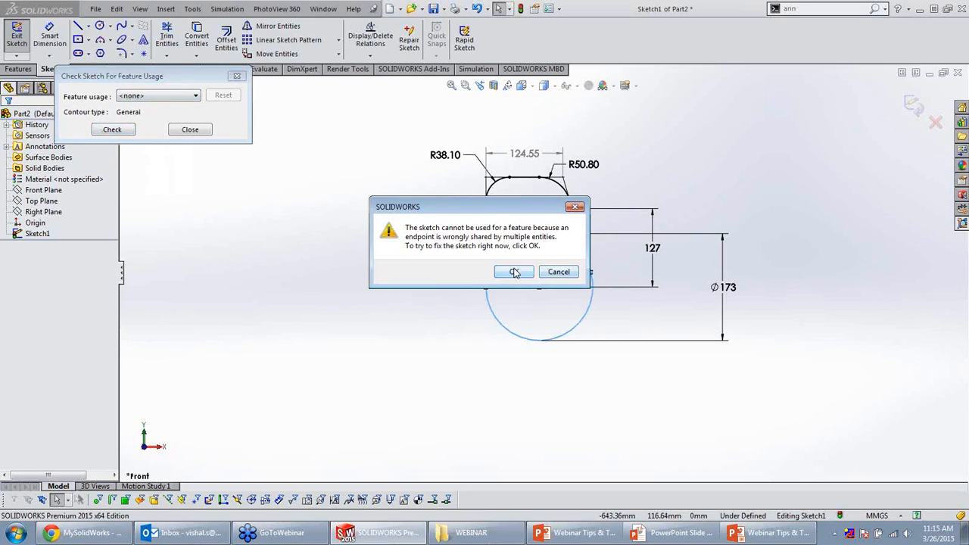
pyautogui.click(514, 271)
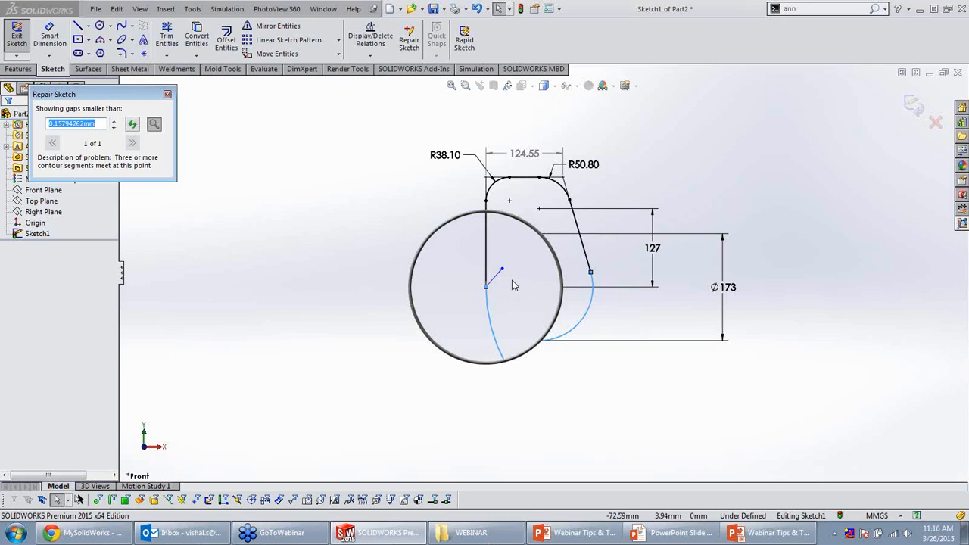
# Delete the short slanted line at the left vertical line's lower endpoint, recheck the contour with Repair Sketch, and close it.
pyautogui.moveTo(507, 293); pyautogui.dragTo(523, 263)
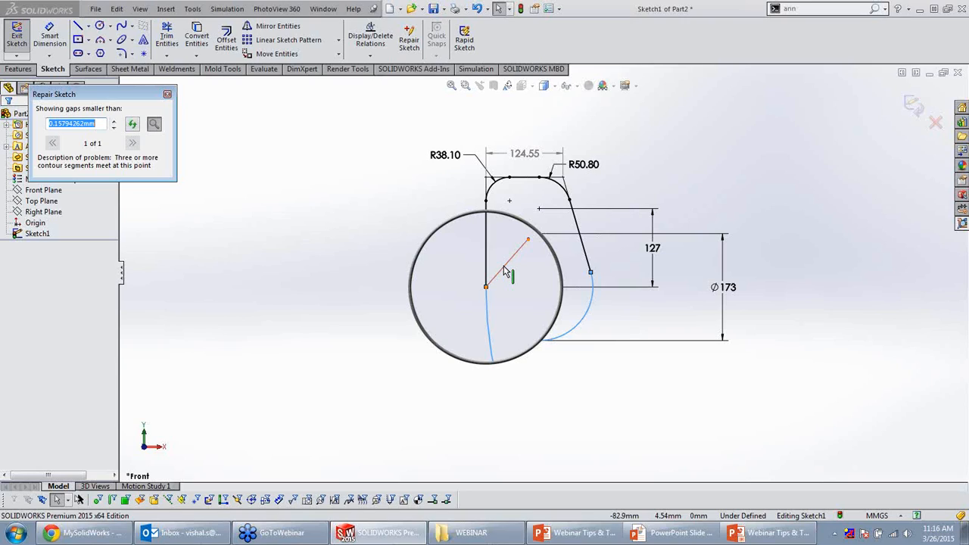
pyautogui.click(505, 267)
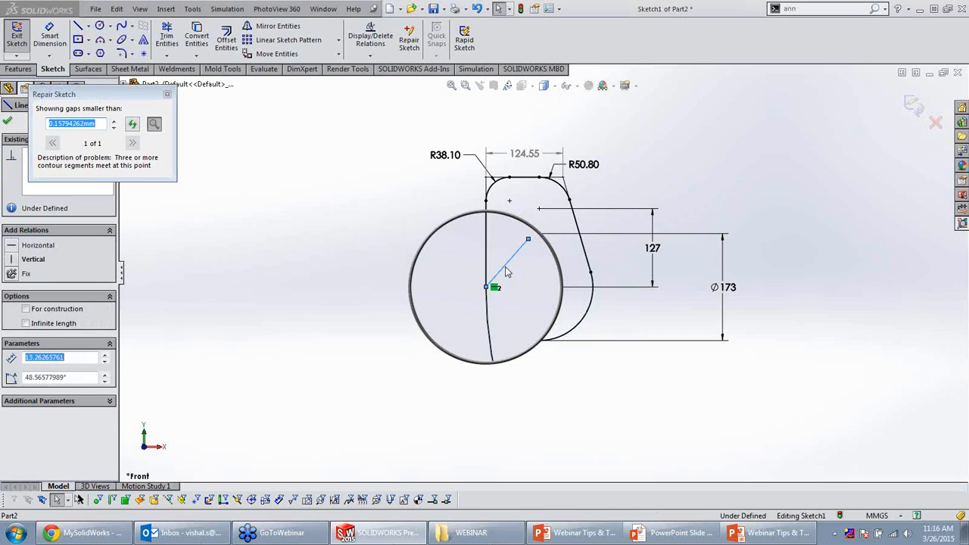
pyautogui.press('Delete')
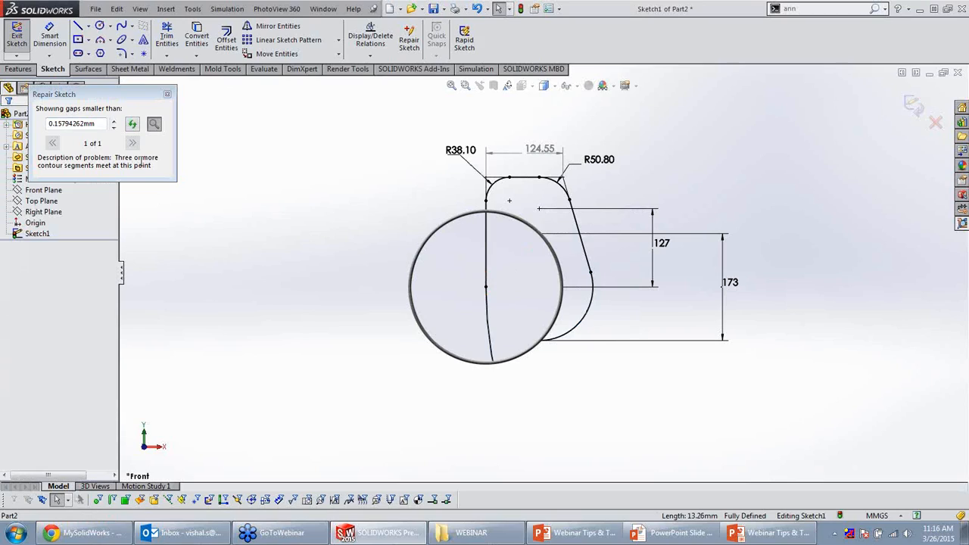
pyautogui.click(132, 150)
pyautogui.click(132, 124)
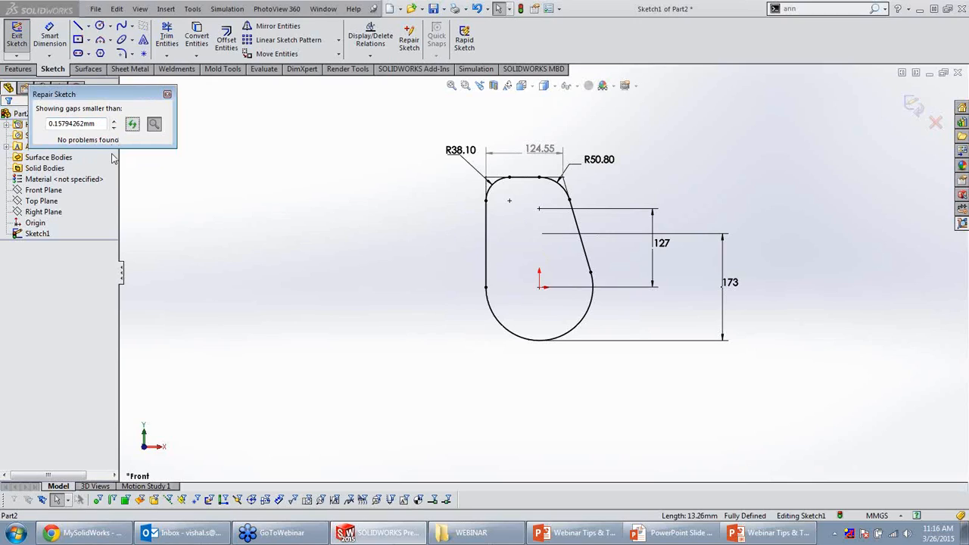
pyautogui.click(168, 95)
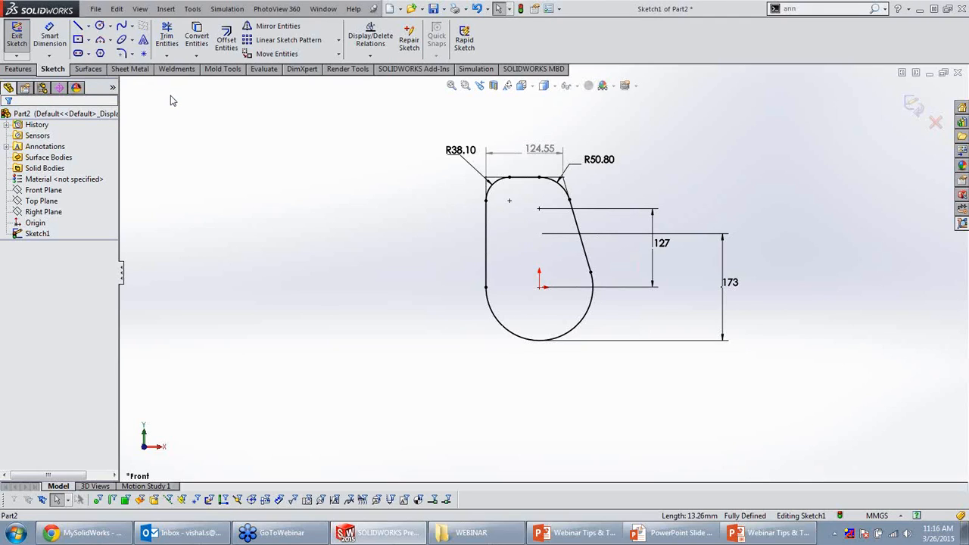
# Switch to the SolidWorks Tips & Tricks slide show in PowerPoint and advance it by one item.
pyautogui.click(773, 532)
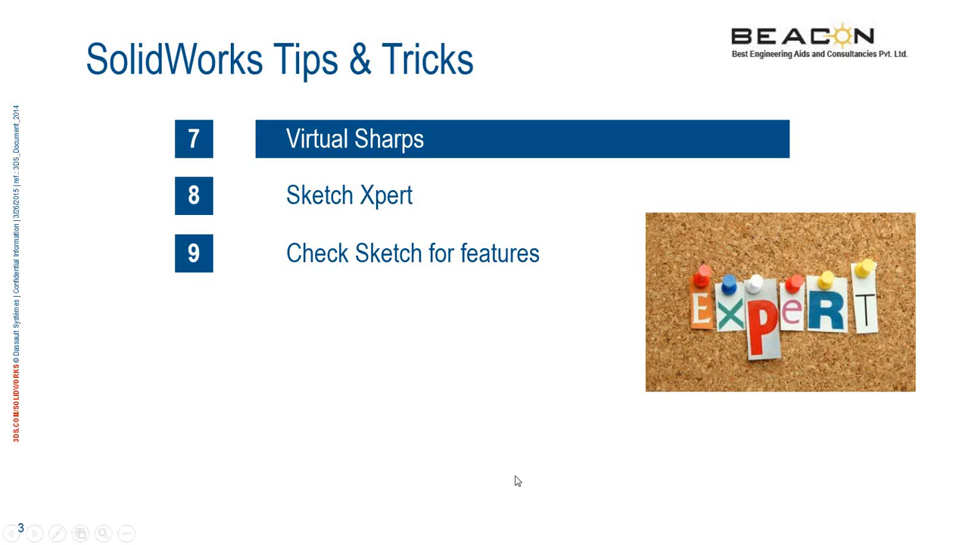
pyautogui.click(499, 473)
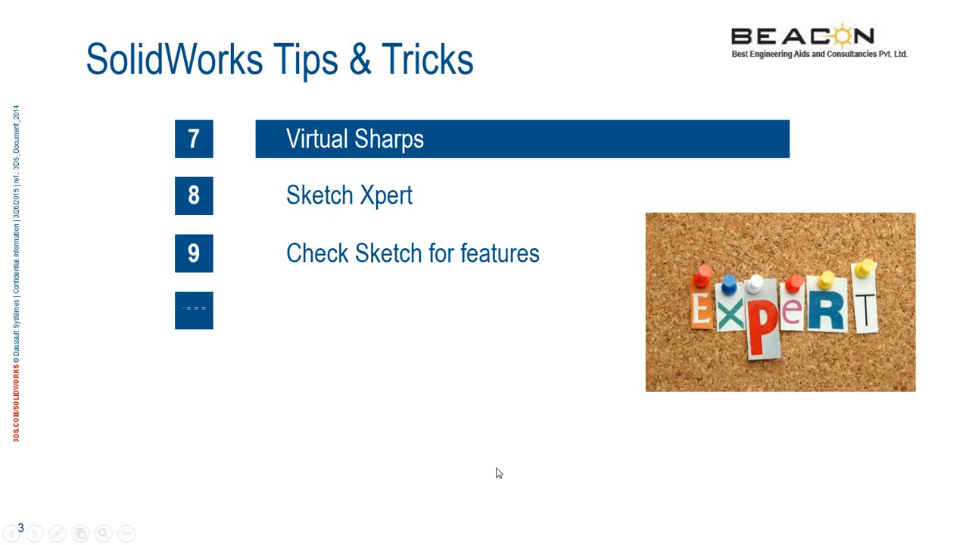
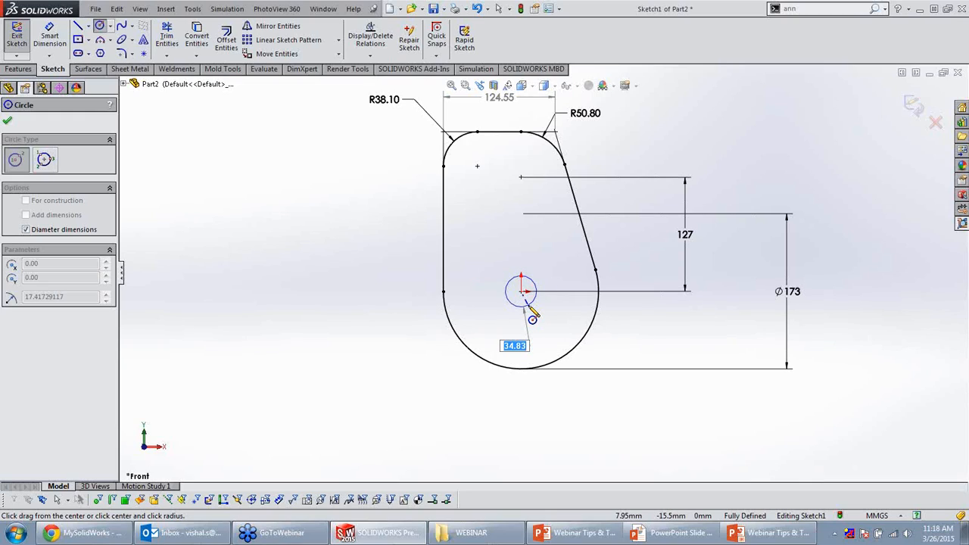
# Try circle diameters of 50, 150 and 200 mm around the origin, place the circle at 100 mm, and delete it.
pyautogui.write('50100')
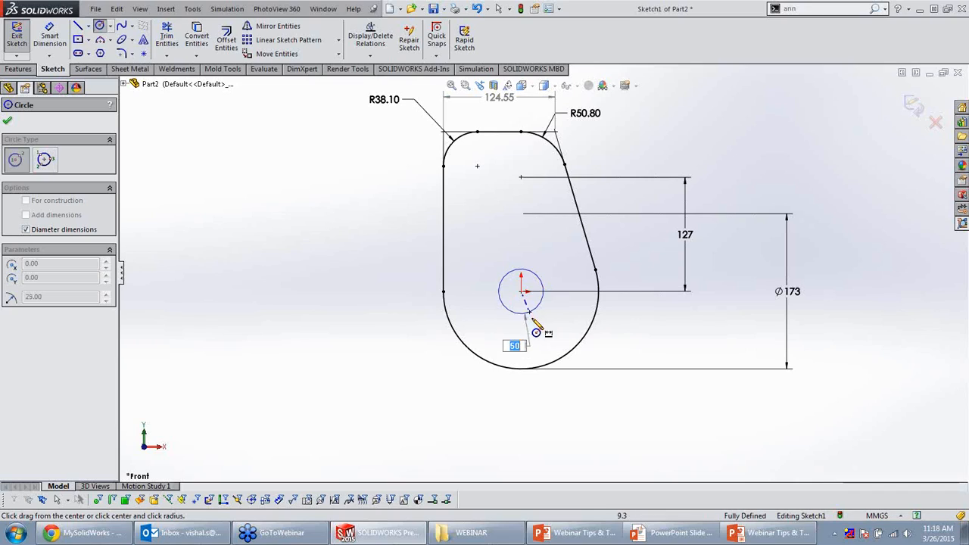
pyautogui.press('Return')
pyautogui.write('150')
pyautogui.press('Return')
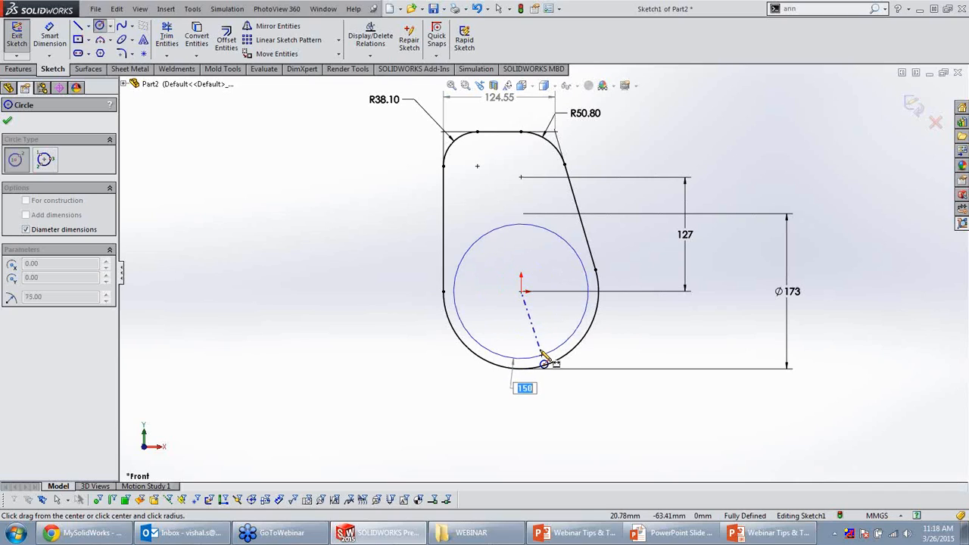
pyautogui.write('100')
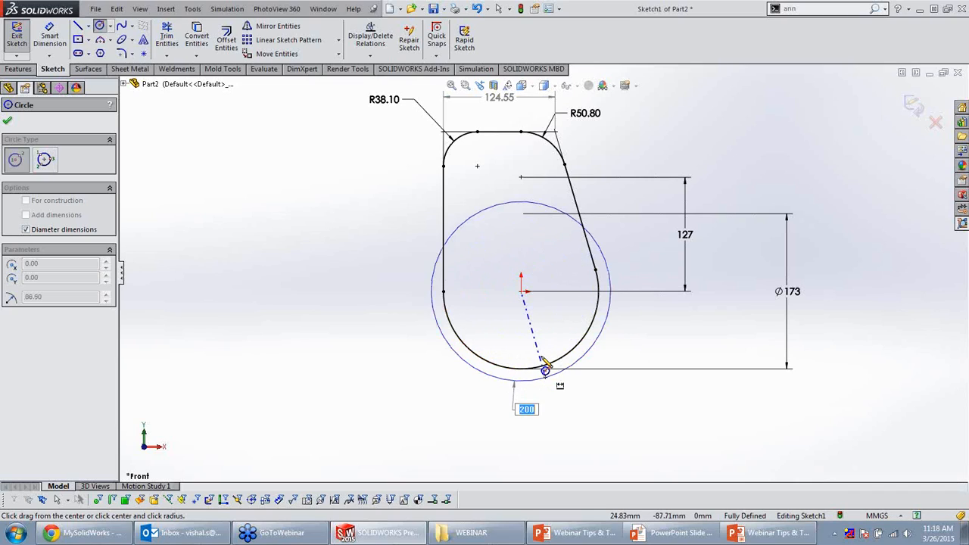
pyautogui.press('Return')
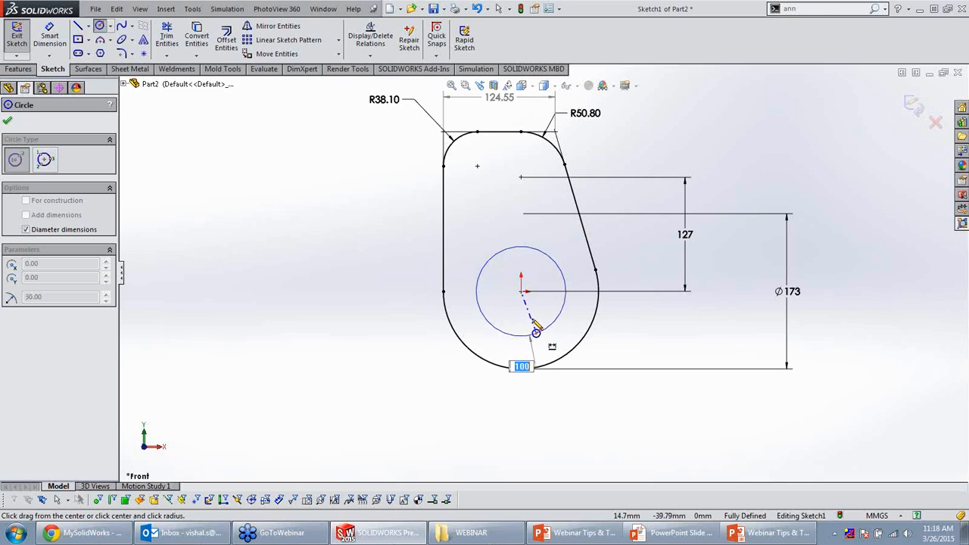
pyautogui.click(537, 343)
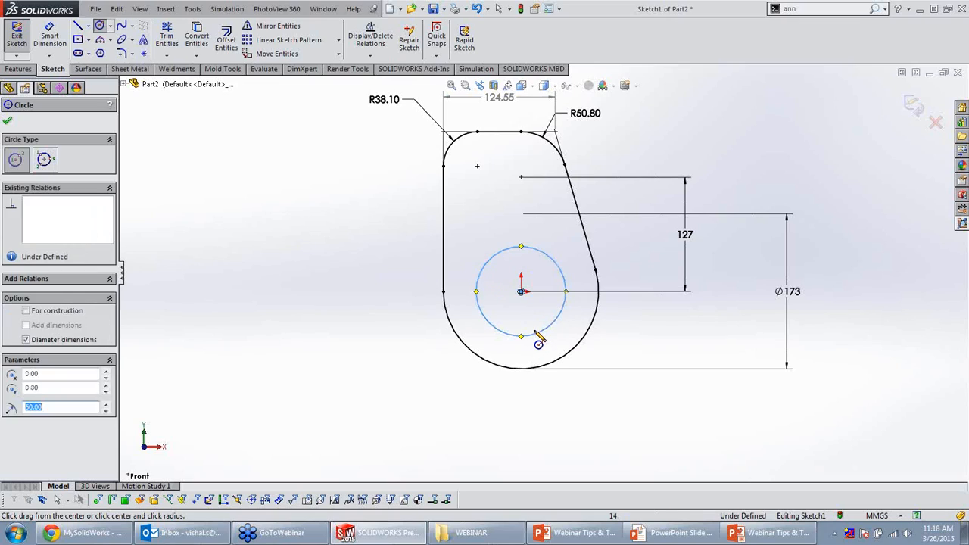
pyautogui.press('Escape')
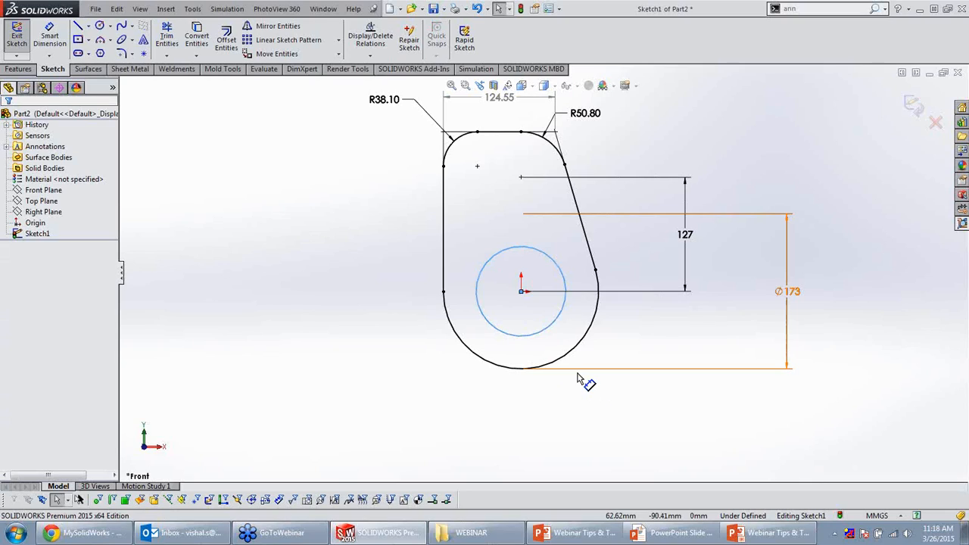
pyautogui.click(549, 262)
pyautogui.press('Delete')
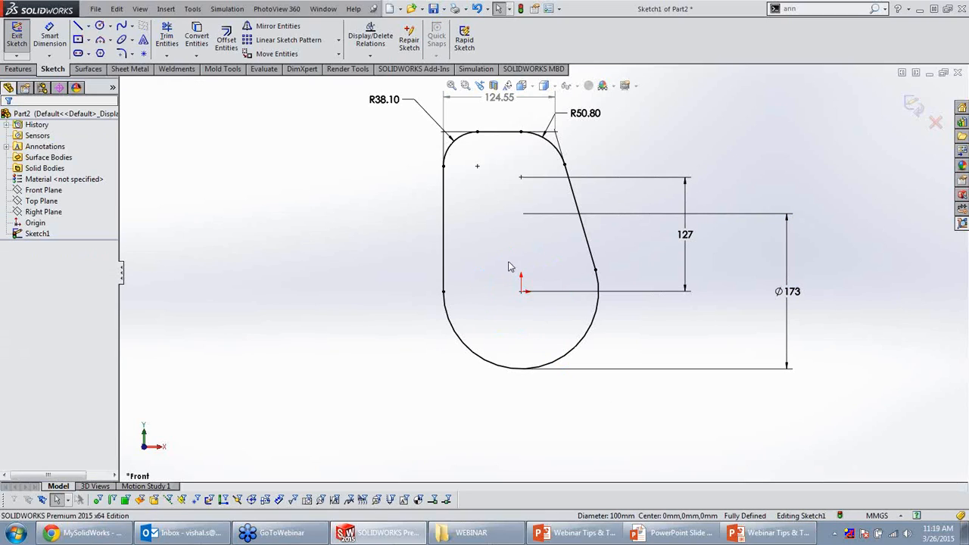
# Sketch another 100 mm diameter circle centred on the origin and delete it.
pyautogui.click(99, 25)
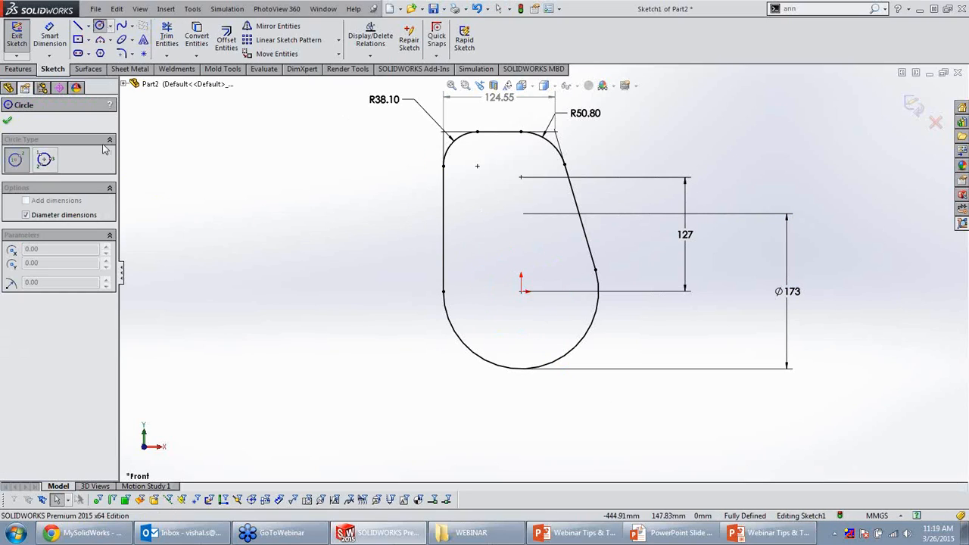
pyautogui.click(521, 291)
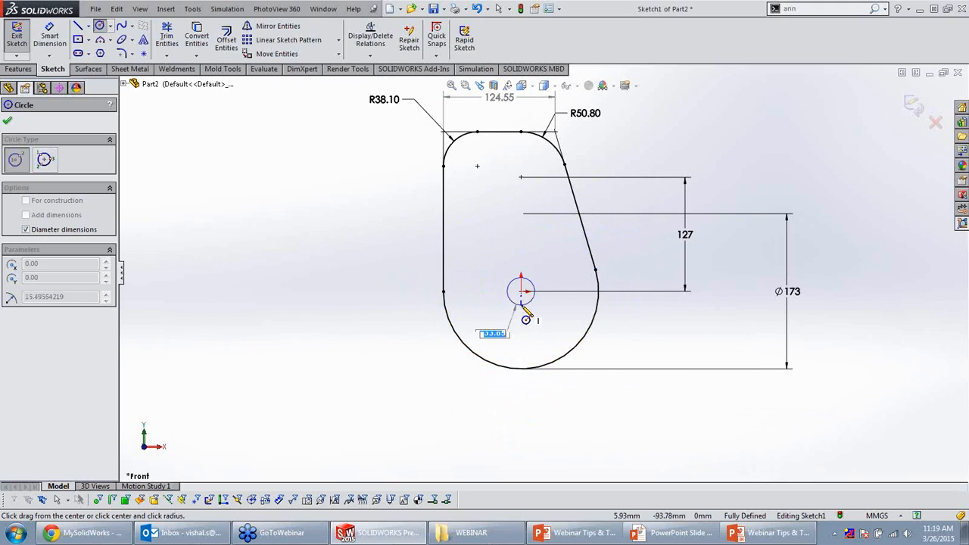
pyautogui.click(536, 341)
pyautogui.press('Escape')
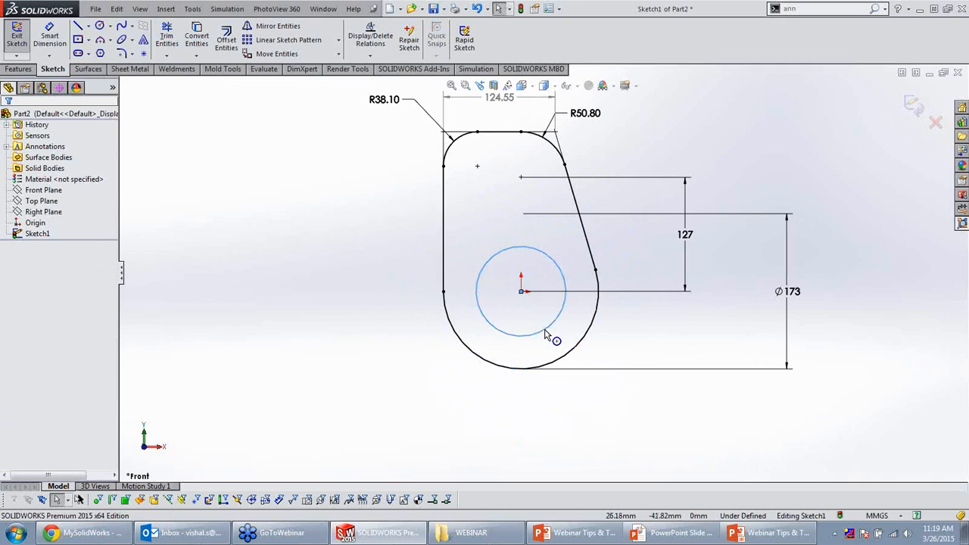
pyautogui.click(546, 331)
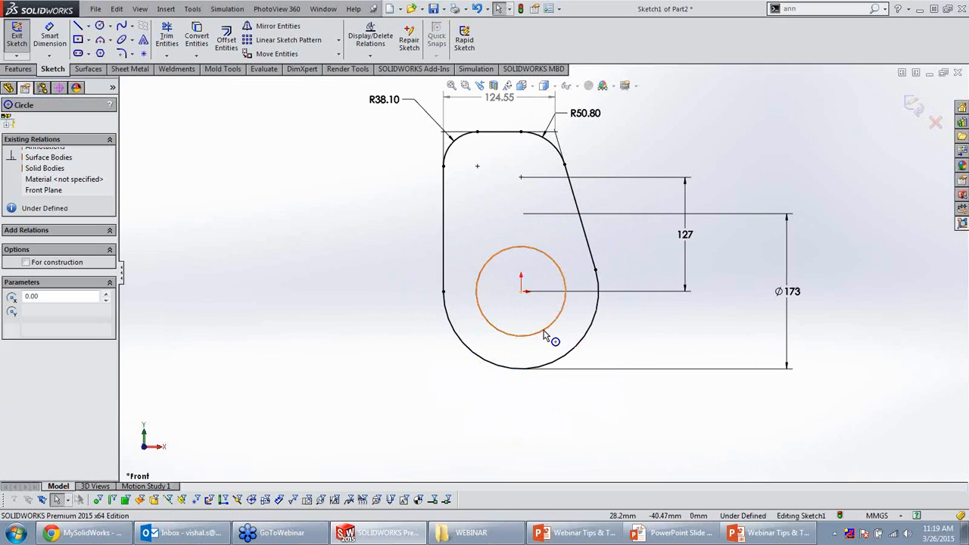
pyautogui.press('Delete')
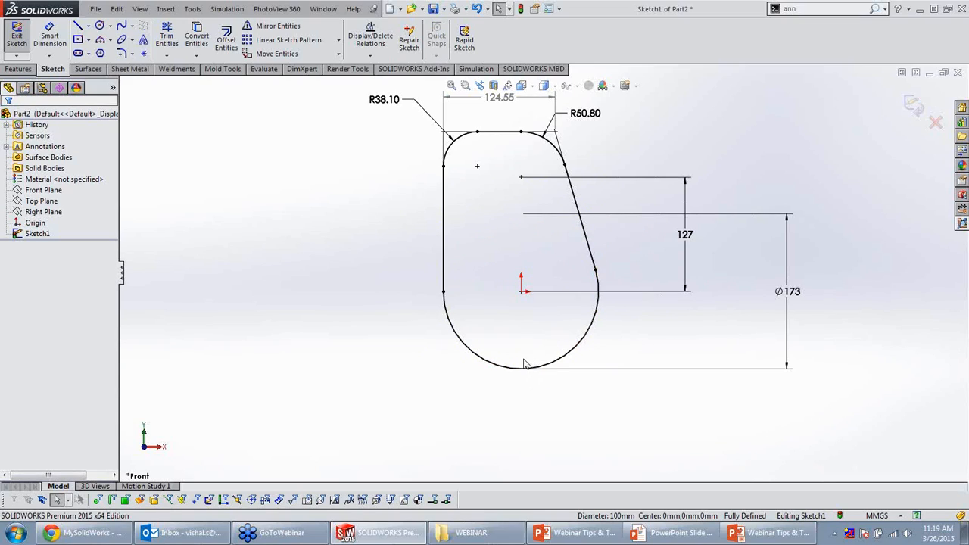
# Extrude the closed profile as a boss with a blind depth of 38 mm from the sketch plane.
pyautogui.click(20, 70)
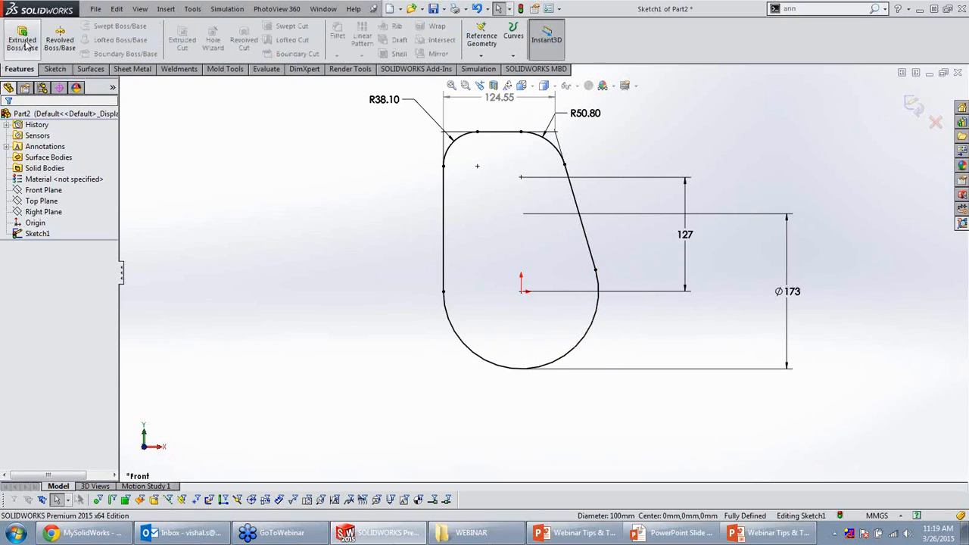
pyautogui.click(23, 44)
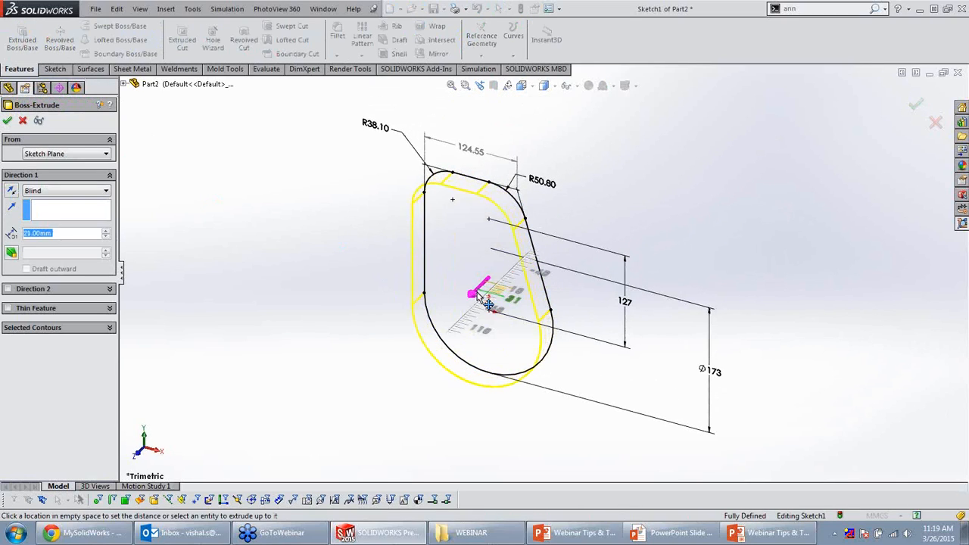
pyautogui.click(476, 295)
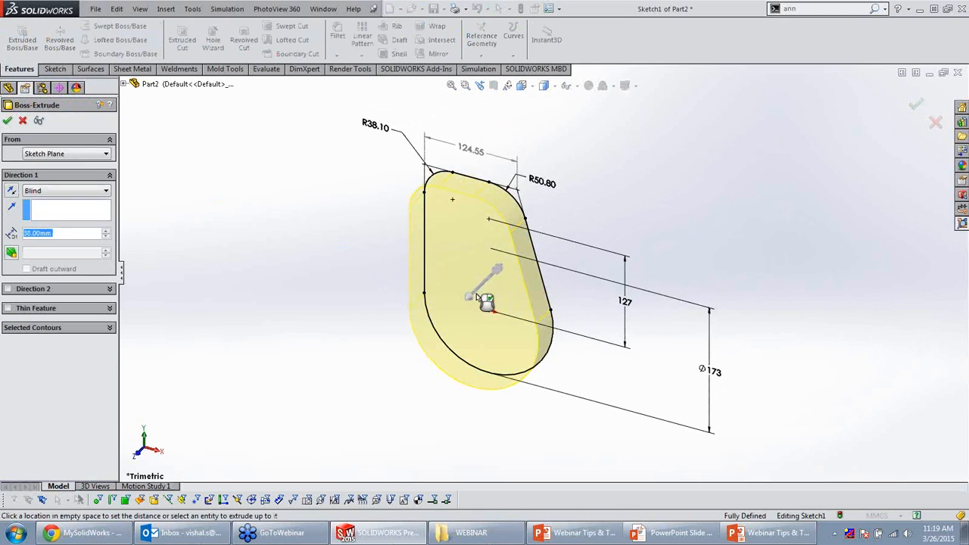
pyautogui.click(9, 121)
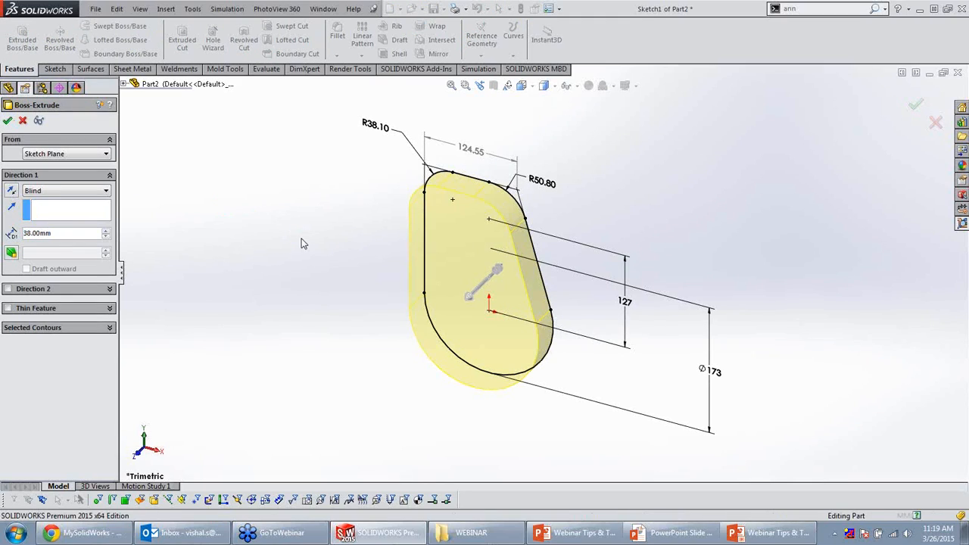
# Shell the extruded body to a 10 mm wall thickness with the front face removed and the preview shown.
pyautogui.scroll(-2, 386, 261)
pyautogui.click(411, 262)
pyautogui.click(390, 53)
pyautogui.click(518, 255)
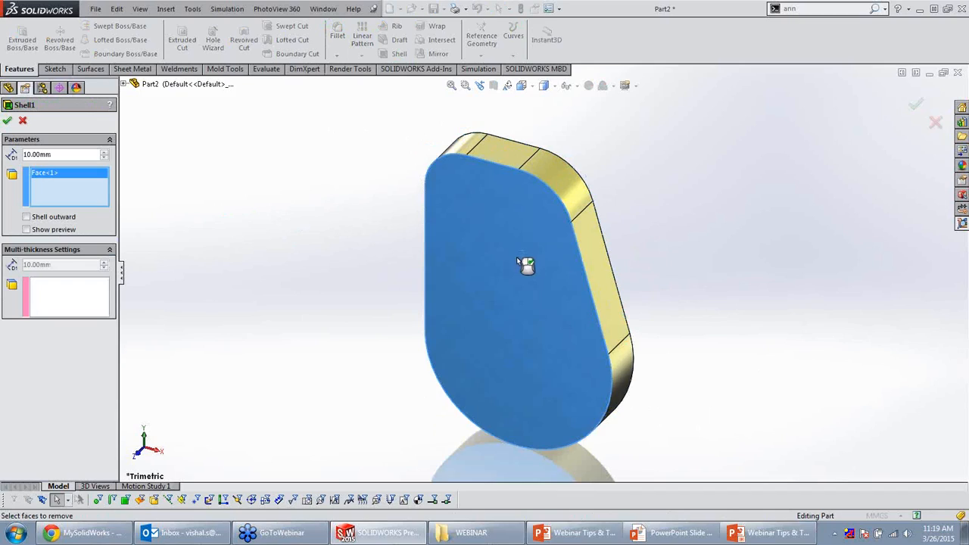
pyautogui.click(27, 229)
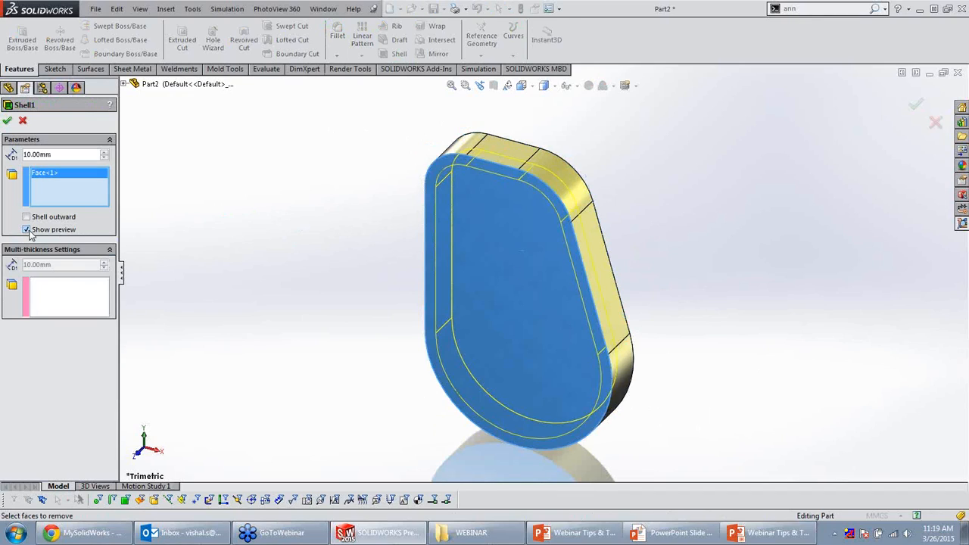
pyautogui.click(7, 122)
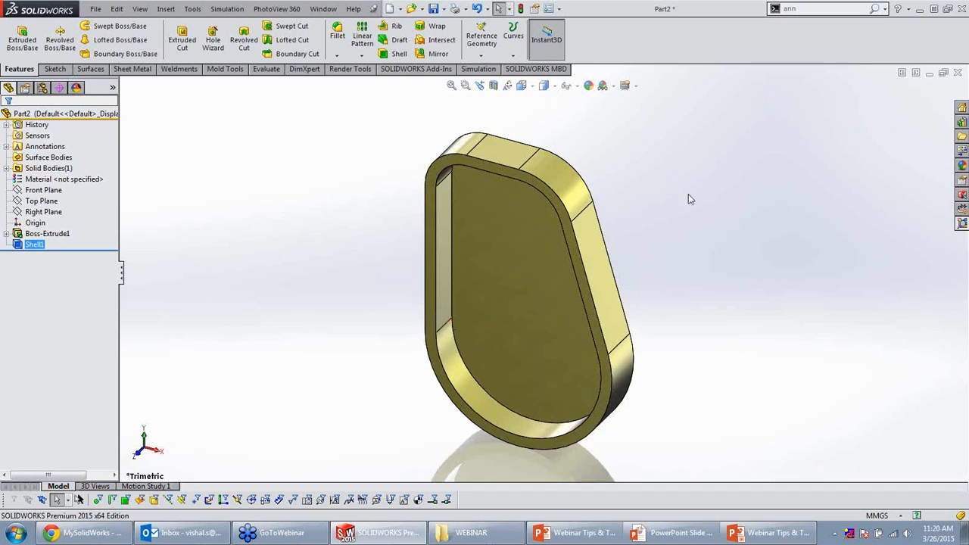
# Open the metric features folder in the Design Library.
pyautogui.click(961, 122)
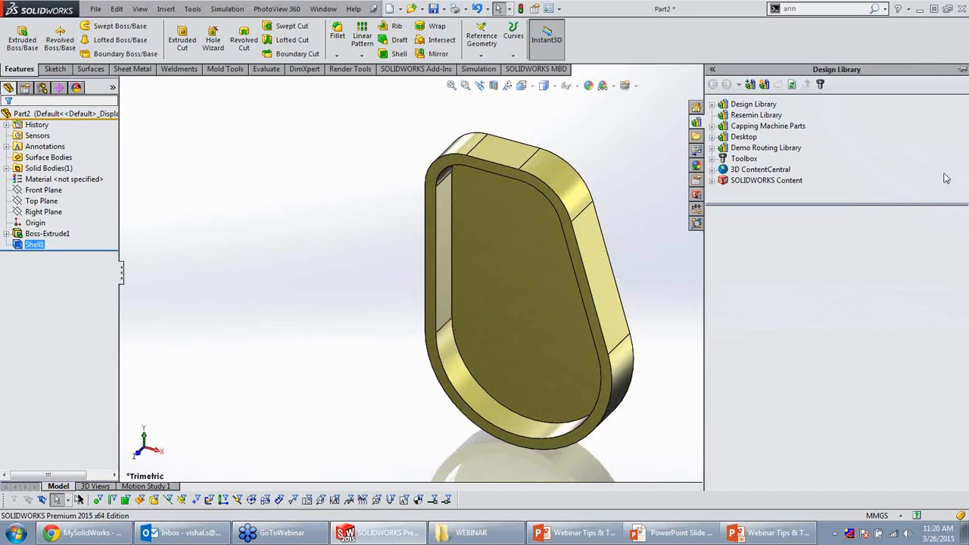
pyautogui.click(764, 106)
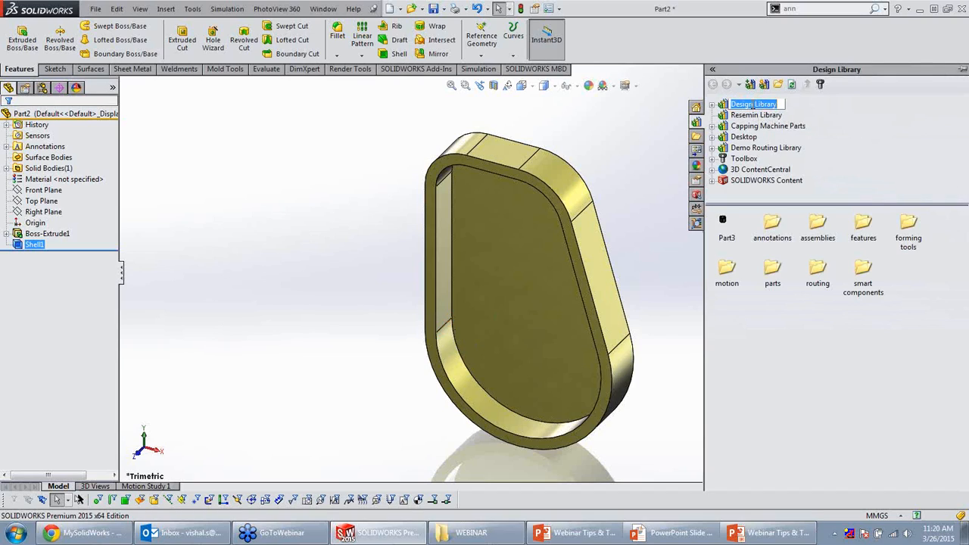
pyautogui.doubleClick(868, 224)
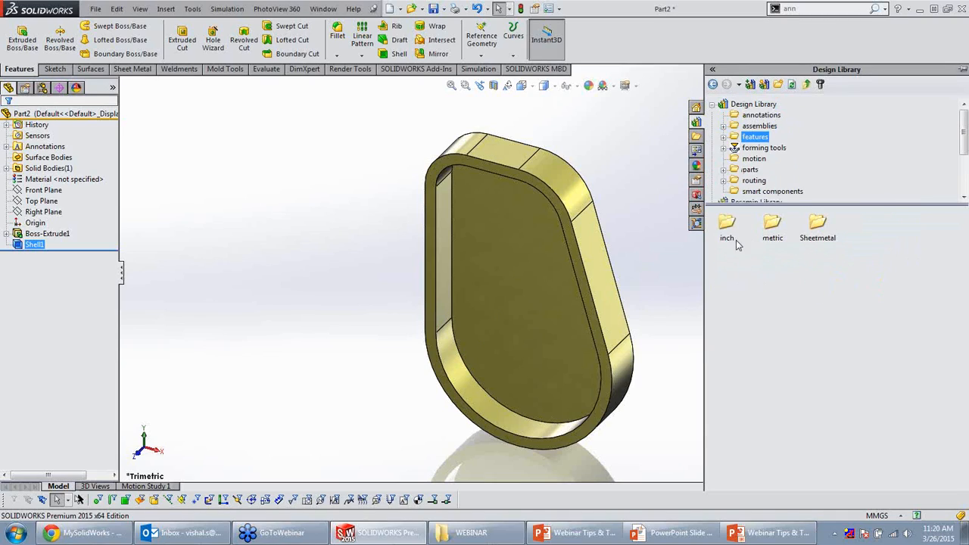
pyautogui.click(780, 227)
pyautogui.doubleClick(780, 226)
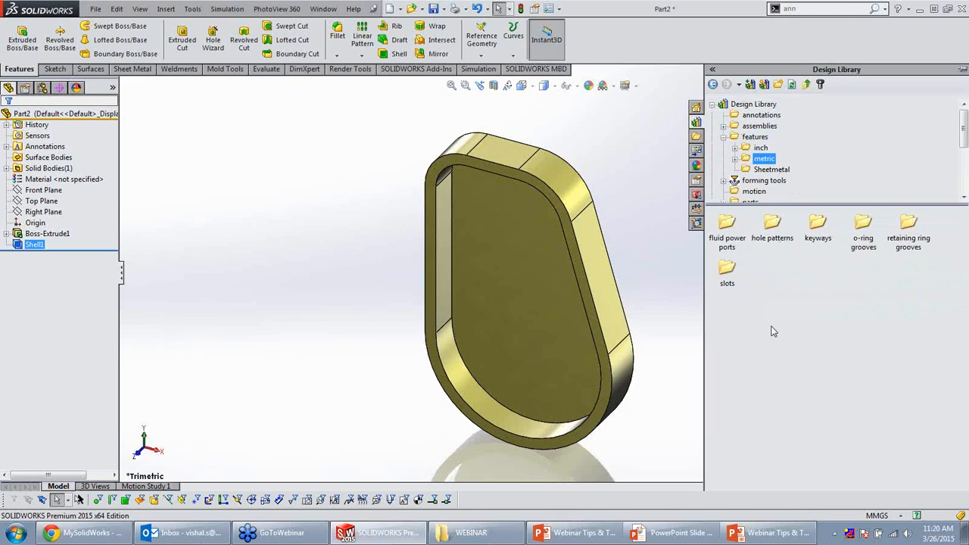
# Look through the metric library feature categories, from fluid power ports and hole patterns to retaining ring grooves and slots.
pyautogui.click(740, 241)
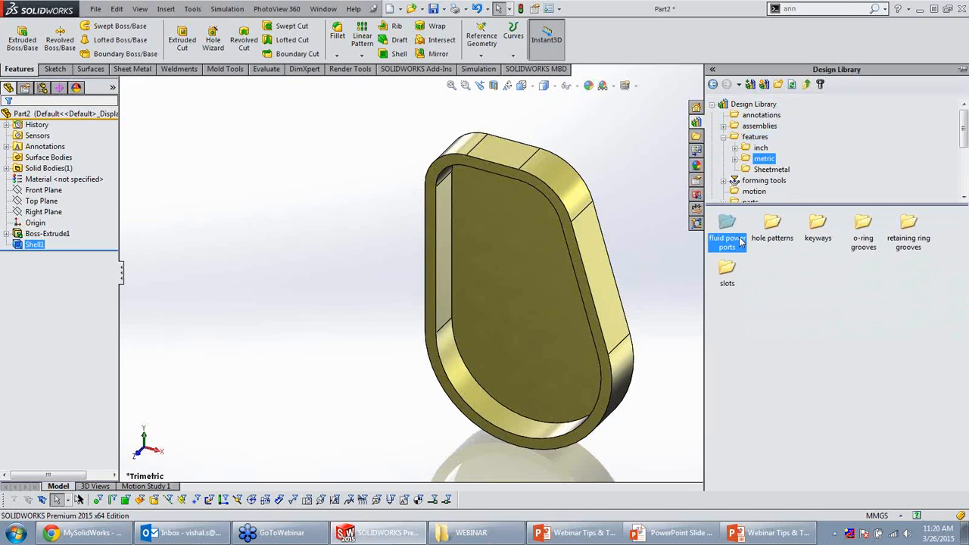
pyautogui.click(782, 241)
pyautogui.click(821, 245)
pyautogui.click(864, 253)
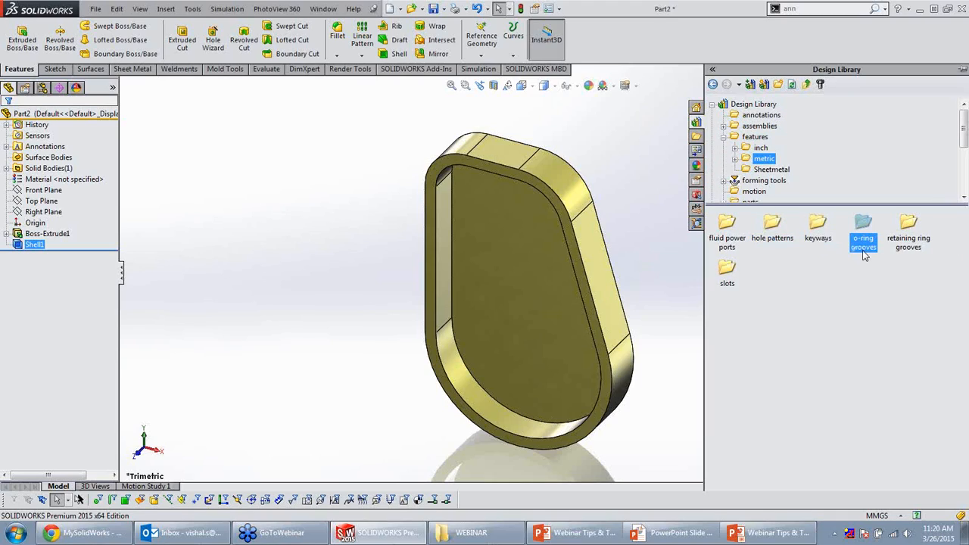
pyautogui.click(907, 240)
pyautogui.click(724, 280)
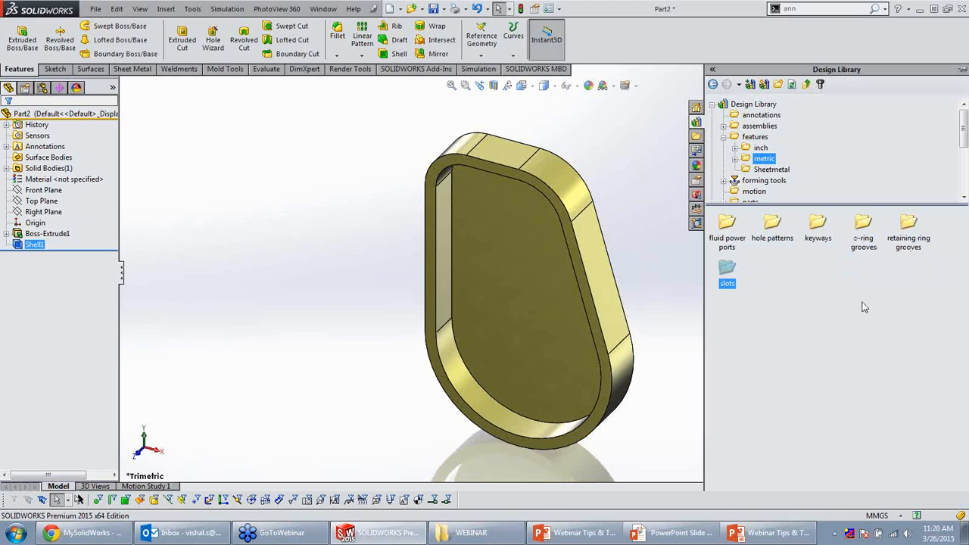
# Place the circular hole pattern library feature on the shell's inner floor, using configuration 4d 24X on 48 BCD, referenced to the floor's lower arc edge.
pyautogui.doubleClick(773, 227)
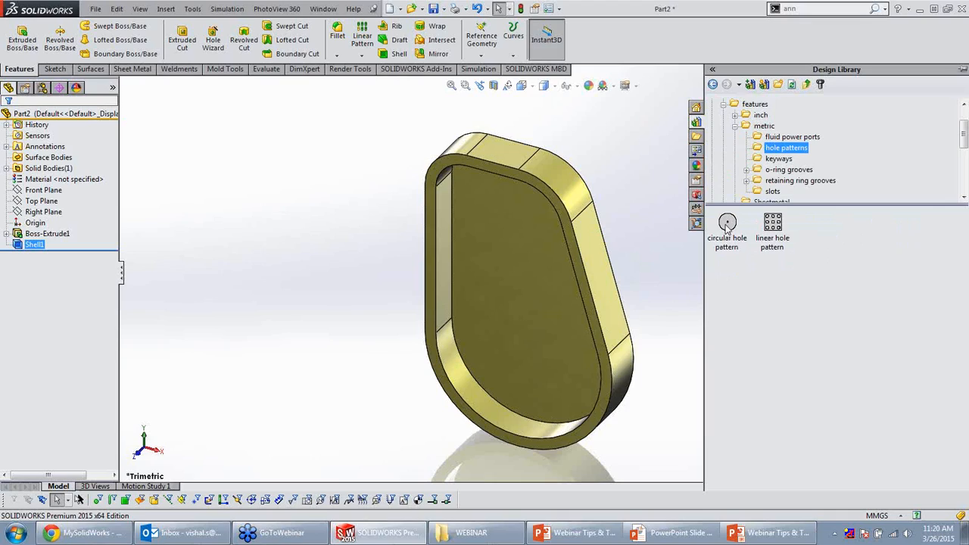
pyautogui.moveTo(771, 228)
pyautogui.moveTo(733, 228)
pyautogui.moveTo(732, 227); pyautogui.dragTo(536, 359)
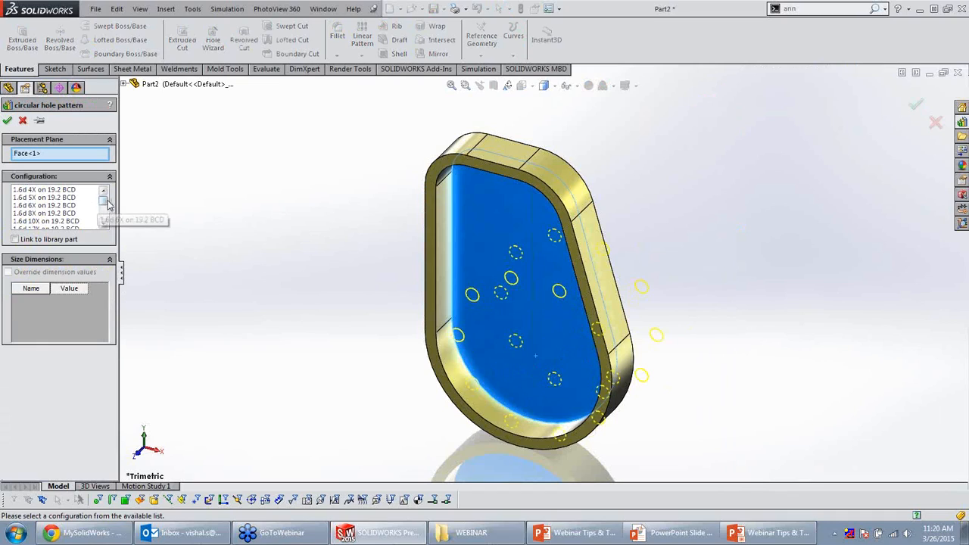
pyautogui.moveTo(103, 200)
pyautogui.mouseDown()
pyautogui.moveTo(104, 212)
pyautogui.moveTo(103, 198)
pyautogui.mouseUp()
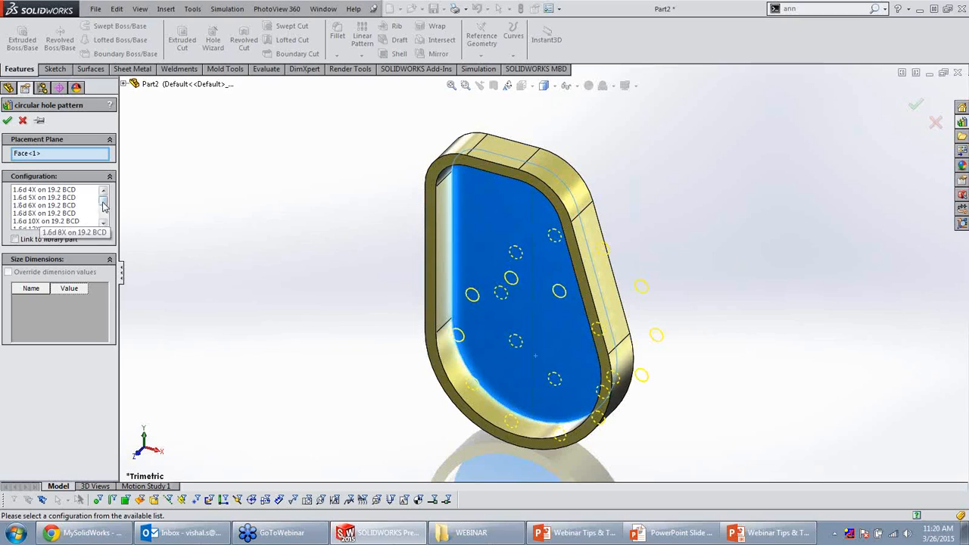
pyautogui.moveTo(103, 200); pyautogui.dragTo(103, 207)
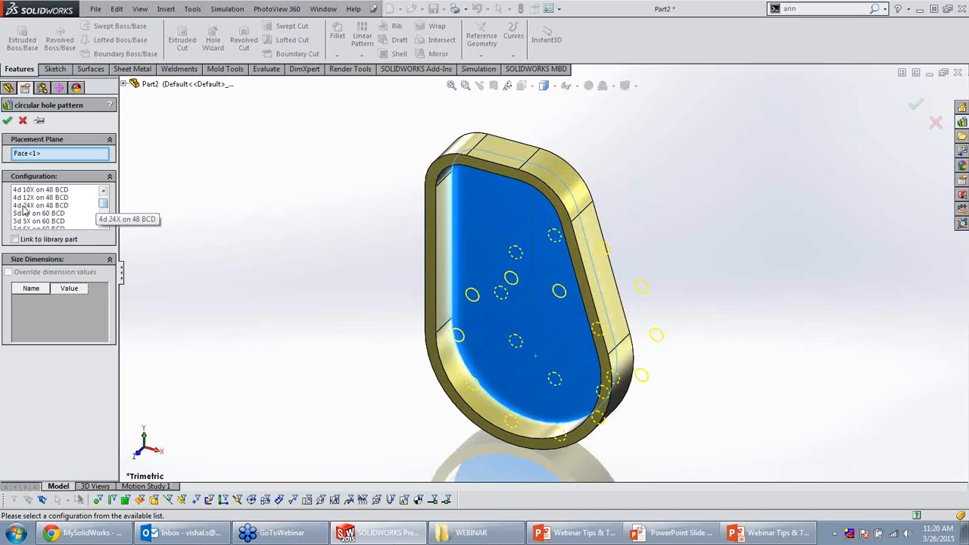
pyautogui.click(19, 206)
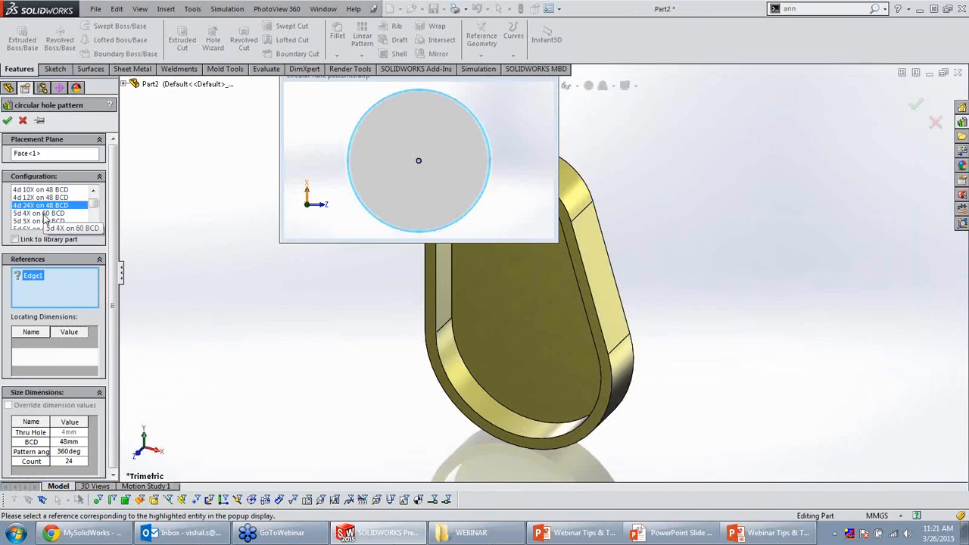
pyautogui.click(495, 405)
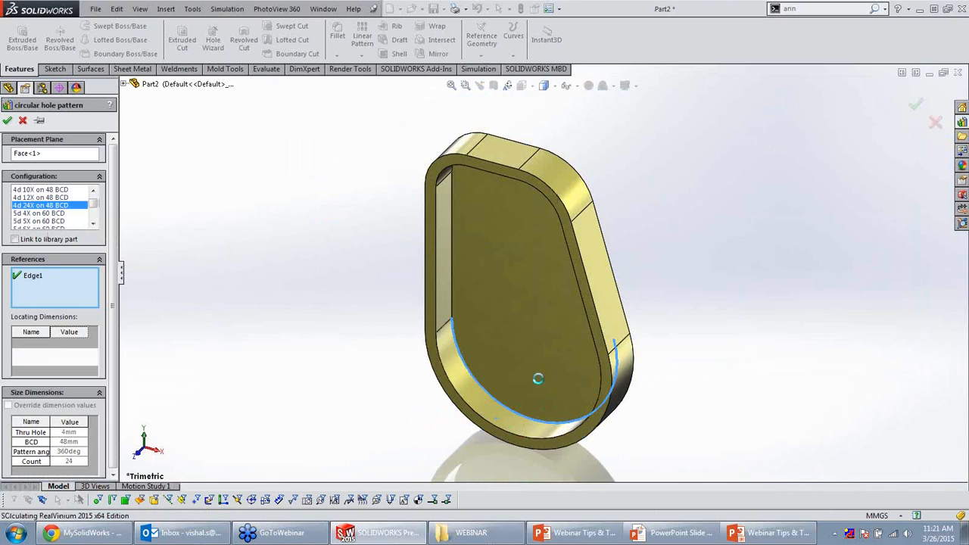
pyautogui.scroll(-5, 519, 347)
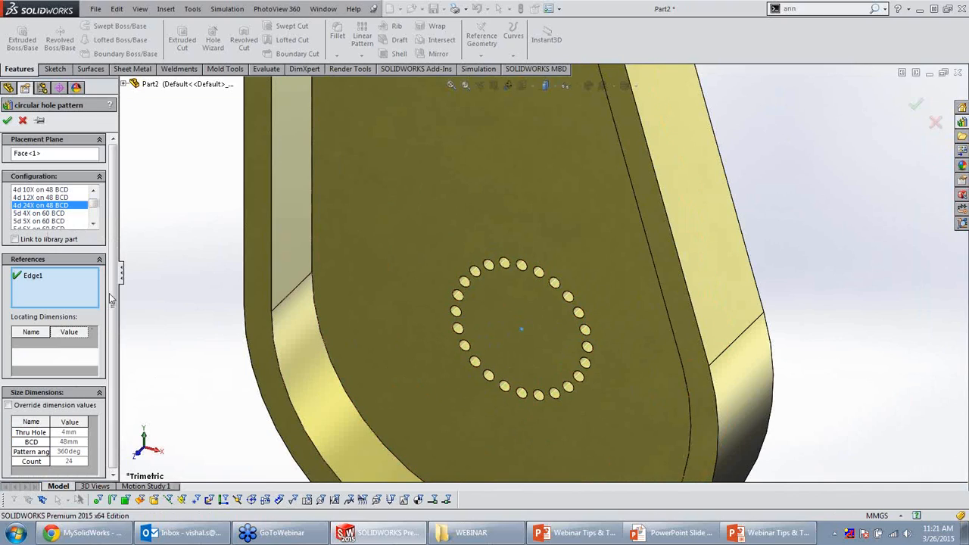
# Override the hole pattern's size dimensions with a 60 mm BCD and a count of 15, and accept the feature.
pyautogui.moveTo(113, 300); pyautogui.dragTo(115, 324)
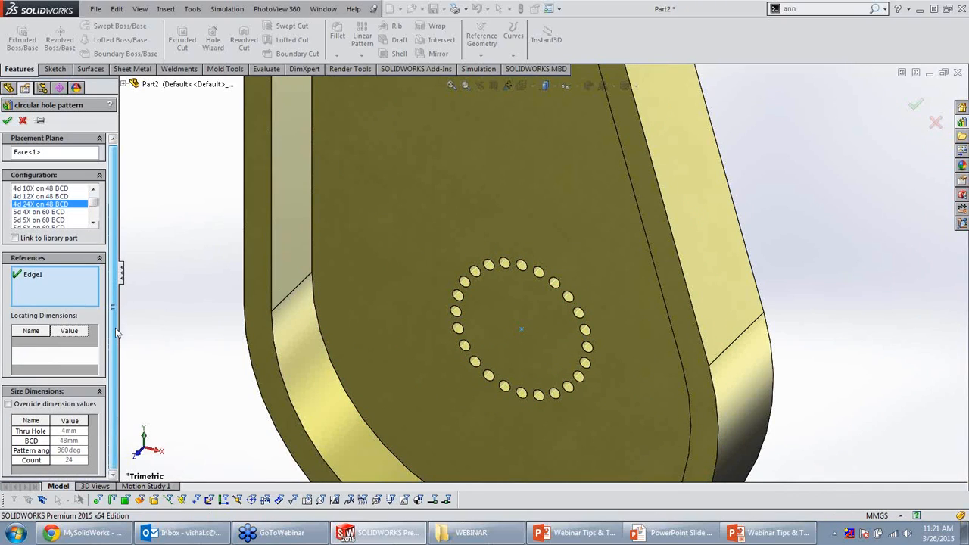
pyautogui.click(9, 405)
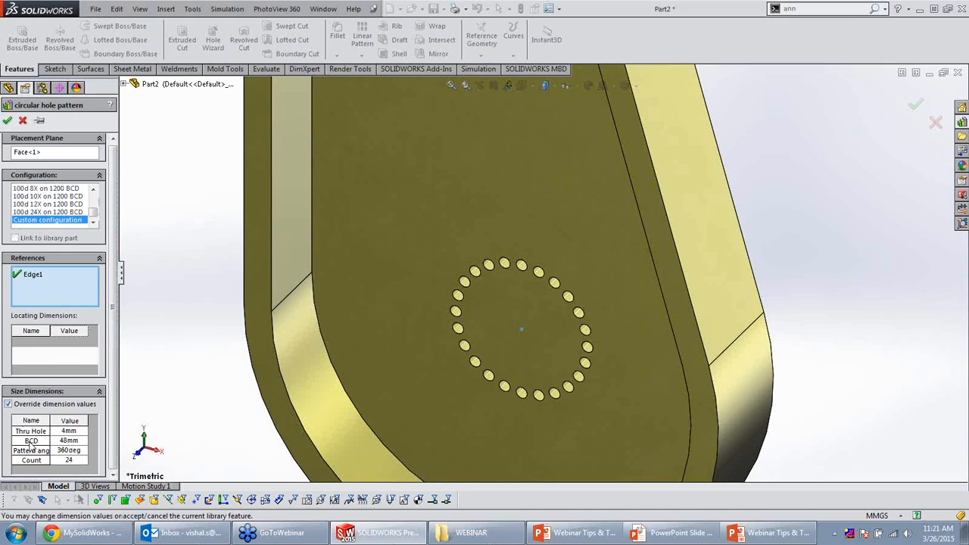
pyautogui.click(79, 442)
pyautogui.press('BackSpace')
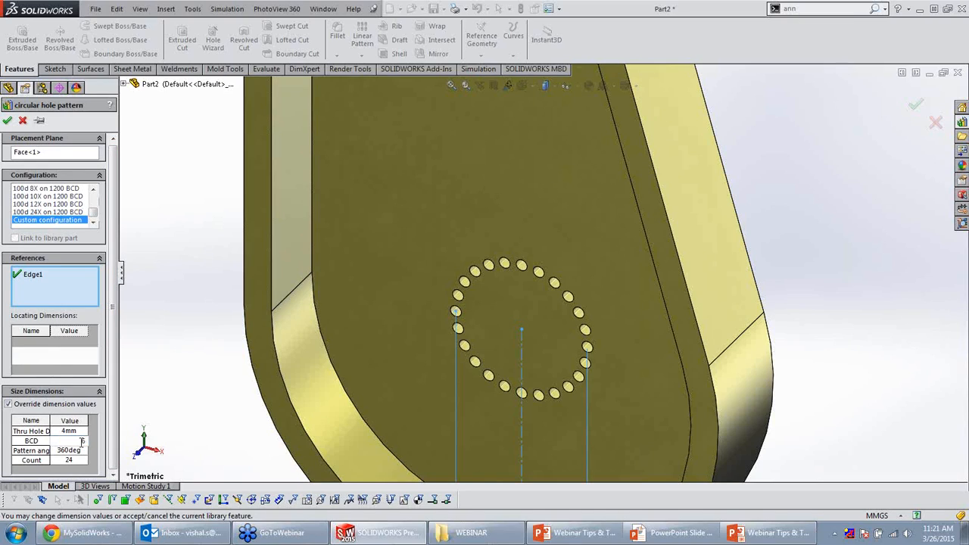
pyautogui.click(87, 458)
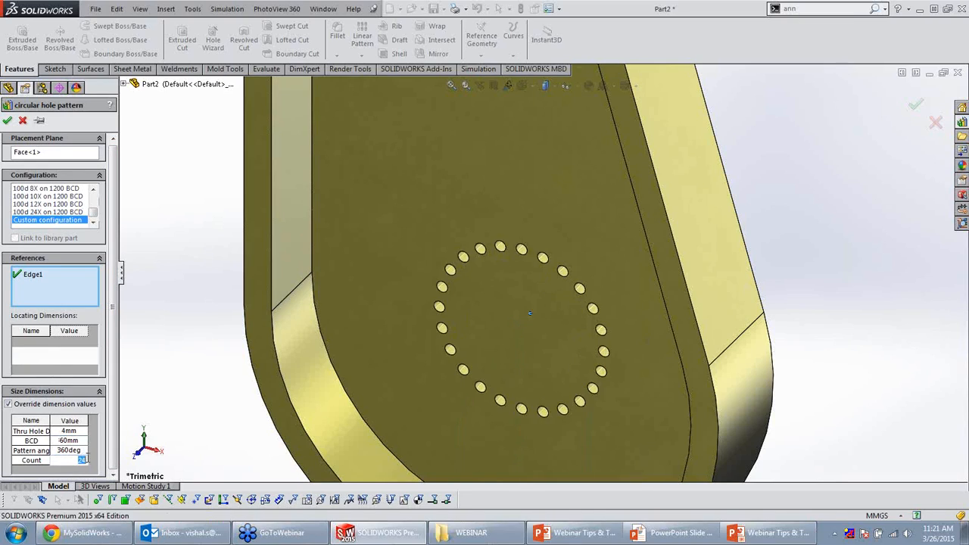
pyautogui.click(85, 451)
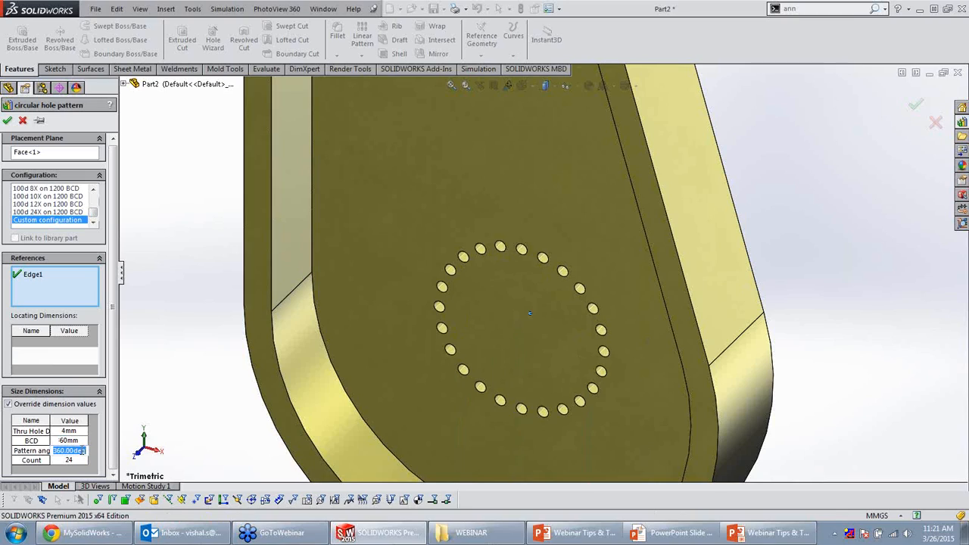
pyautogui.click(80, 459)
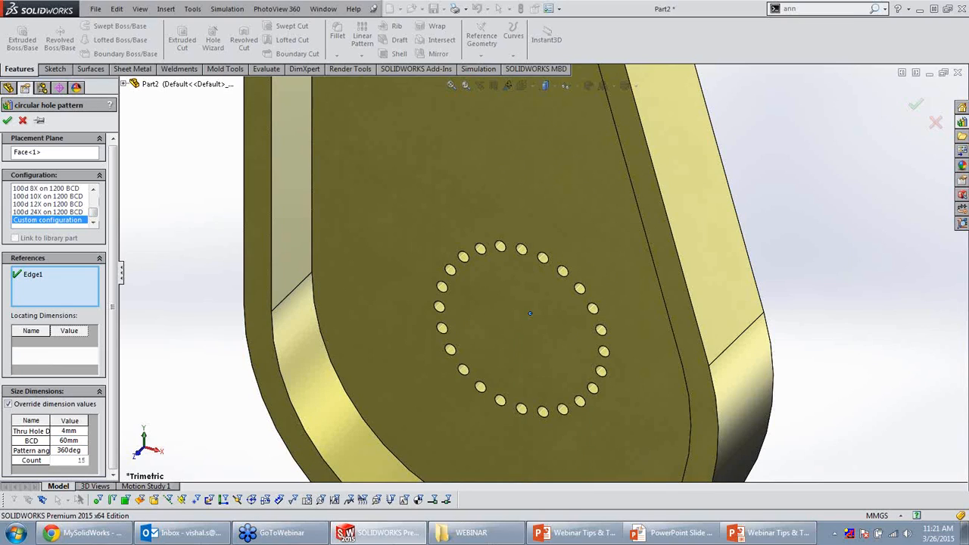
pyautogui.click(75, 470)
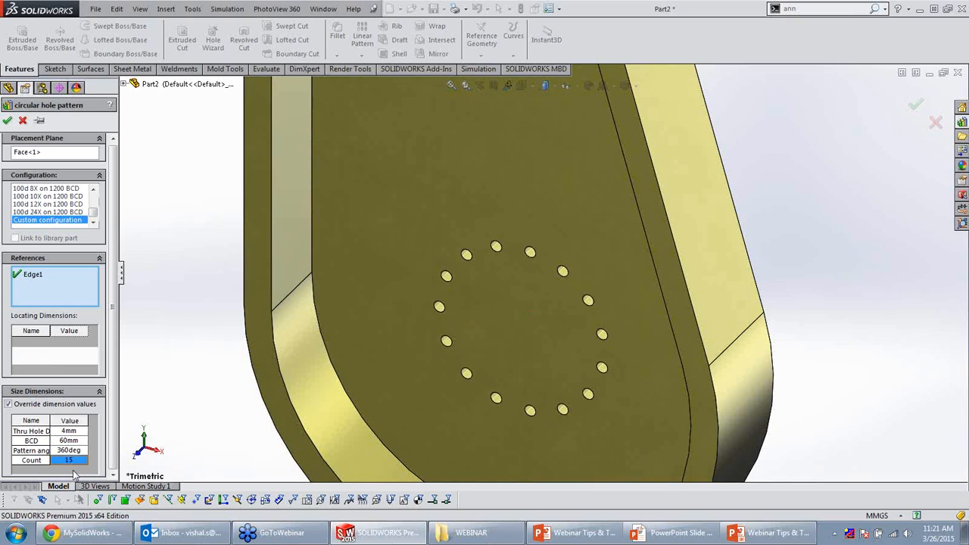
pyautogui.click(8, 121)
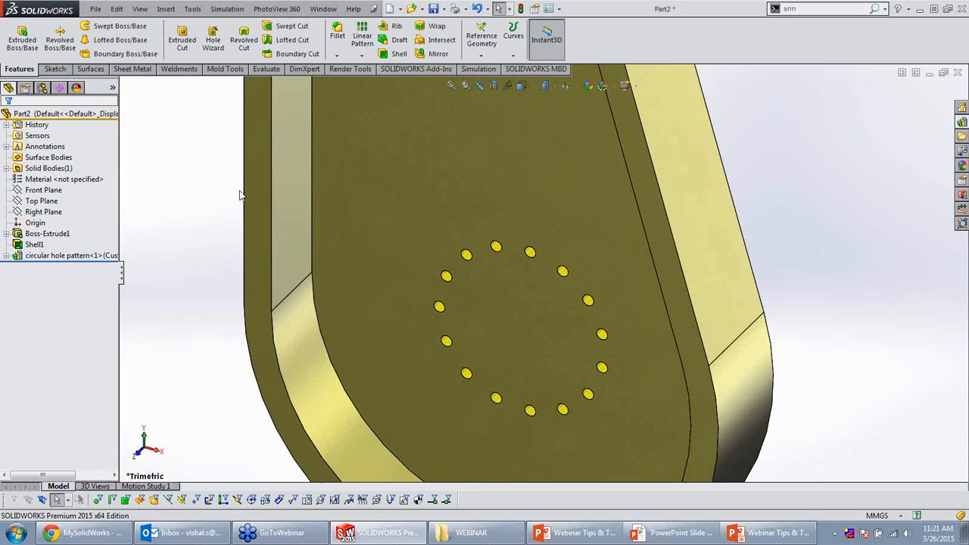
# Insert the bore with deep pattern keyway on the inner floor in configuration 3 X 1.4 Ø9, concentric with the floor's lower arc edge.
pyautogui.click(962, 123)
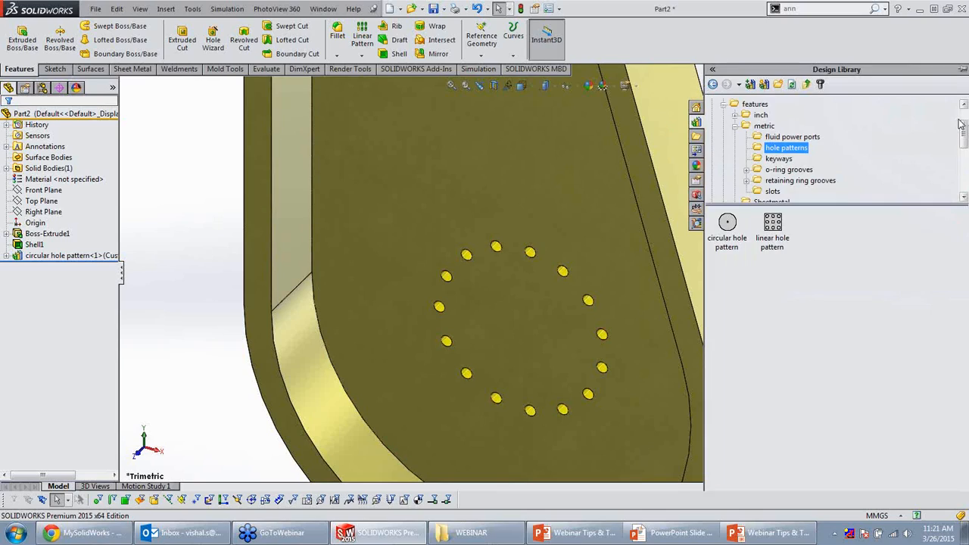
pyautogui.click(779, 159)
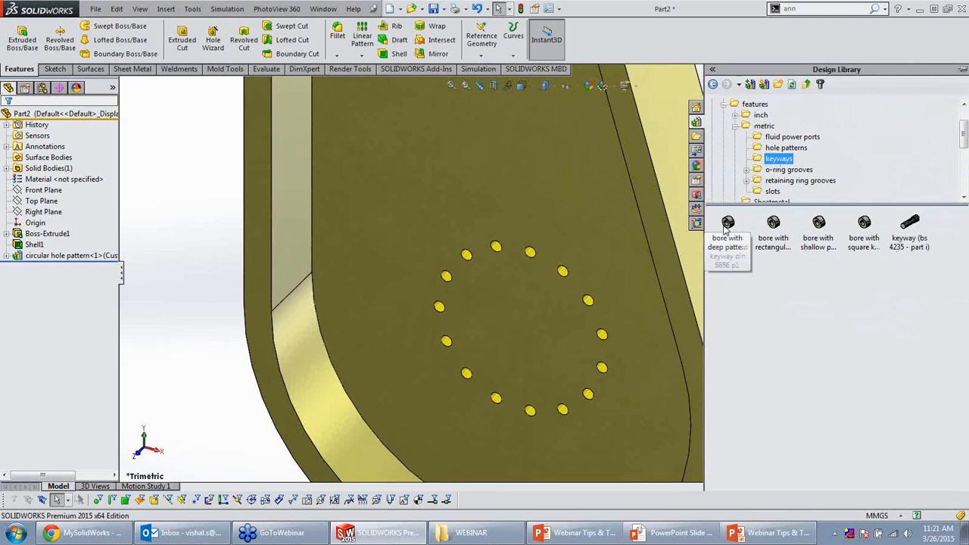
pyautogui.moveTo(725, 230)
pyautogui.moveTo(725, 230); pyautogui.dragTo(512, 323)
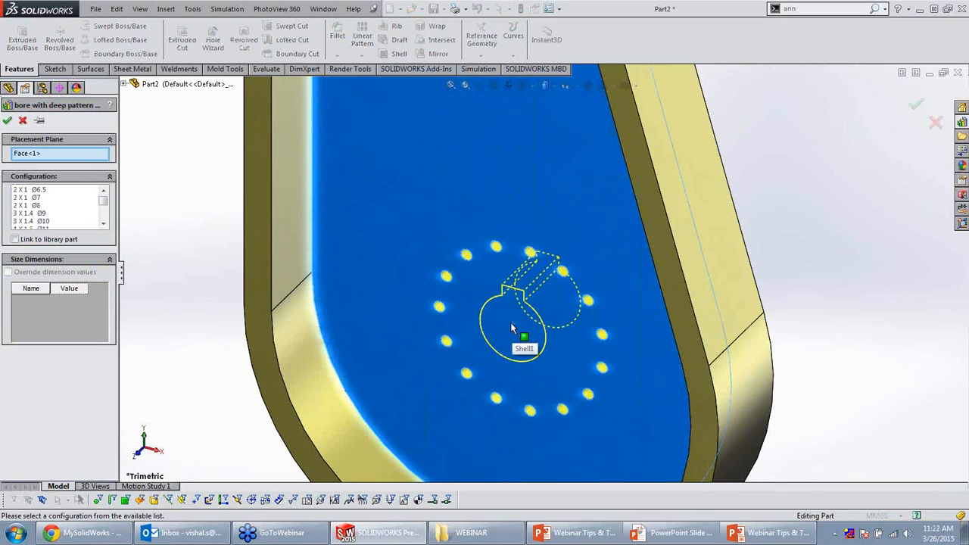
pyautogui.click(21, 215)
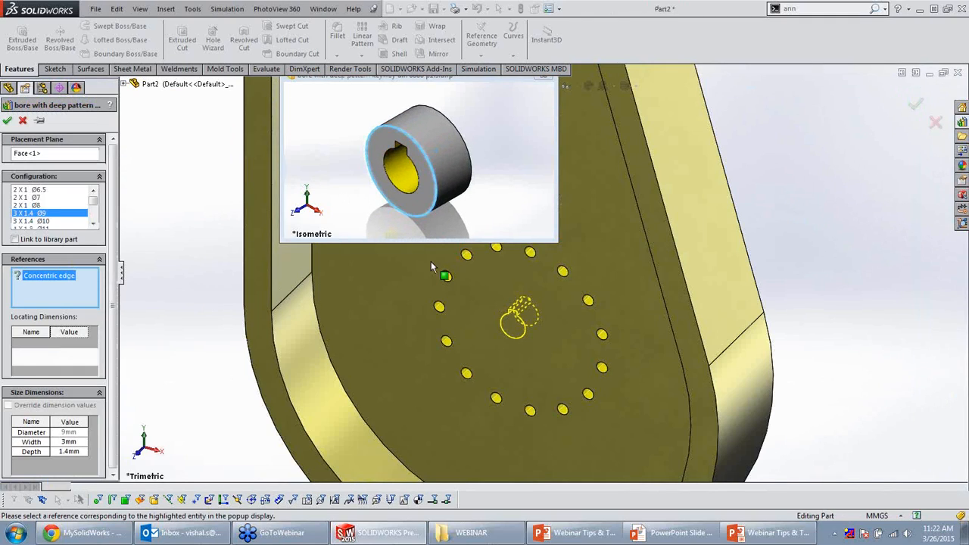
pyautogui.scroll(4, 434, 247)
pyautogui.click(496, 382)
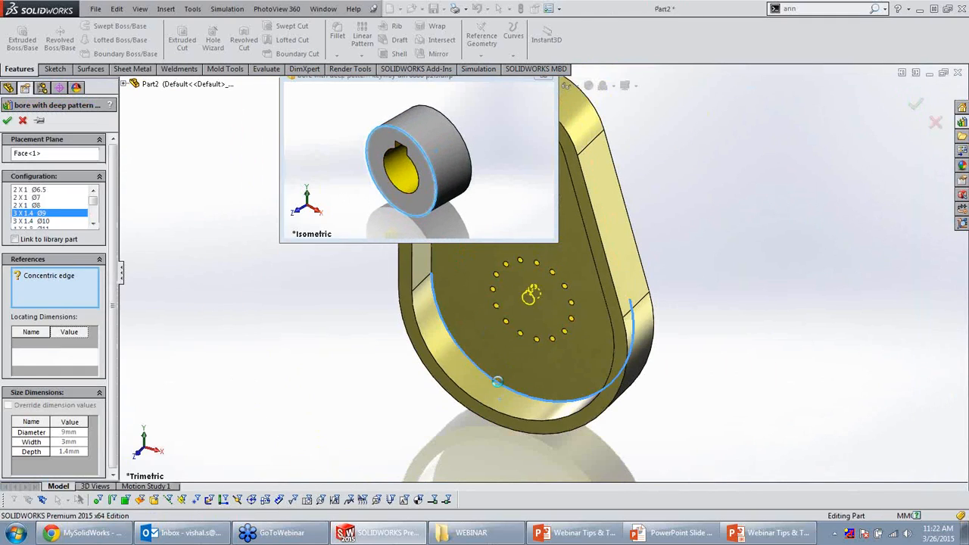
pyautogui.click(496, 382)
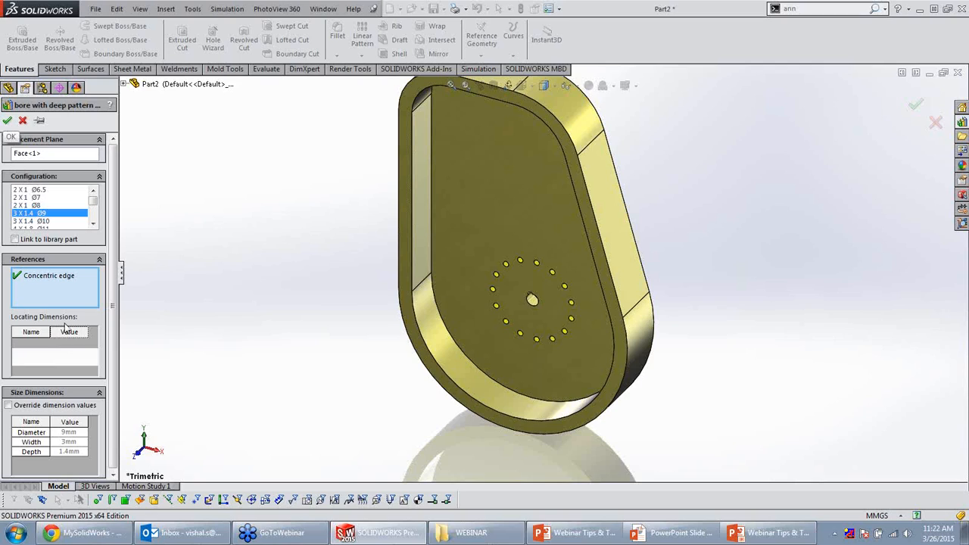
pyautogui.click(7, 121)
# Examine the keyed bore and surrounding hole circle up close, and switch to the PowerPoint tips slide.
pyautogui.scroll(-12, 540, 291)
pyautogui.moveTo(509, 312)
pyautogui.mouseDown(button='middle')
pyautogui.moveTo(526, 210)
pyautogui.moveTo(499, 238)
pyautogui.moveTo(506, 254)
pyautogui.mouseUp(button='middle')
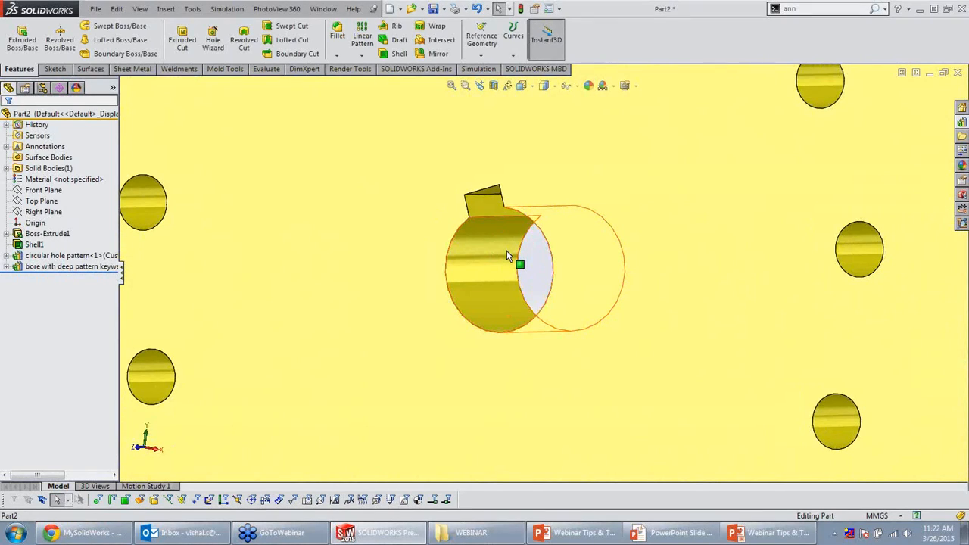
pyautogui.scroll(8, 589, 220)
pyautogui.moveTo(608, 247); pyautogui.dragTo(610, 270, button='middle')
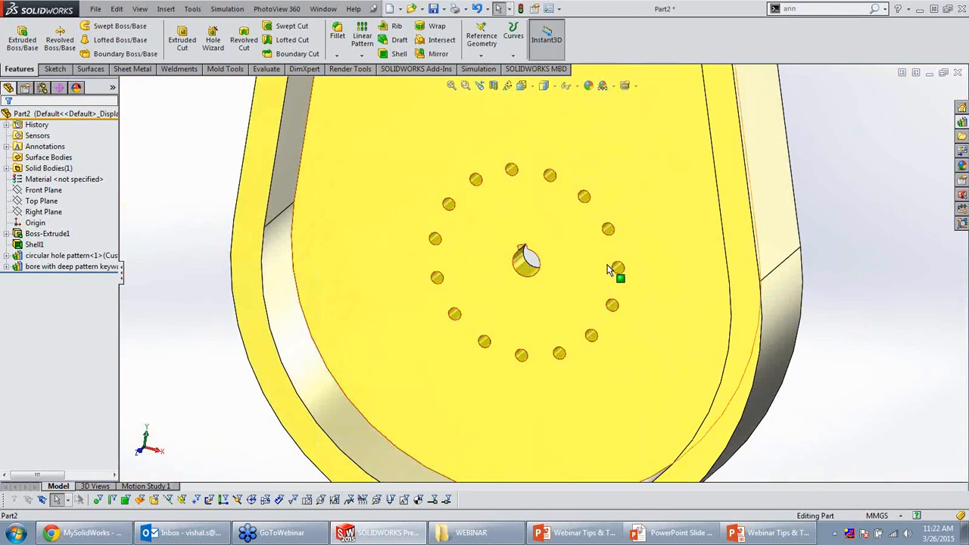
pyautogui.click(774, 532)
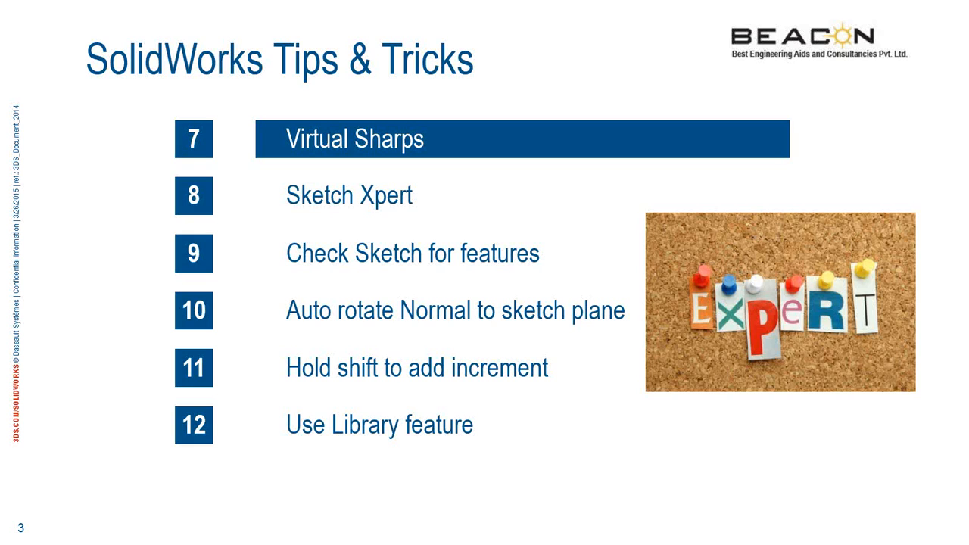
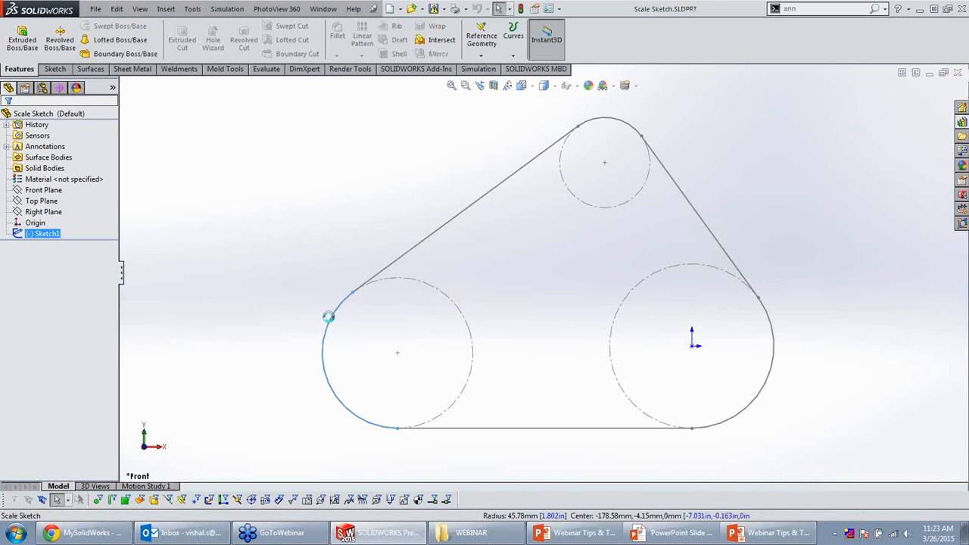
# Open the Scale Sketch part's belt-shaped profile for editing and inspect its lower-left arc and the construction circle at the origin.
pyautogui.doubleClick(328, 317)
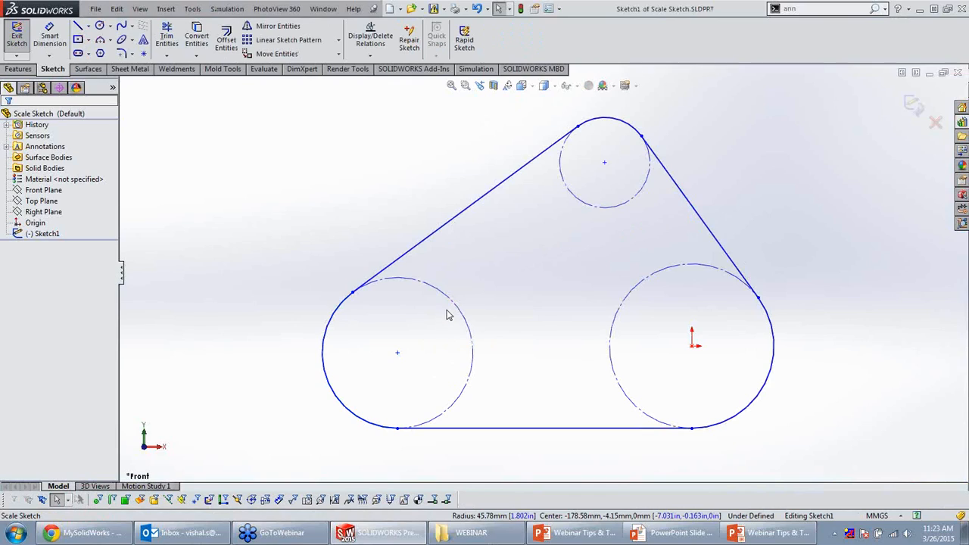
pyautogui.click(339, 320)
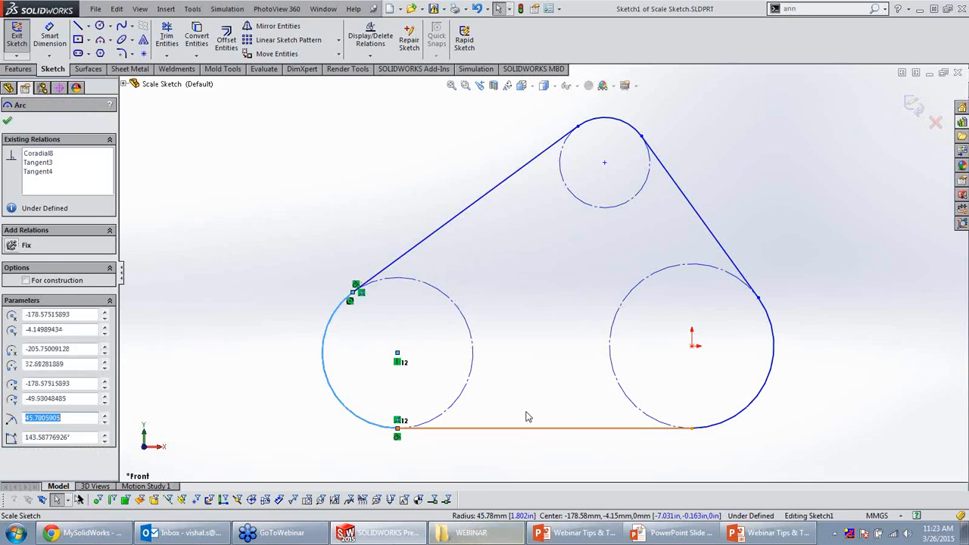
pyautogui.click(611, 324)
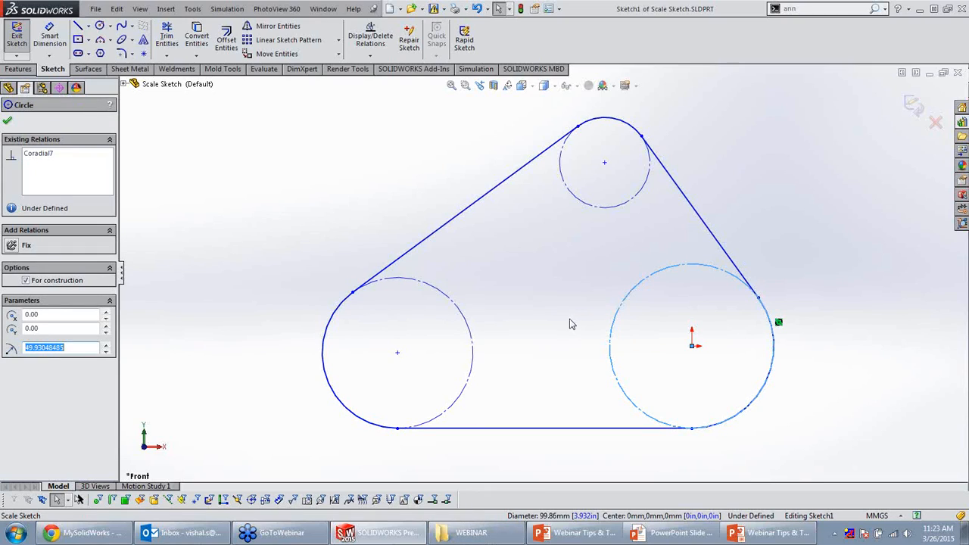
# Dimension the belt profile's lower-left arc at a radius of 100 mm, and check the radii of the two large construction circles.
pyautogui.click(567, 316)
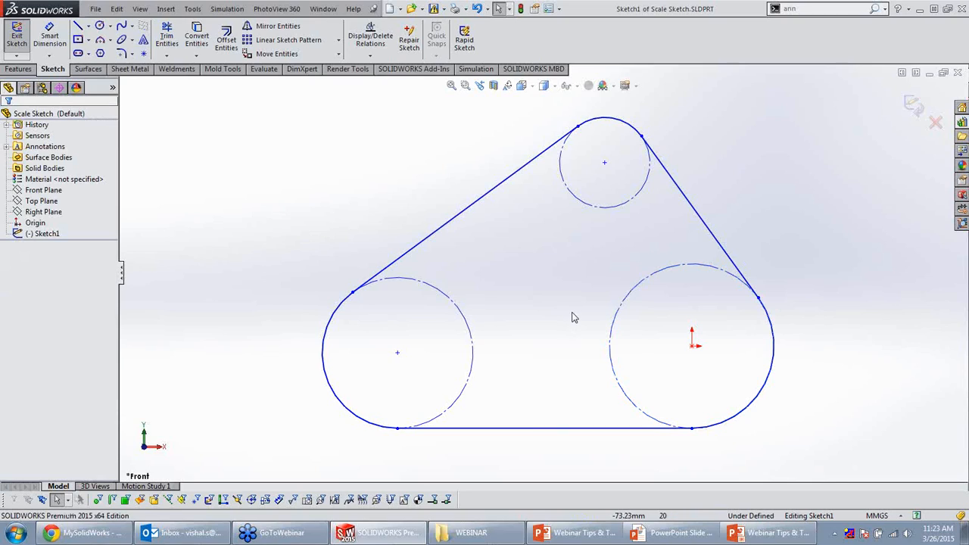
pyautogui.click(50, 39)
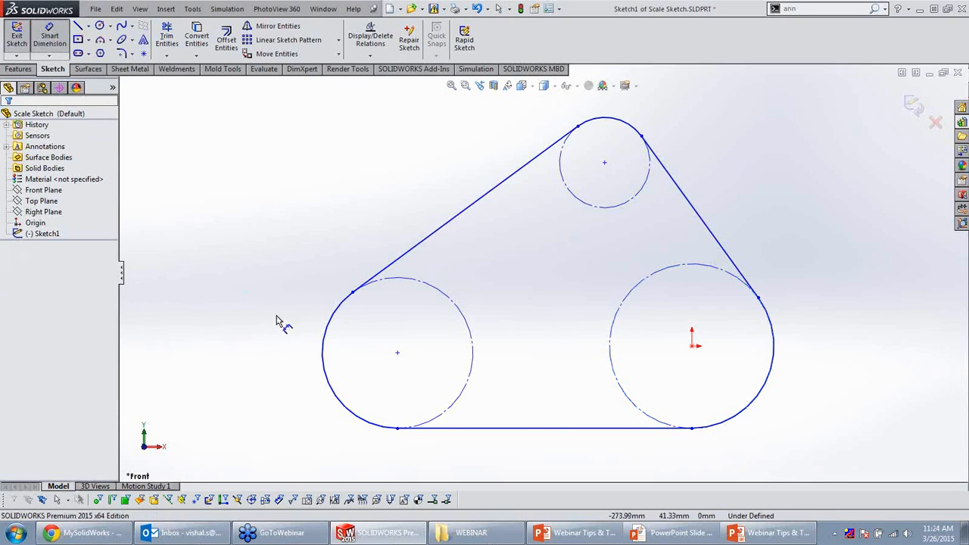
pyautogui.click(318, 347)
pyautogui.click(234, 374)
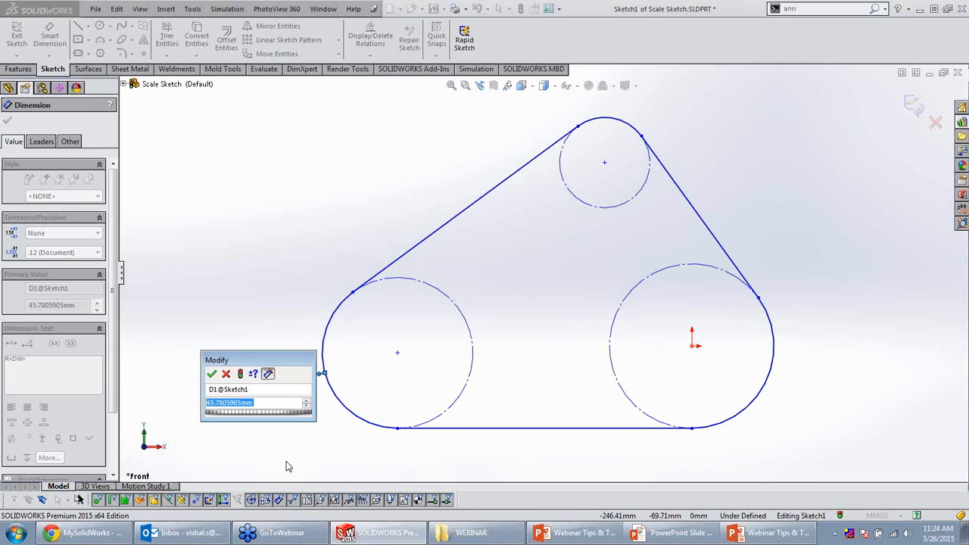
pyautogui.write('100')
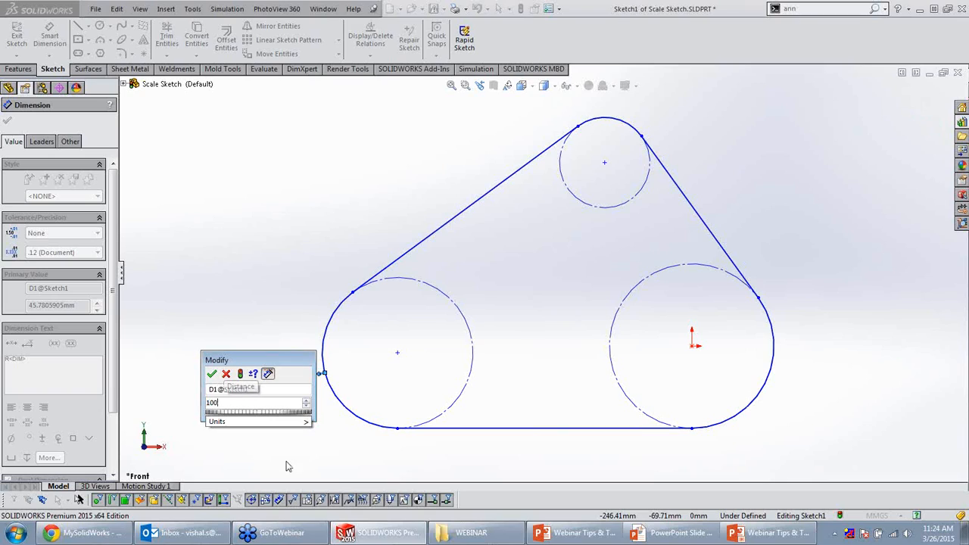
pyautogui.click(211, 373)
pyautogui.click(215, 287)
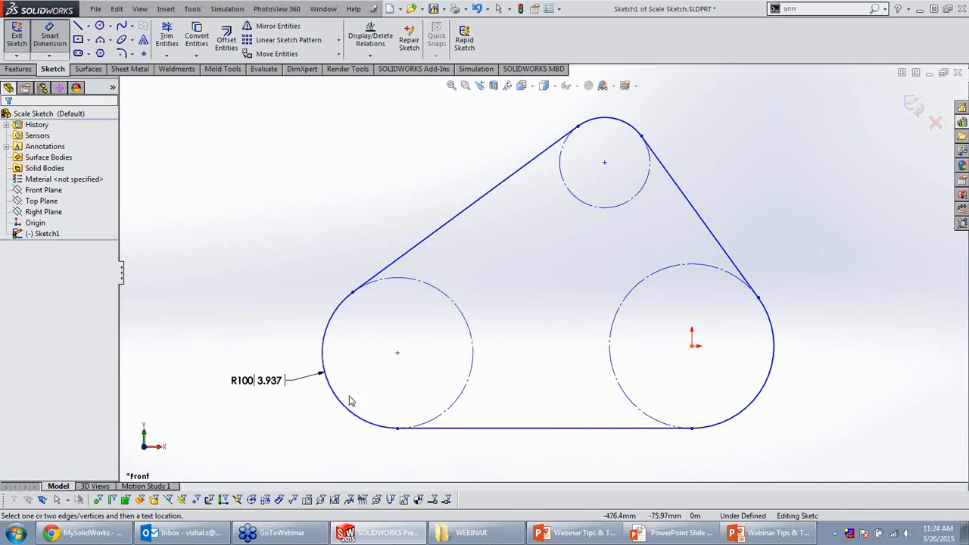
pyautogui.press('Escape')
pyautogui.click(438, 296)
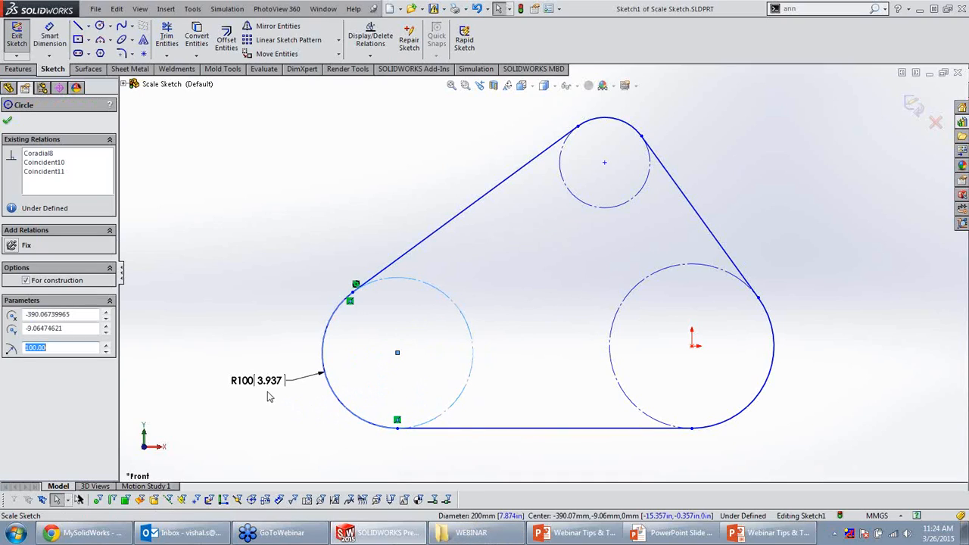
pyautogui.click(556, 232)
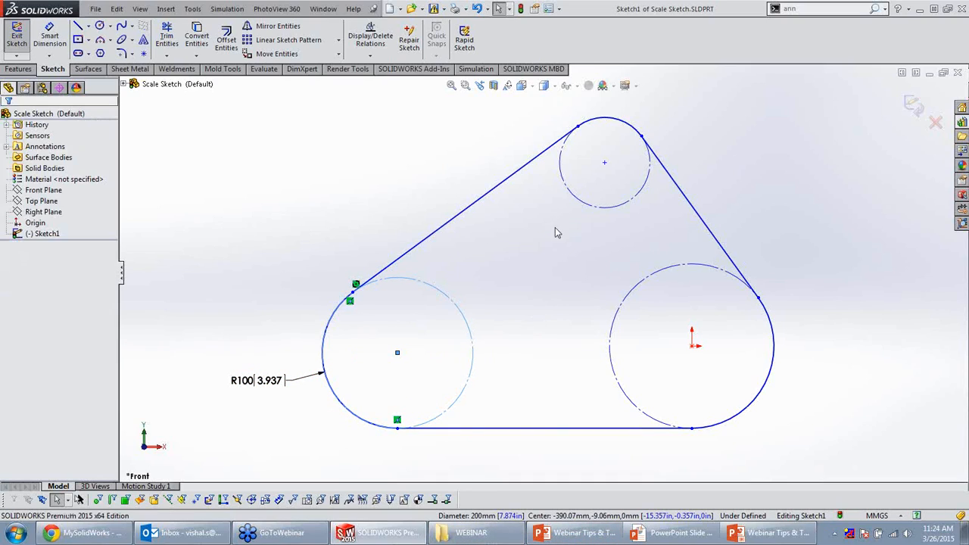
pyautogui.click(623, 302)
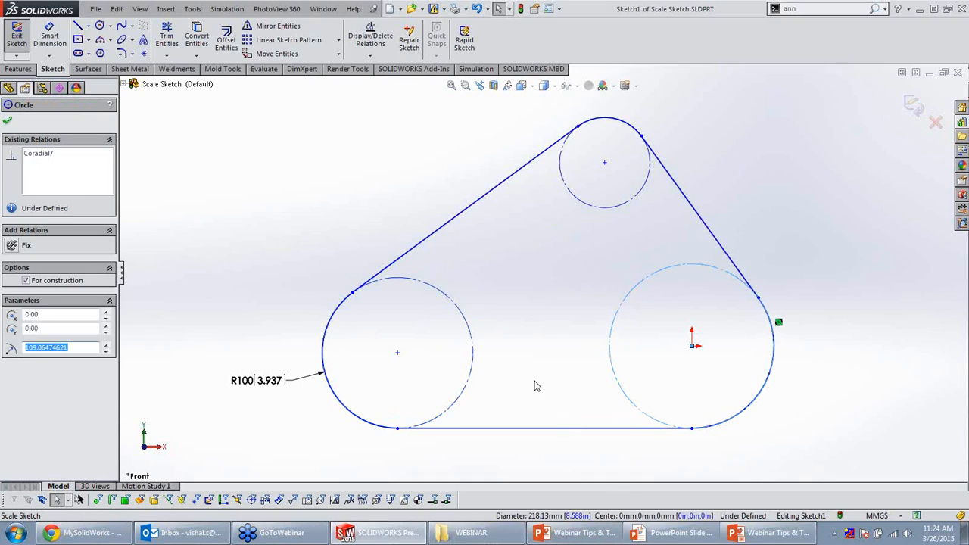
pyautogui.click(507, 299)
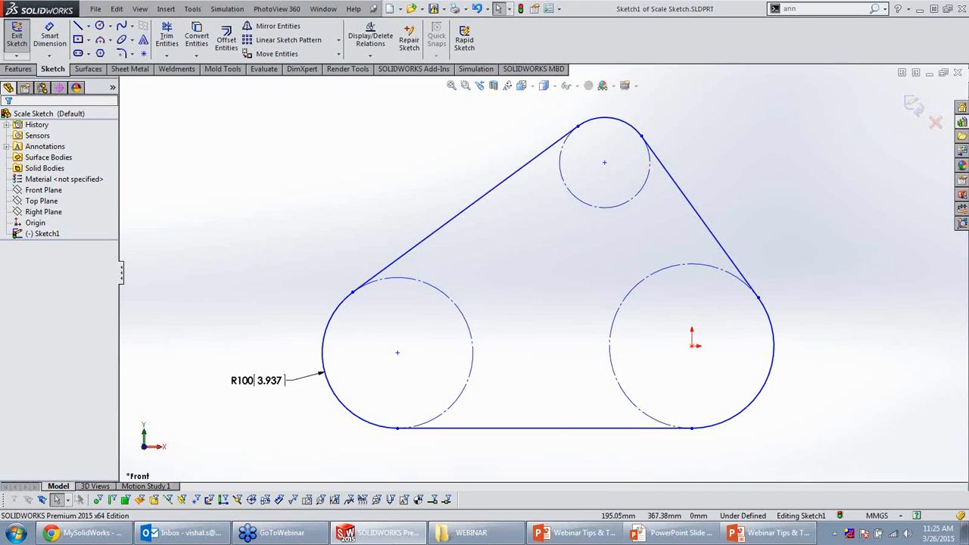
# Exit the sketch and close the Scale Sketch part without saving.
pyautogui.click(914, 106)
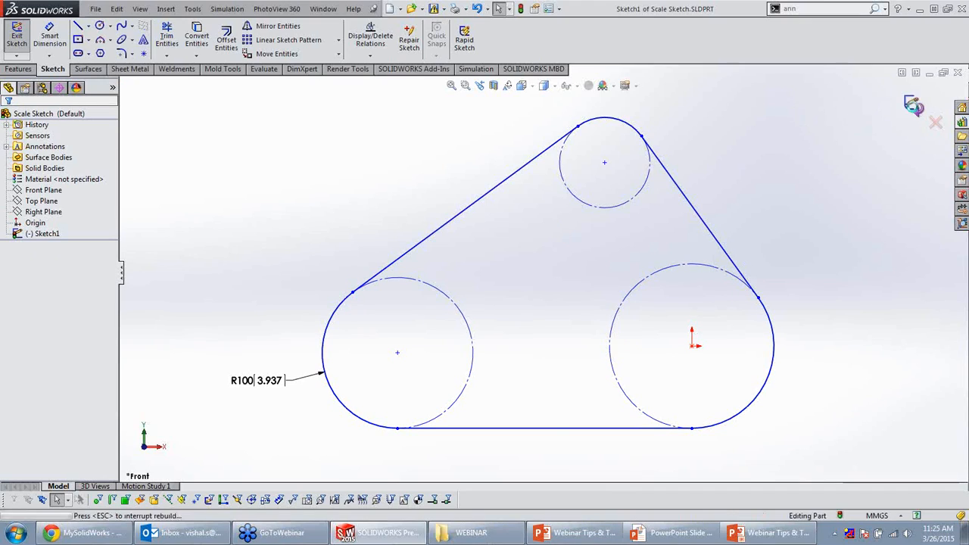
pyautogui.click(958, 73)
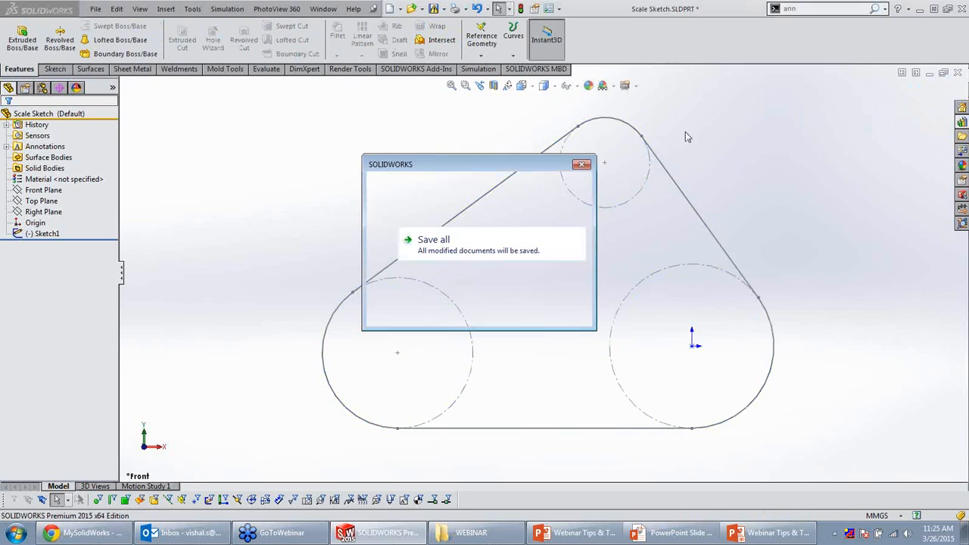
pyautogui.click(447, 275)
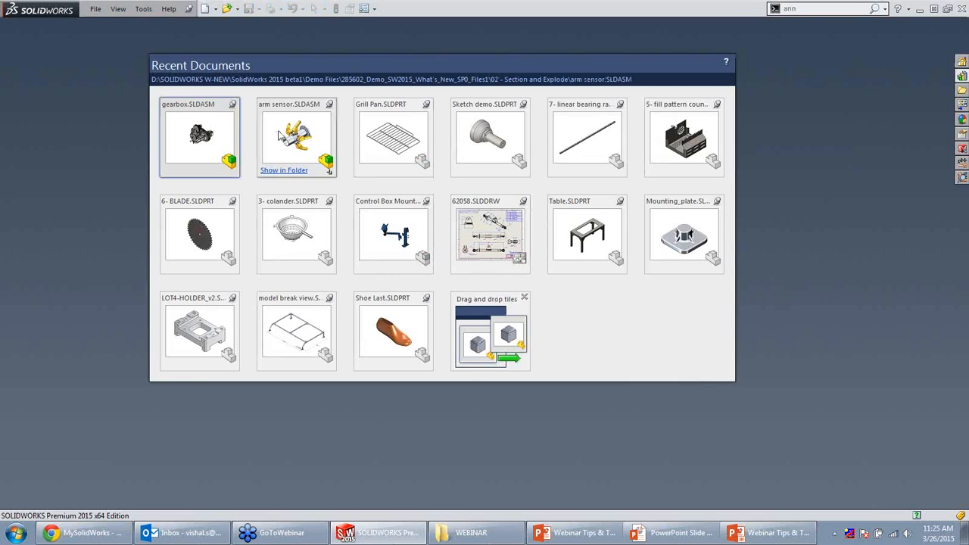
# Open the recent part Sketch demo.SLDPRT and edit the sketch of its revolved body, viewed normal to the sketch plane.
pyautogui.click(501, 146)
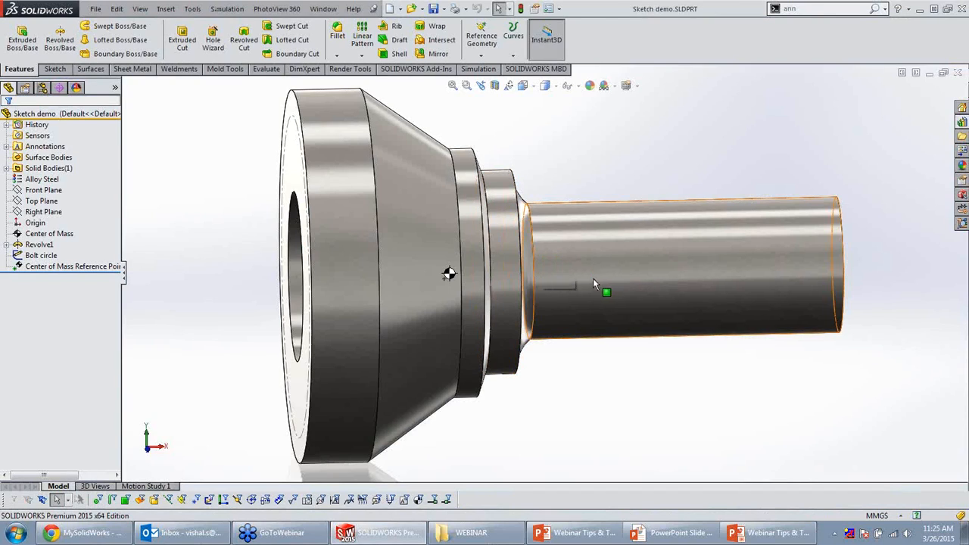
pyautogui.moveTo(592, 278)
pyautogui.mouseDown(button='middle')
pyautogui.moveTo(576, 278)
pyautogui.moveTo(560, 335)
pyautogui.mouseUp(button='middle')
pyautogui.rightClick(559, 227)
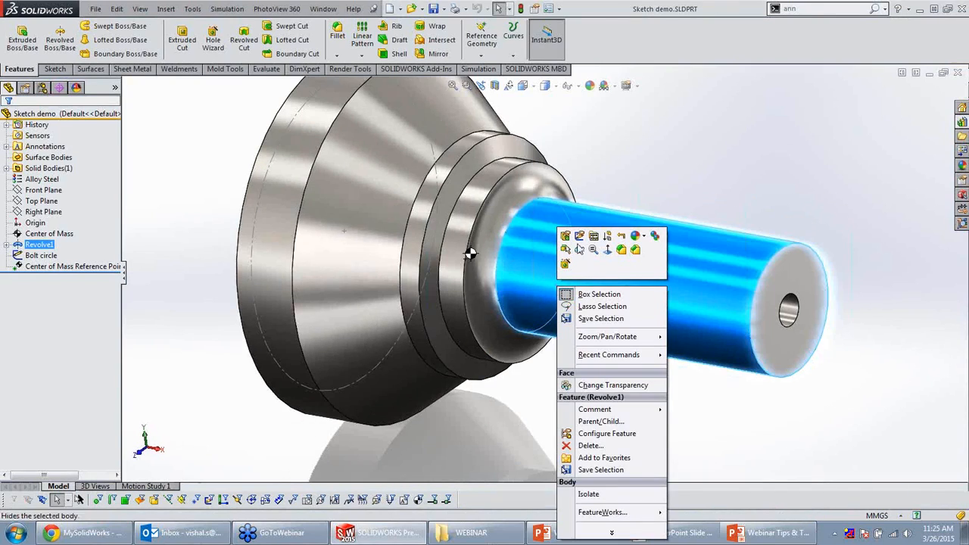
pyautogui.click(580, 236)
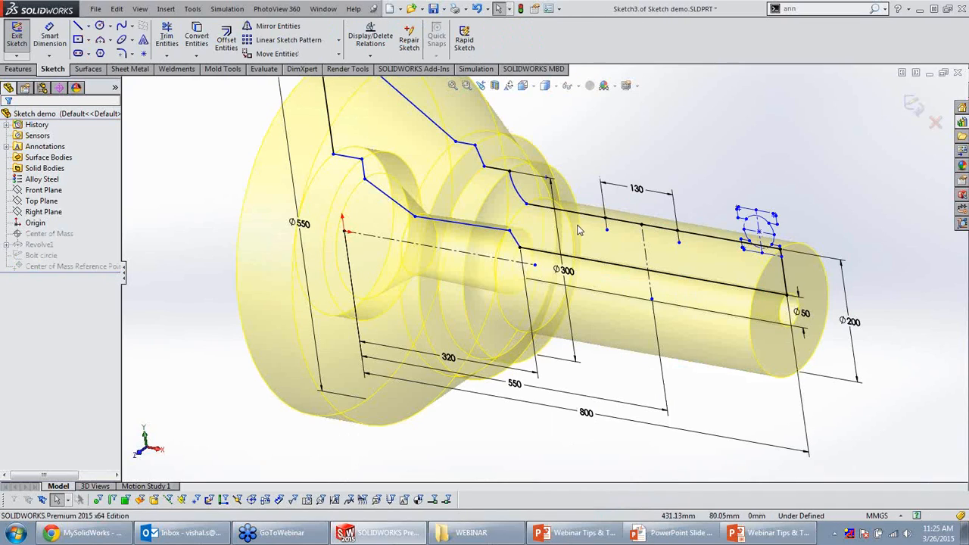
pyautogui.press('space')
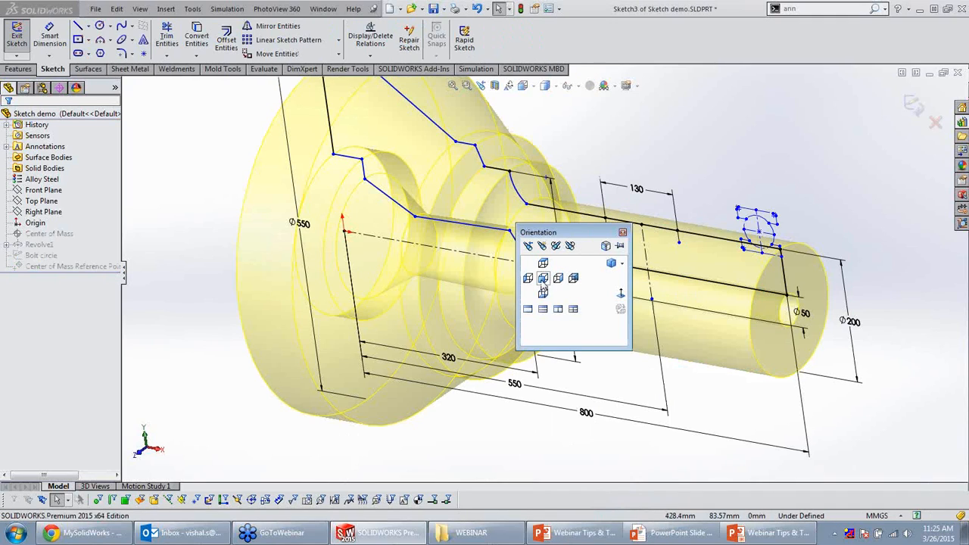
pyautogui.click(621, 295)
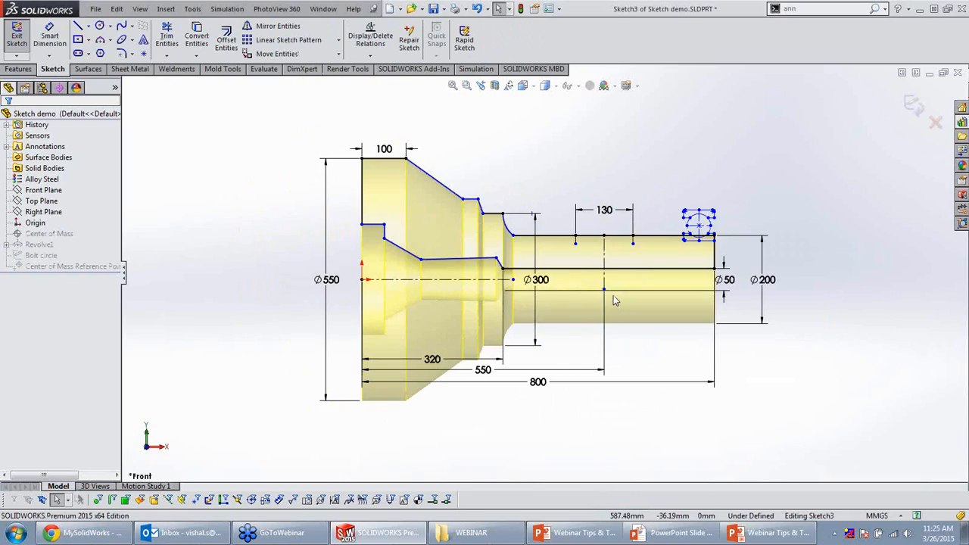
pyautogui.scroll(-3, 409, 211)
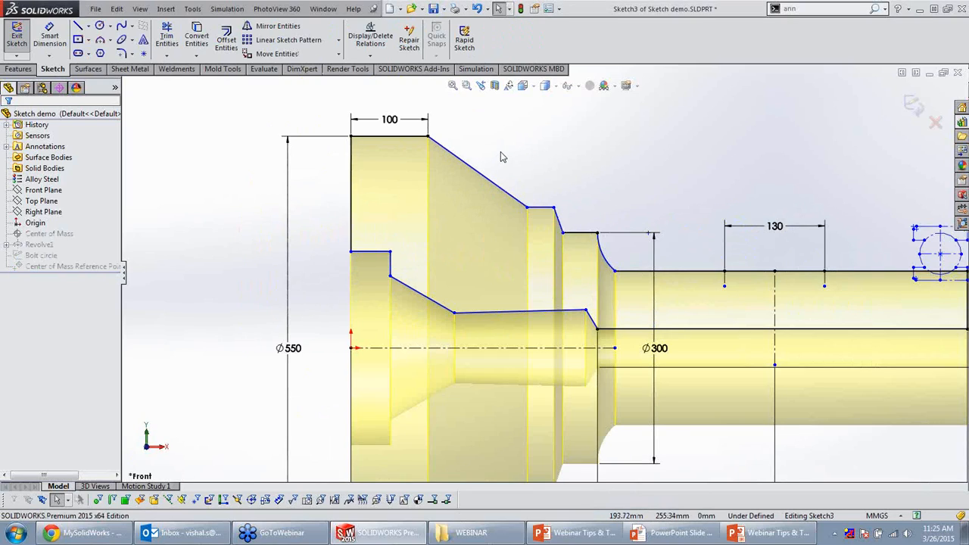
# Delete the flange's sloped outer line and the bore's step lines, and sketch an about 33 mm line perpendicular to the 100 mm edge's right end.
pyautogui.moveTo(497, 169)
pyautogui.mouseDown()
pyautogui.moveTo(411, 220)
pyautogui.moveTo(382, 263)
pyautogui.mouseUp()
pyautogui.press('Delete')
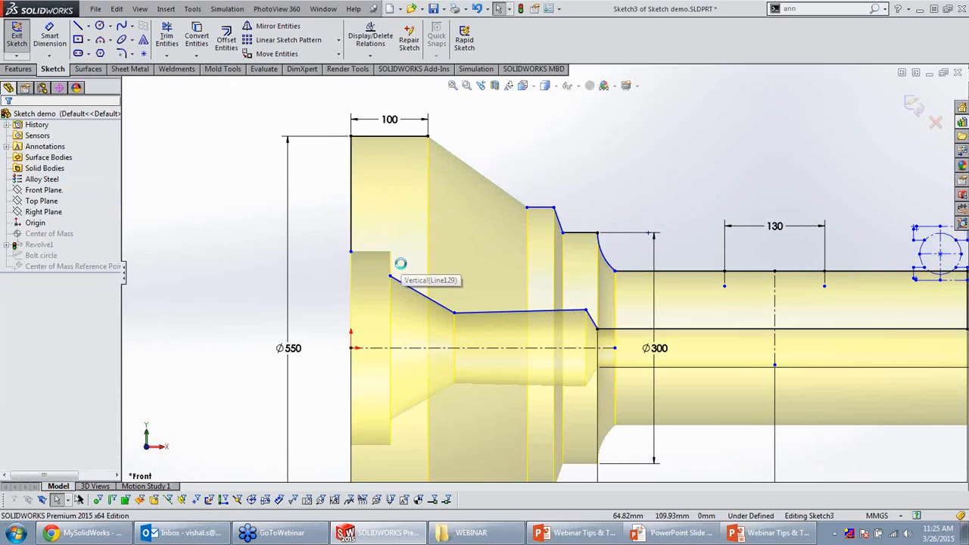
pyautogui.press('s')
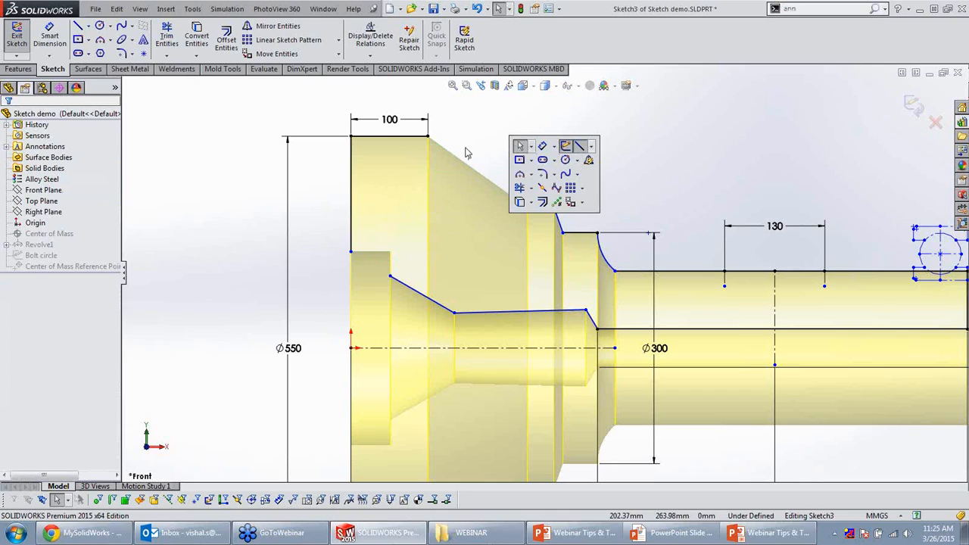
pyautogui.click(579, 147)
pyautogui.moveTo(440, 158); pyautogui.dragTo(430, 136)
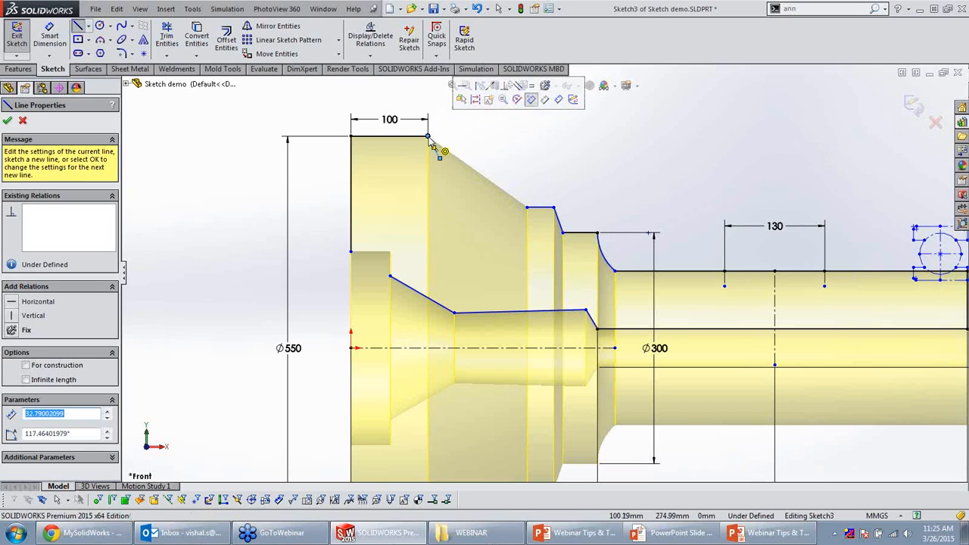
pyautogui.click(507, 86)
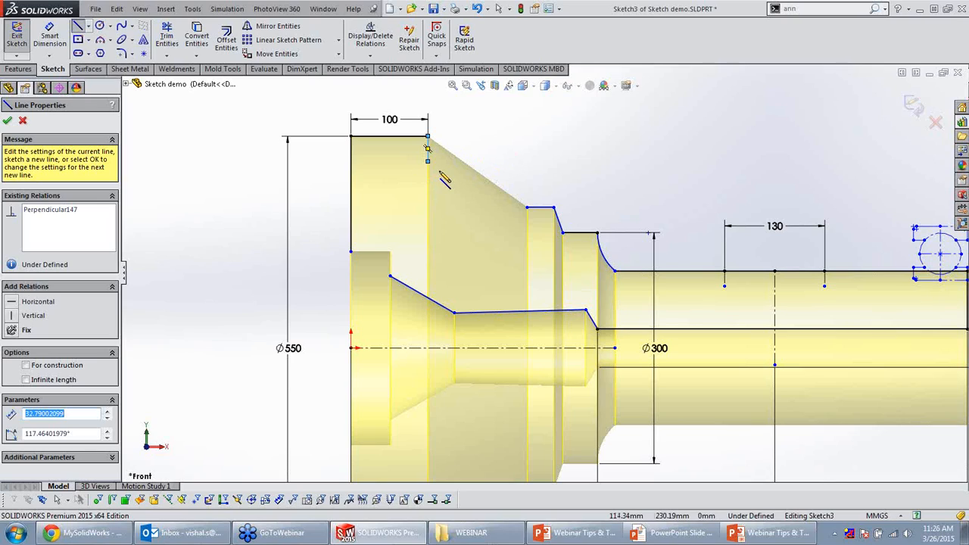
pyautogui.press('Escape')
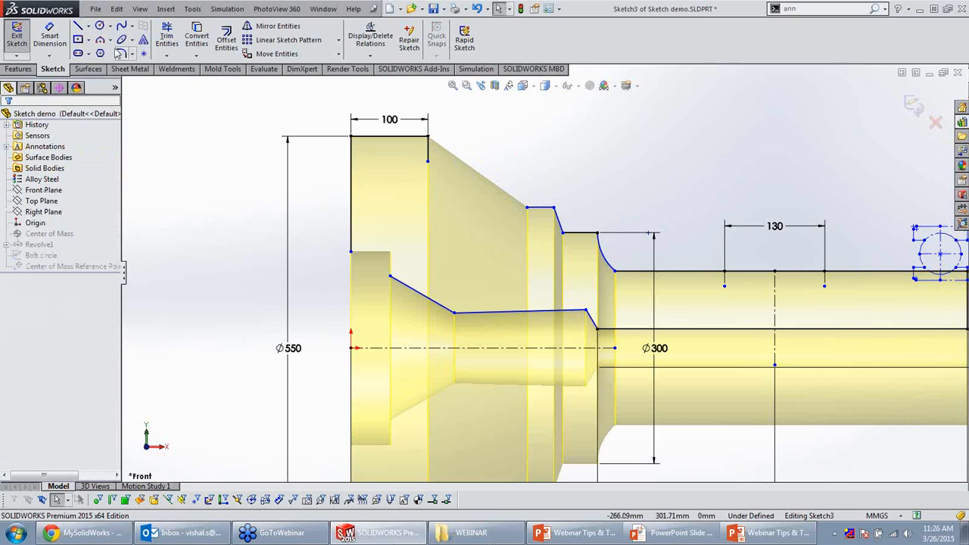
# Sketch a 3-point arc of about 42 mm radius joining the flange's vertical face line to the sloped bore line.
pyautogui.click(111, 39)
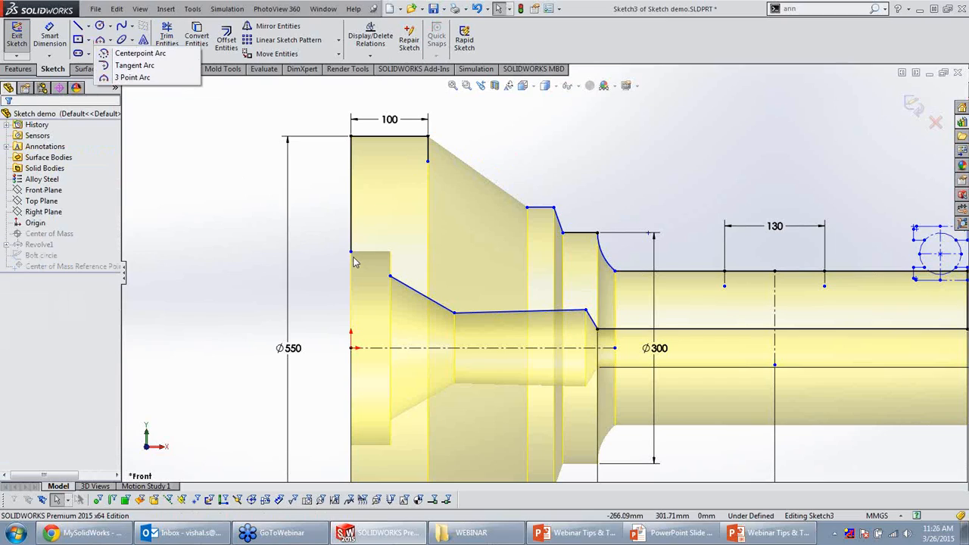
pyautogui.click(133, 78)
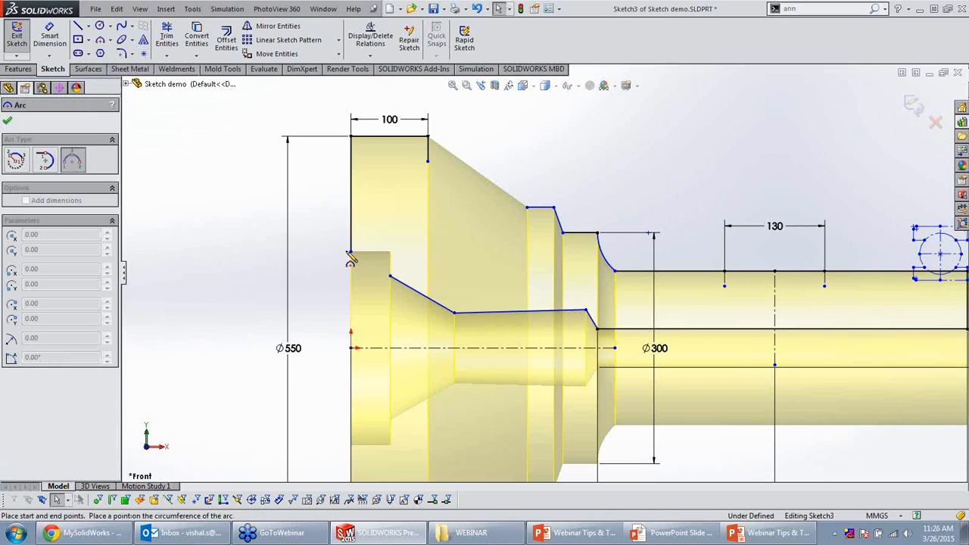
pyautogui.click(351, 252)
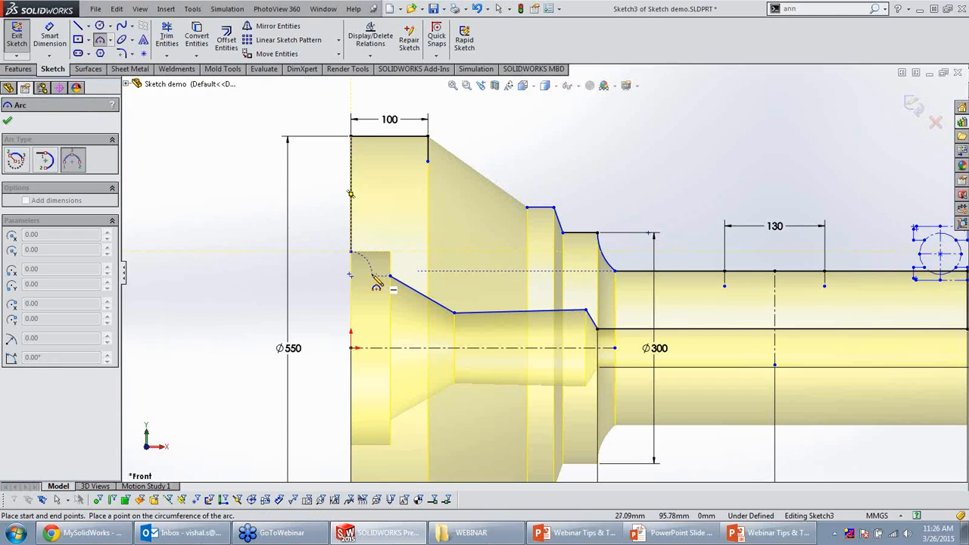
pyautogui.click(390, 276)
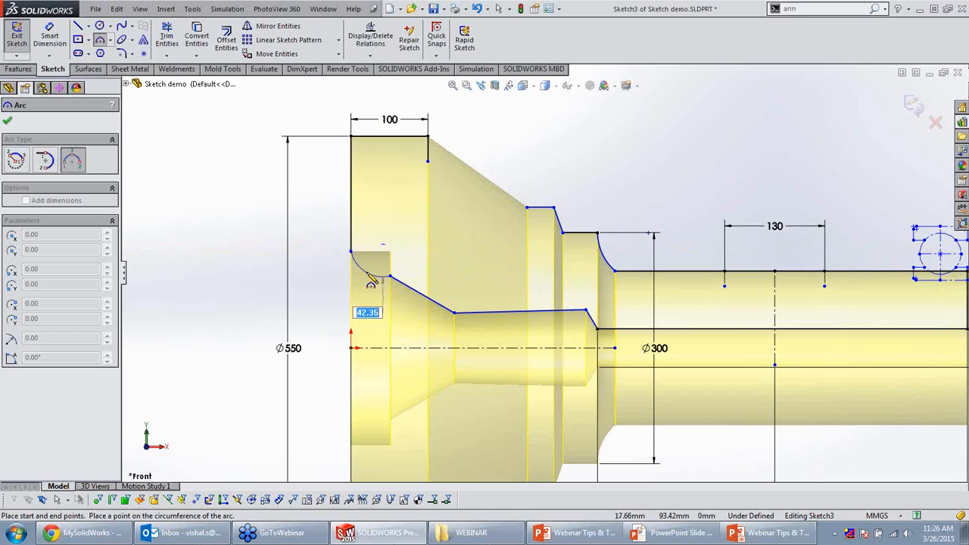
pyautogui.click(368, 272)
pyautogui.press('Escape')
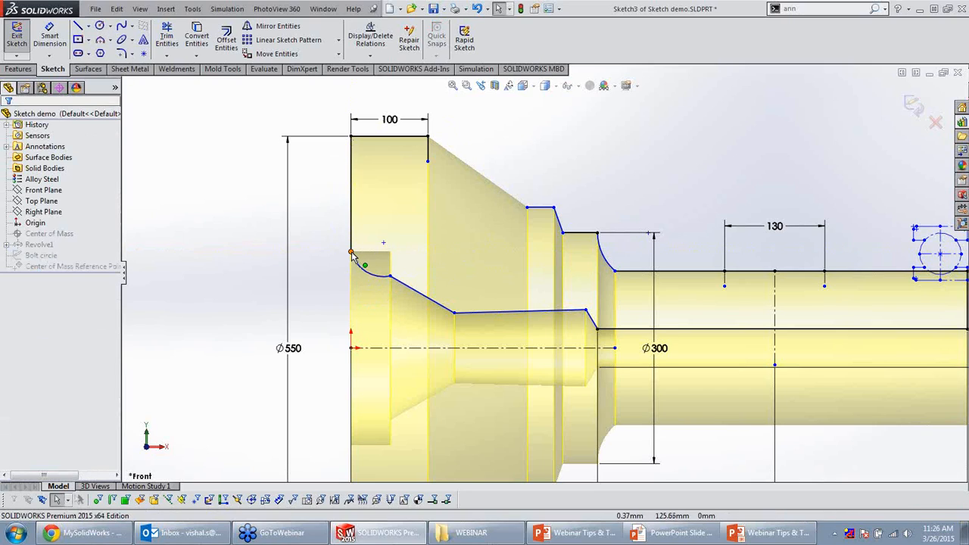
# Make the new arc tangent to the vertical face line and to the sloped bore line at its two end points.
pyautogui.click(351, 252)
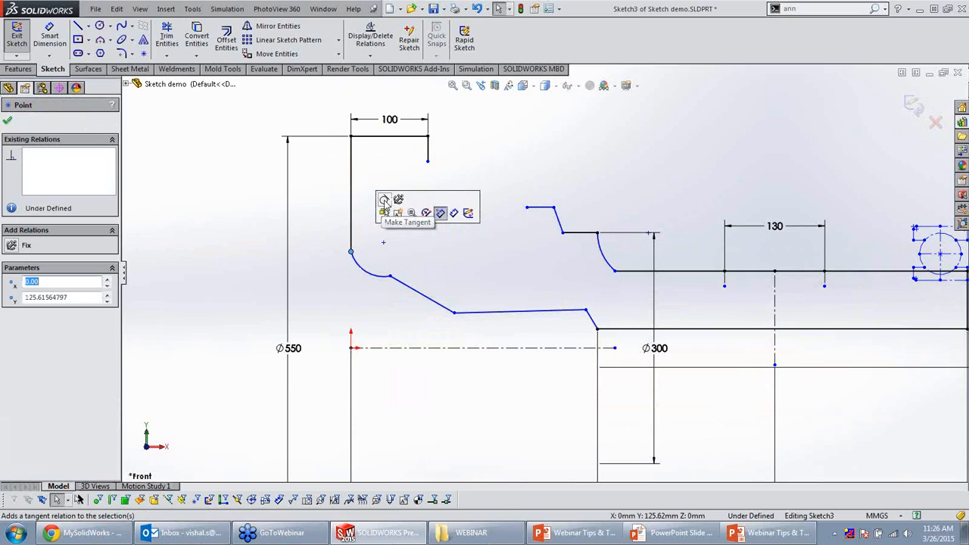
pyautogui.click(385, 200)
pyautogui.click(389, 275)
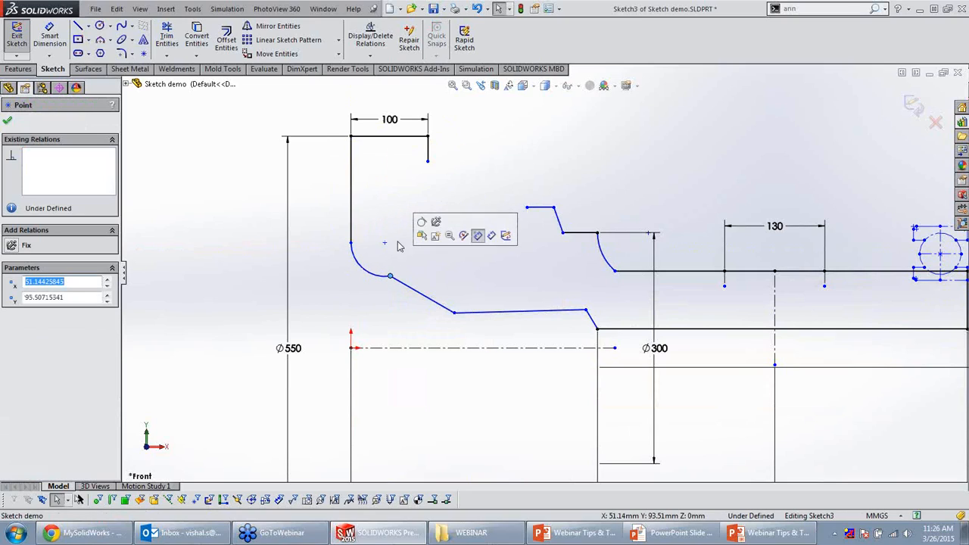
pyautogui.click(422, 222)
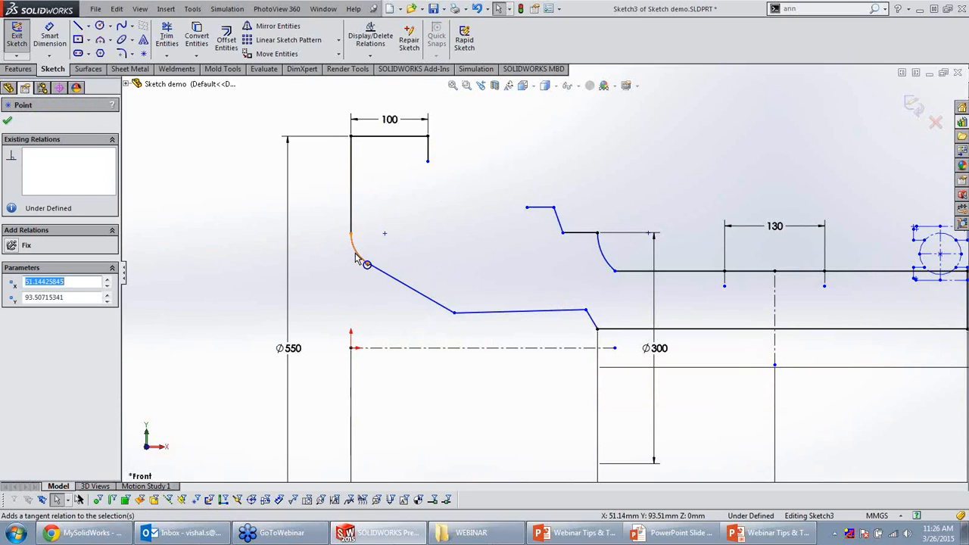
pyautogui.click(439, 254)
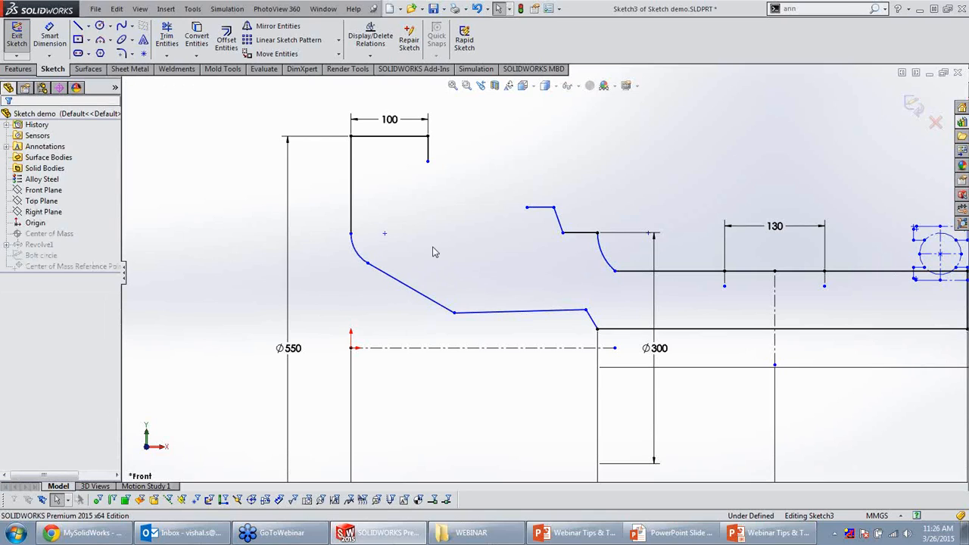
# Sketch a style spline with one intermediate control vertex, joining the flange's short vertical line to the start of the upper horizontal step line.
pyautogui.press('s')
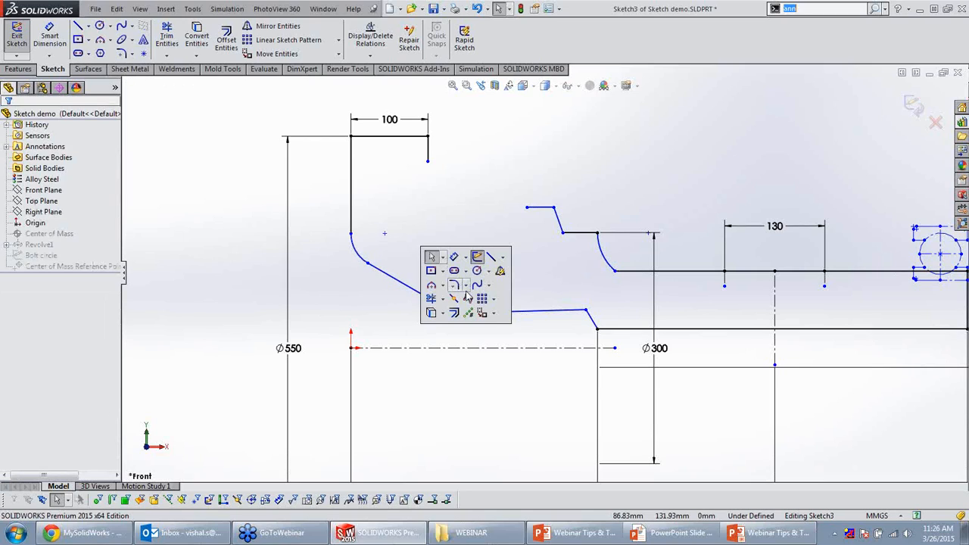
pyautogui.click(470, 292)
pyautogui.click(427, 161)
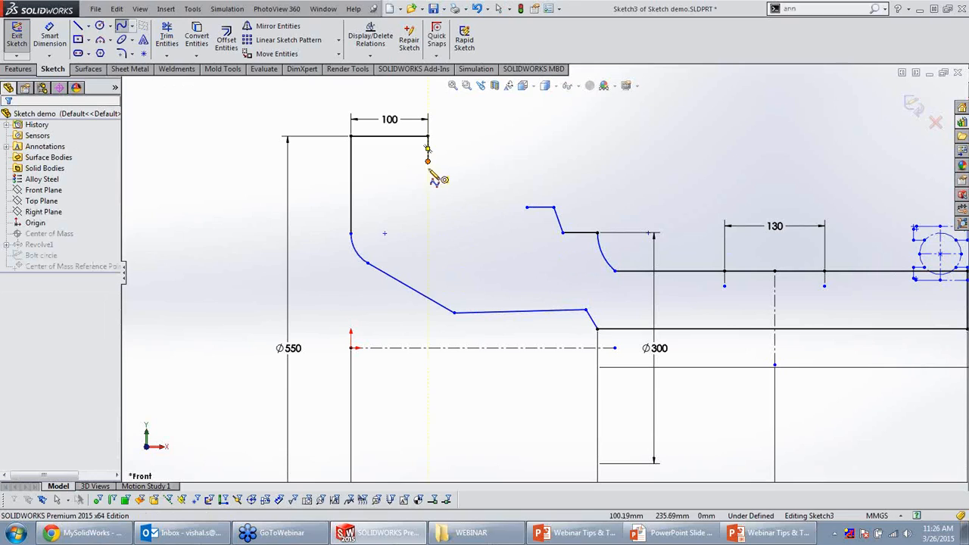
pyautogui.click(429, 188)
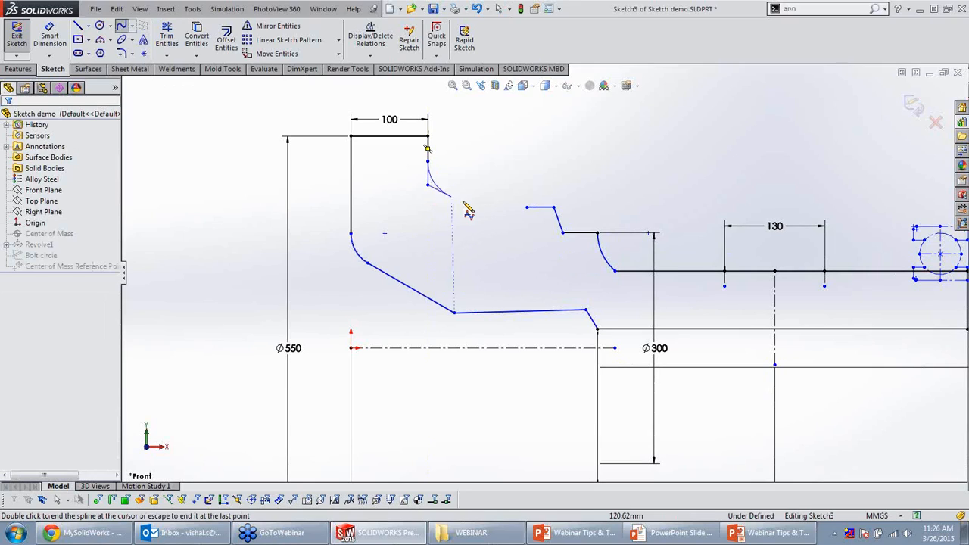
pyautogui.doubleClick(527, 207)
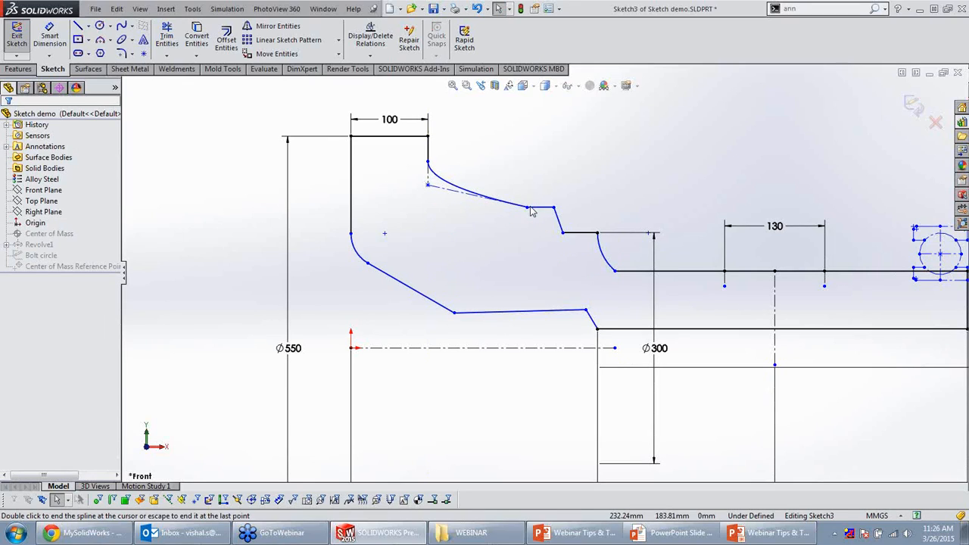
pyautogui.press('Escape')
# Try to make the spline tangent to the upper horizontal step line at their shared end point.
pyautogui.click(527, 207)
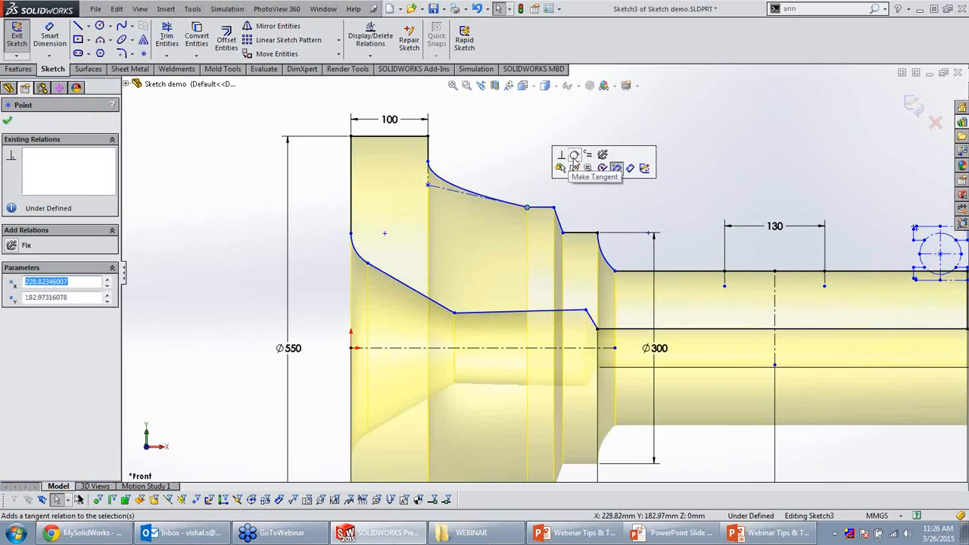
pyautogui.click(574, 155)
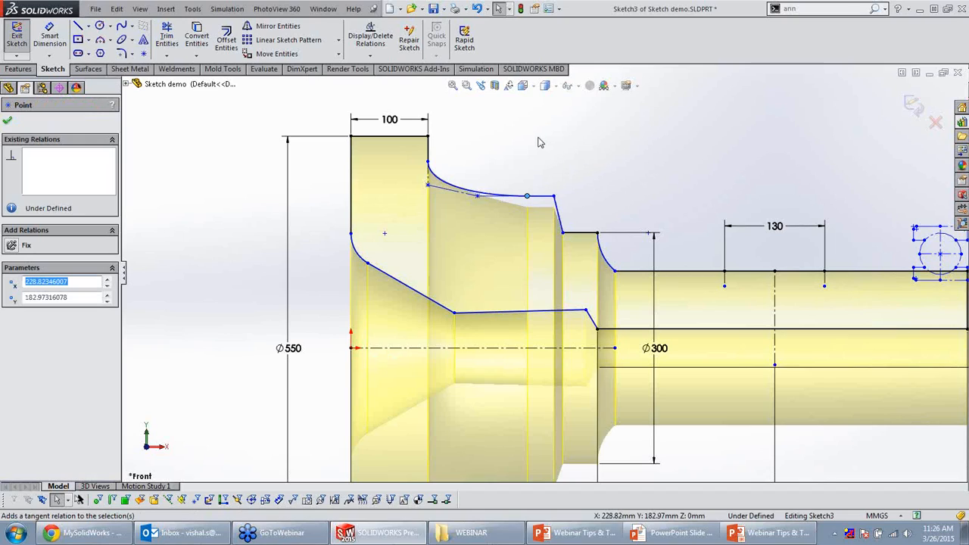
pyautogui.click(539, 142)
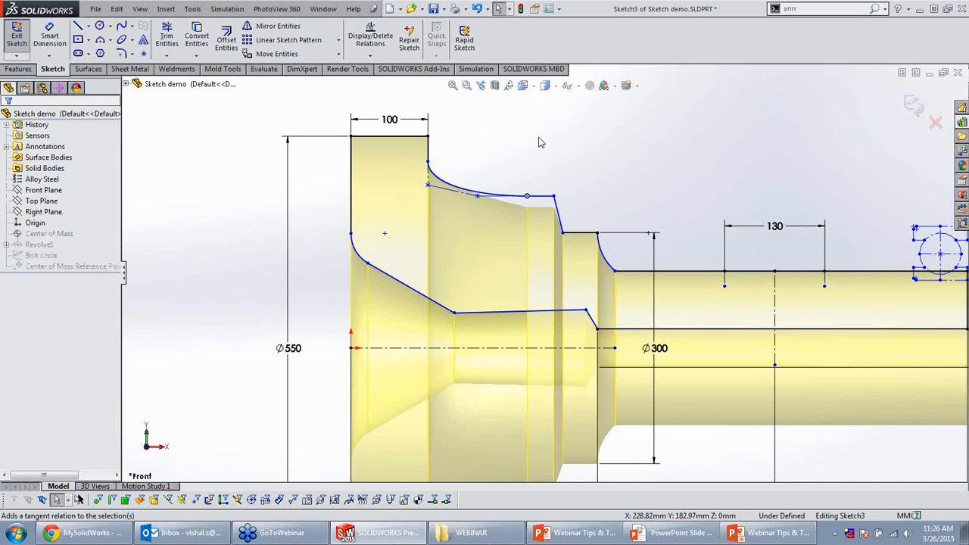
# Lower the spline's control vertex to about Y 191 mm and make the spline's end tangent to the upper horizontal step line.
pyautogui.click(427, 186)
pyautogui.moveTo(428, 186); pyautogui.dragTo(435, 202)
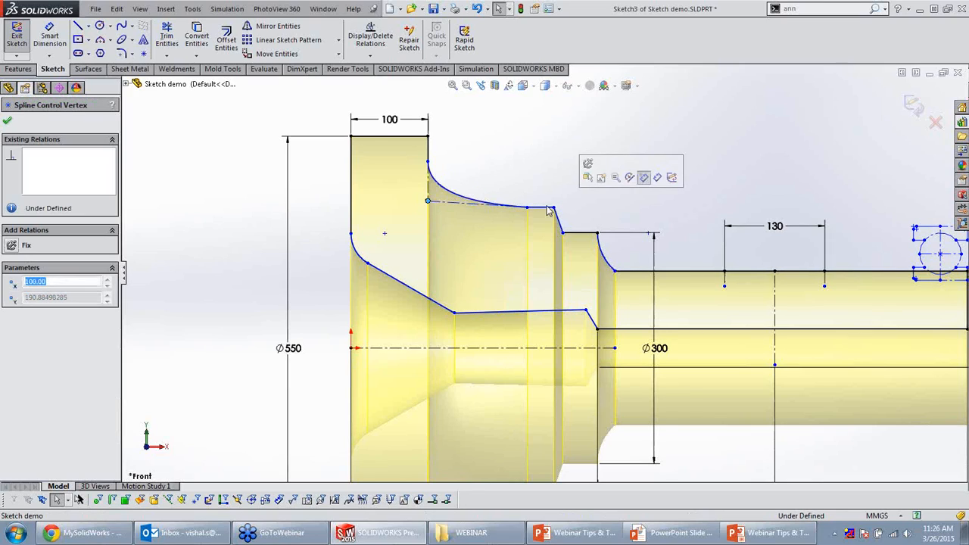
pyautogui.click(528, 208)
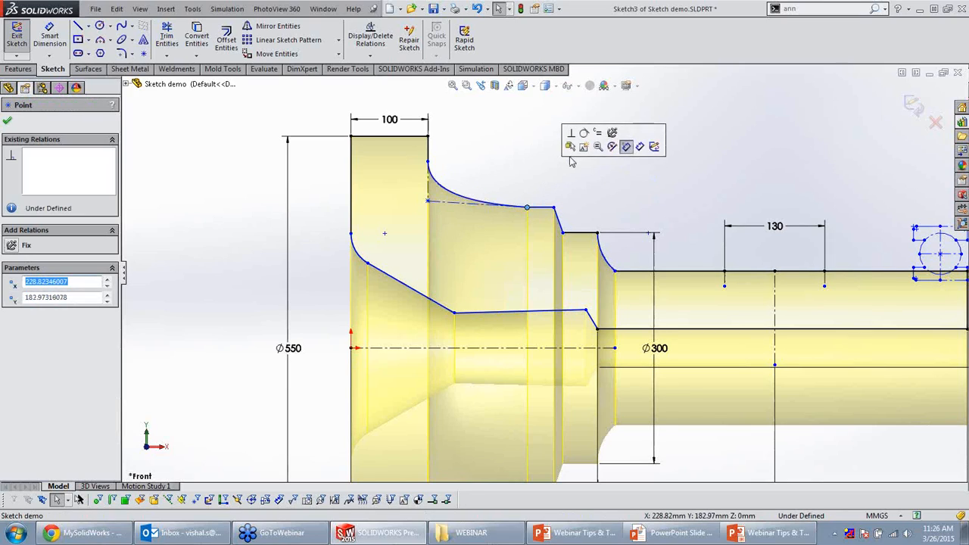
pyautogui.click(584, 133)
pyautogui.click(553, 142)
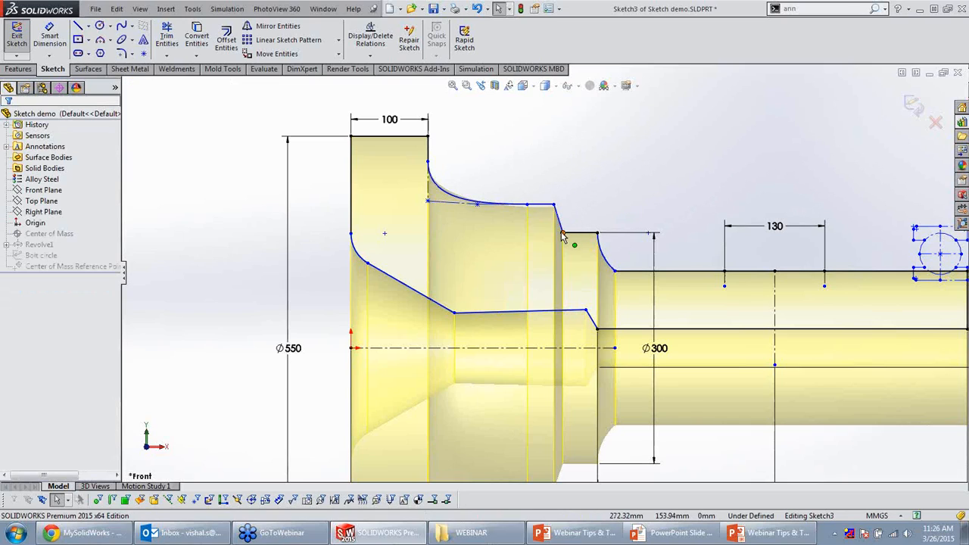
# Make the arc below the Ø300 step tangent to the shaft's outer line, and make the slightly sloped bore line horizontal.
pyautogui.click(614, 271)
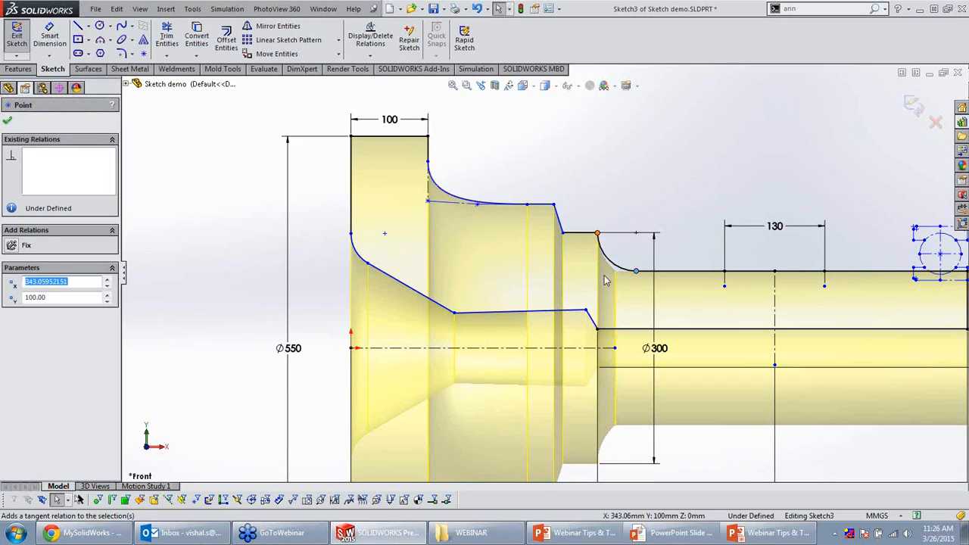
pyautogui.click(496, 310)
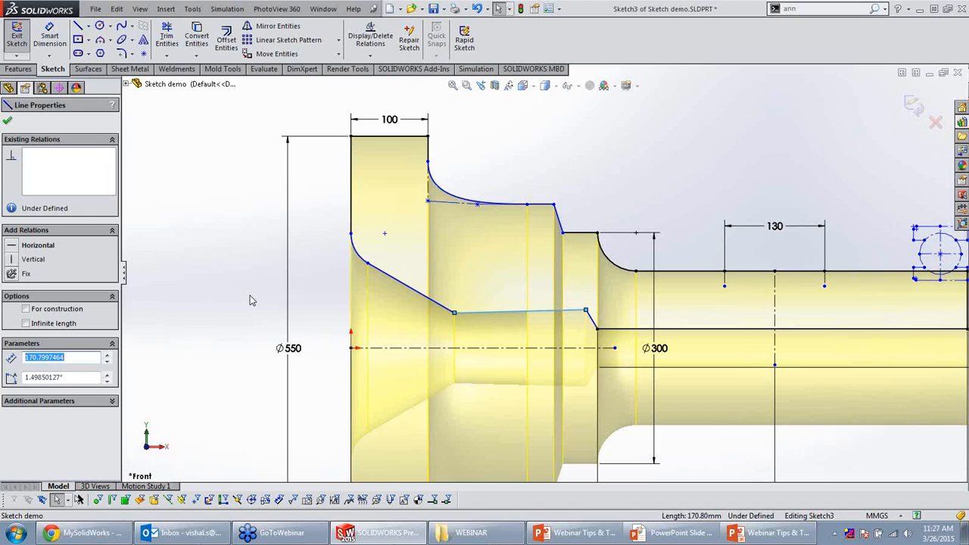
pyautogui.click(324, 308)
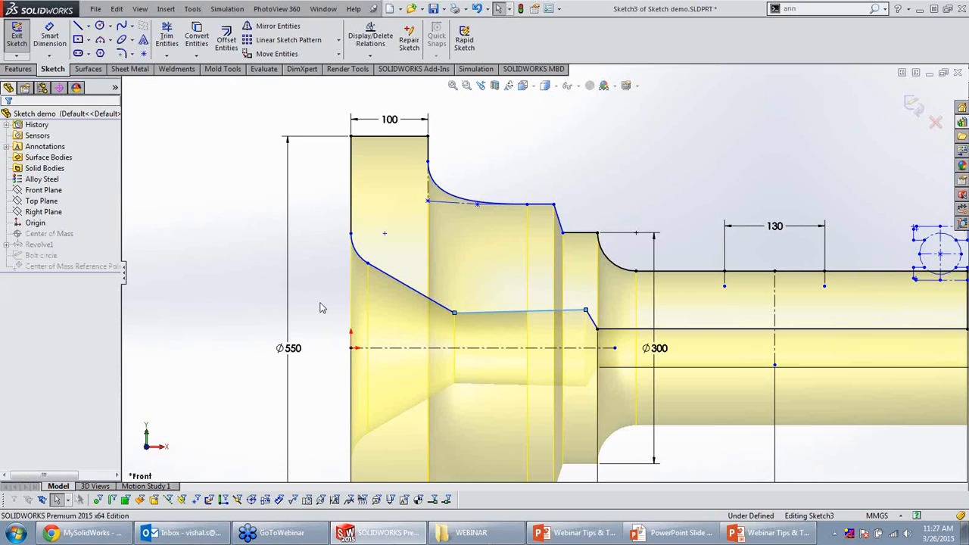
pyautogui.click(479, 314)
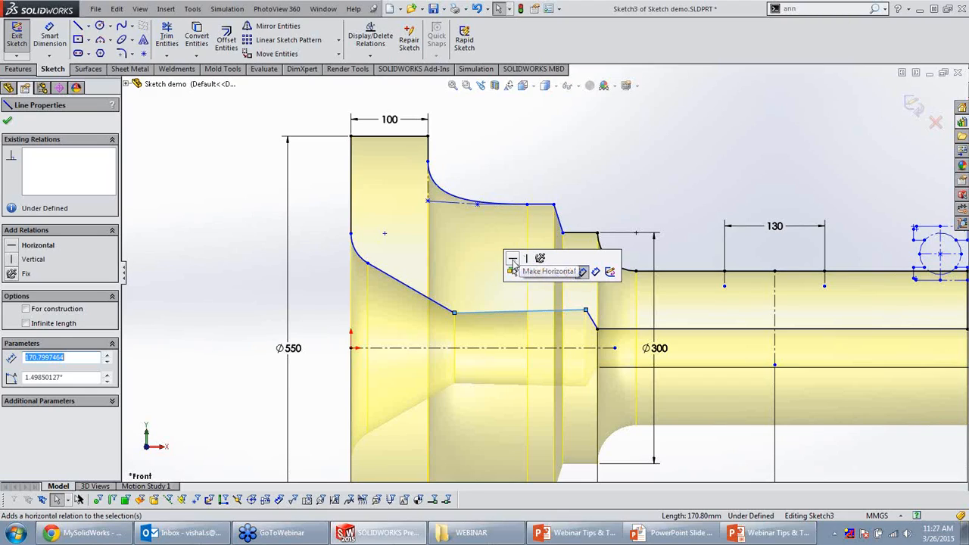
pyautogui.click(513, 261)
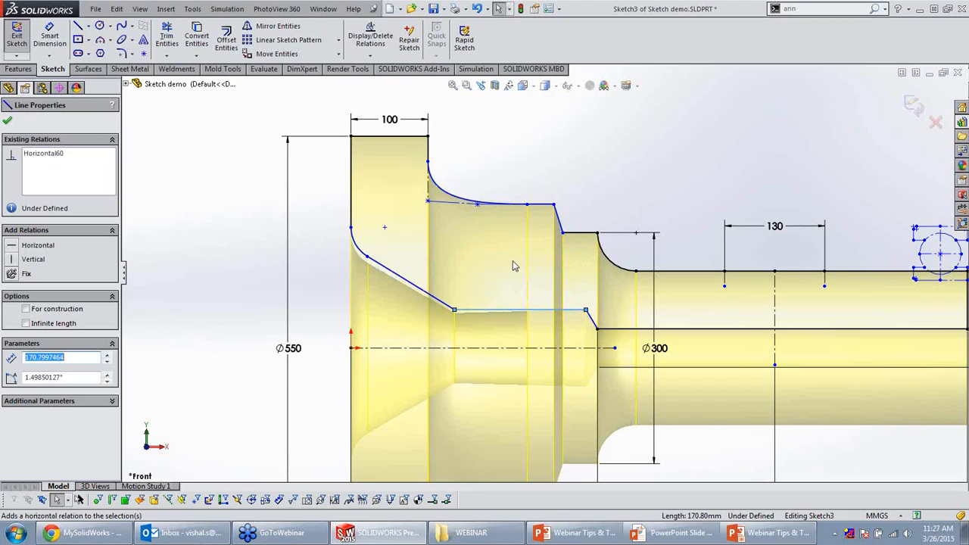
pyautogui.click(602, 173)
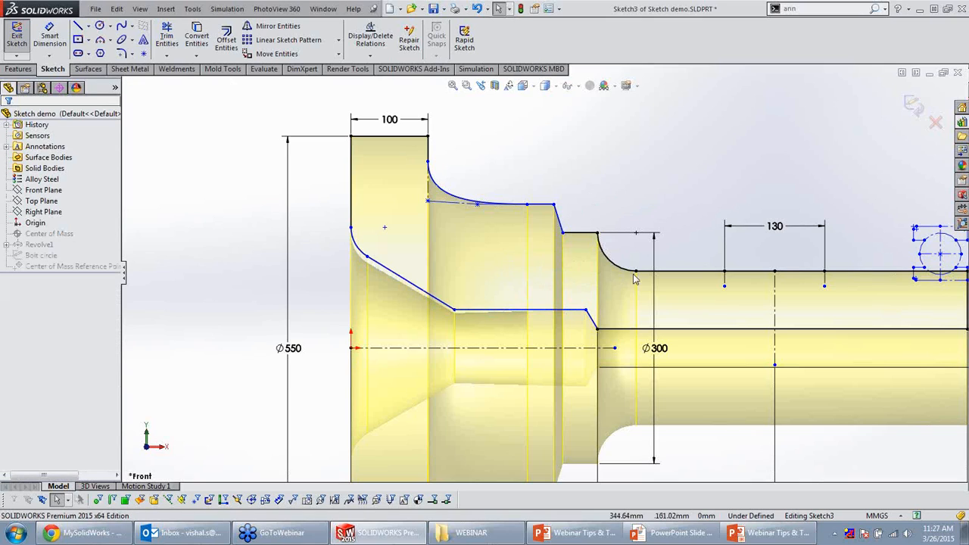
# Try a vertical relation at the corner between the short sloped line and the Ø300 step line, and undo it.
pyautogui.scroll(5, 530, 357)
pyautogui.scroll(-6, 586, 353)
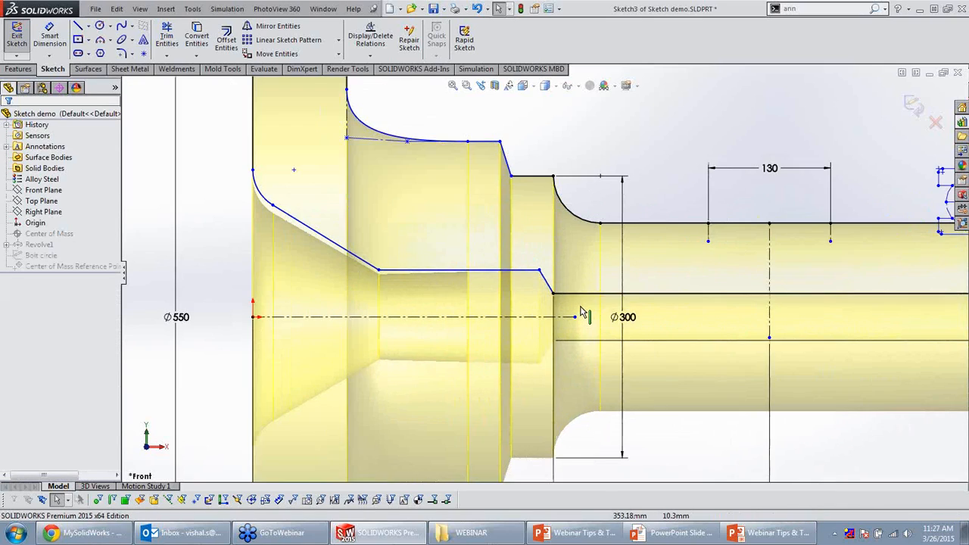
pyautogui.scroll(3, 582, 313)
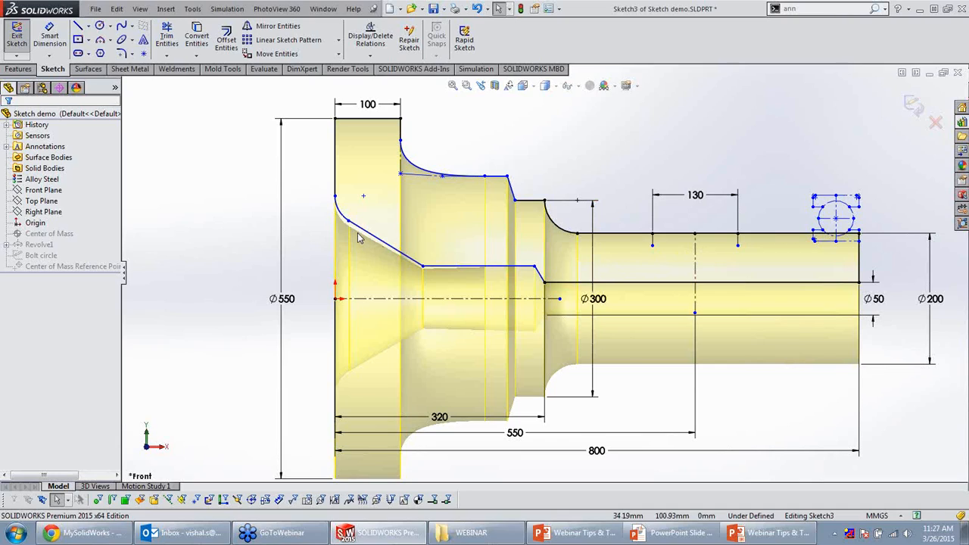
pyautogui.click(515, 200)
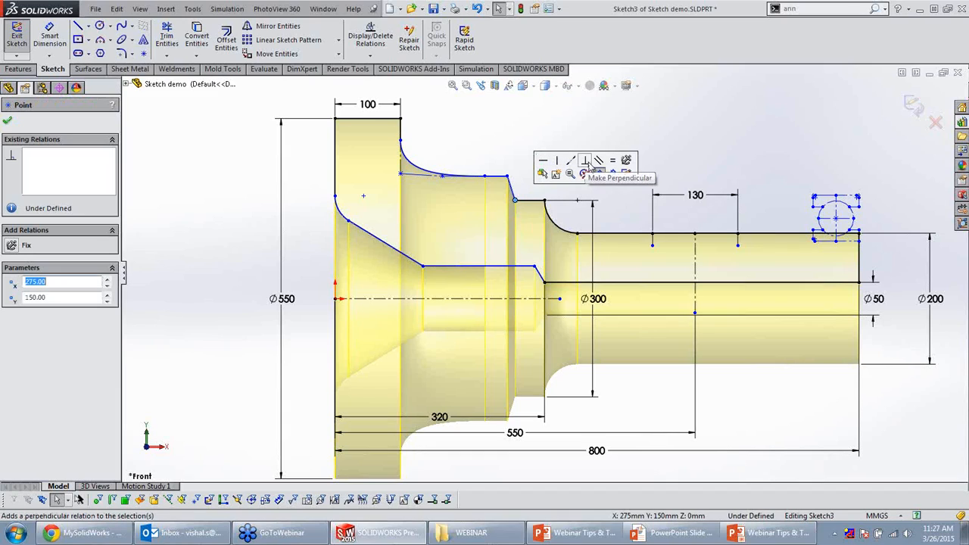
pyautogui.click(557, 161)
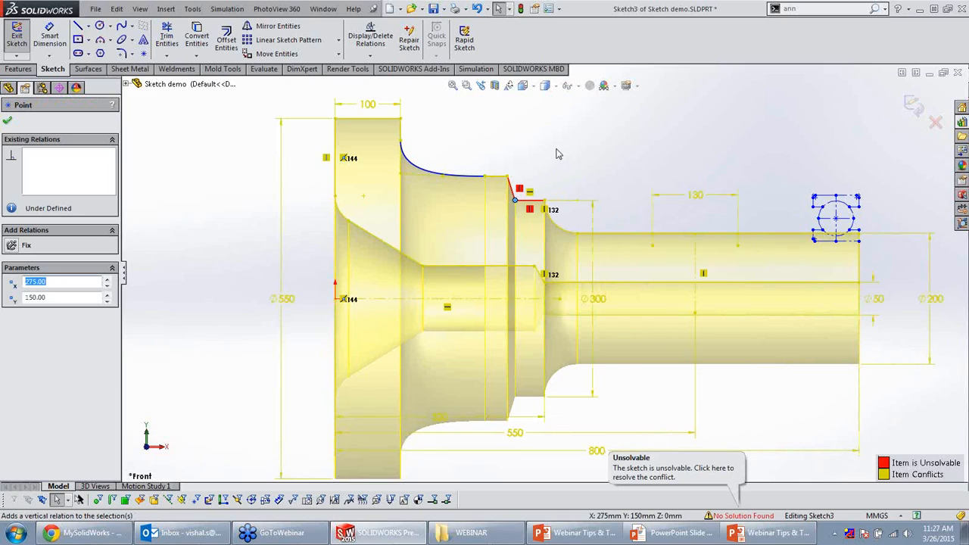
pyautogui.hotkey('ctrl', 'z')
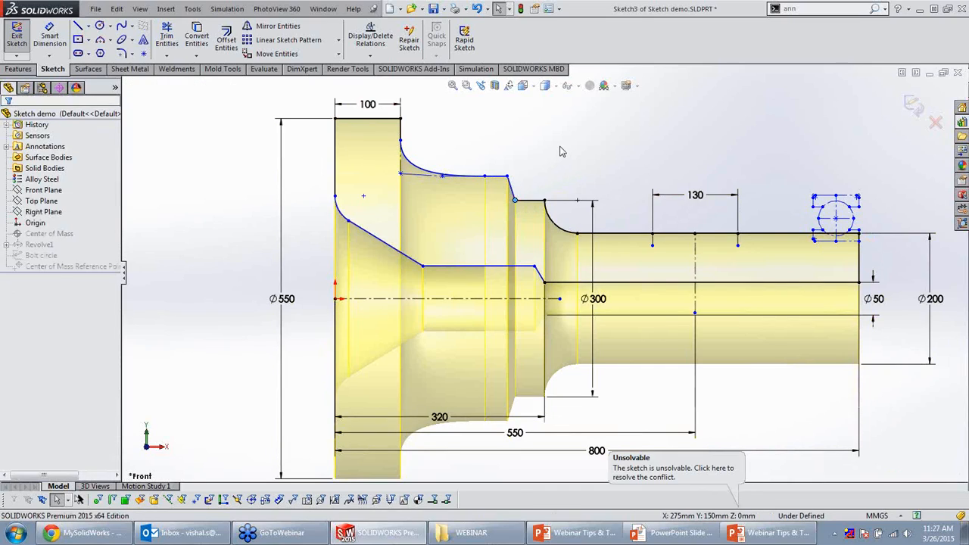
# Make the short sloped step line perpendicular to the upper horizontal step line at their shared corner.
pyautogui.click(506, 176)
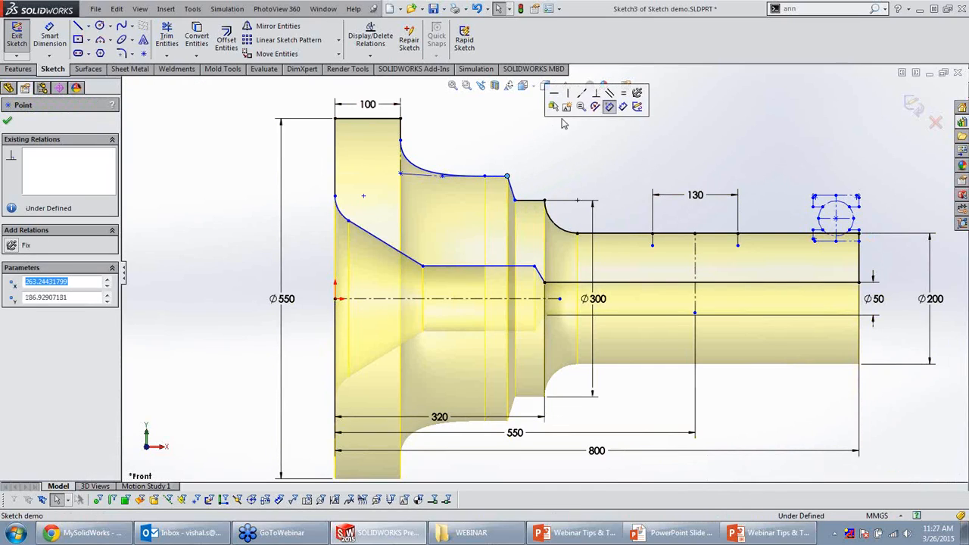
pyautogui.click(607, 140)
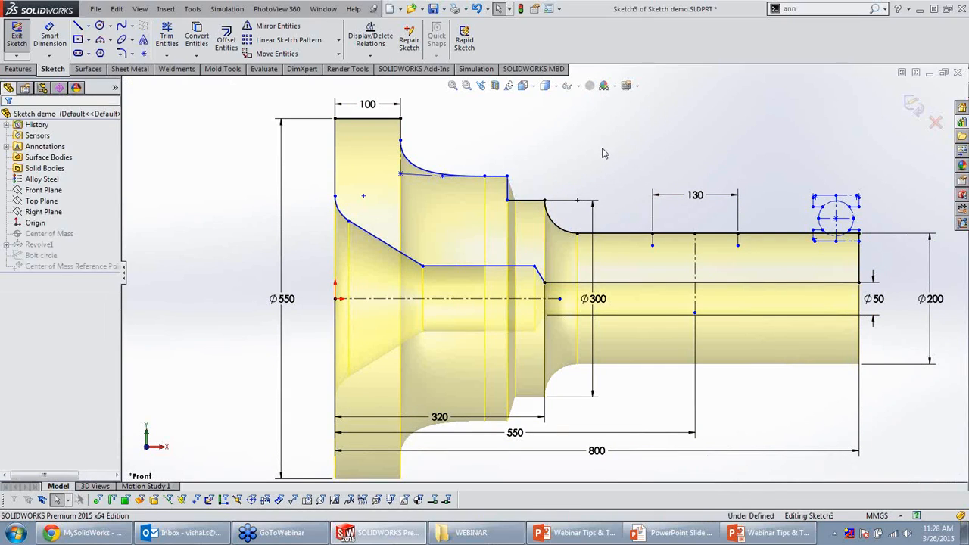
pyautogui.scroll(-2, 529, 193)
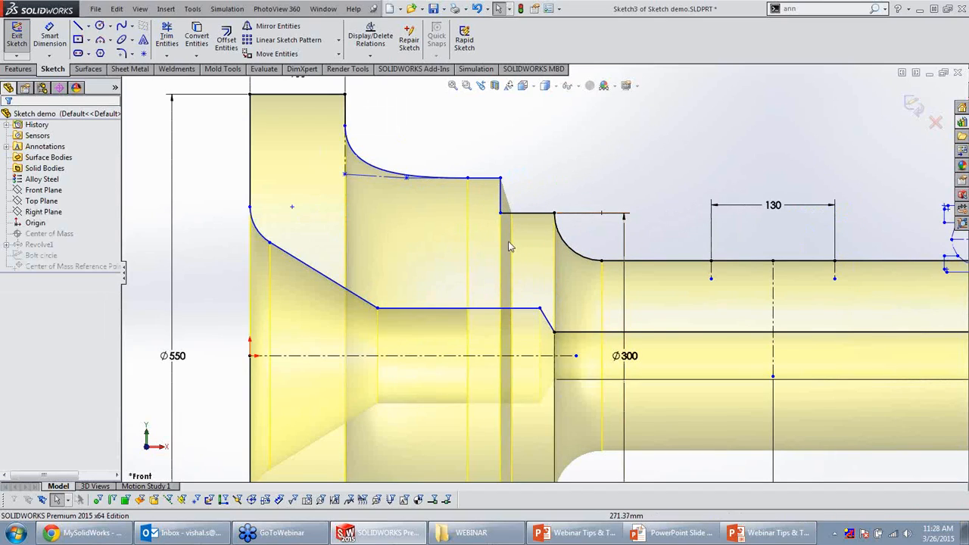
# Close the Sketch demo part without saving its changes.
pyautogui.click(912, 106)
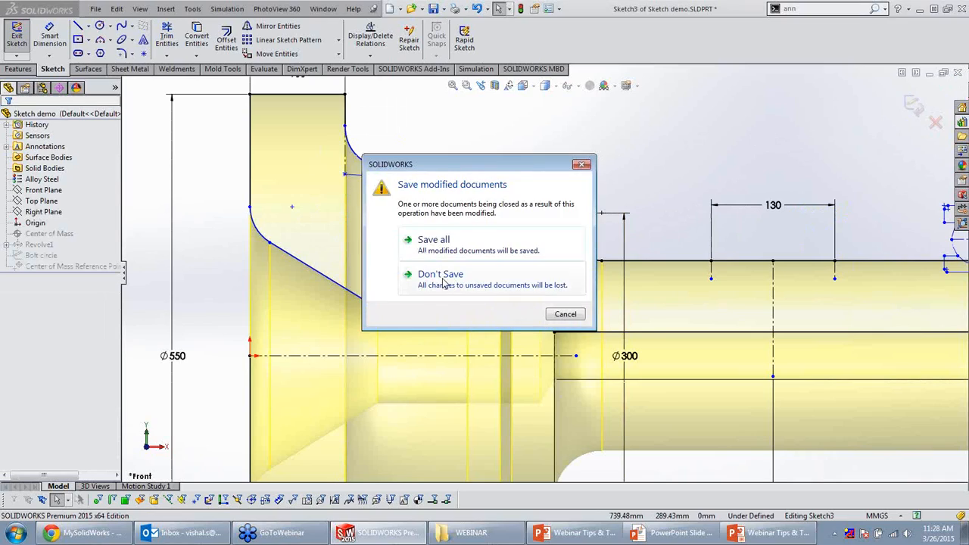
pyautogui.click(441, 275)
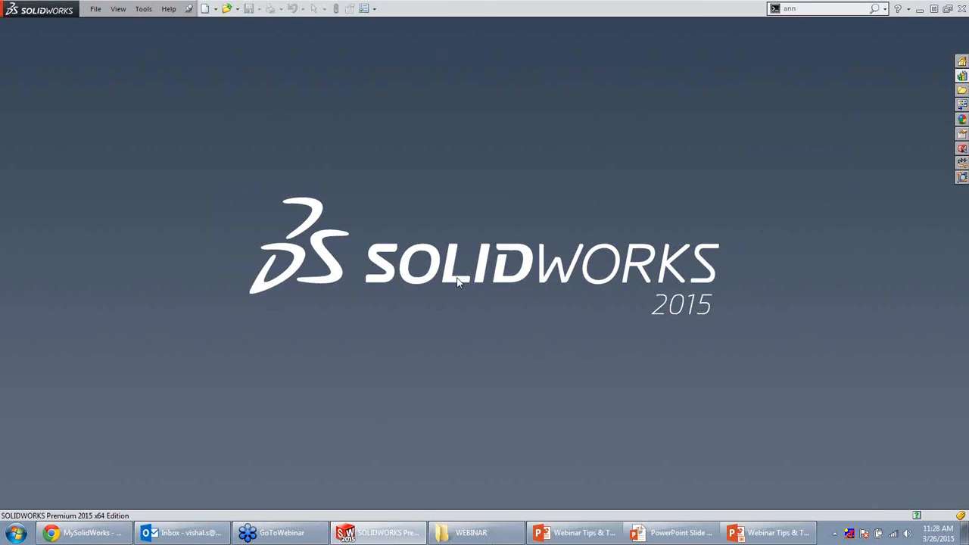
# Open Knuckle.SLDPRT from the tips n tricks folder inside WEBINAR on drive D.
pyautogui.click(90, 10)
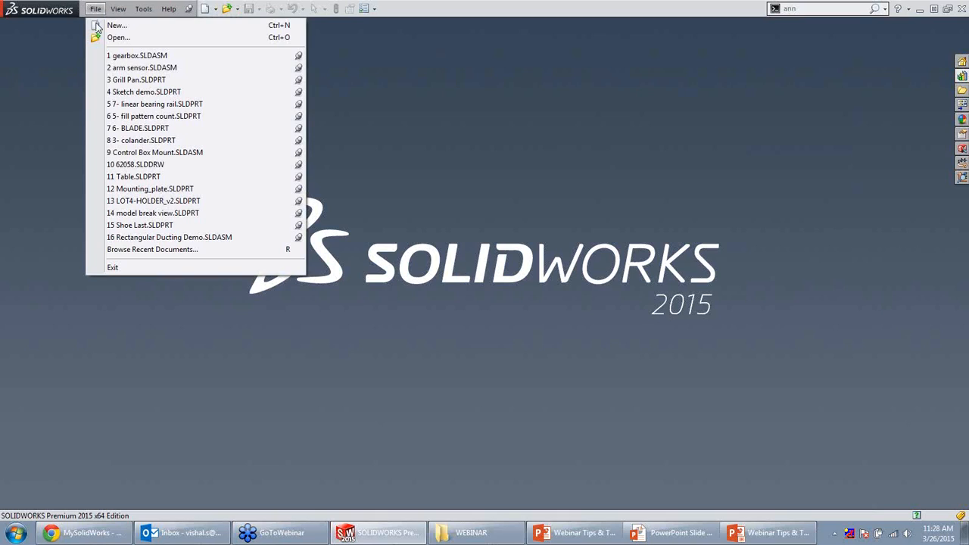
pyautogui.click(106, 37)
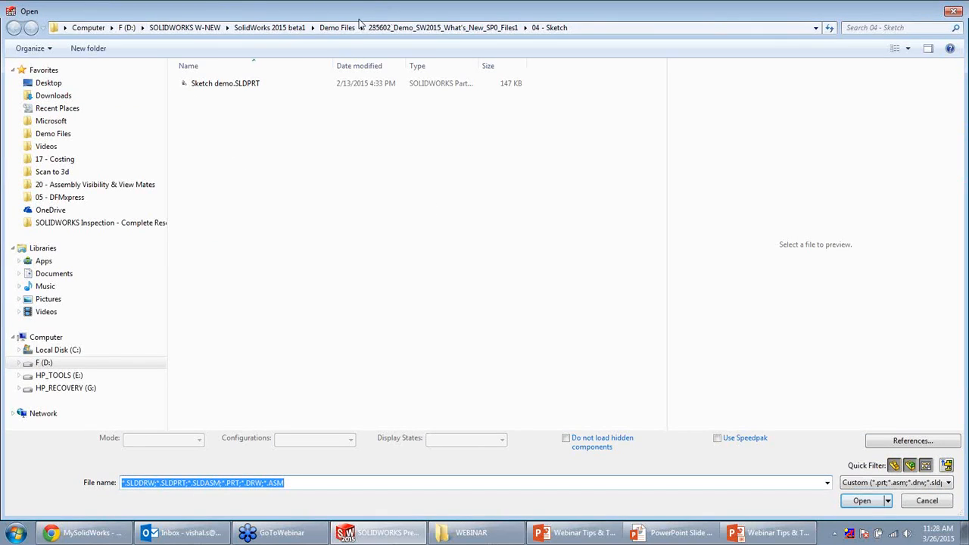
pyautogui.click(337, 27)
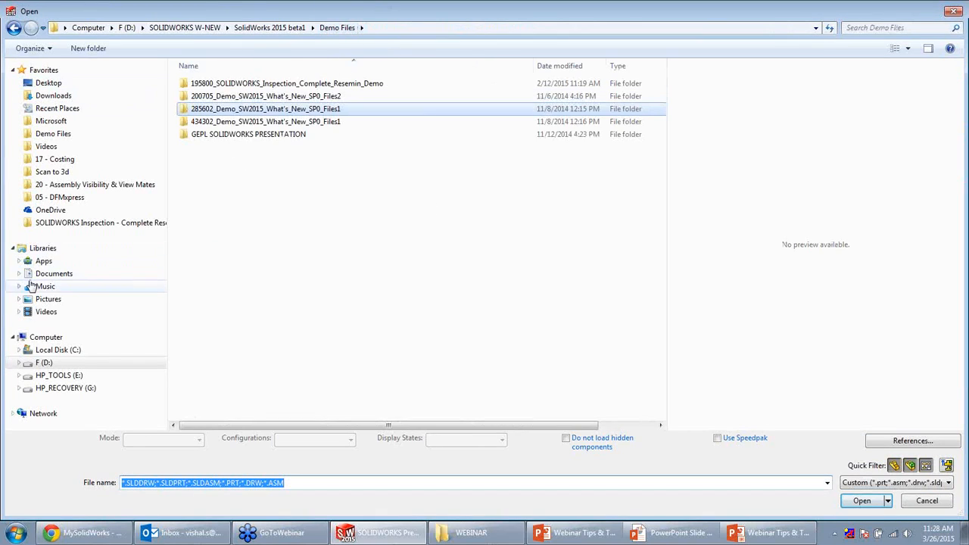
pyautogui.click(49, 351)
pyautogui.click(45, 363)
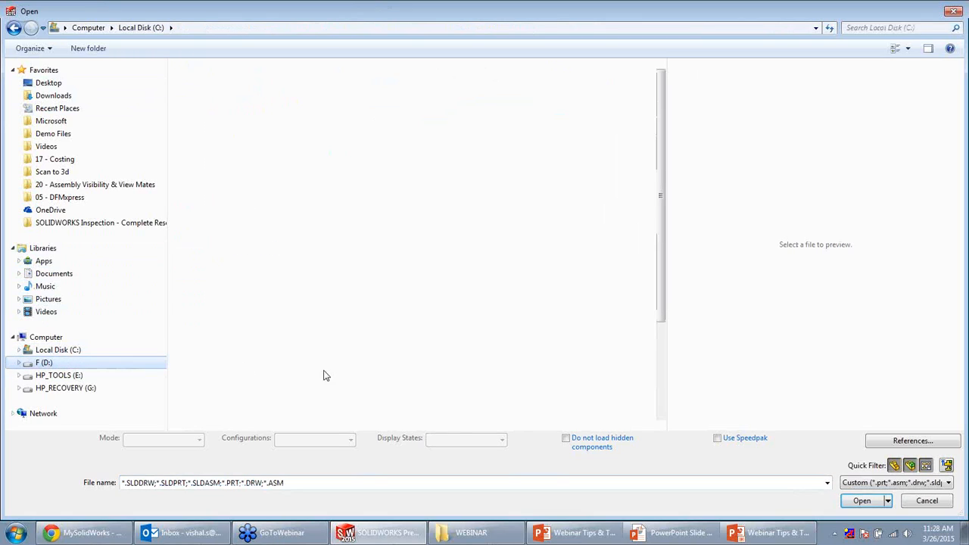
pyautogui.scroll(-3, 667, 277)
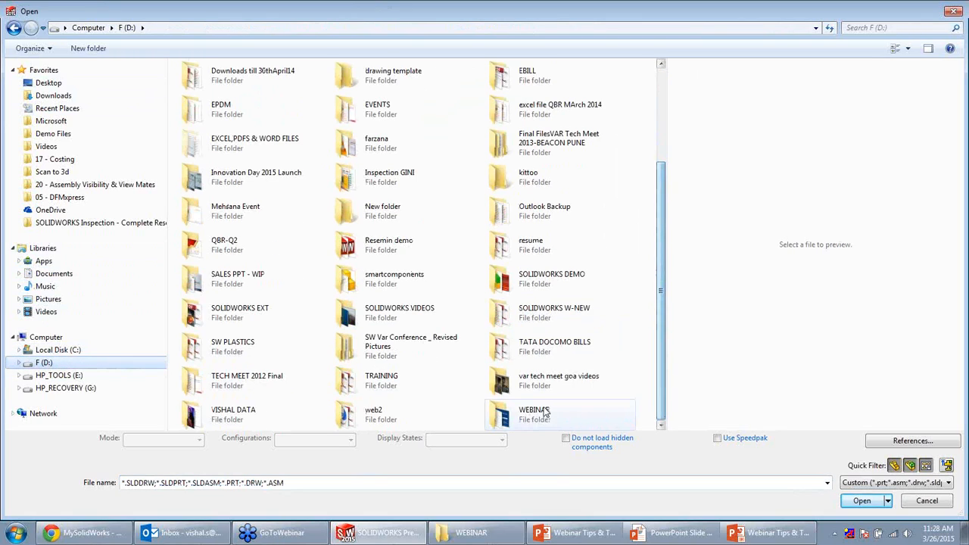
pyautogui.doubleClick(539, 411)
pyautogui.click(203, 123)
pyautogui.doubleClick(203, 124)
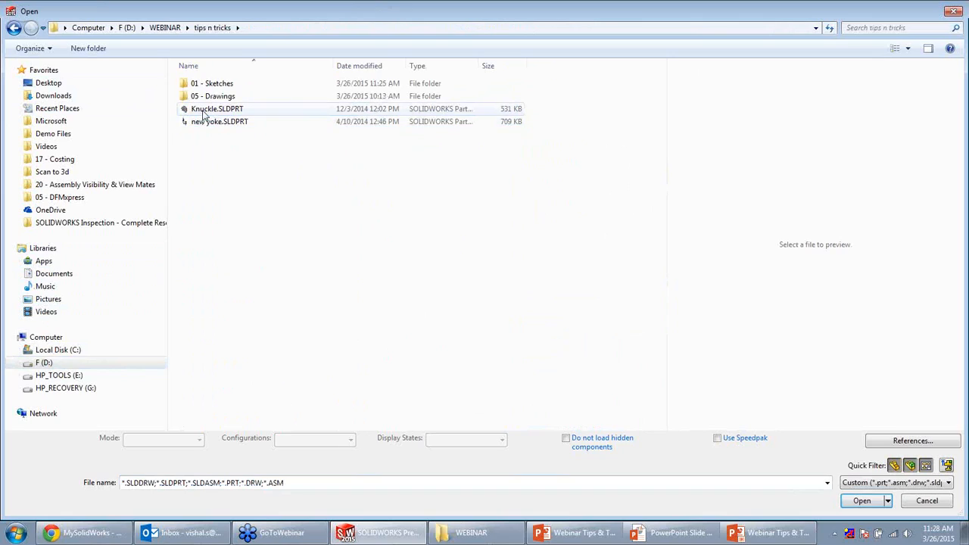
pyautogui.click(203, 110)
pyautogui.doubleClick(203, 111)
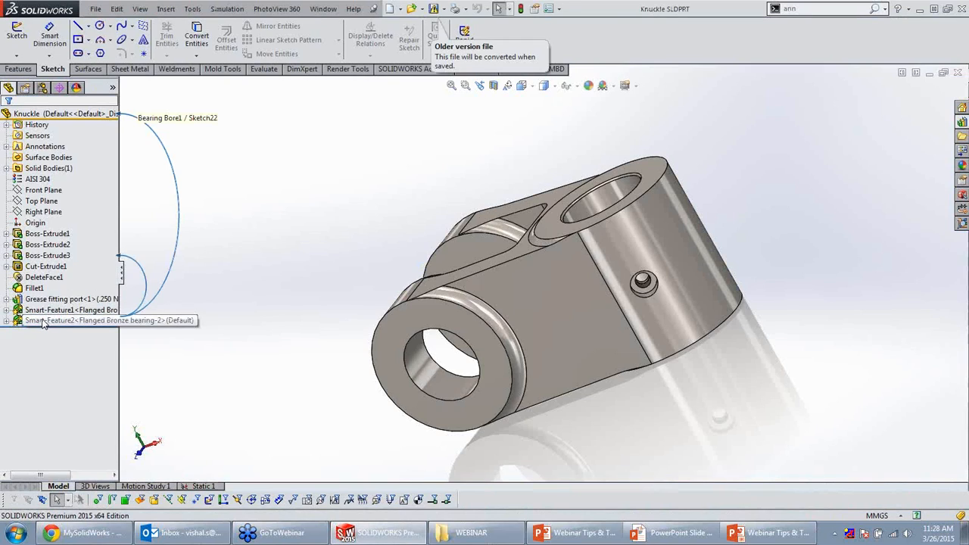
# Suppress Fillet1, the grease fitting port, Smart-Feature1 and Smart-Feature2 together in the Knuckle part.
pyautogui.rightClick(35, 289)
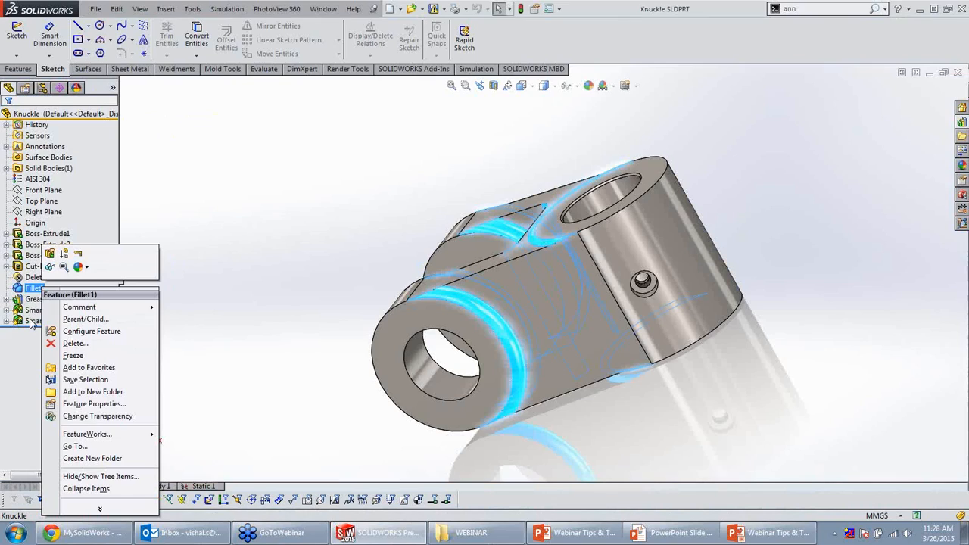
pyautogui.keyDown('shift'); pyautogui.click(35, 311); pyautogui.keyUp('shift')
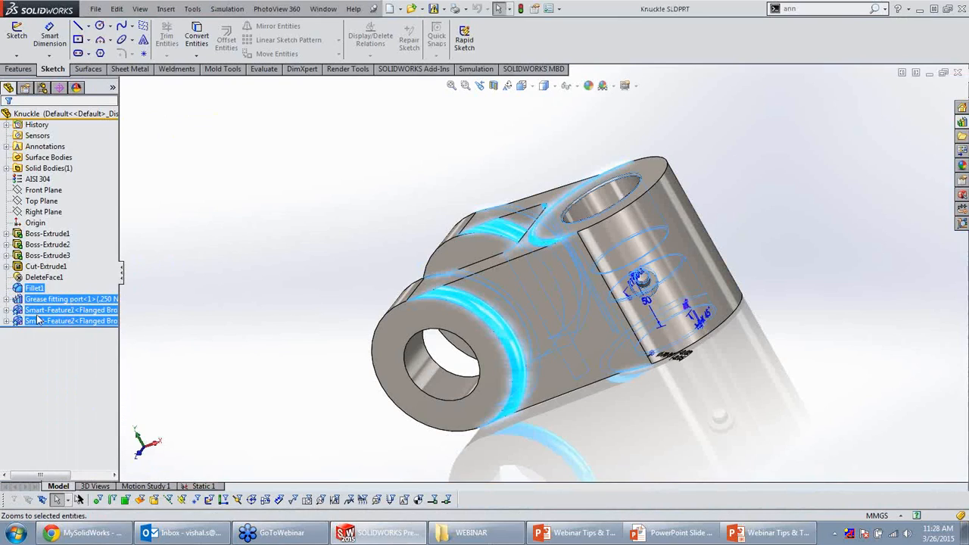
pyautogui.rightClick(39, 312)
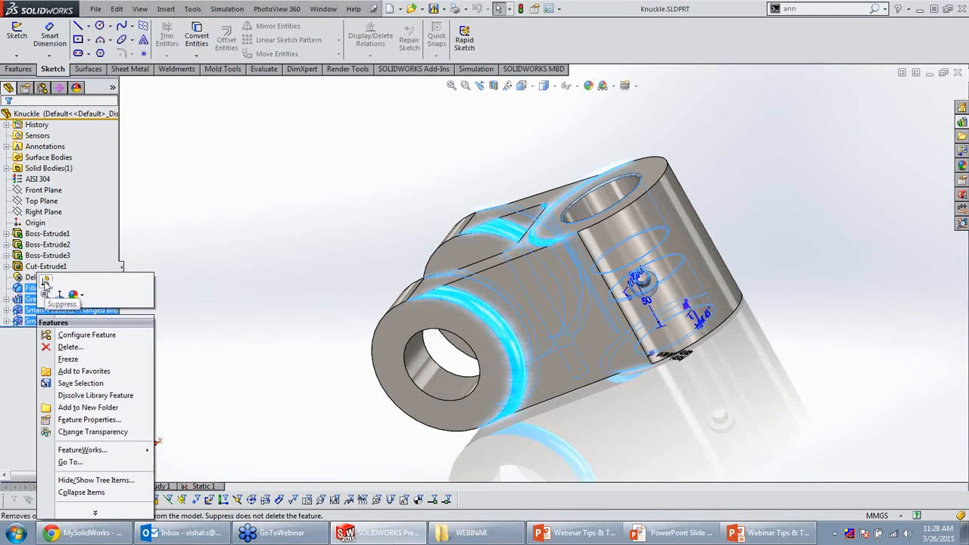
pyautogui.click(46, 283)
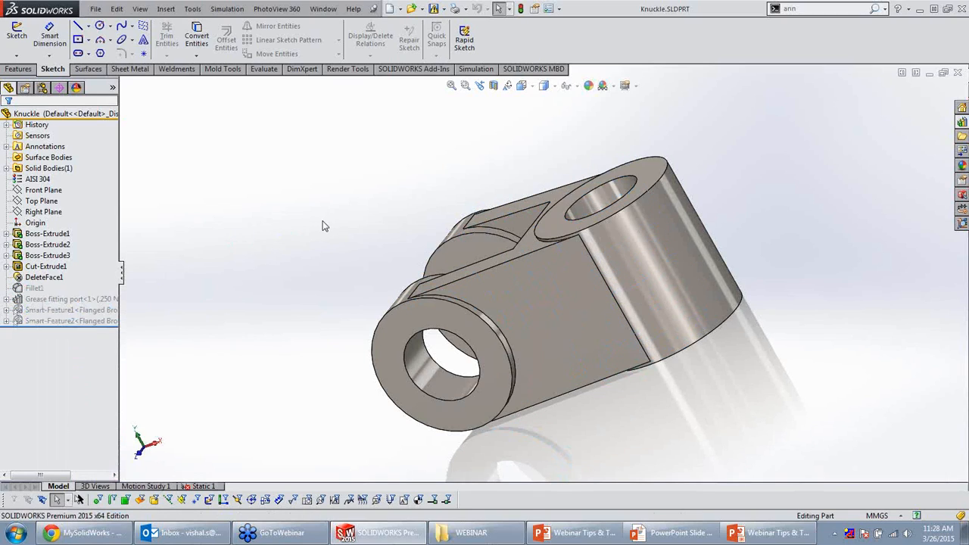
# Fillet the pocket's vertical corner edge and the part's other inside edges together with a symmetric 10 mm radius, using the suggested edge-group selection.
pyautogui.moveTo(325, 225); pyautogui.dragTo(377, 254, button='middle')
pyautogui.scroll(-3, 668, 249)
pyautogui.scroll(2, 377, 255)
pyautogui.scroll(-2, 377, 252)
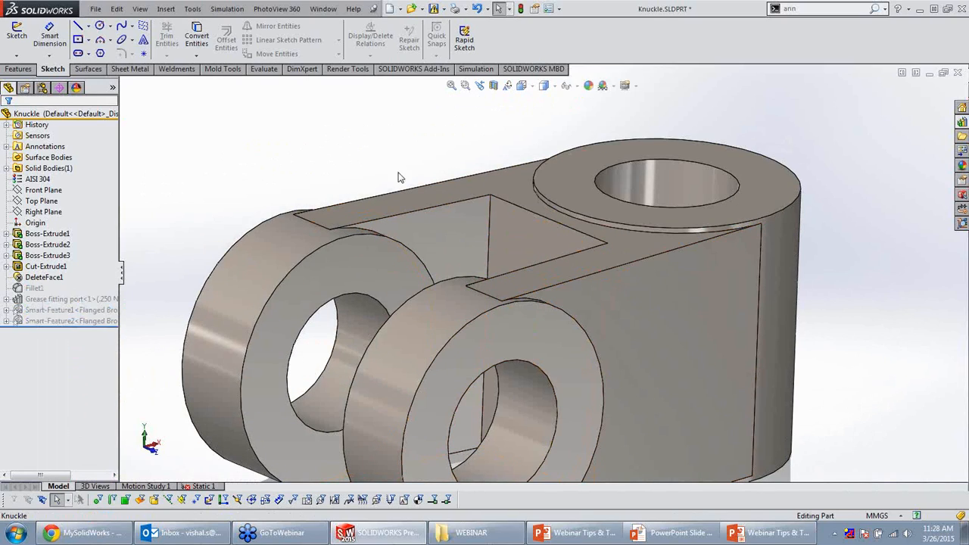
pyautogui.moveTo(380, 169); pyautogui.dragTo(363, 159, button='middle')
pyautogui.click(18, 69)
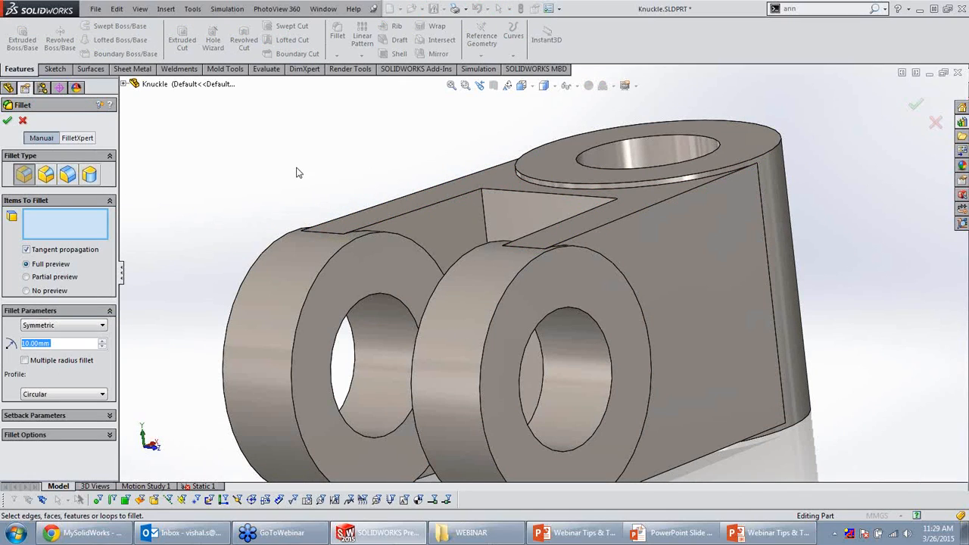
pyautogui.moveTo(297, 173); pyautogui.dragTo(253, 195, button='middle')
pyautogui.click(443, 202)
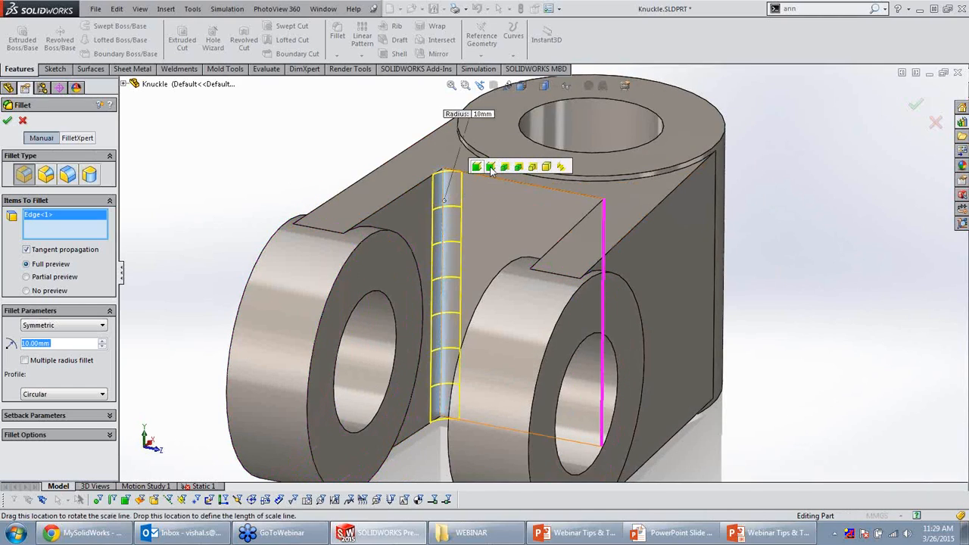
pyautogui.click(558, 166)
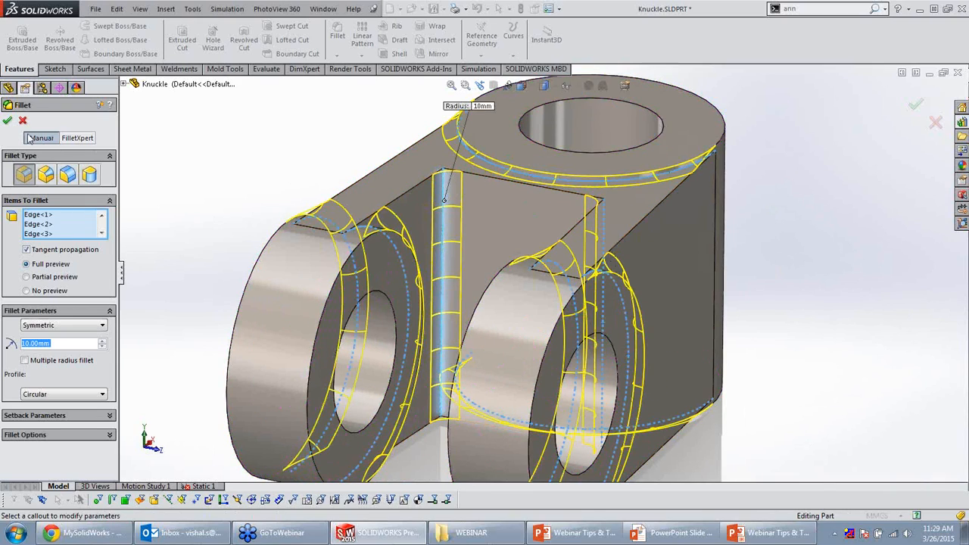
pyautogui.click(7, 121)
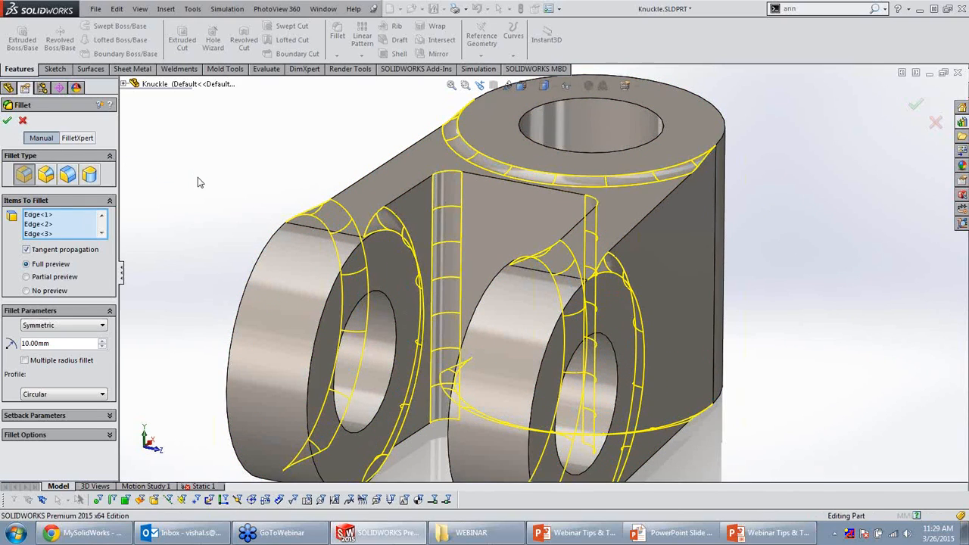
# Resize the two vertical pocket corner fillets between the fork arms to 30 mm with FilletXpert.
pyautogui.moveTo(198, 182); pyautogui.dragTo(205, 207, button='middle')
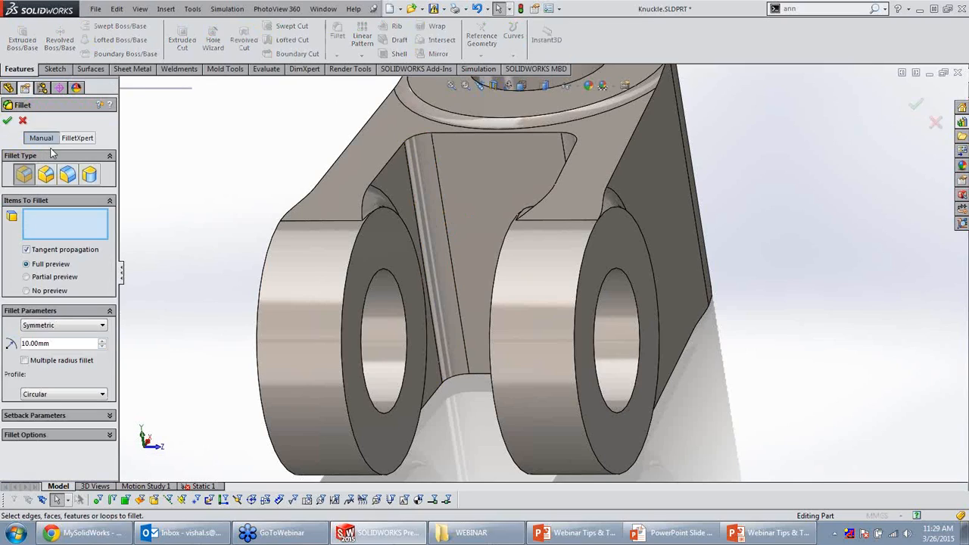
pyautogui.click(78, 138)
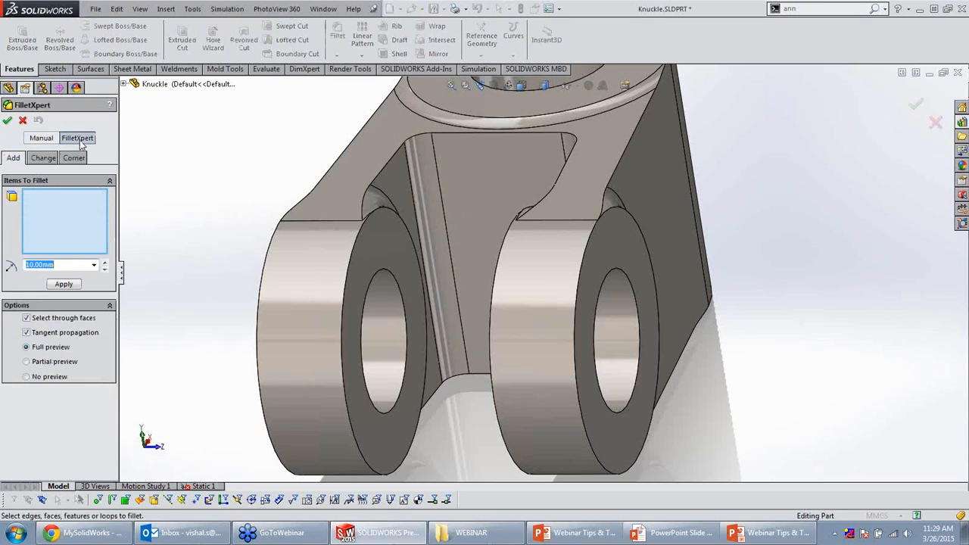
pyautogui.click(43, 160)
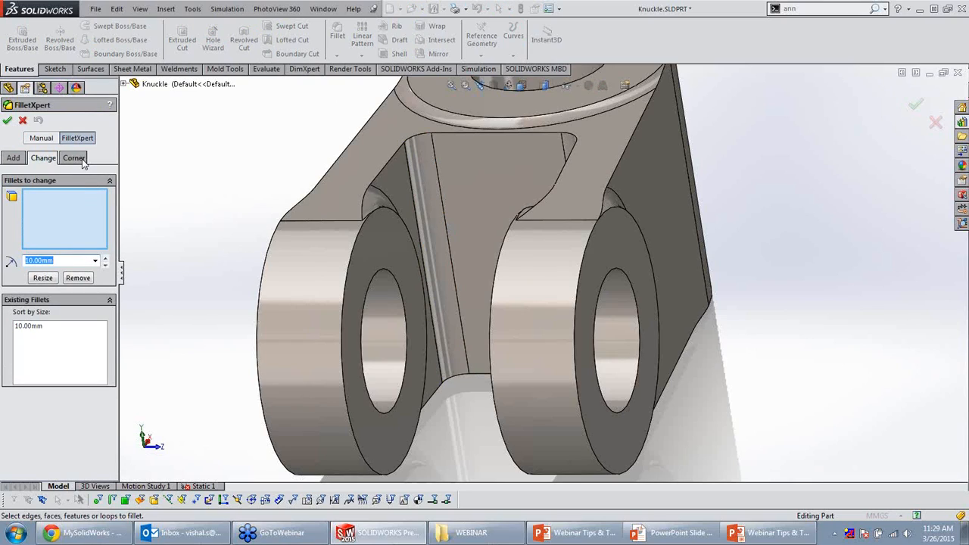
pyautogui.click(424, 181)
pyautogui.moveTo(432, 184); pyautogui.dragTo(579, 182, button='middle')
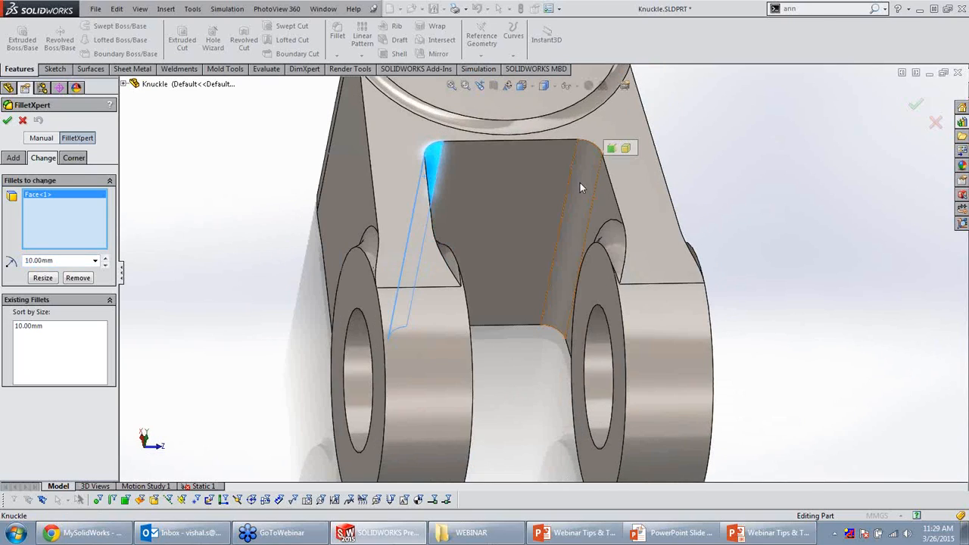
pyautogui.click(580, 182)
pyautogui.moveTo(80, 261); pyautogui.dragTo(2, 265)
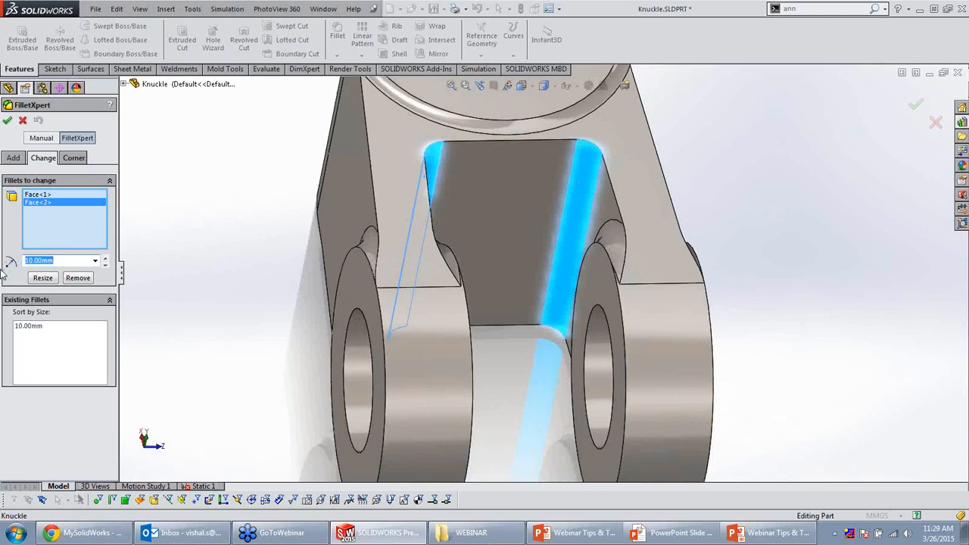
pyautogui.write('30')
pyautogui.click(43, 278)
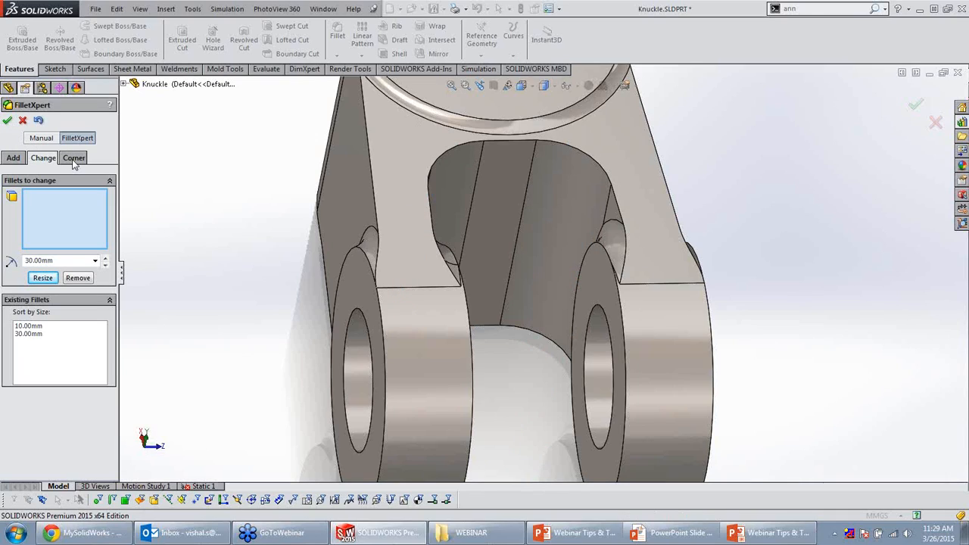
pyautogui.click(8, 120)
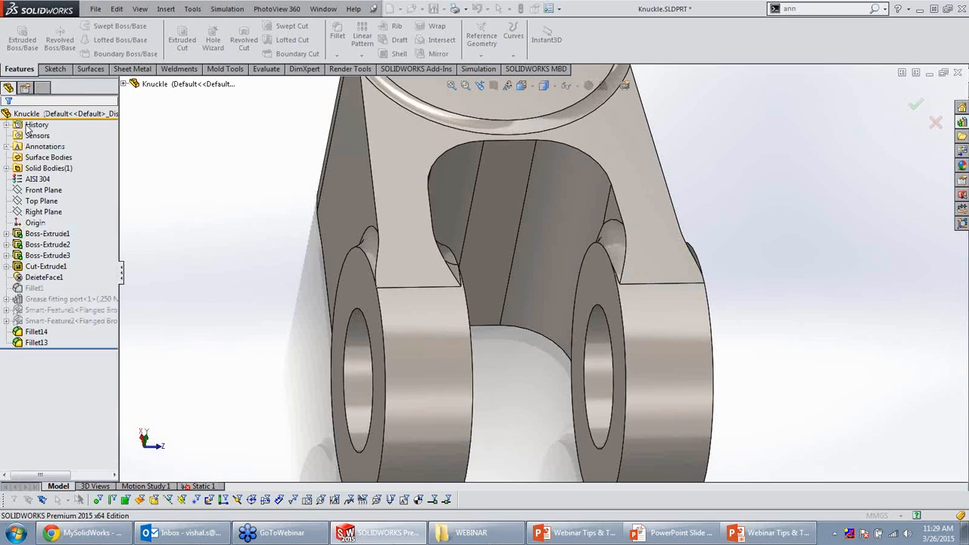
pyautogui.press('f')
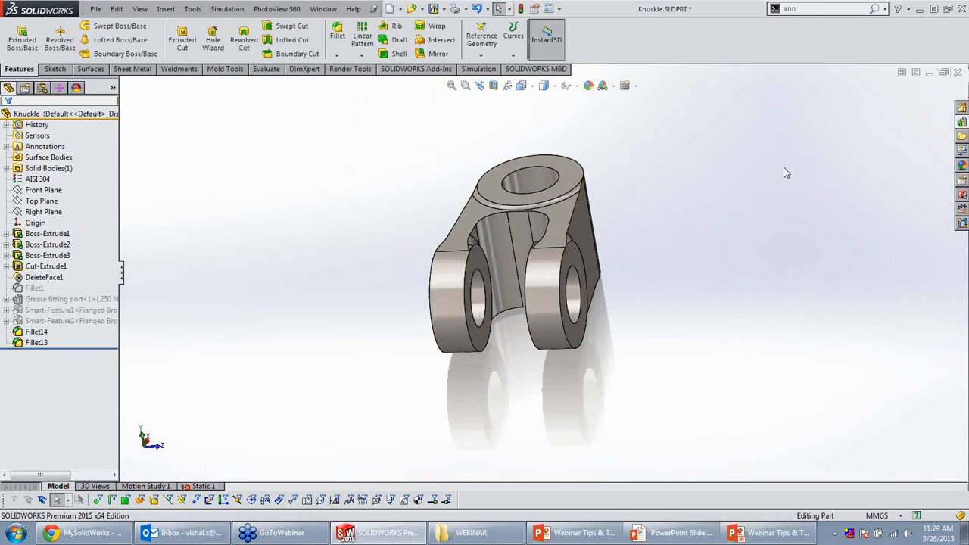
# Close the Knuckle part without saving its changes.
pyautogui.click(768, 532)
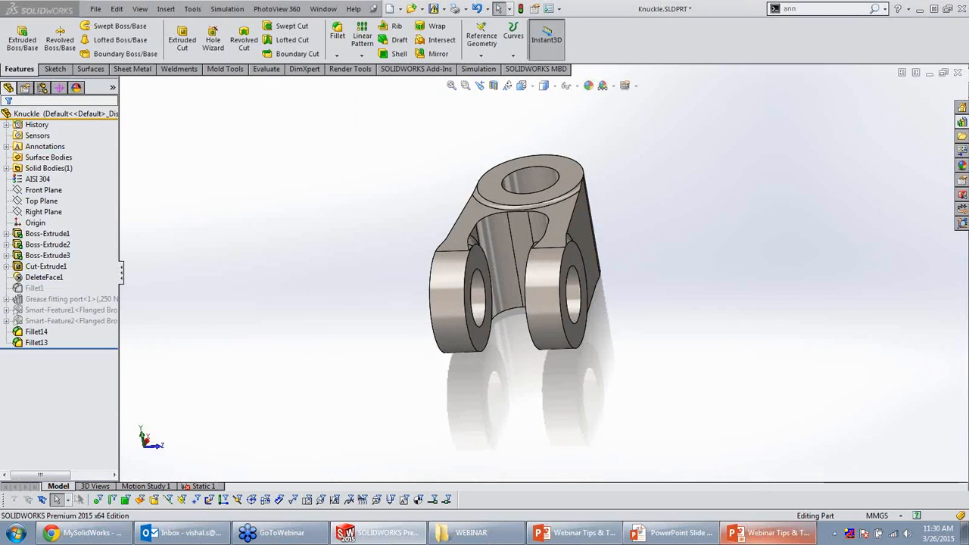
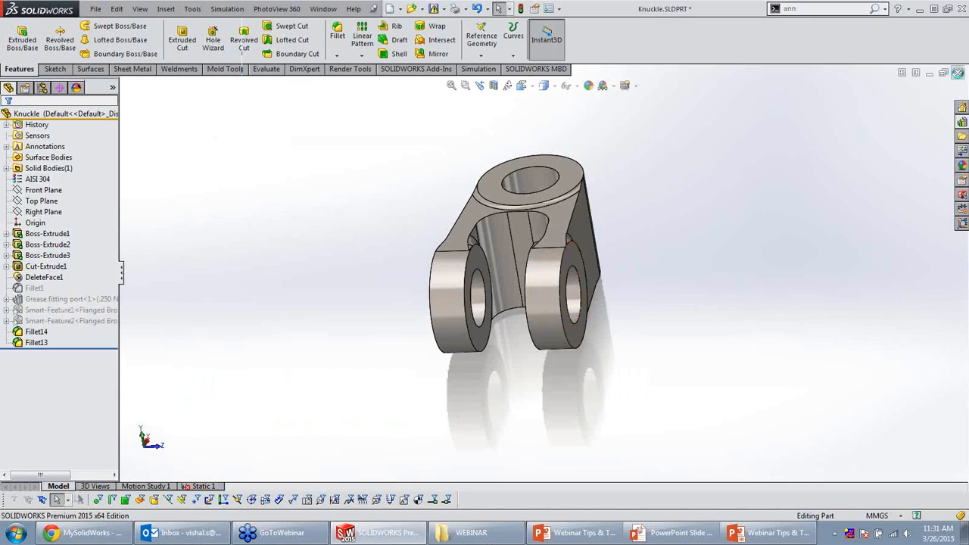
pyautogui.click(957, 72)
pyautogui.click(432, 277)
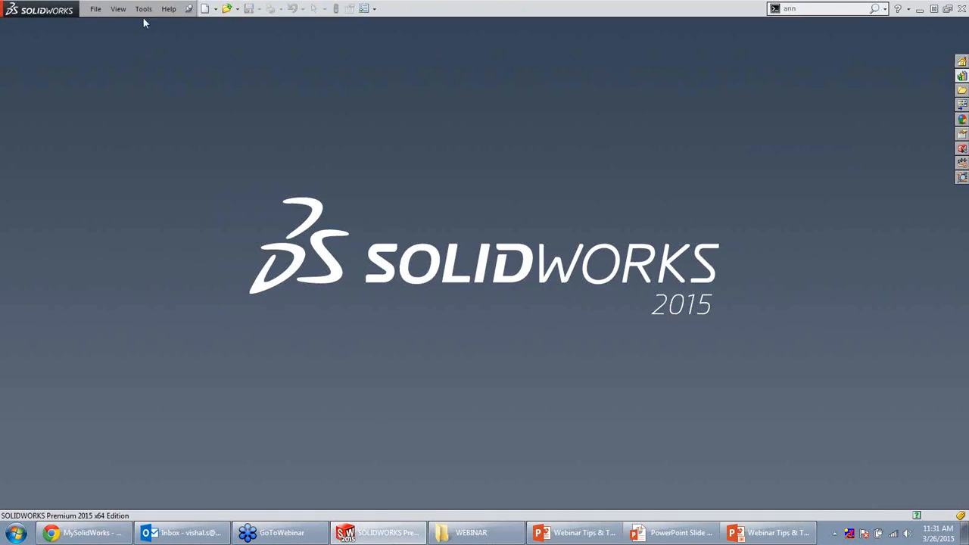
# Open new yoke.SLDPRT from the tips n tricks folder inside WEBINAR on drive D.
pyautogui.click(94, 9)
pyautogui.click(101, 41)
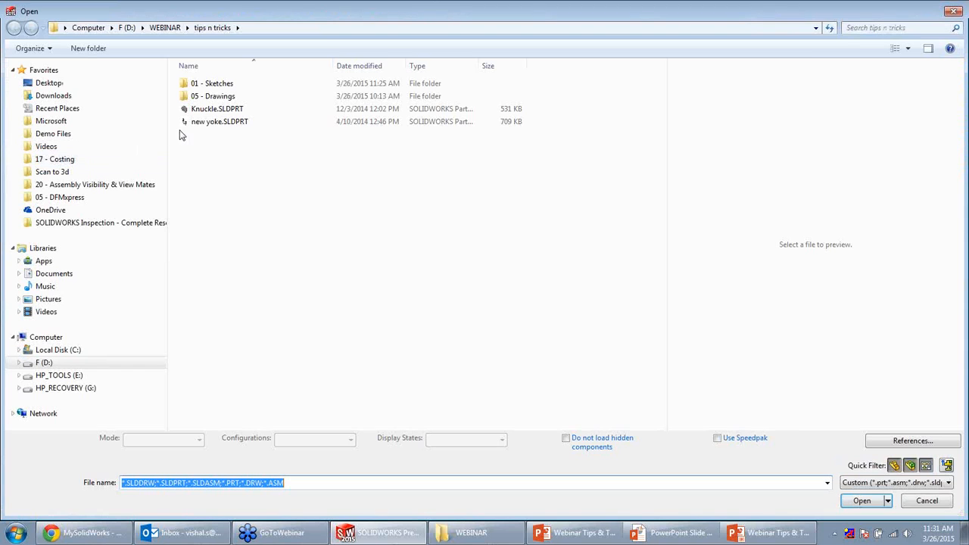
pyautogui.click(199, 123)
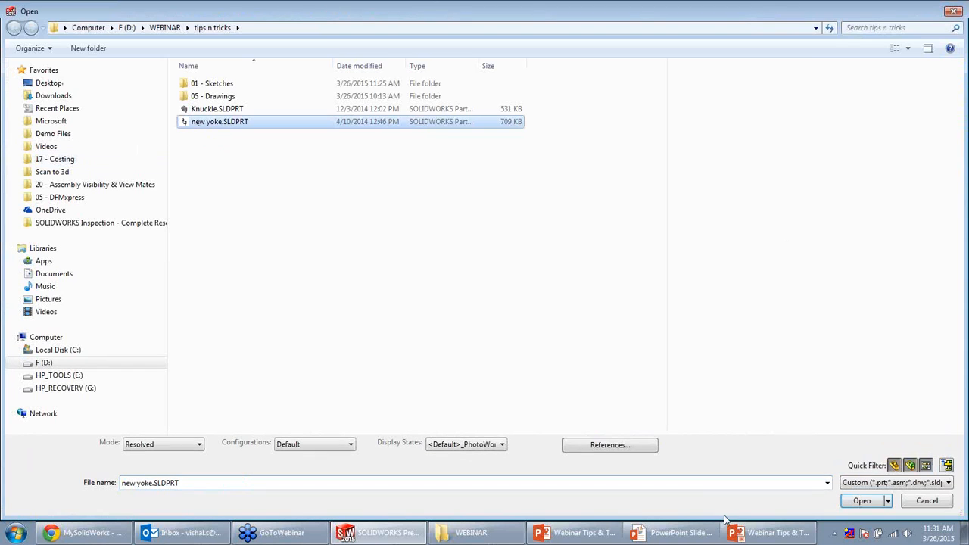
pyautogui.click(860, 500)
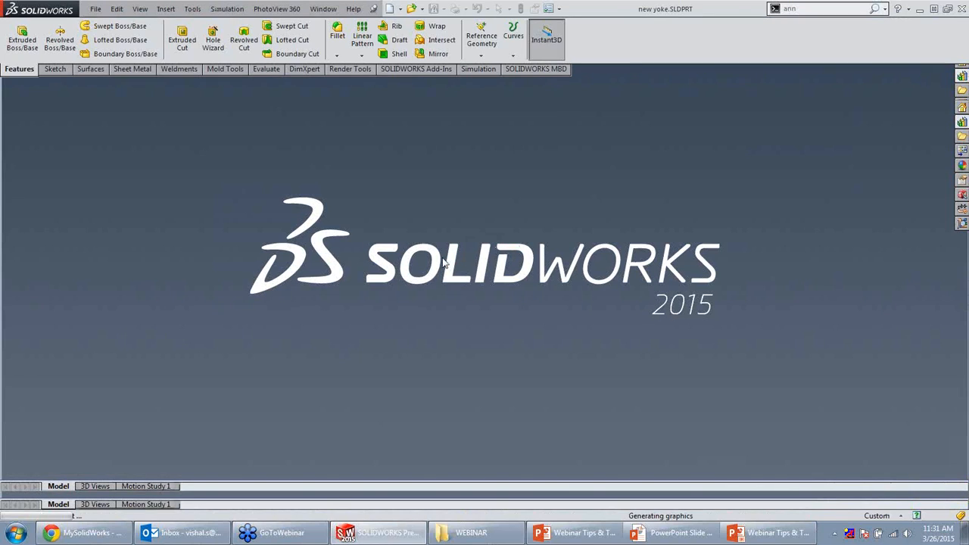
# Examine the yoke's base, bores and arms from different angles, including the front face of its base extrusion.
pyautogui.scroll(5, 517, 349)
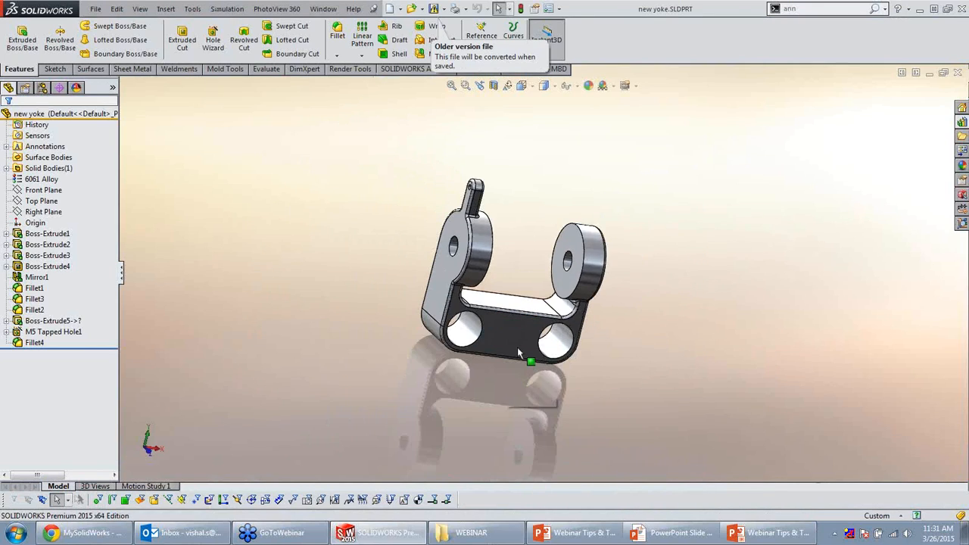
pyautogui.moveTo(518, 348); pyautogui.dragTo(503, 328, button='middle')
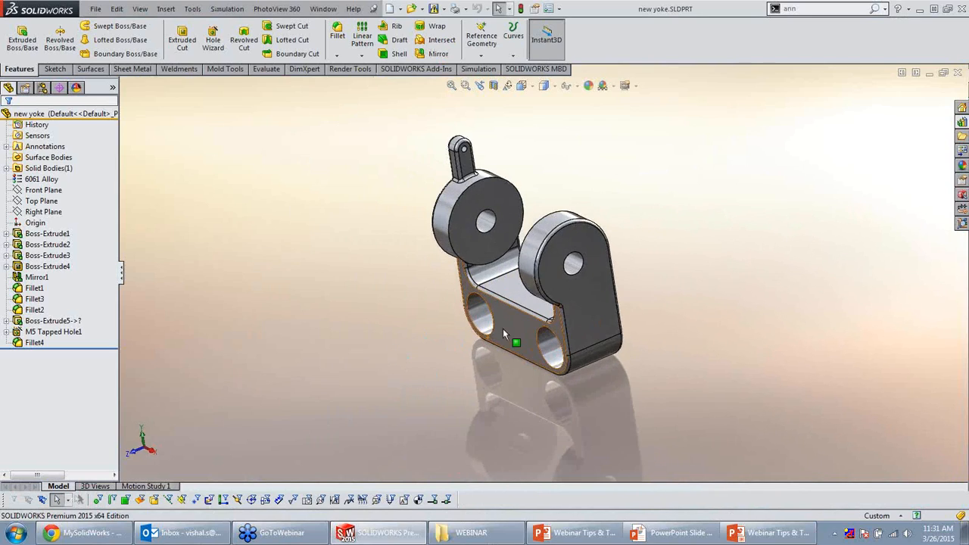
pyautogui.scroll(-3, 518, 307)
pyautogui.click(518, 306)
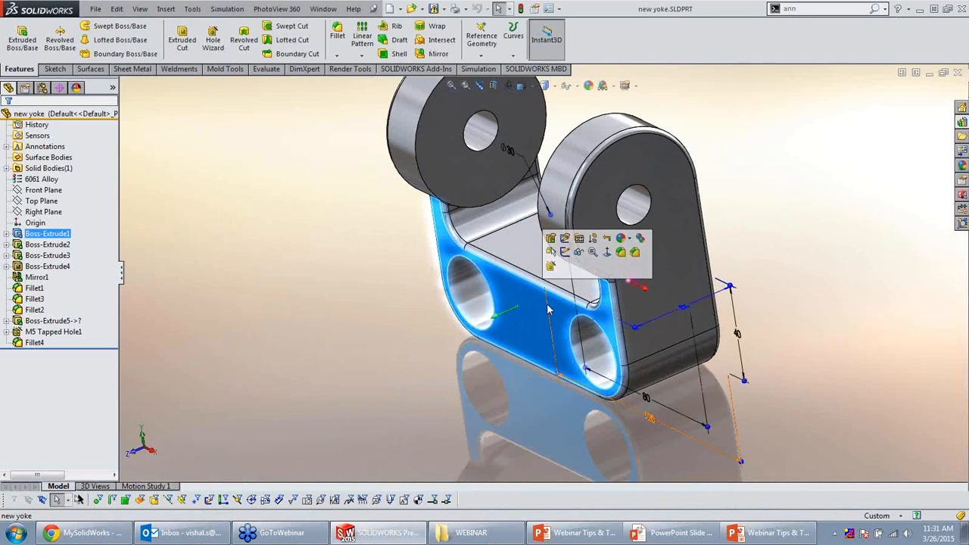
pyautogui.click(358, 254)
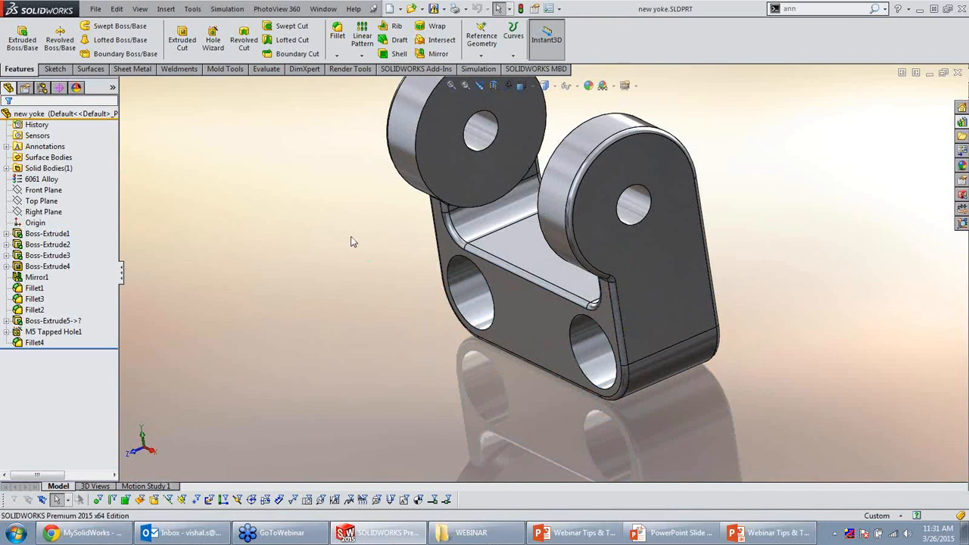
pyautogui.scroll(3, 351, 242)
pyautogui.moveTo(310, 260); pyautogui.dragTo(551, 313, button='middle')
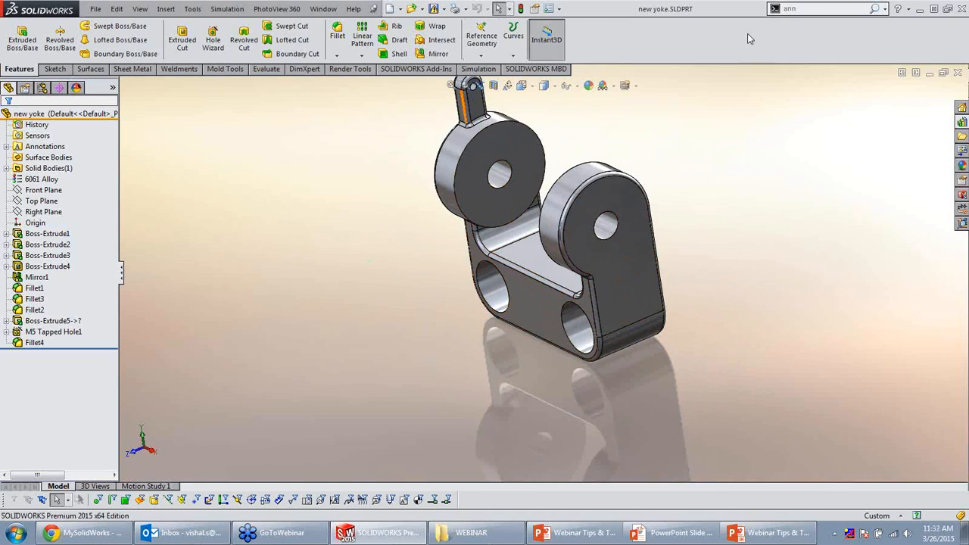
# Switch the search scope to Files and Models, using the existing search term "ann".
pyautogui.click(962, 196)
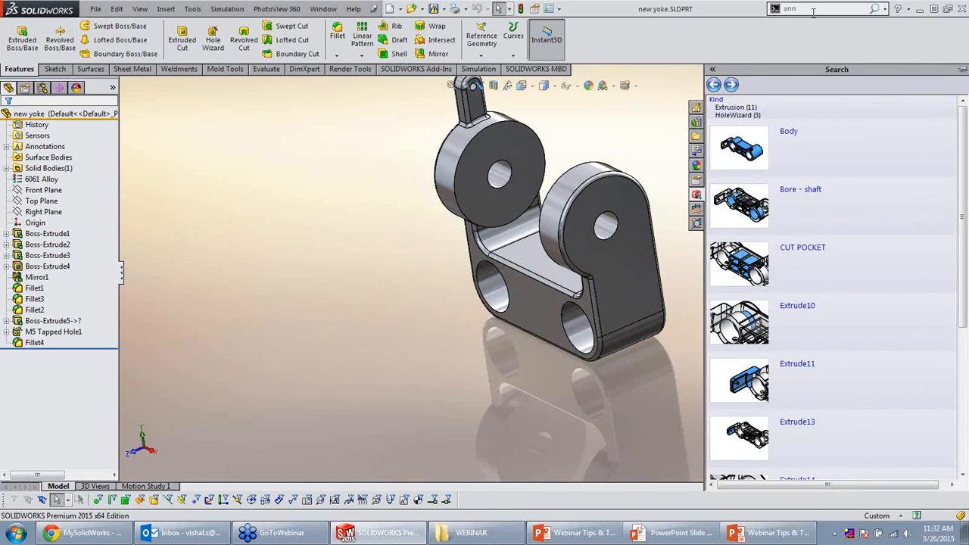
pyautogui.click(884, 8)
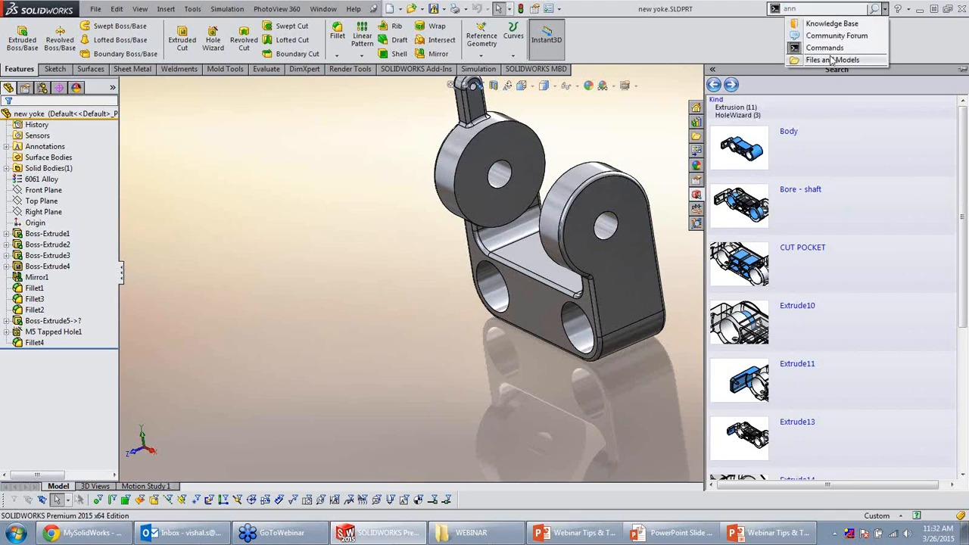
pyautogui.click(870, 59)
# Review the available search keywords and rerun the recent search on the miter saw demo's Components folder under D:\SOLIDWORKS DEMO.
pyautogui.click(816, 11)
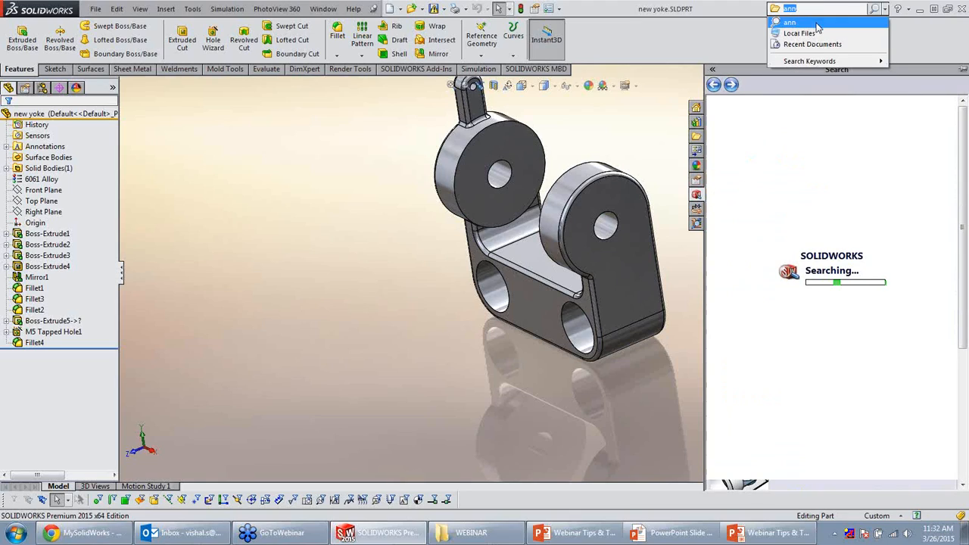
pyautogui.moveTo(810, 61)
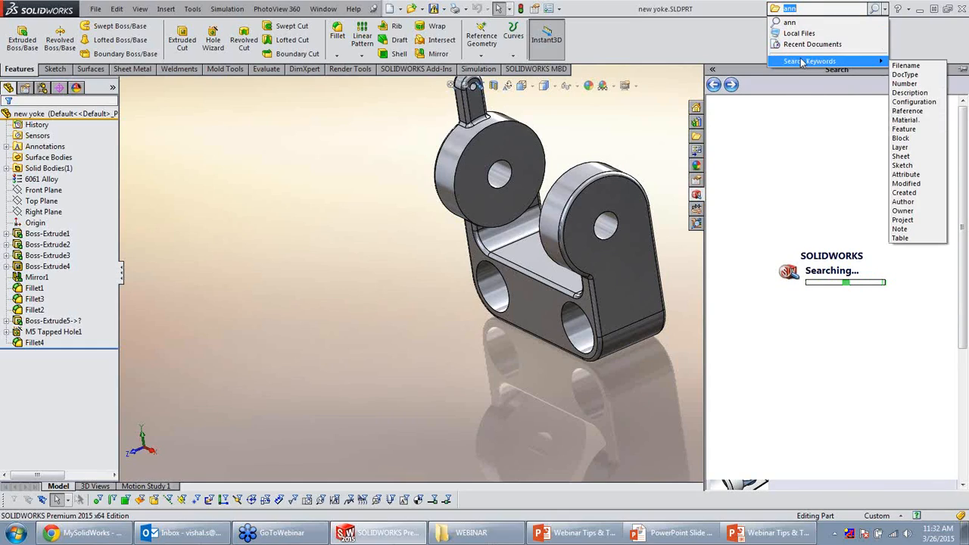
pyautogui.click(793, 146)
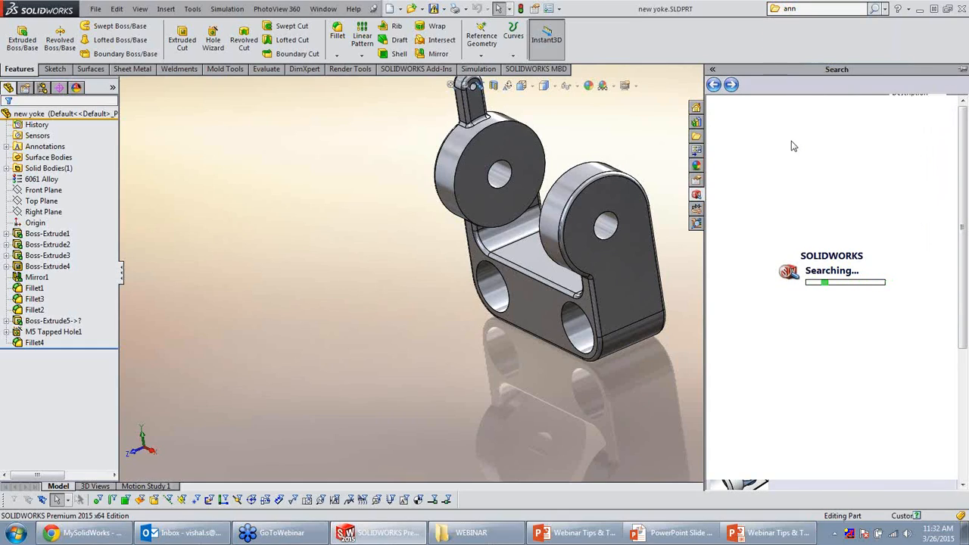
pyautogui.click(811, 9)
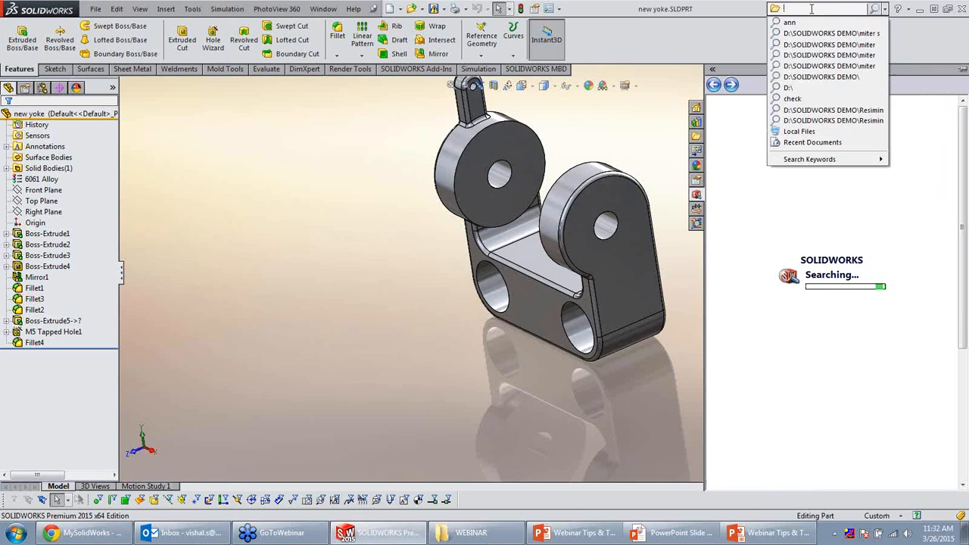
pyautogui.click(828, 43)
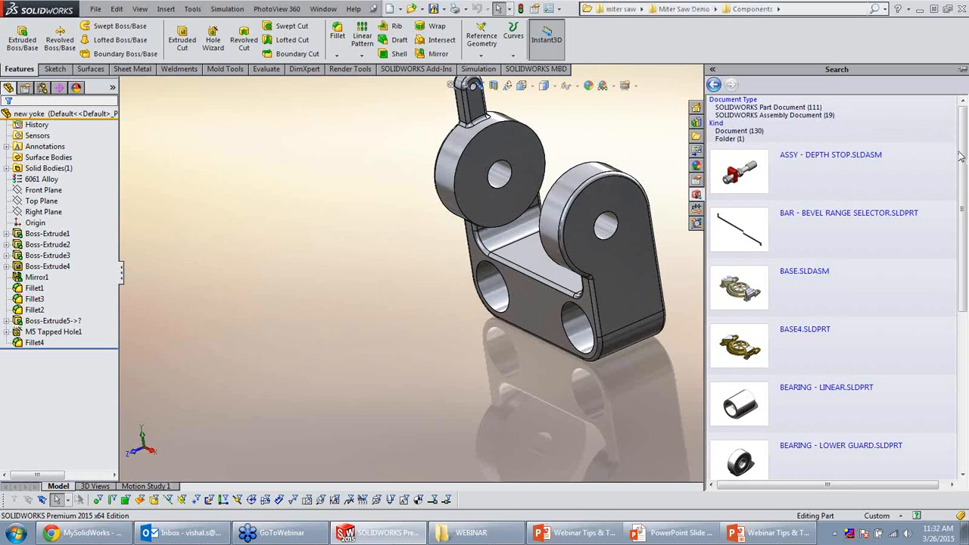
# Find END CAP - LINEAR BEARING 2.SLDPRT on page 4 of the search results and list its individual features.
pyautogui.moveTo(960, 155); pyautogui.dragTo(828, 389)
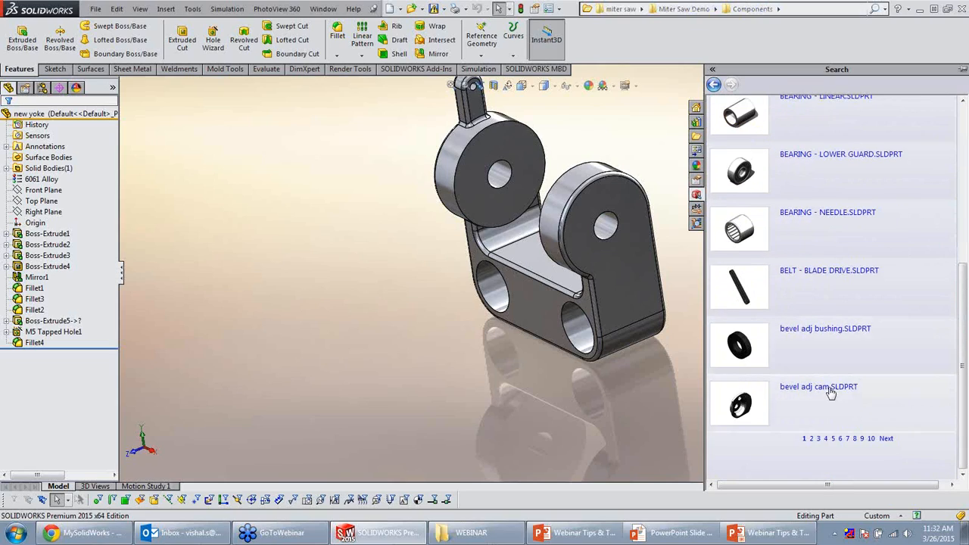
pyautogui.click(828, 439)
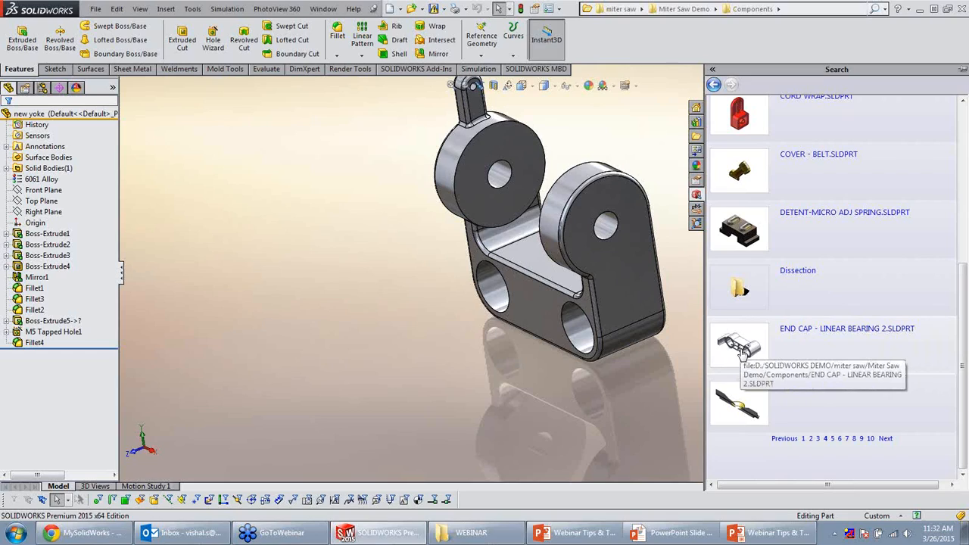
pyautogui.moveTo(740, 350); pyautogui.dragTo(541, 312)
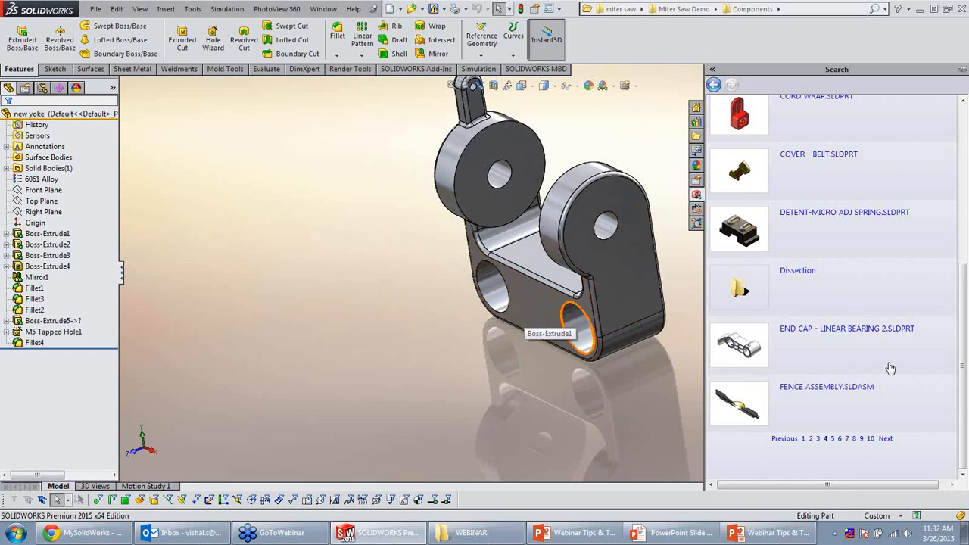
pyautogui.doubleClick(847, 343)
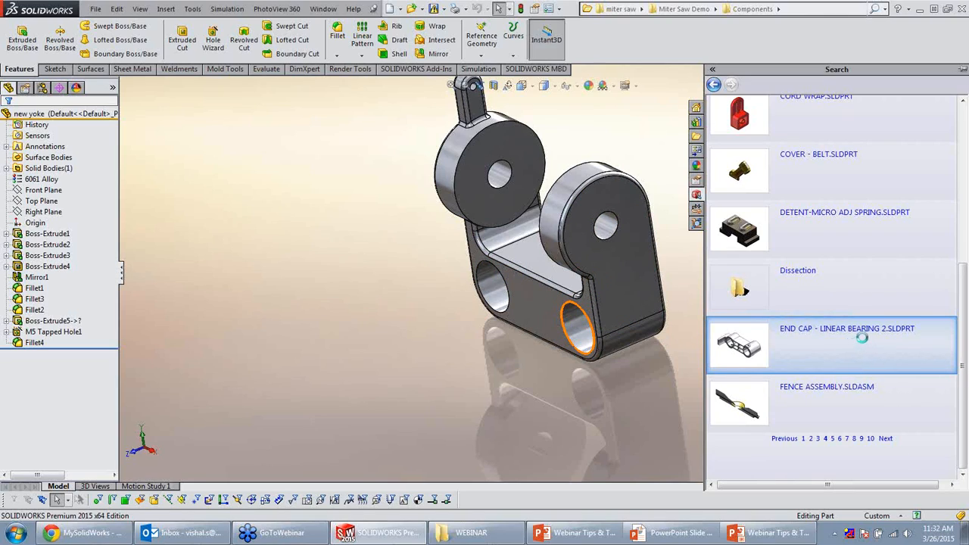
pyautogui.rightClick(868, 329)
pyautogui.click(773, 364)
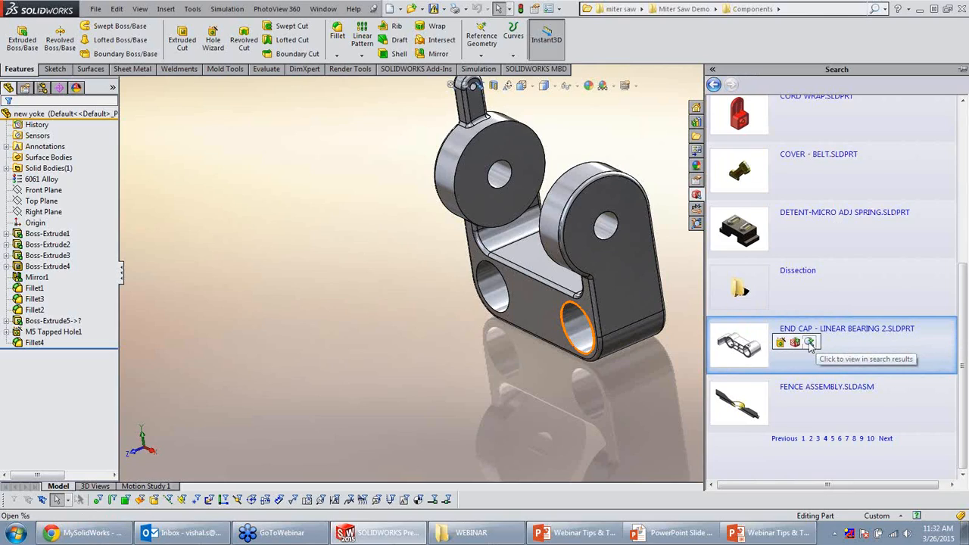
pyautogui.click(809, 343)
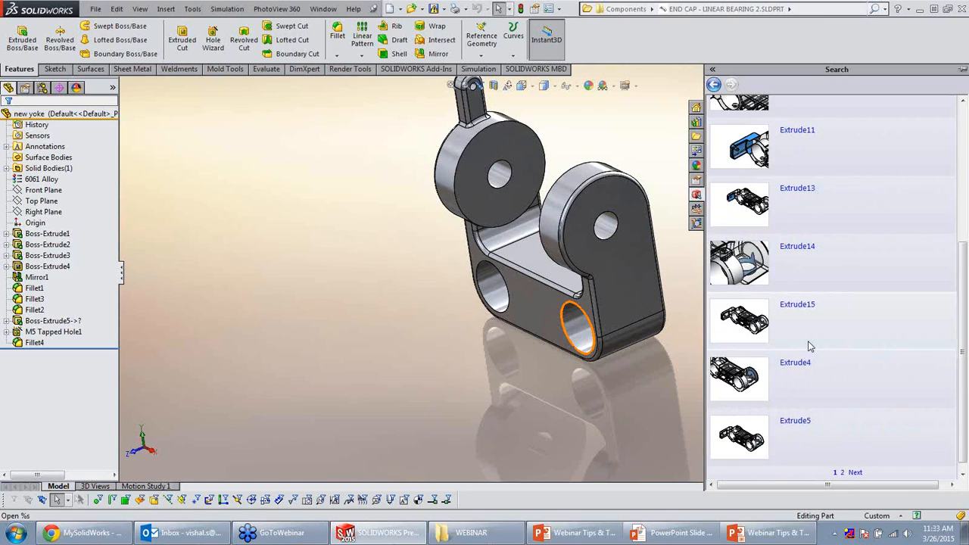
# Reuse the end cap's CUT POCKET feature on the front face of the yoke's base, between the two large bores.
pyautogui.scroll(4, 833, 291)
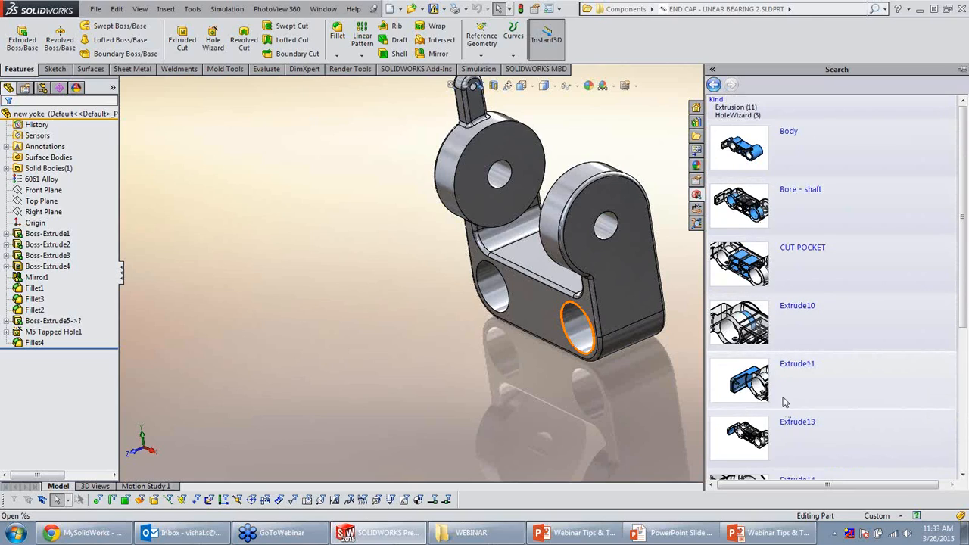
pyautogui.scroll(-3, 535, 302)
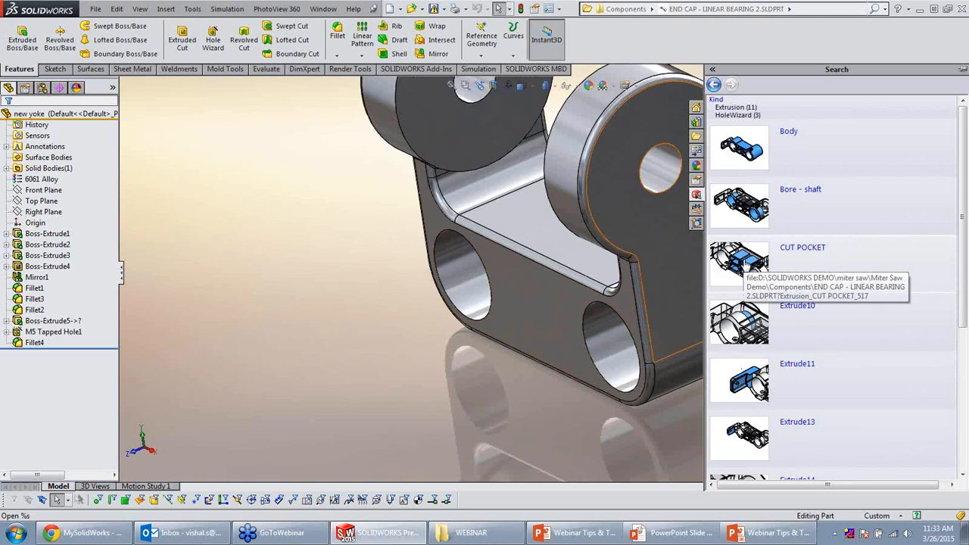
pyautogui.moveTo(743, 263); pyautogui.dragTo(520, 317)
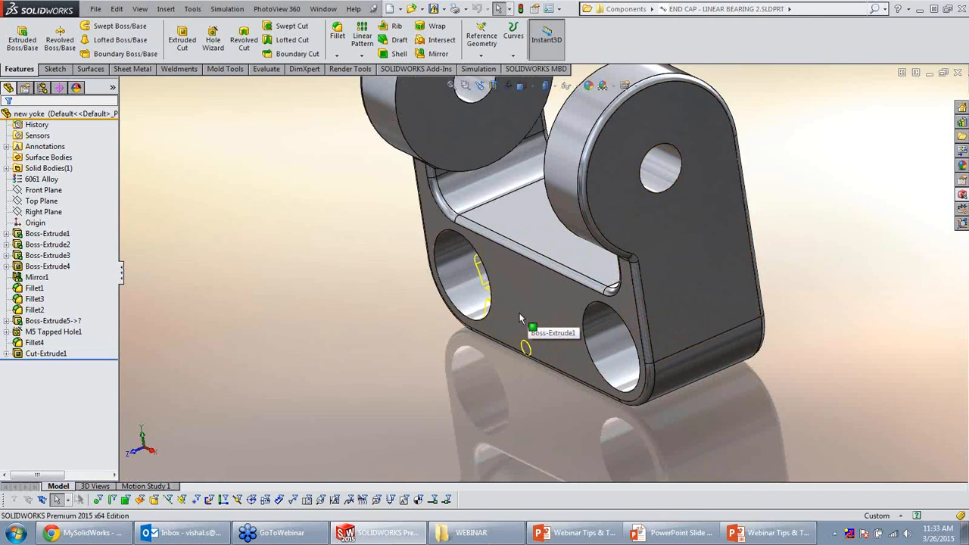
pyautogui.moveTo(525, 305)
pyautogui.mouseDown(button='middle')
pyautogui.moveTo(551, 268)
pyautogui.moveTo(539, 317)
pyautogui.mouseUp(button='middle')
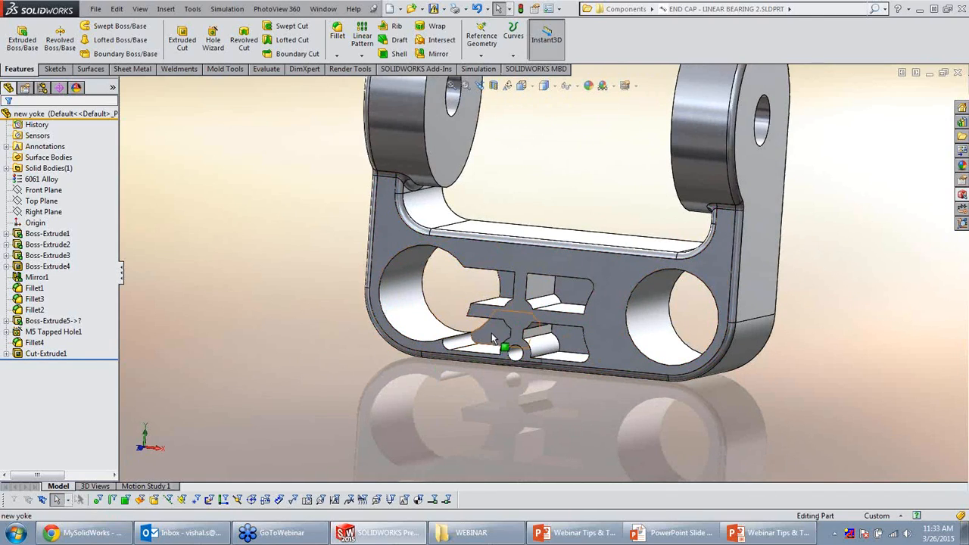
# Edit the pocket cut's sketch so the left end point of its 80 mm dimension is concentric with the left bore's edge, and rebuild.
pyautogui.moveTo(493, 341); pyautogui.dragTo(463, 345, button='middle')
pyautogui.click(6, 355)
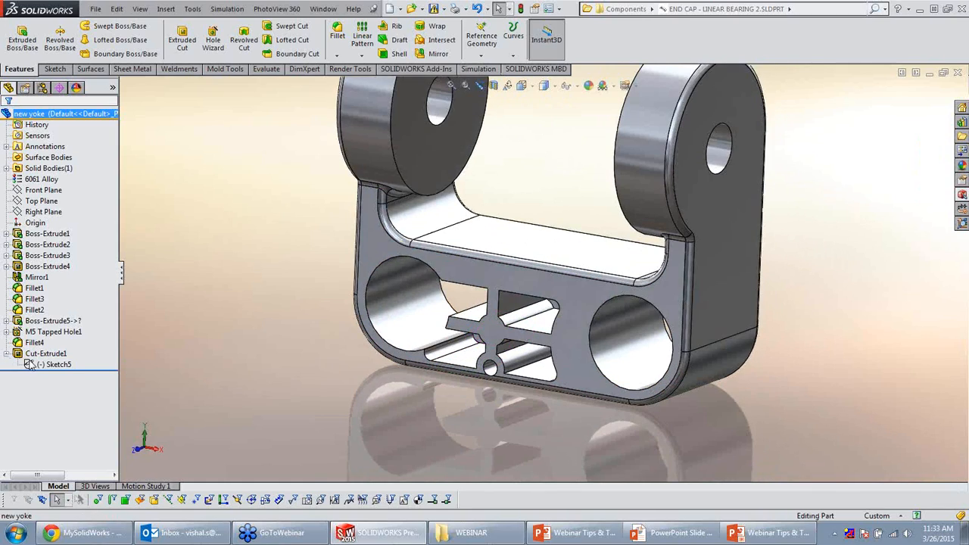
pyautogui.click(33, 364)
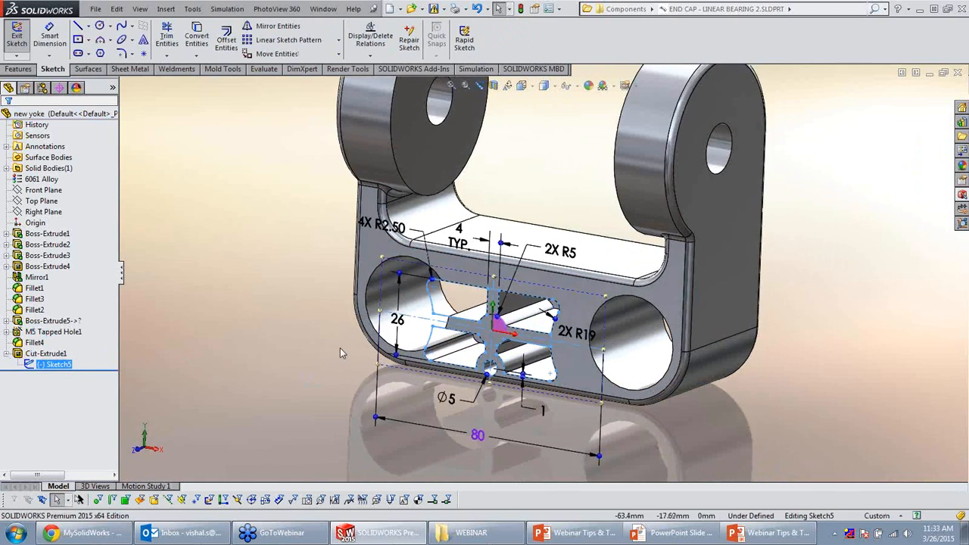
pyautogui.click(381, 313)
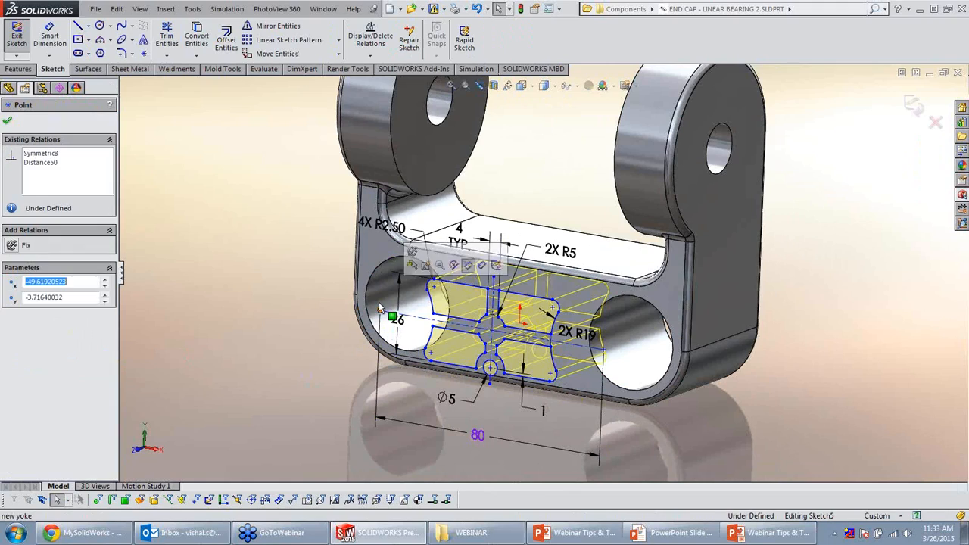
pyautogui.click(372, 285)
pyautogui.keyDown('ctrl'); pyautogui.click(373, 285); pyautogui.keyUp('ctrl')
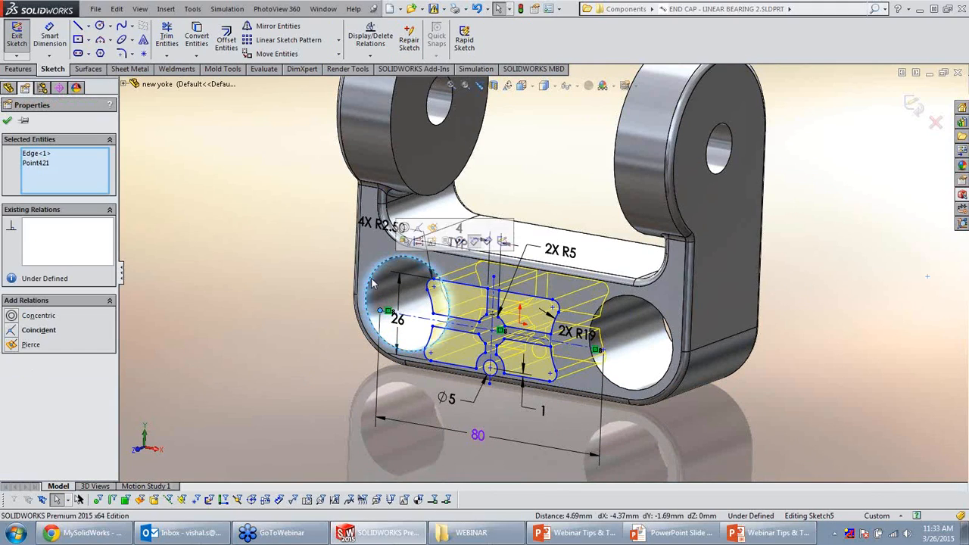
pyautogui.click(428, 218)
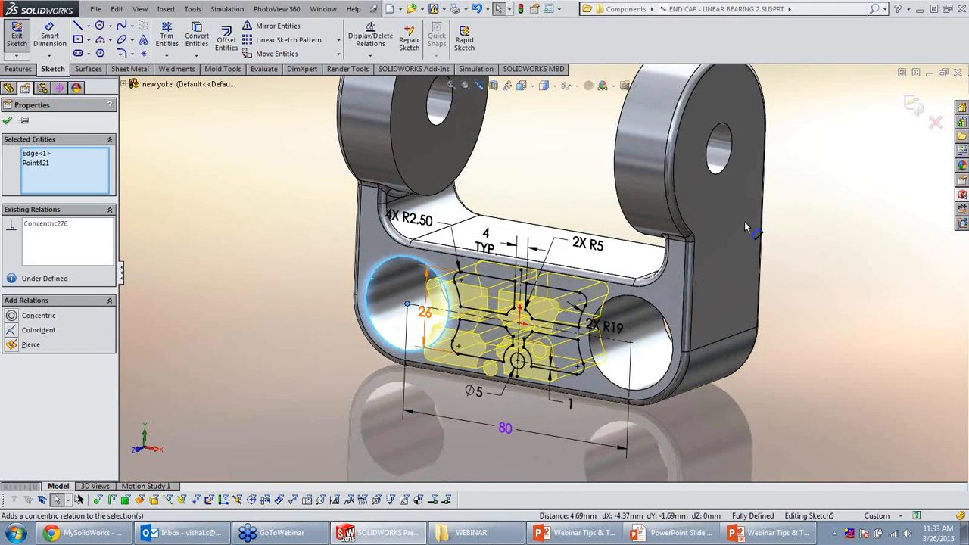
pyautogui.click(911, 112)
pyautogui.click(915, 109)
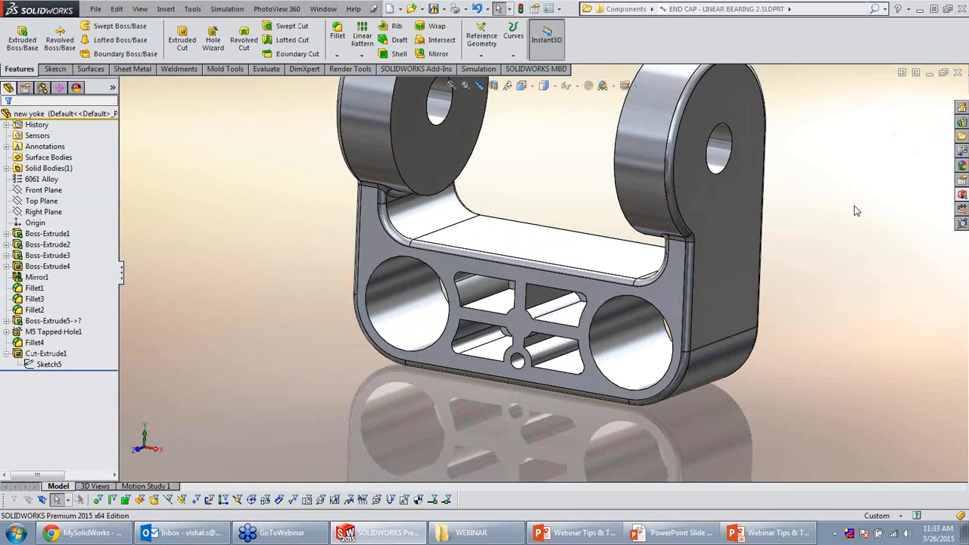
# Review the yoke's feature rebuild statistics, highlighting Cut-Extrude1, Fillet2, Sketch5, Fillet4 and Boss-Extrude2 in the model.
pyautogui.moveTo(742, 280); pyautogui.dragTo(521, 327, button='middle')
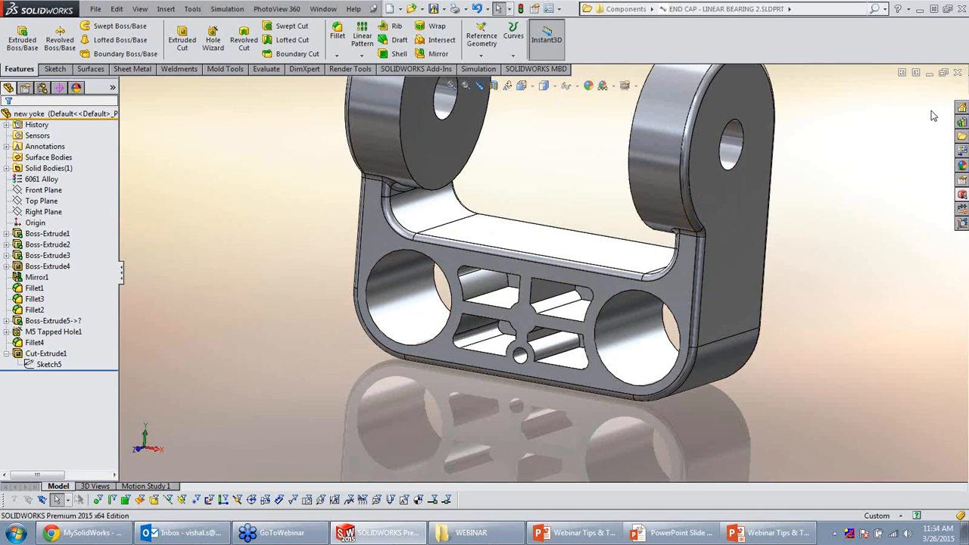
pyautogui.press('f')
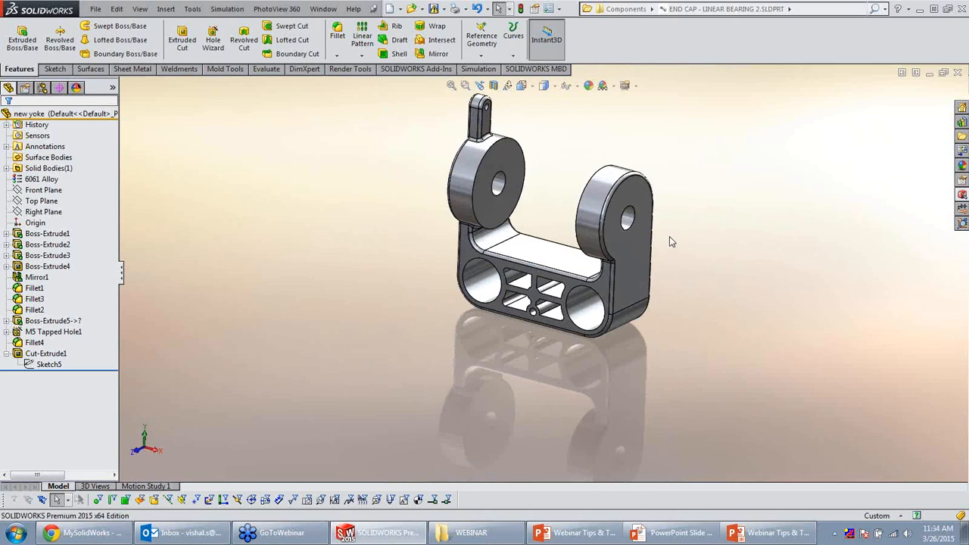
pyautogui.click(189, 9)
pyautogui.click(231, 441)
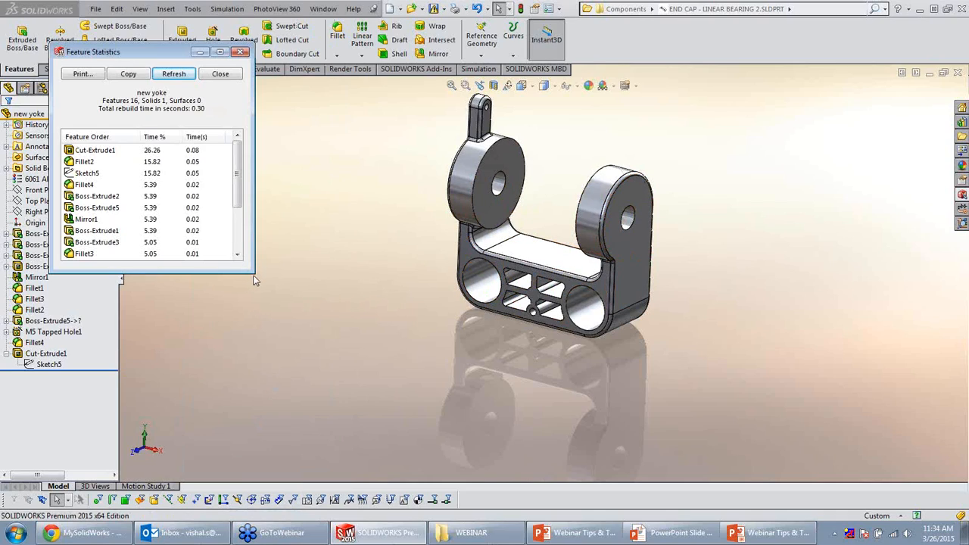
pyautogui.moveTo(256, 275); pyautogui.dragTo(317, 384)
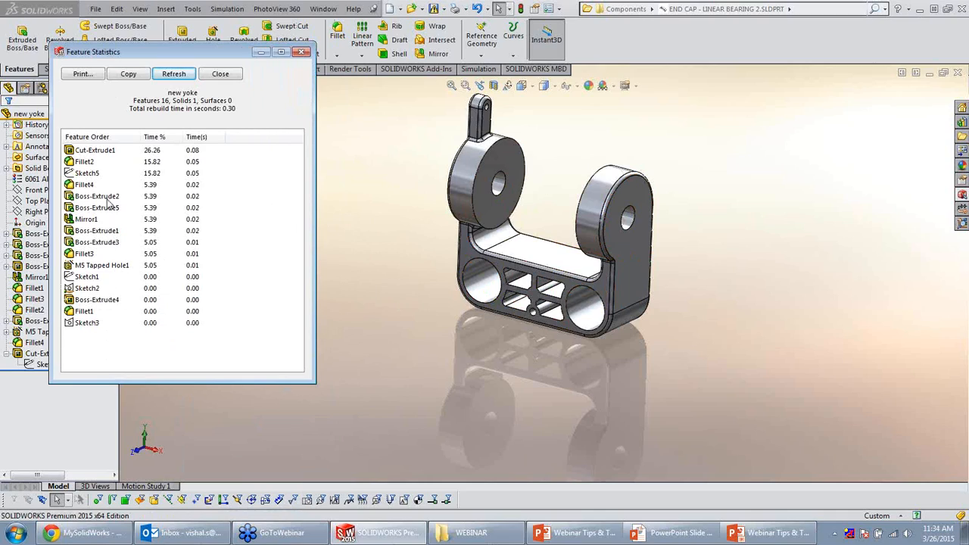
pyautogui.click(95, 153)
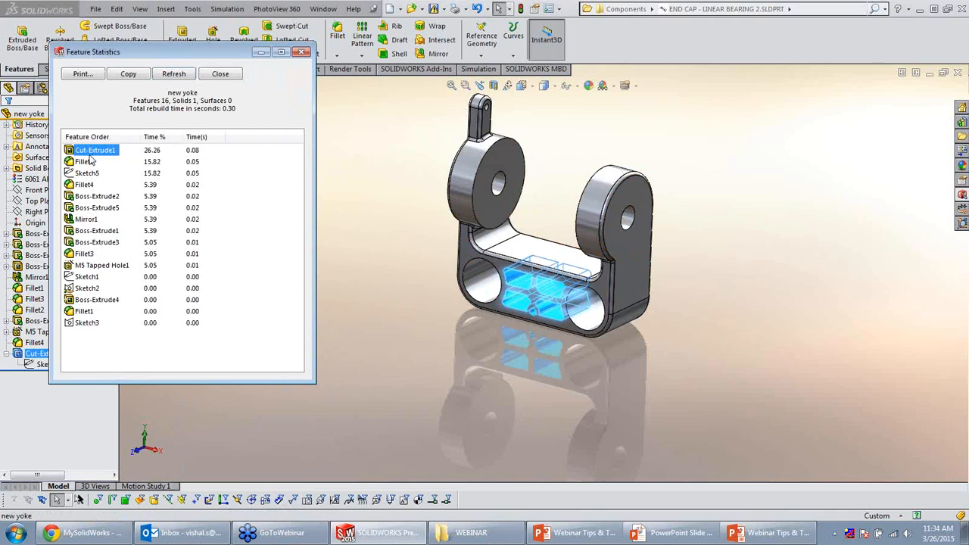
pyautogui.click(87, 161)
pyautogui.click(86, 174)
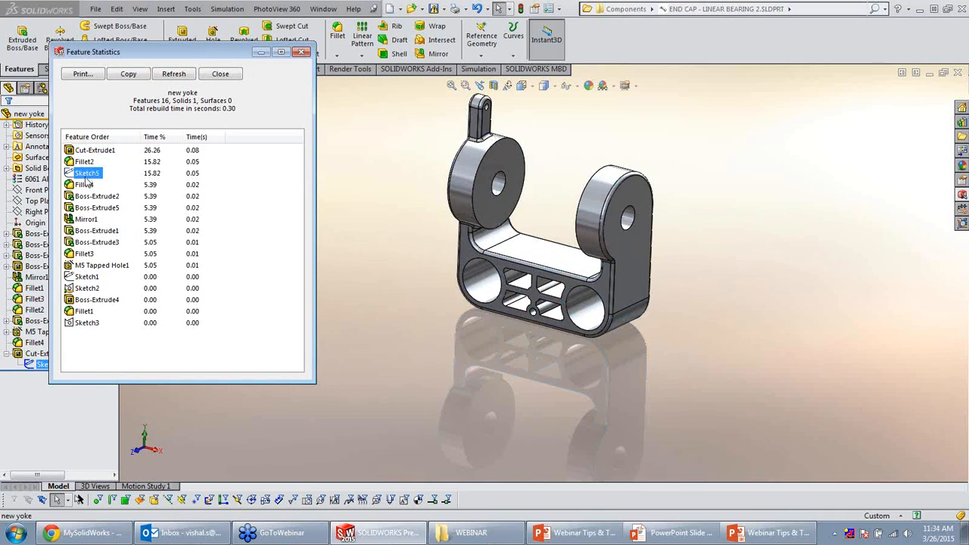
pyautogui.click(85, 184)
pyautogui.click(93, 197)
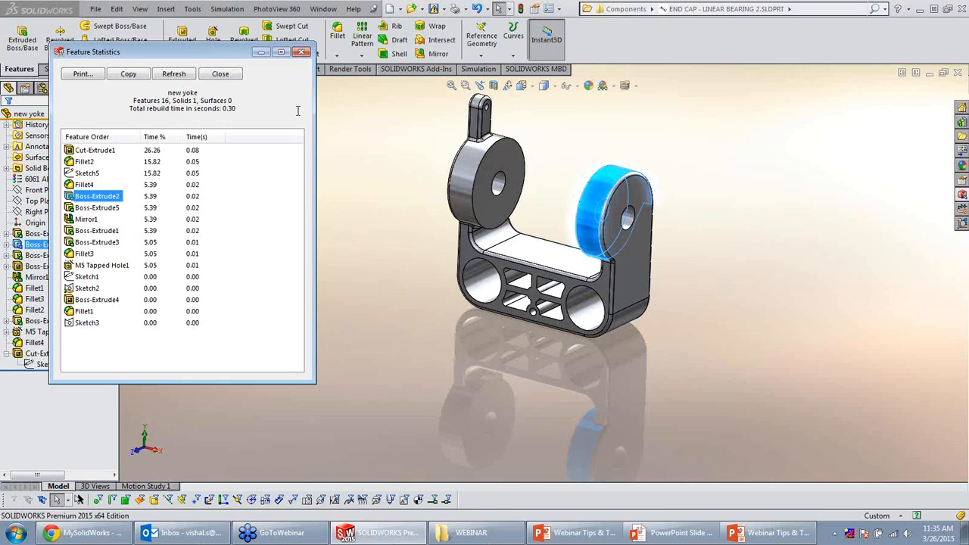
pyautogui.click(302, 51)
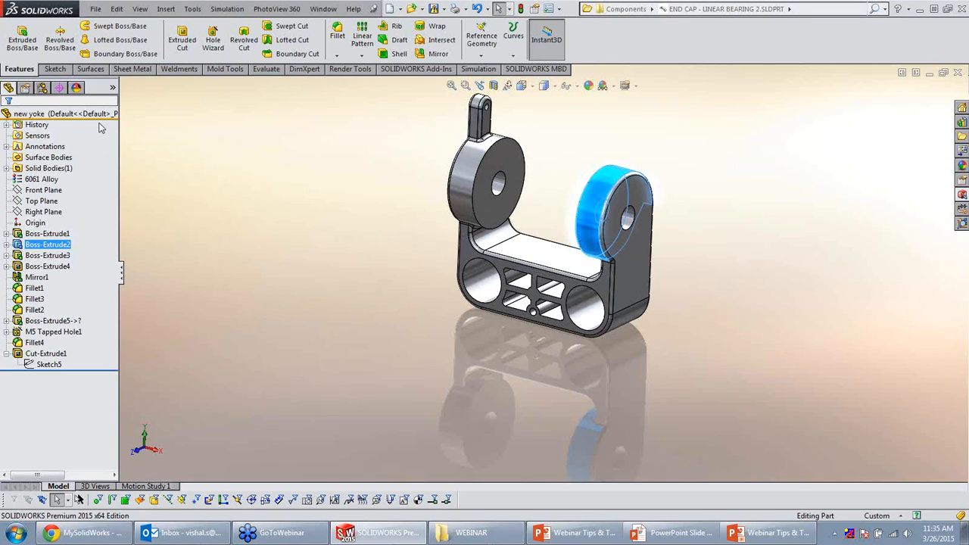
# Freeze all of the yoke's features from Boss-Extrude1 through Cut-Extrude1.
pyautogui.moveTo(108, 119); pyautogui.dragTo(50, 368)
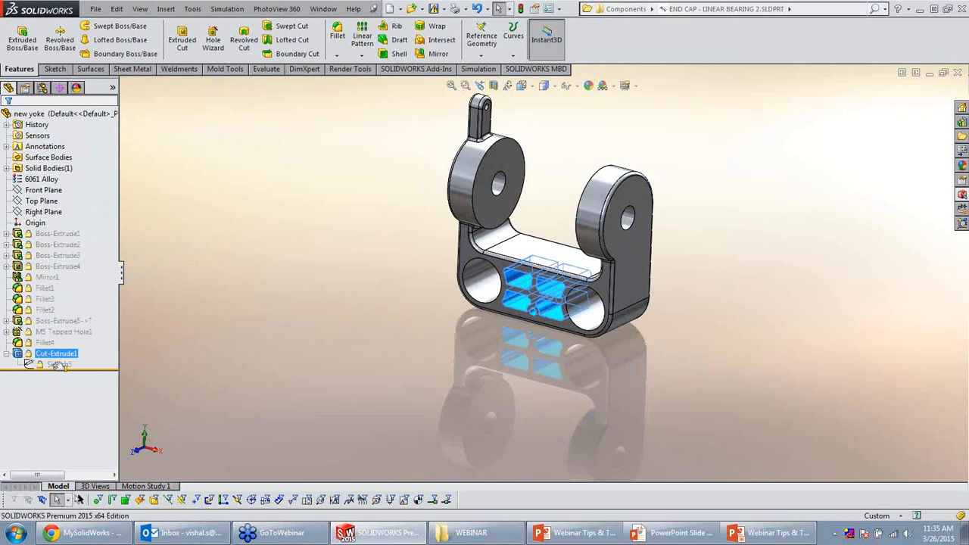
pyautogui.click(357, 248)
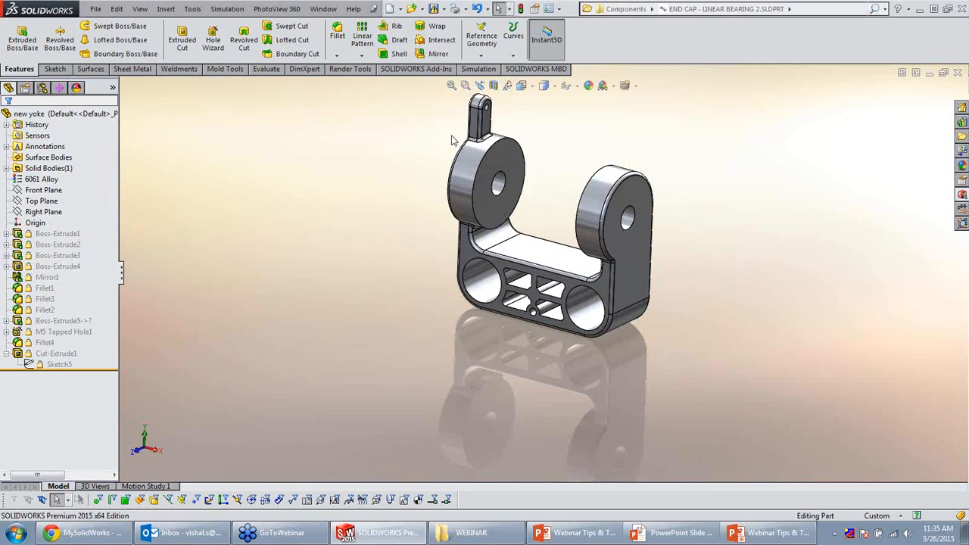
# Try to edit the 16 mm arm hole's diameter and check which commands are available for the frozen Boss-Extrude4.
pyautogui.scroll(-4, 657, 214)
pyautogui.click(655, 218)
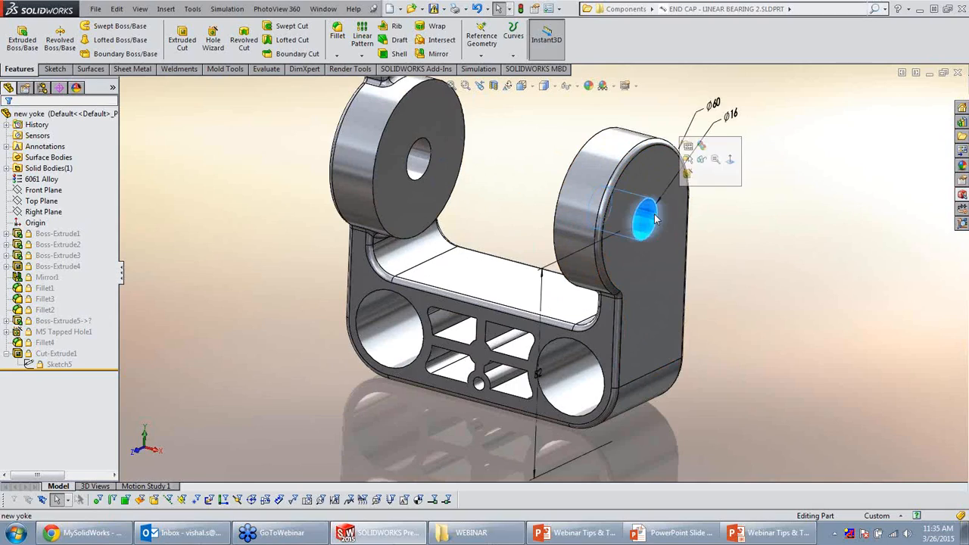
pyautogui.doubleClick(731, 115)
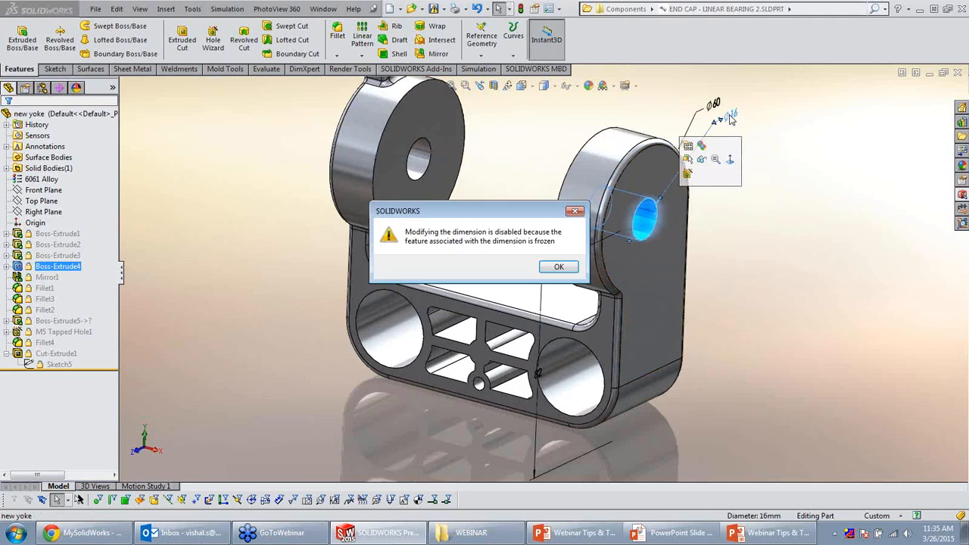
pyautogui.click(558, 265)
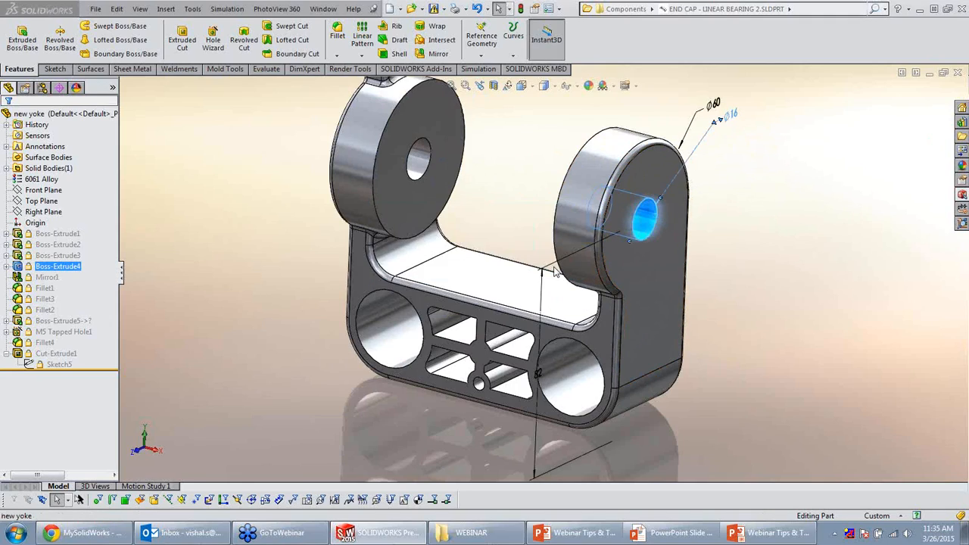
pyautogui.doubleClick(730, 115)
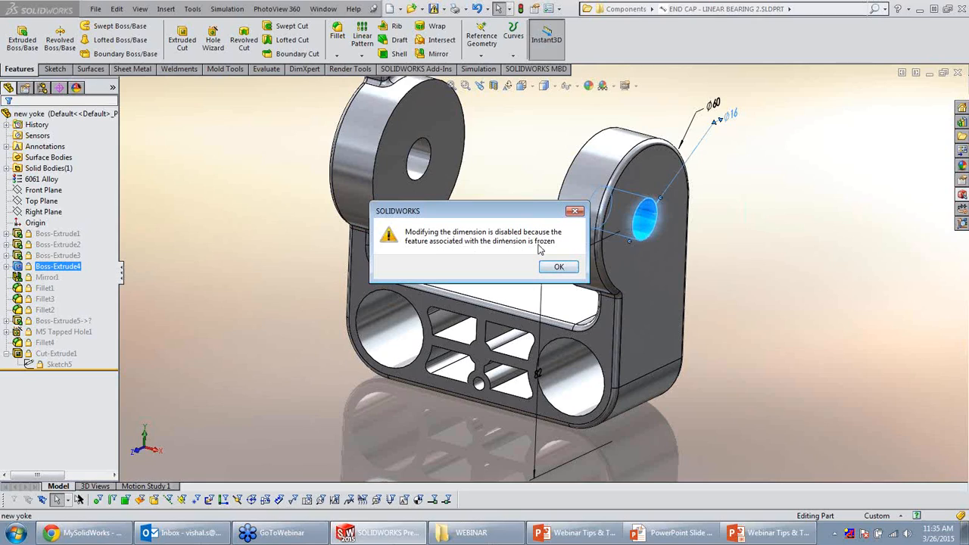
pyautogui.click(564, 269)
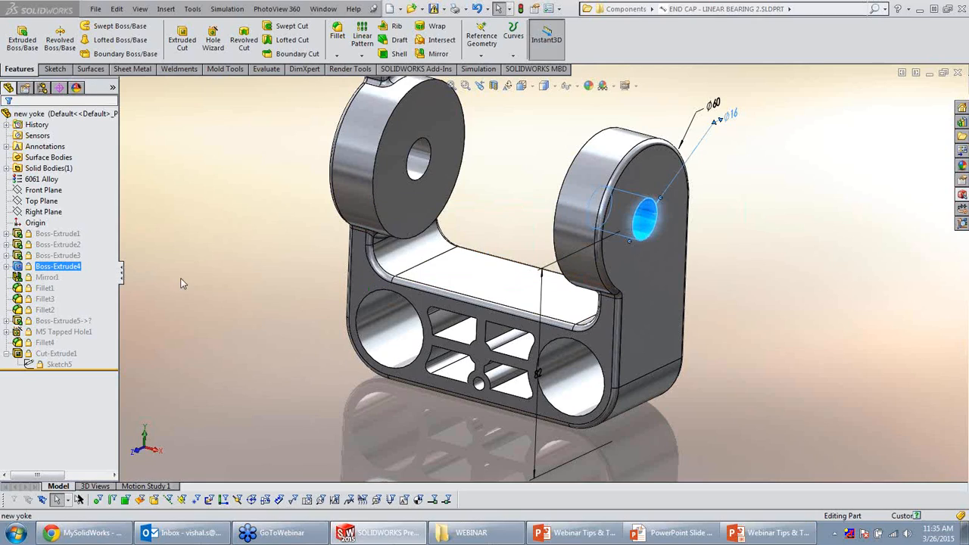
pyautogui.rightClick(53, 271)
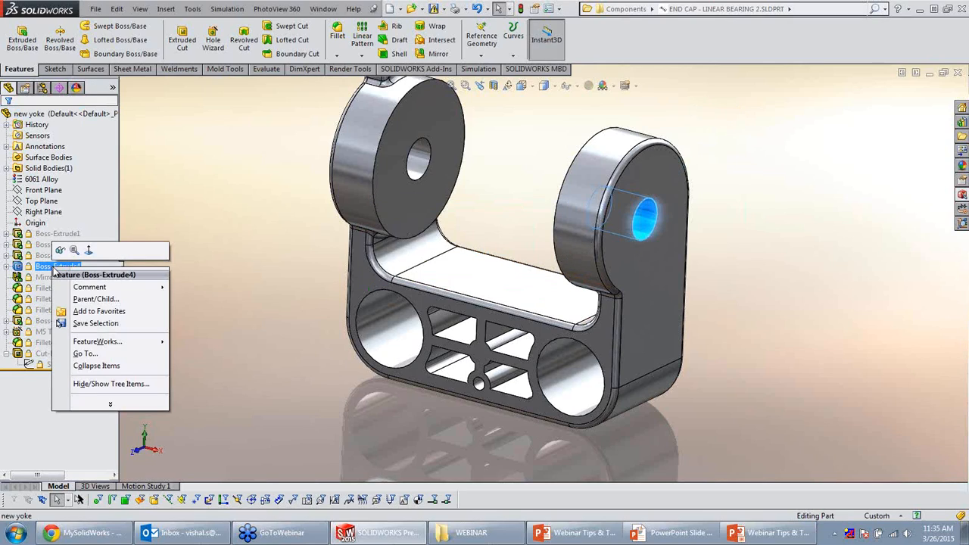
pyautogui.click(216, 296)
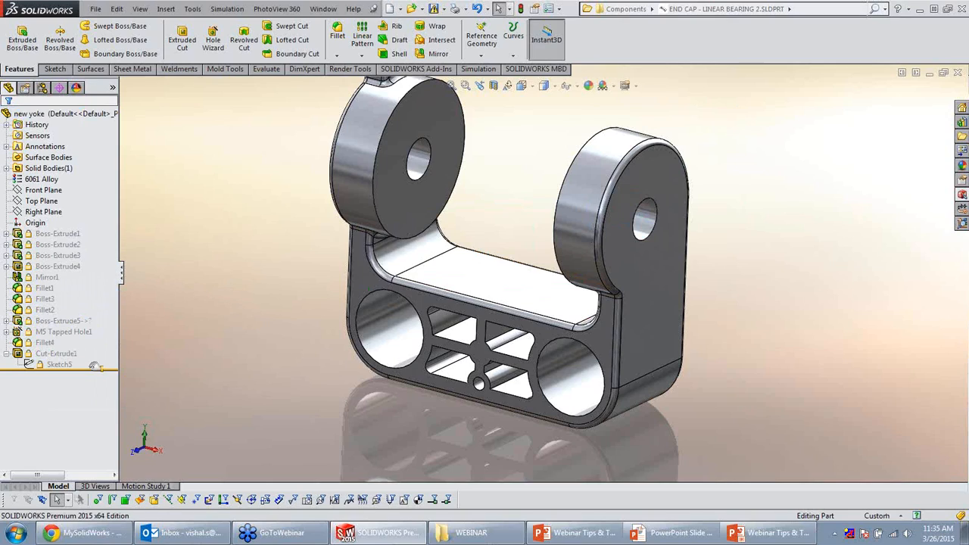
# Unfreeze Boss-Extrude4 and the features after it, display the arm hole's dimensions, and refreeze everything through Cut-Extrude1.
pyautogui.moveTo(94, 365); pyautogui.dragTo(97, 266)
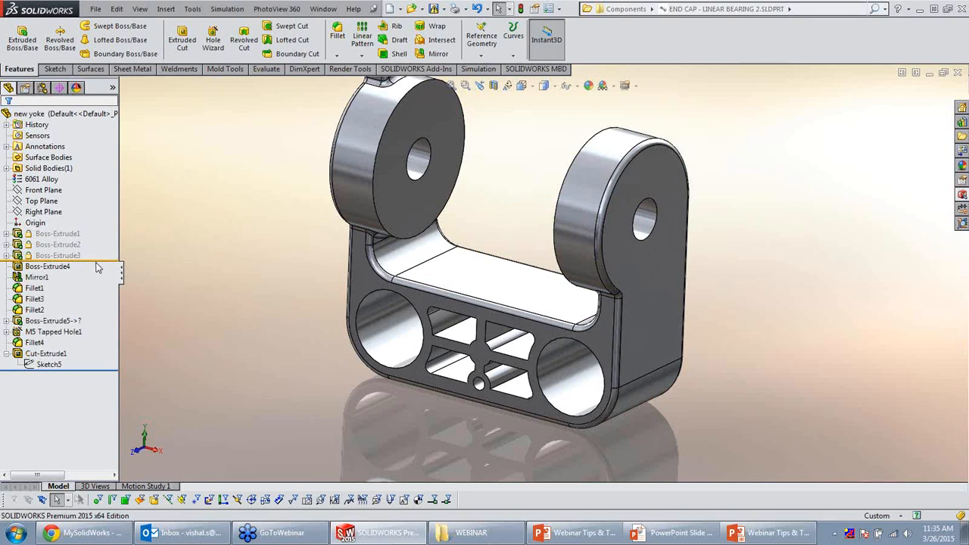
pyautogui.click(648, 213)
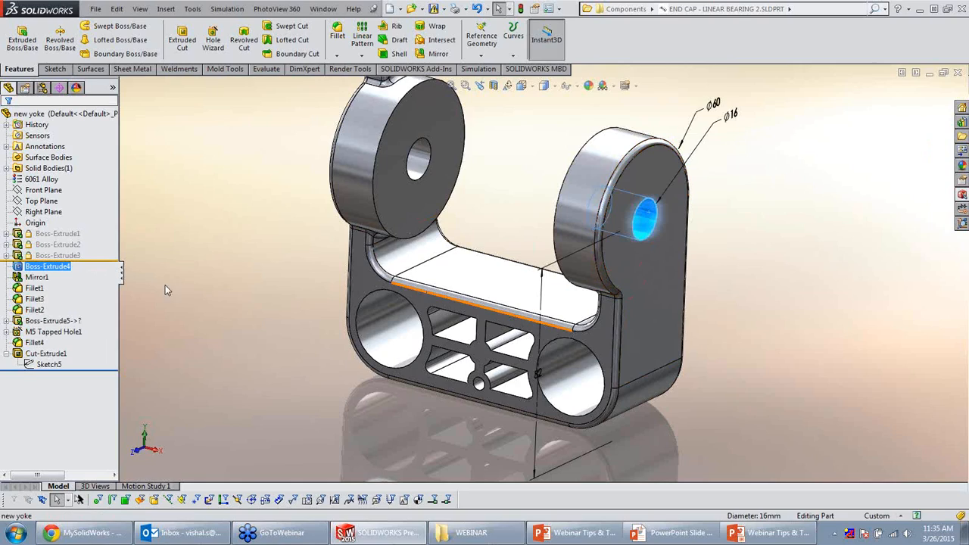
pyautogui.moveTo(99, 261); pyautogui.dragTo(98, 369)
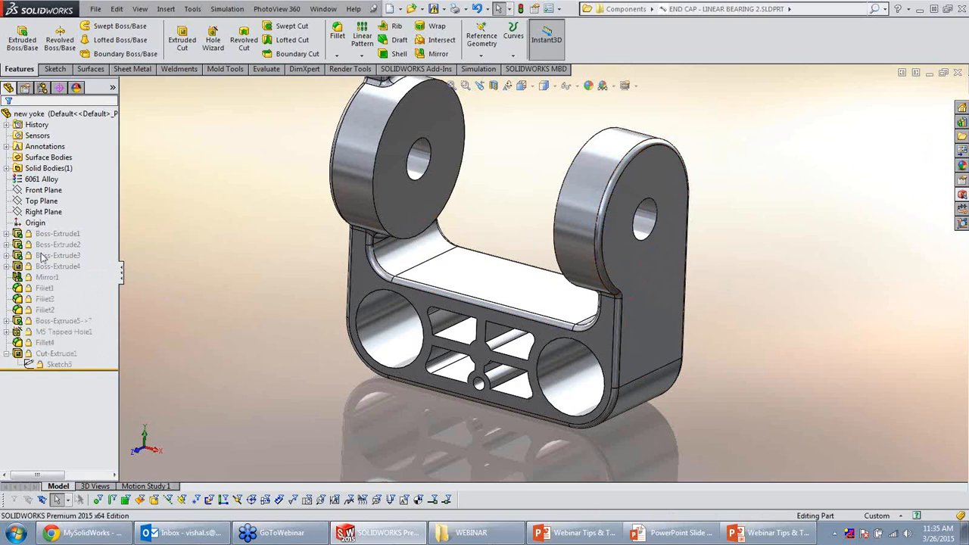
# Check the yoke's total rebuild time with Freeze in the feature statistics.
pyautogui.click(193, 8)
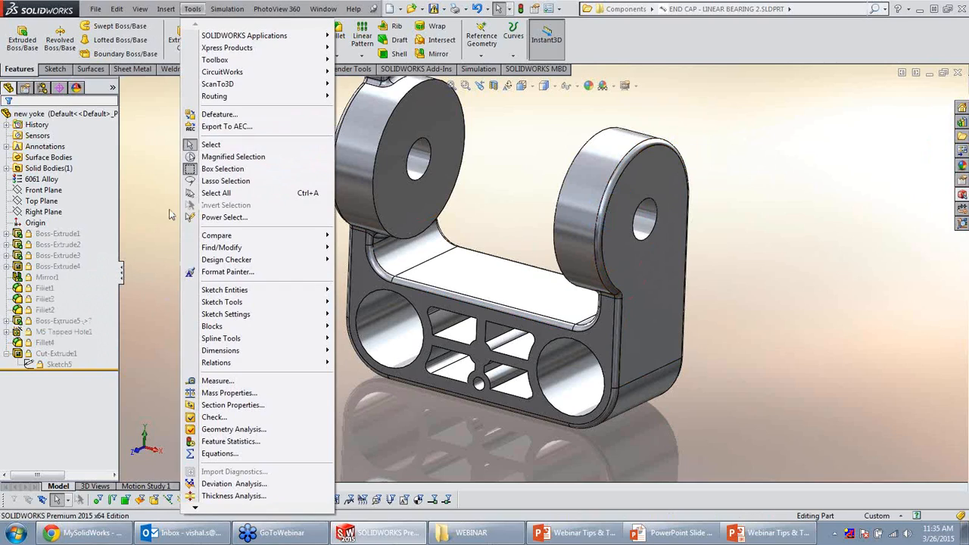
pyautogui.click(228, 441)
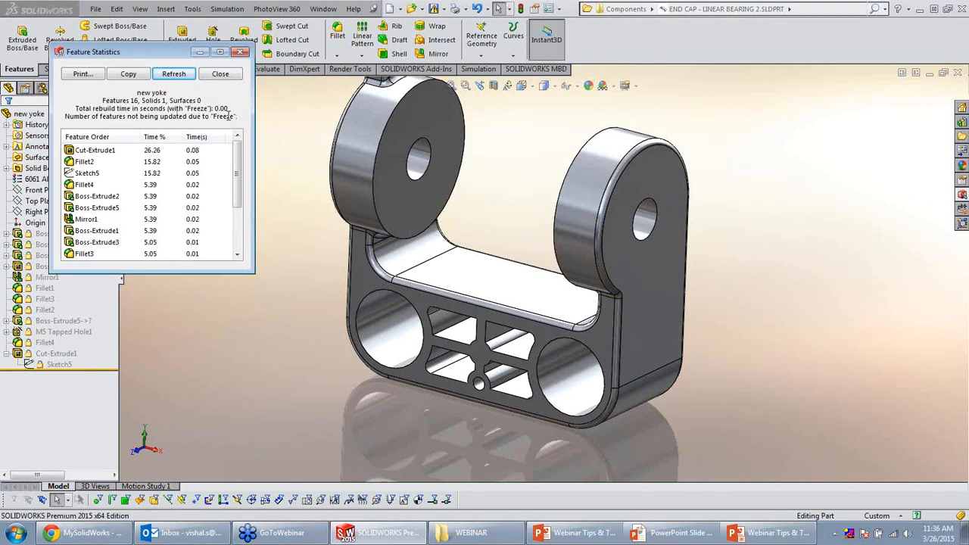
pyautogui.moveTo(214, 108); pyautogui.dragTo(238, 107)
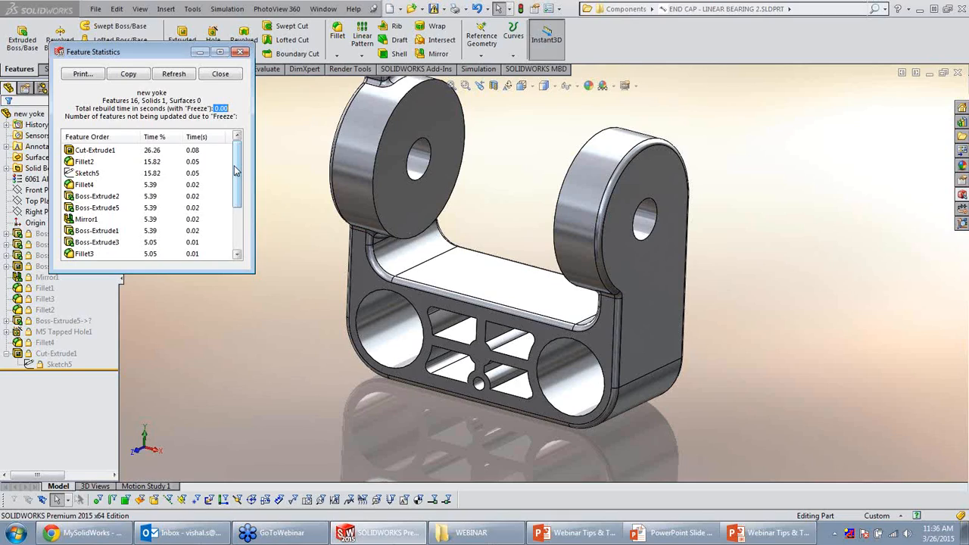
# Close the feature statistics and hide the part rebuild indicators in the new yoke part's feature tree.
pyautogui.click(218, 74)
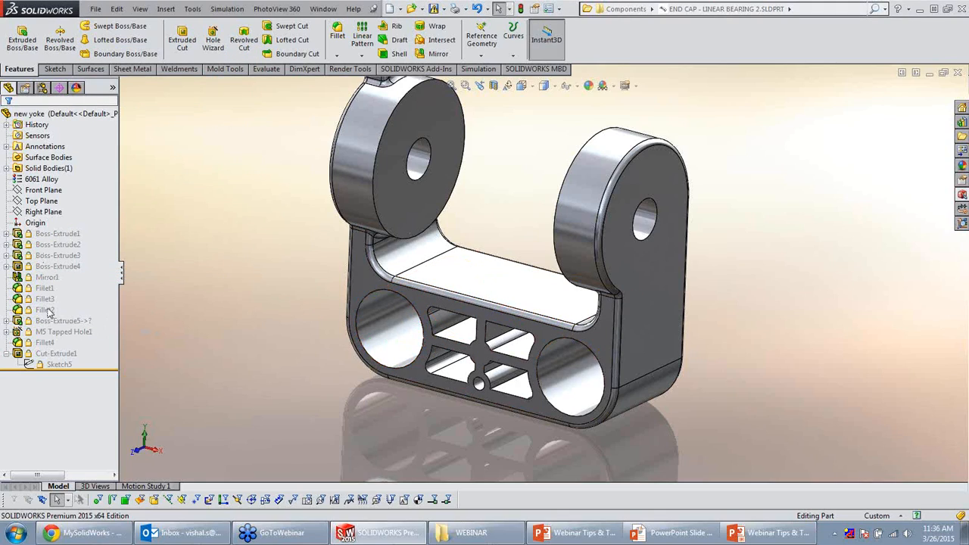
pyautogui.rightClick(59, 365)
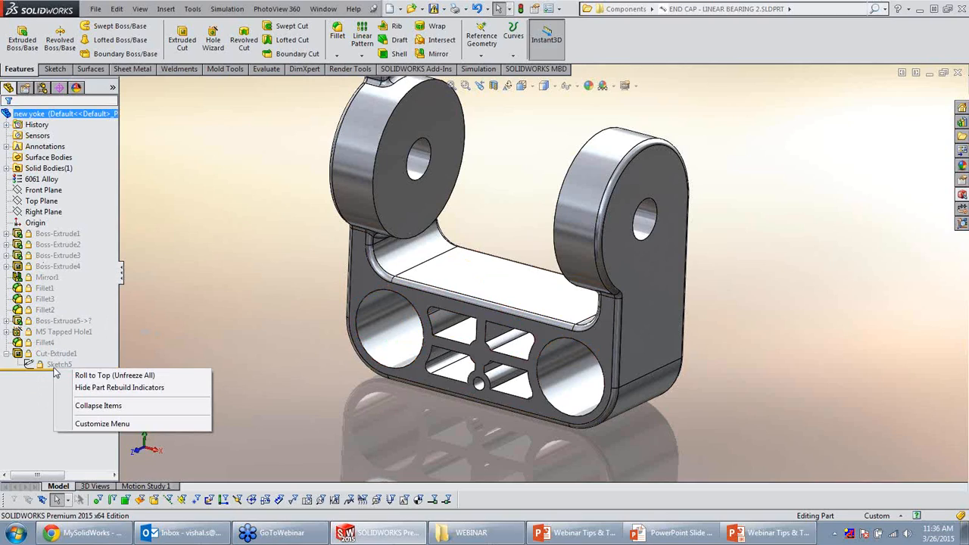
pyautogui.click(95, 387)
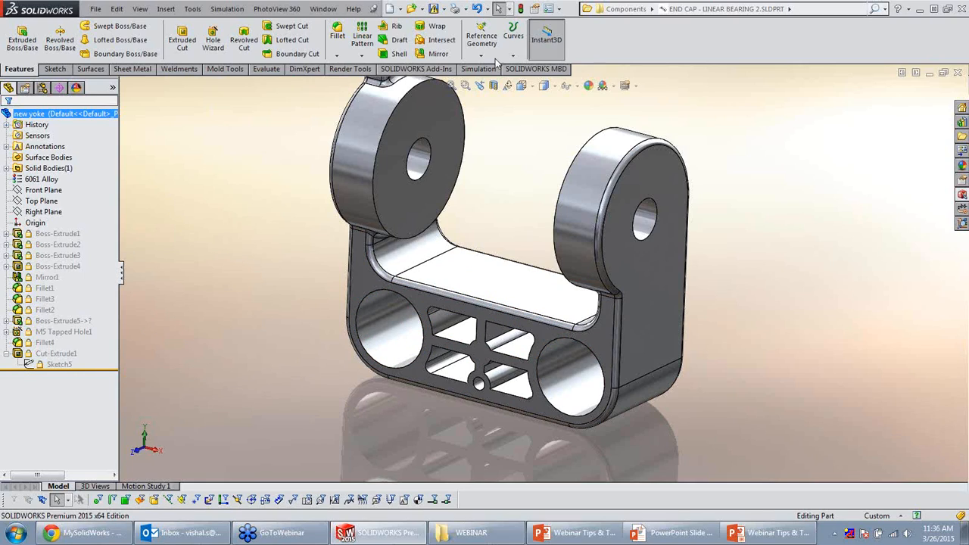
# Close the new yoke part without saving its changes and reopen new yoke.SLDPRT from the tips n tricks folder.
pyautogui.click(958, 71)
pyautogui.click(477, 286)
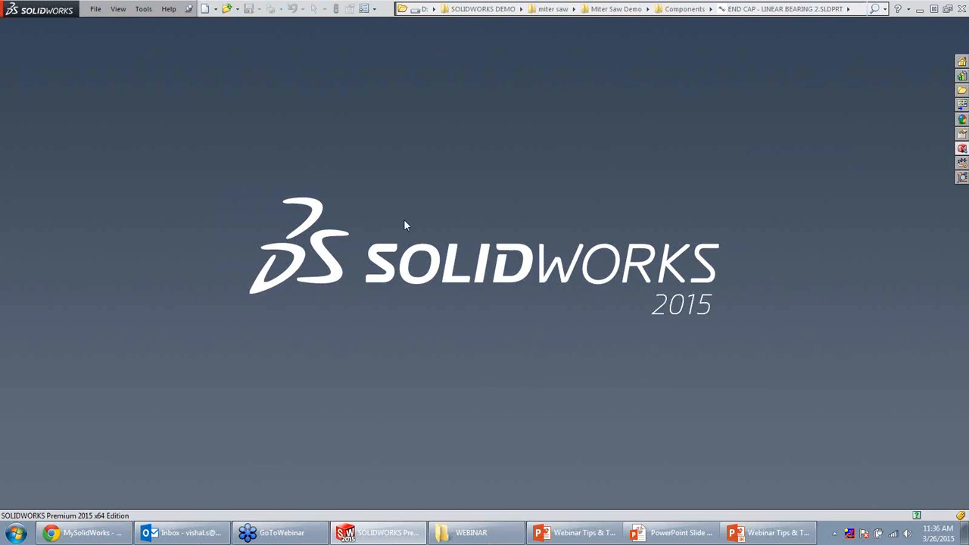
pyautogui.click(95, 9)
pyautogui.click(113, 36)
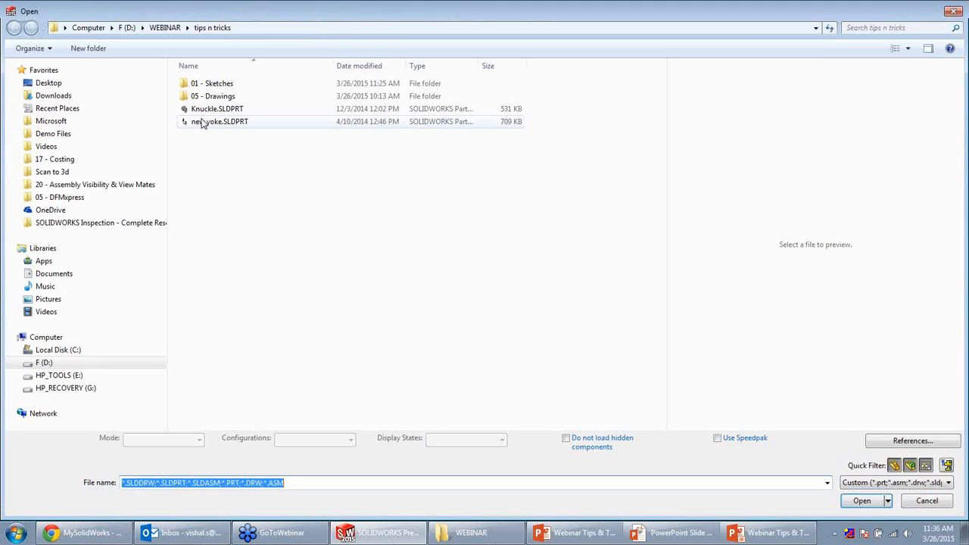
pyautogui.click(201, 122)
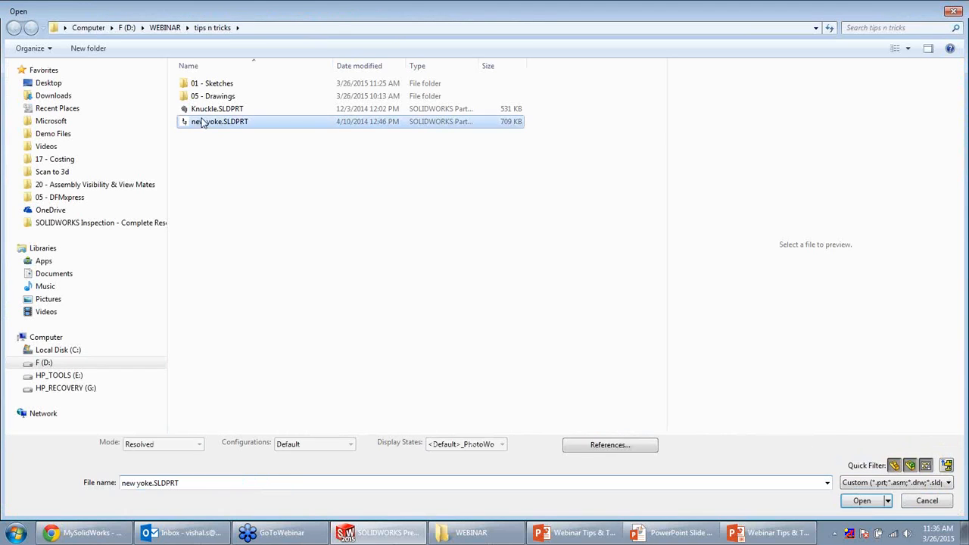
pyautogui.doubleClick(203, 122)
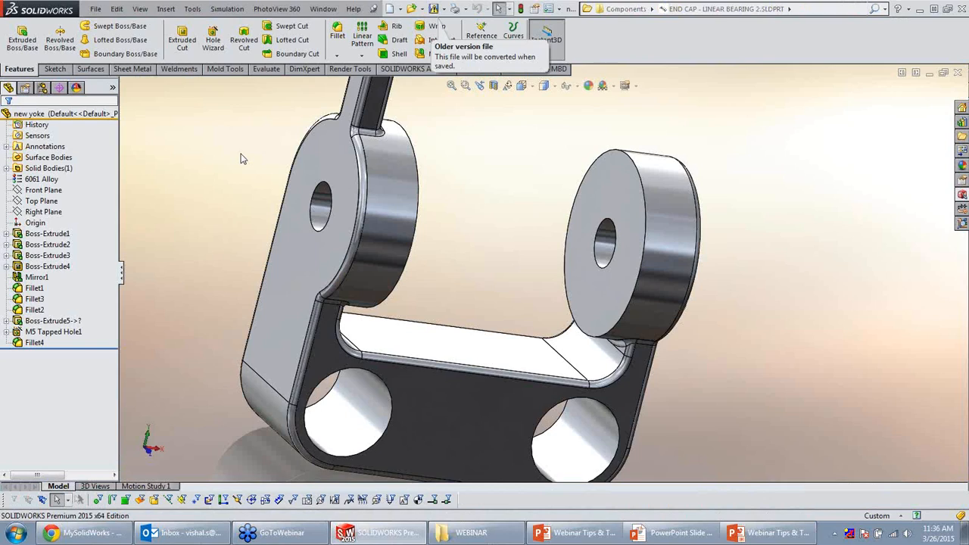
# Open Sketch1 of Boss-Extrude1 for editing and view it normal to the sketch plane.
pyautogui.click(6, 233)
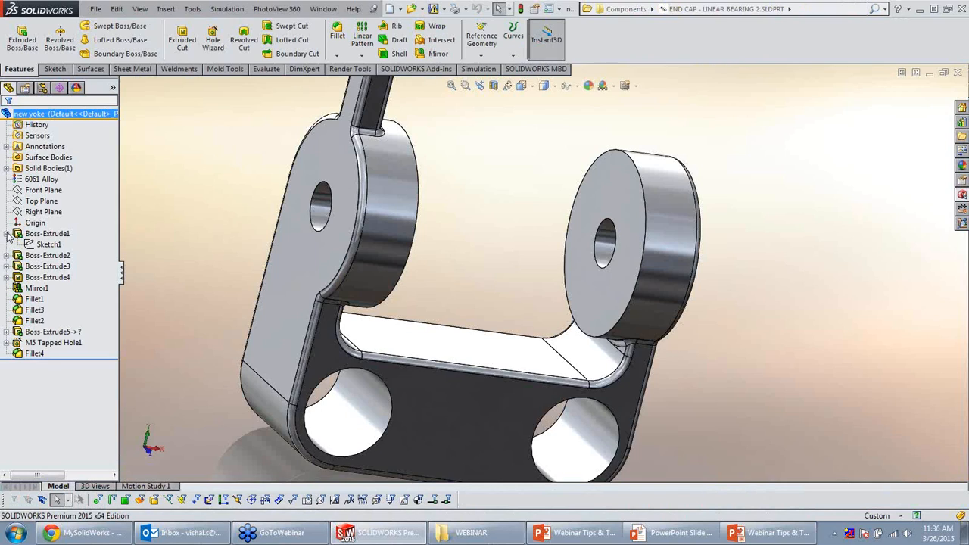
pyautogui.click(48, 245)
pyautogui.click(71, 212)
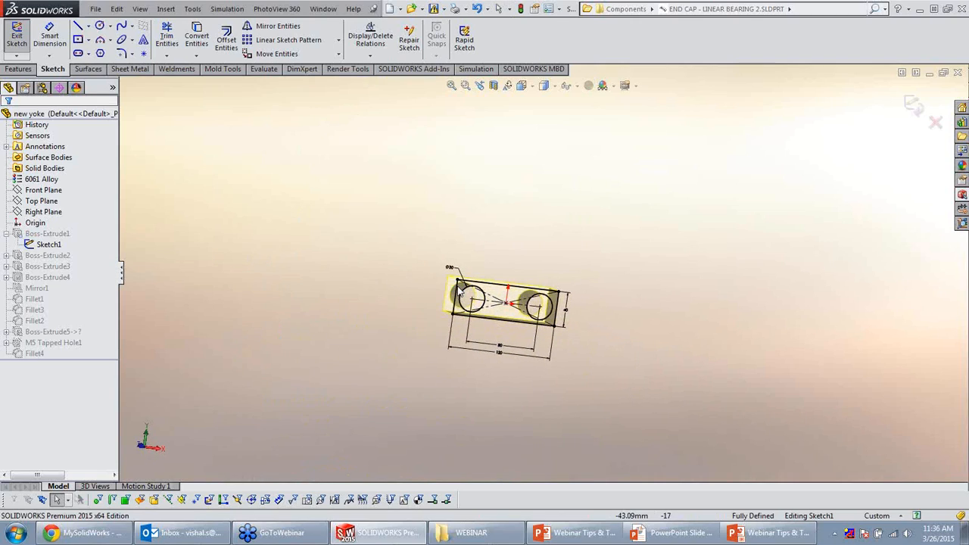
pyautogui.press('space')
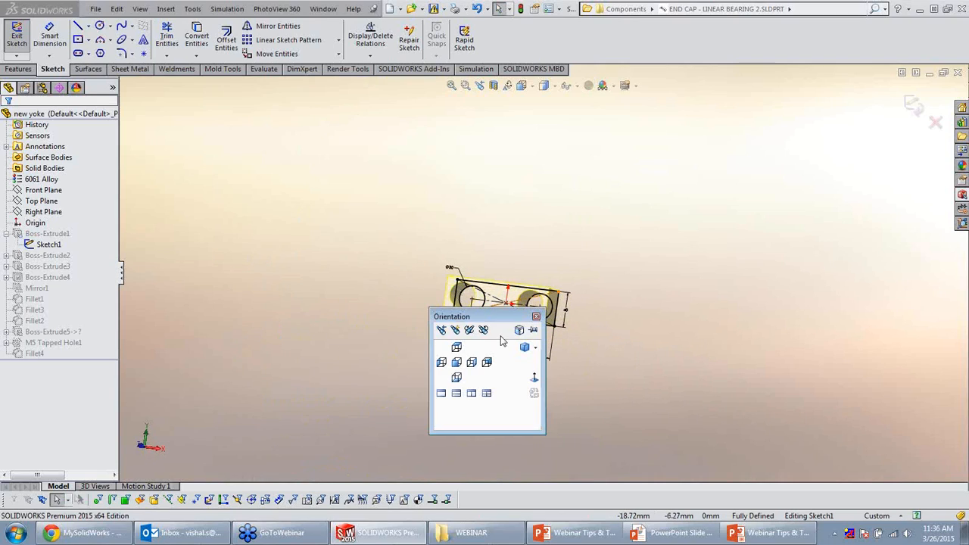
pyautogui.click(535, 377)
pyautogui.scroll(-2, 537, 377)
pyautogui.scroll(2, 539, 371)
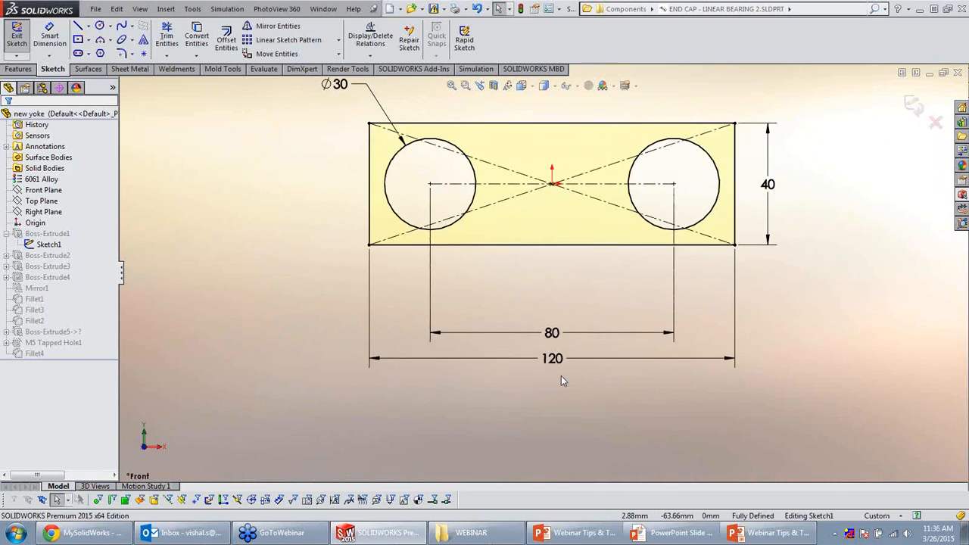
# Move the rectangle's overall width dimension further below the hole spacing dimension, keeping its value.
pyautogui.moveTo(561, 363); pyautogui.dragTo(561, 411)
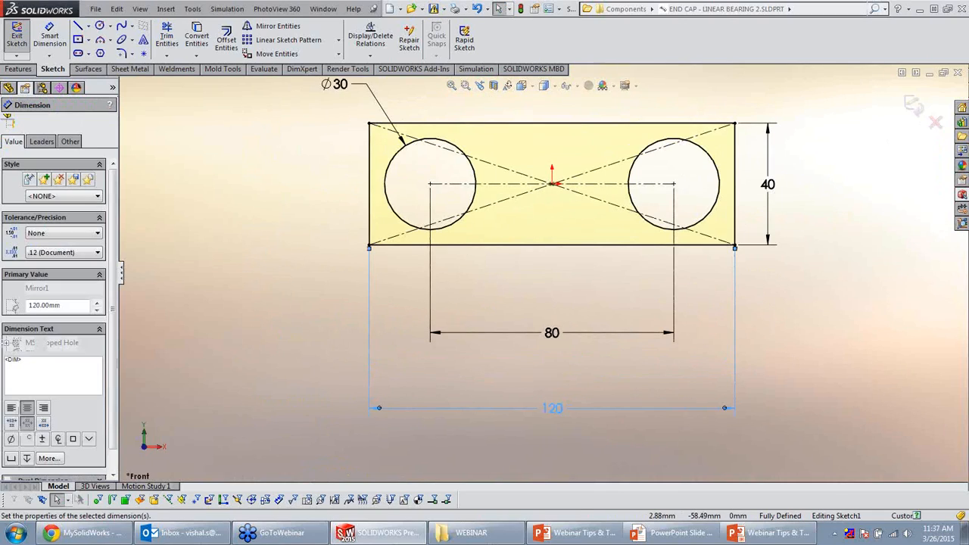
pyautogui.doubleClick(545, 409)
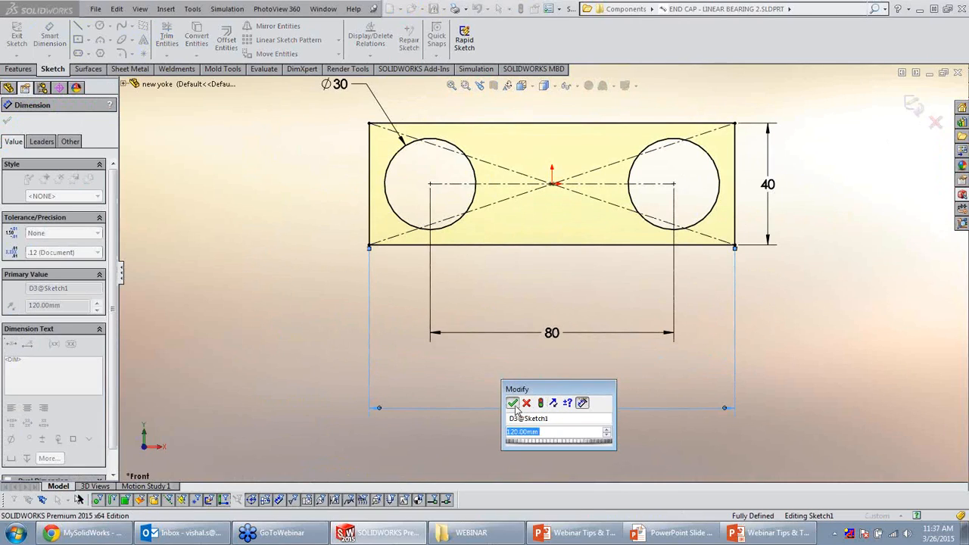
pyautogui.click(511, 402)
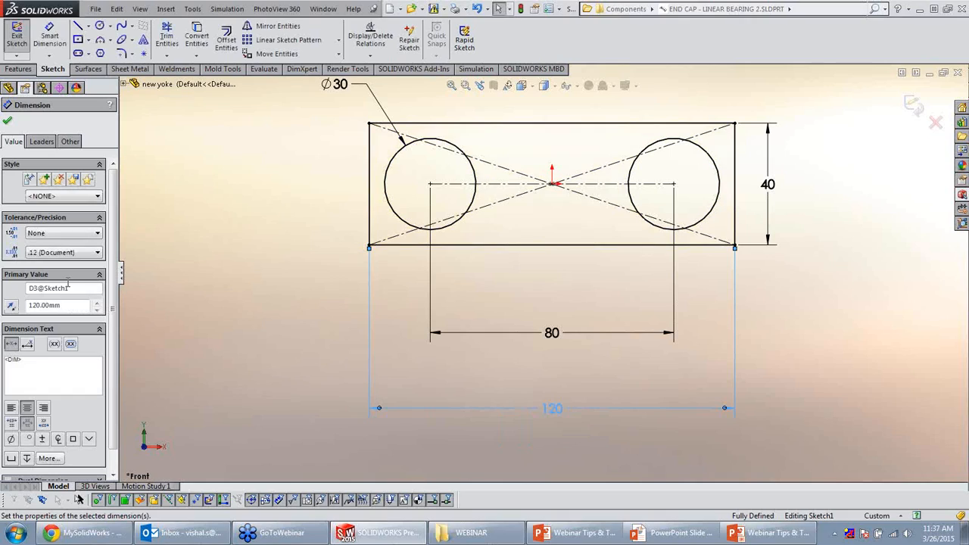
# Give the rectangle's overall width dimension a bilateral tolerance of +0.02 mm and -0.03 mm.
pyautogui.click(83, 234)
pyautogui.click(52, 262)
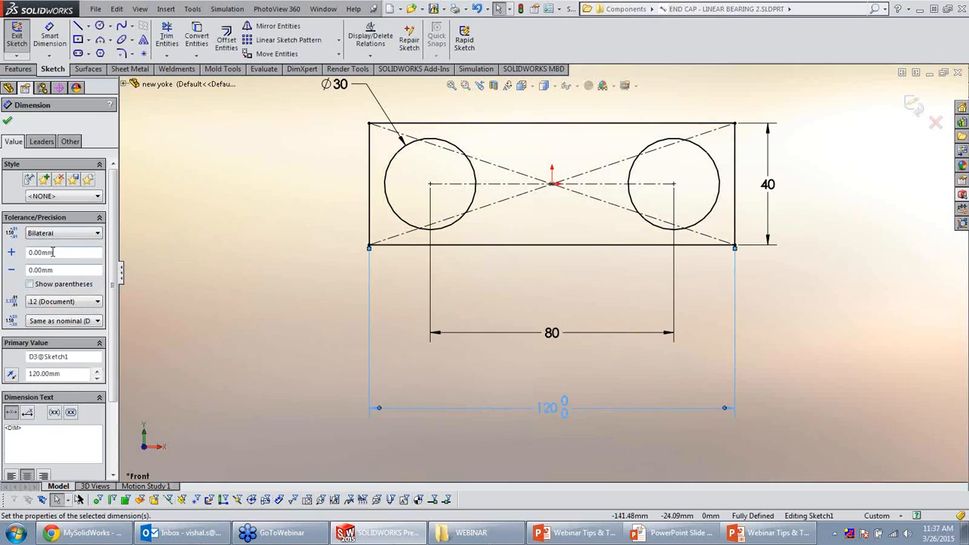
pyautogui.moveTo(52, 252); pyautogui.dragTo(44, 252)
pyautogui.write('2')
pyautogui.moveTo(53, 269); pyautogui.dragTo(40, 269)
pyautogui.write('3')
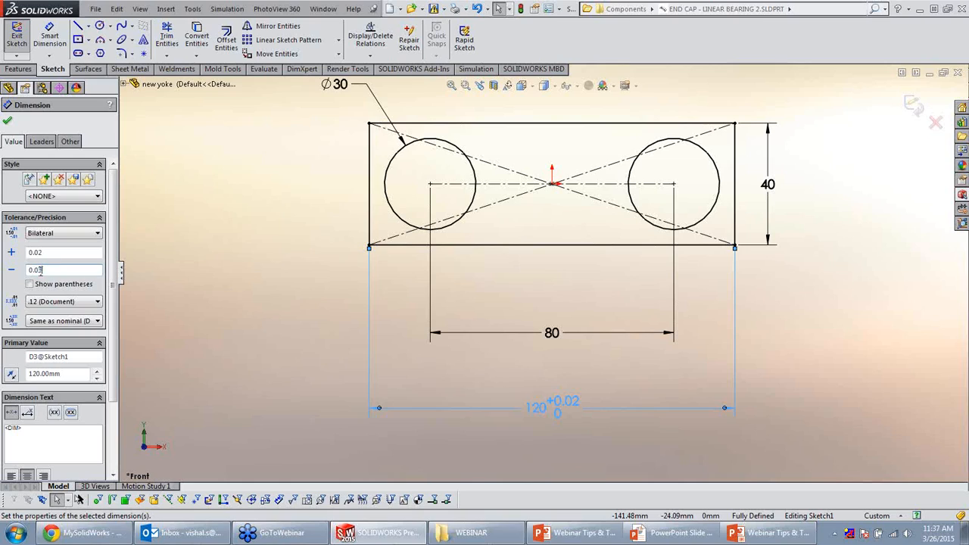
pyautogui.click(243, 314)
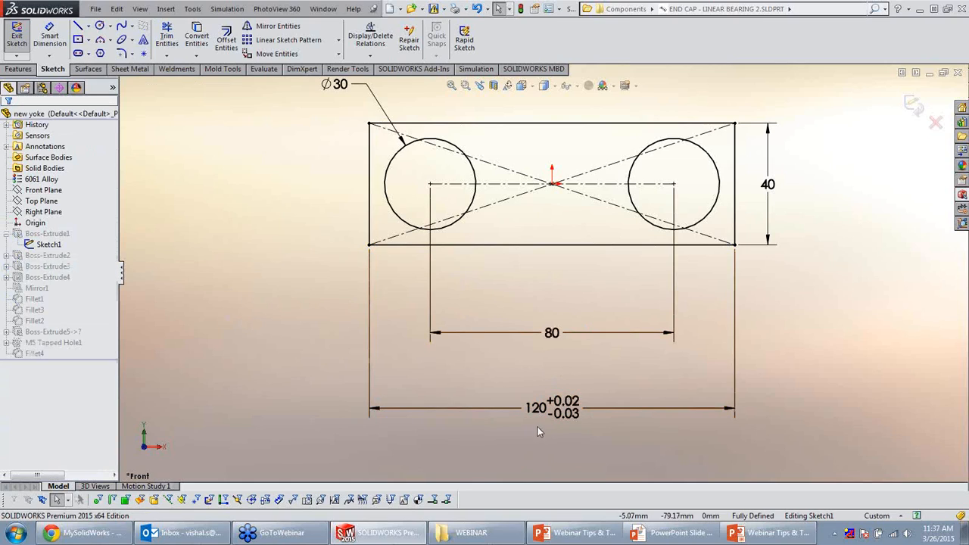
# Save the width dimension's tolerance settings as a new dimension style named "Tol style".
pyautogui.click(556, 407)
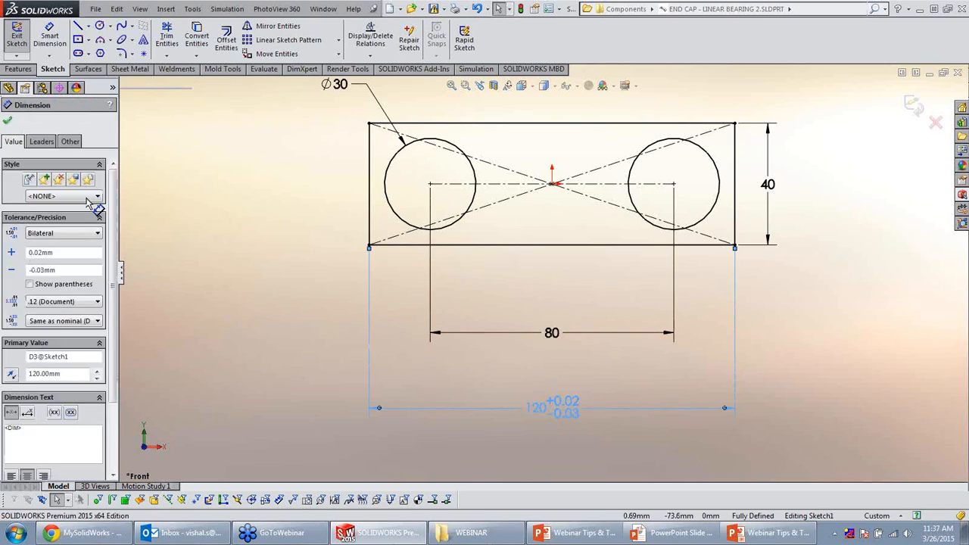
pyautogui.click(44, 179)
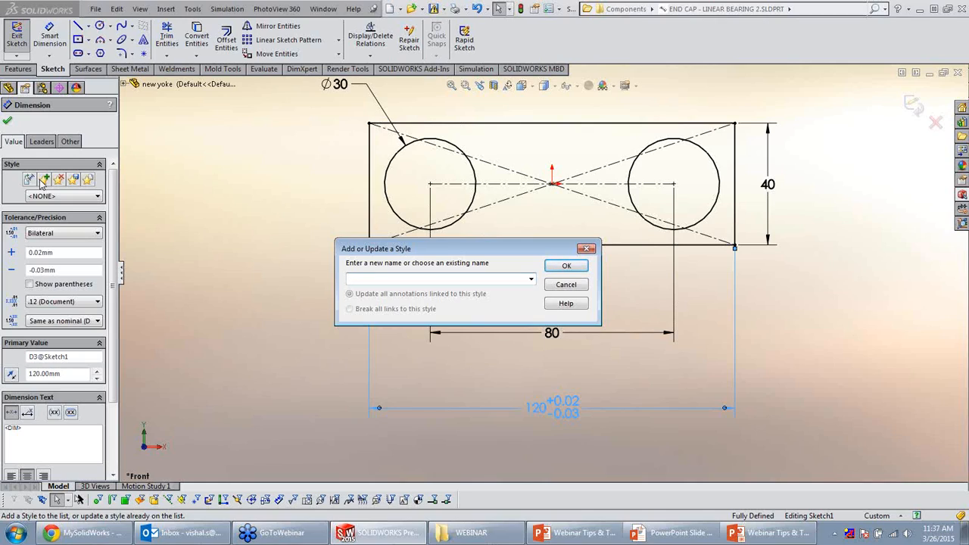
pyautogui.write('Tol style')
pyautogui.click(580, 271)
pyautogui.click(588, 290)
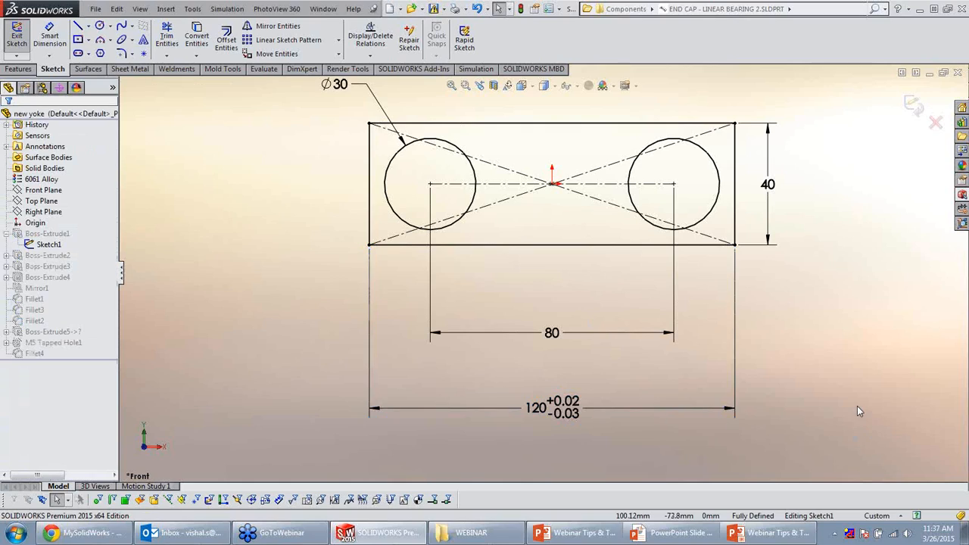
# Apply the "Tol style" dimension style to the spacing dimension between the two circles.
pyautogui.click(553, 333)
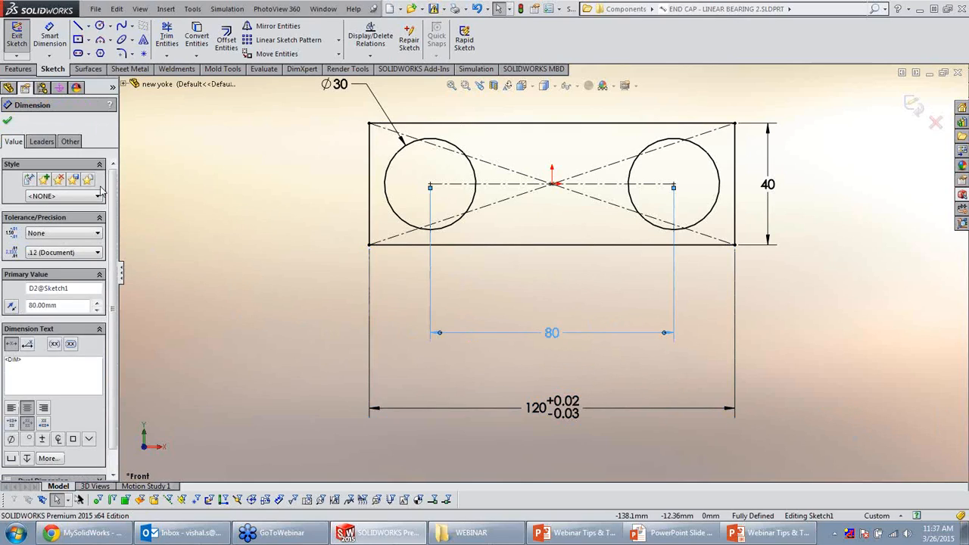
pyautogui.click(82, 196)
pyautogui.click(63, 215)
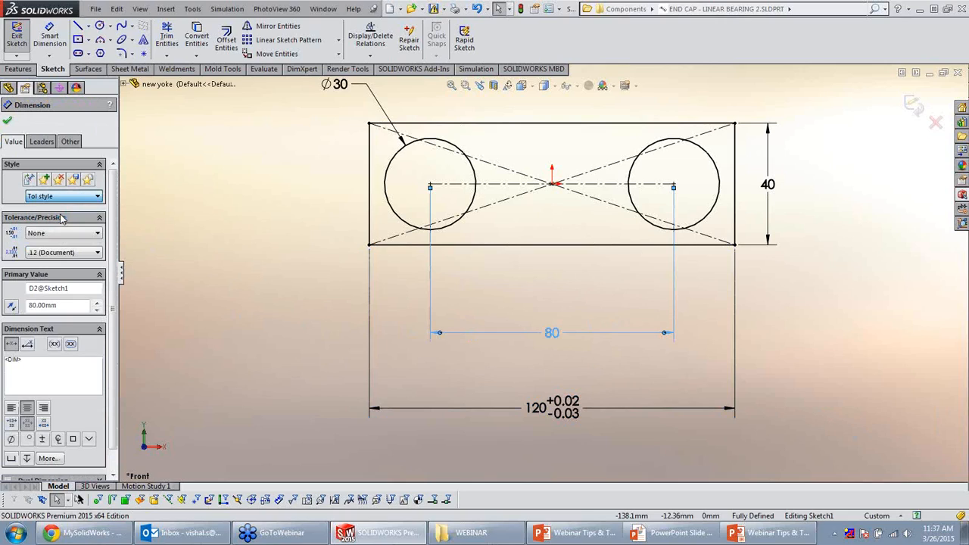
pyautogui.click(769, 185)
pyautogui.click(215, 295)
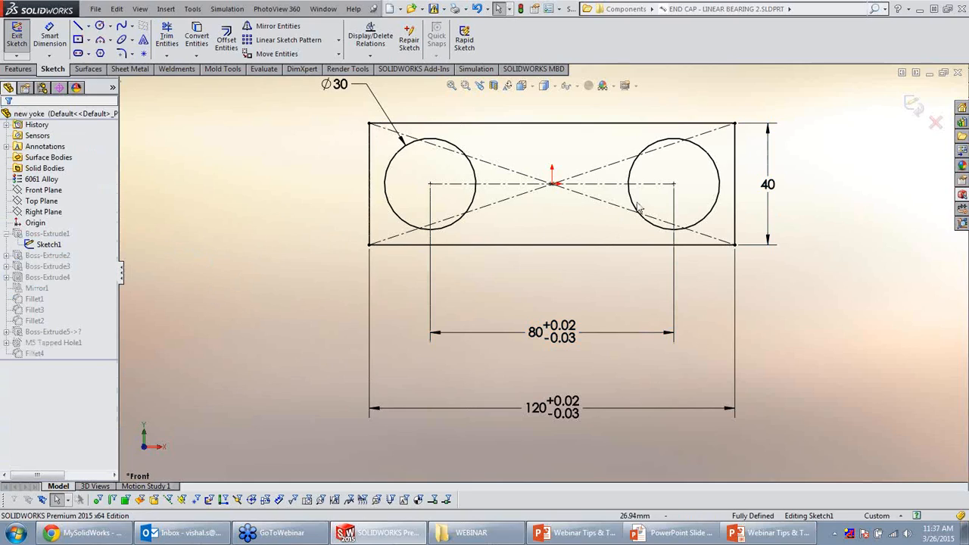
# Apply the "Tol style" dimension style to the rectangle's height dimension.
pyautogui.click(767, 184)
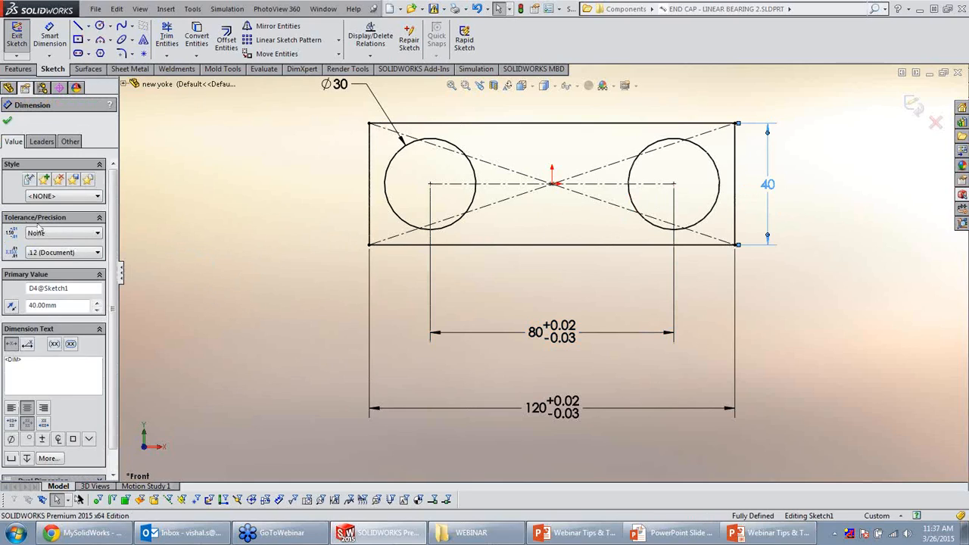
pyautogui.click(65, 198)
pyautogui.click(41, 214)
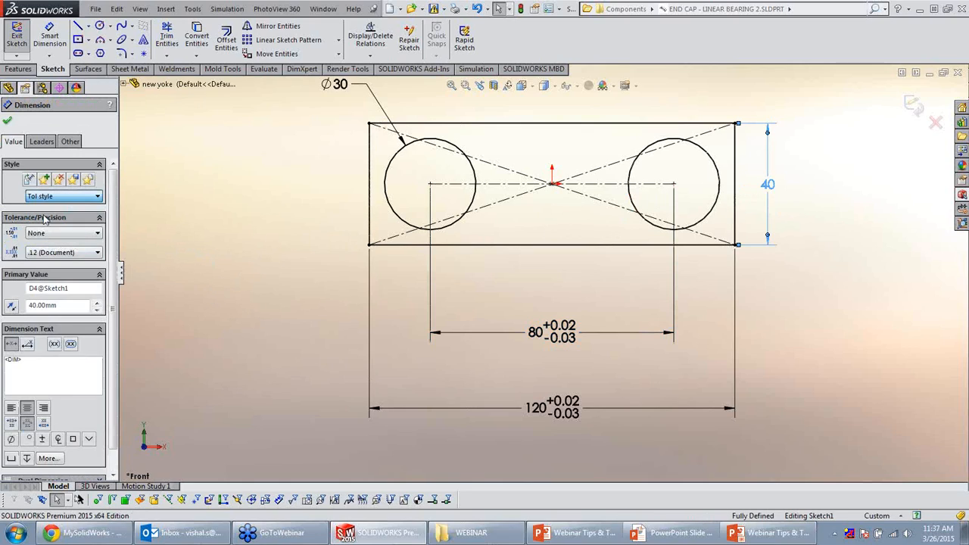
pyautogui.click(212, 211)
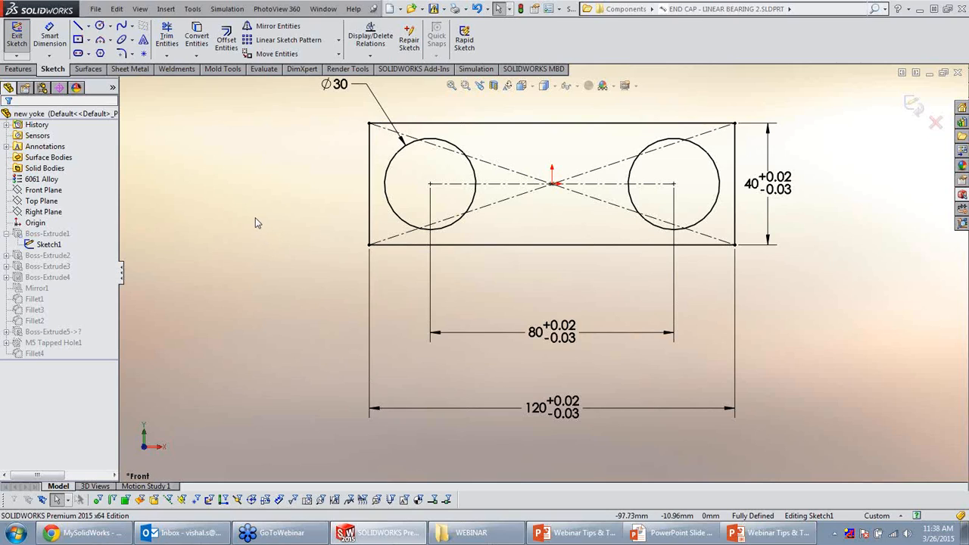
# Check the sketch's lower-left corner with the magnifying glass and exit the sketch.
pyautogui.press('g')
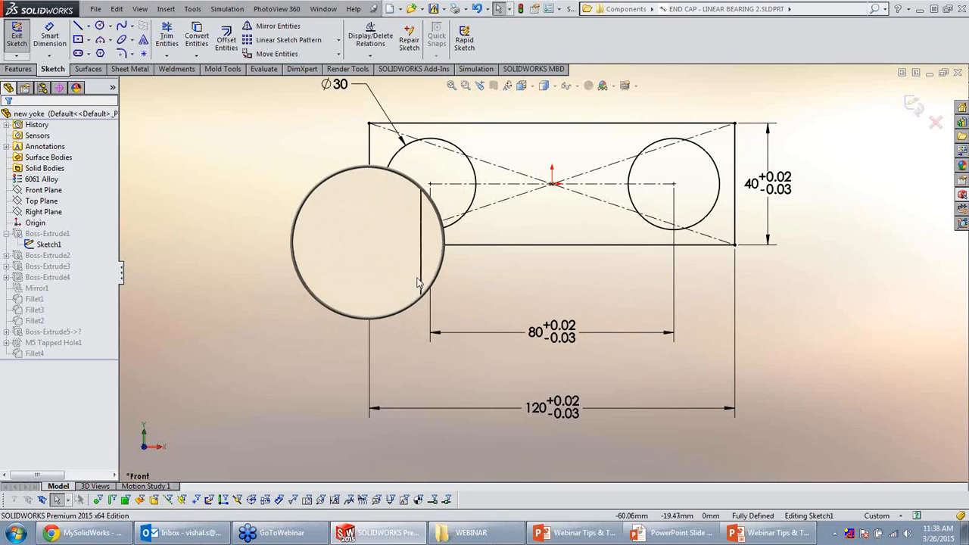
pyautogui.press('Escape')
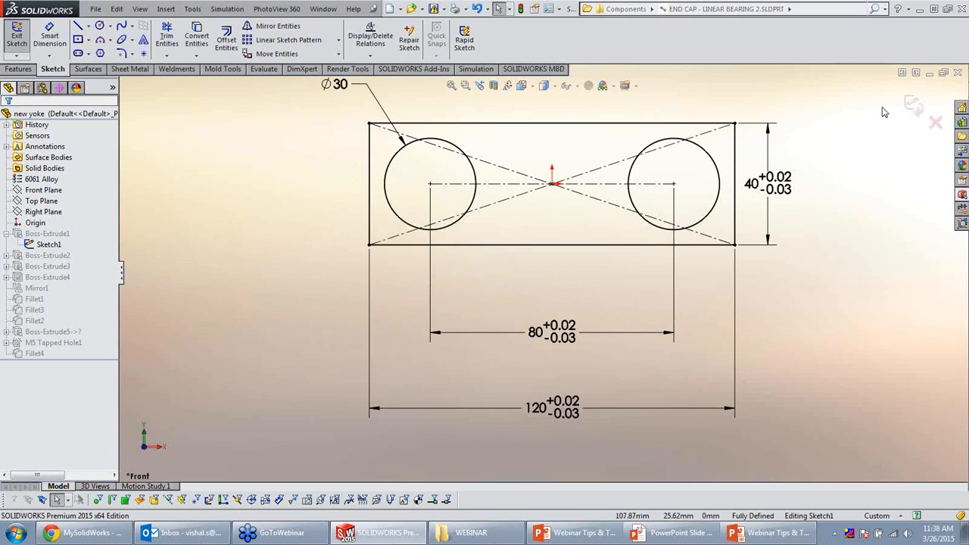
pyautogui.click(911, 107)
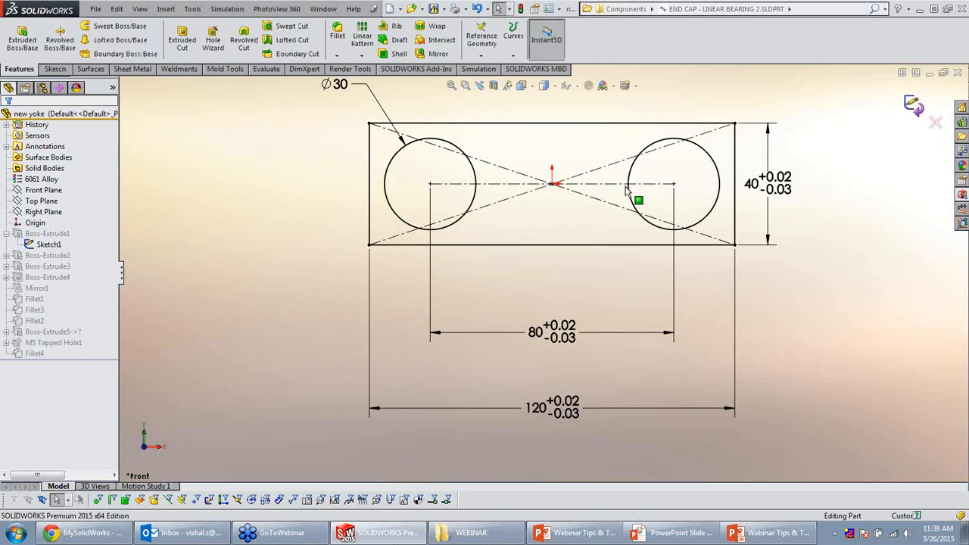
# Examine the yoke's top face and the edges around its lower front bore with the magnifying glass at different magnifications.
pyautogui.scroll(4, 583, 228)
pyautogui.moveTo(596, 230); pyautogui.dragTo(582, 277, button='middle')
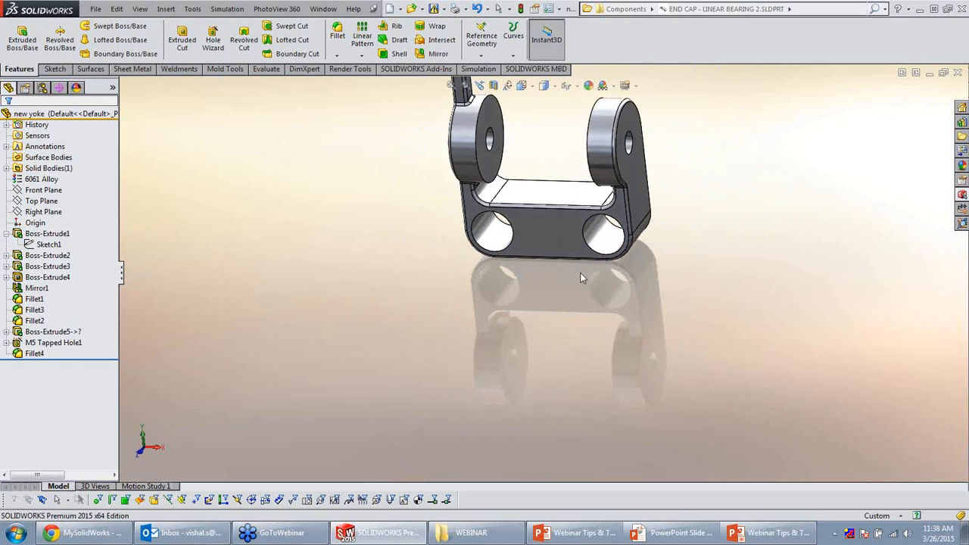
pyautogui.scroll(1, 590, 162)
pyautogui.moveTo(588, 162); pyautogui.dragTo(569, 222, button='middle')
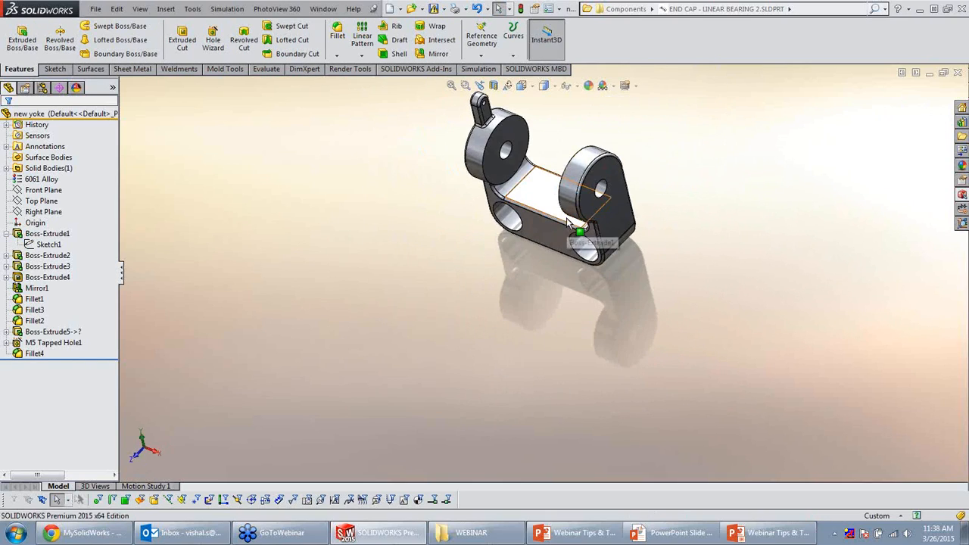
pyautogui.press('g')
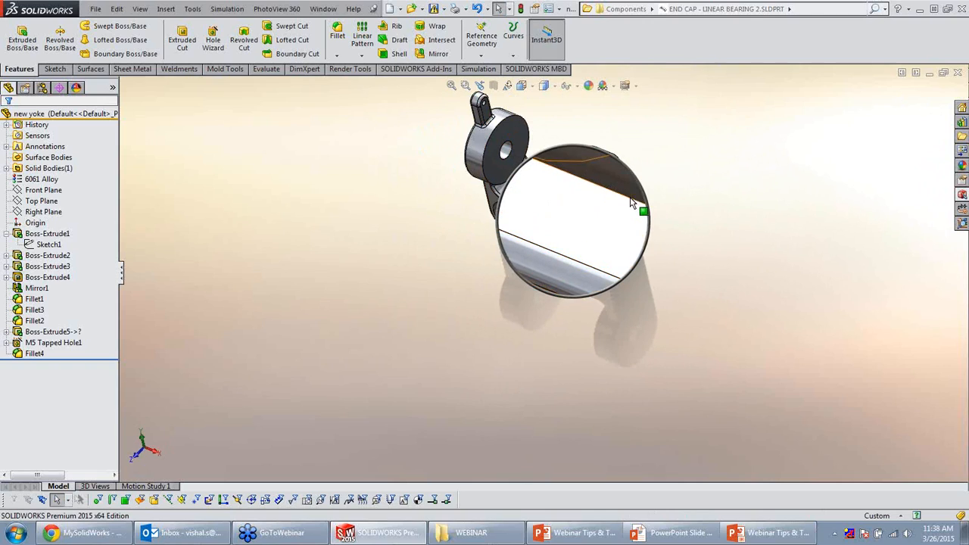
pyautogui.scroll(-3, 588, 219)
pyautogui.scroll(5, 586, 235)
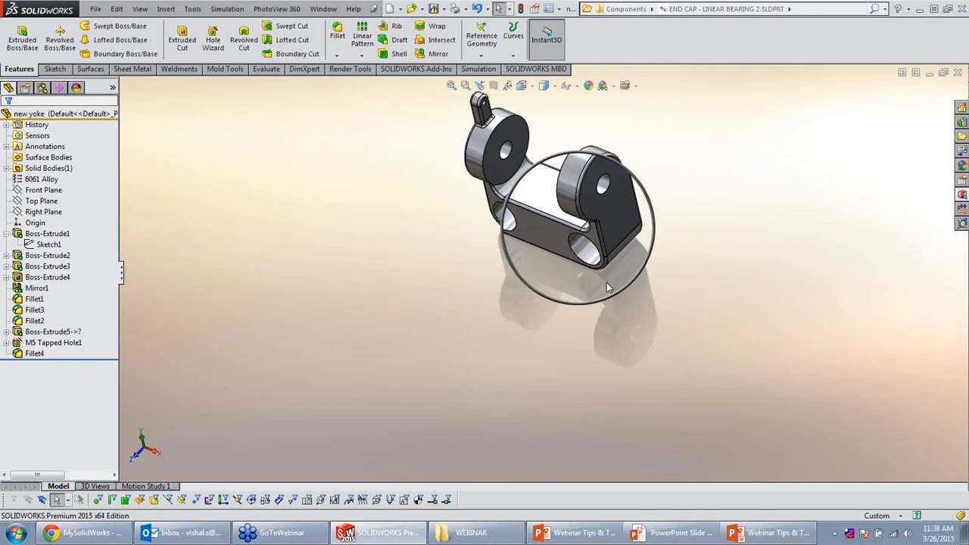
pyautogui.scroll(-5, 609, 262)
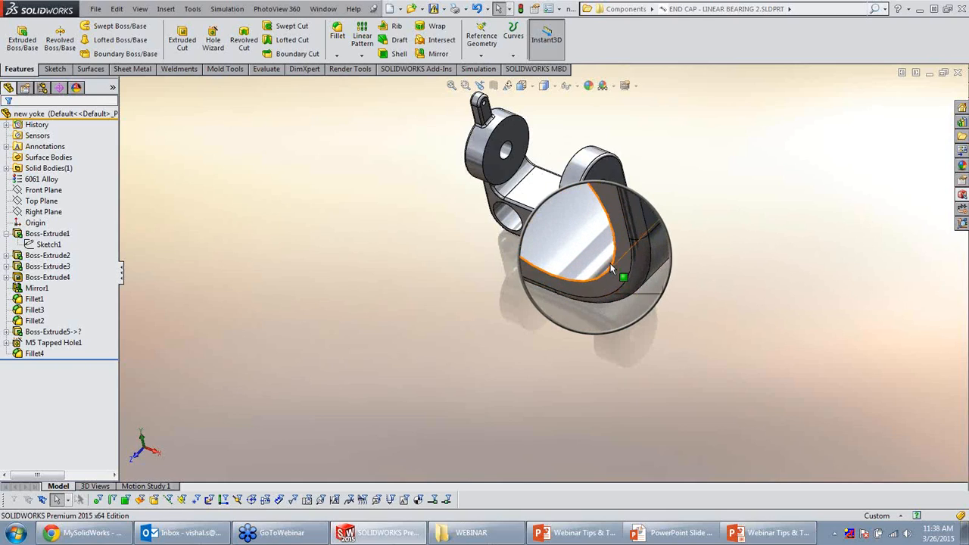
pyautogui.scroll(4, 592, 230)
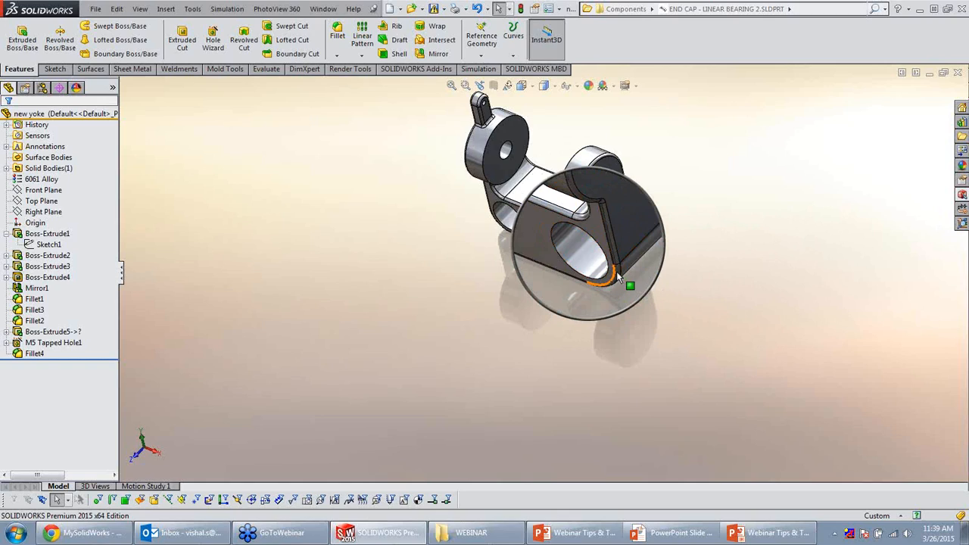
# Inspect the rounded corner beside the lower front bore with the magnifying glass.
pyautogui.scroll(-2, 617, 281)
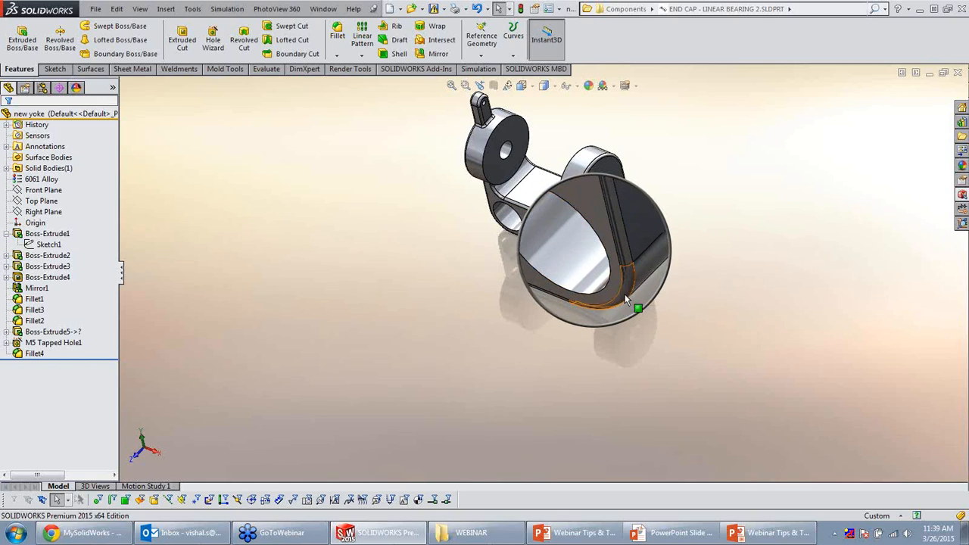
pyautogui.click(622, 291)
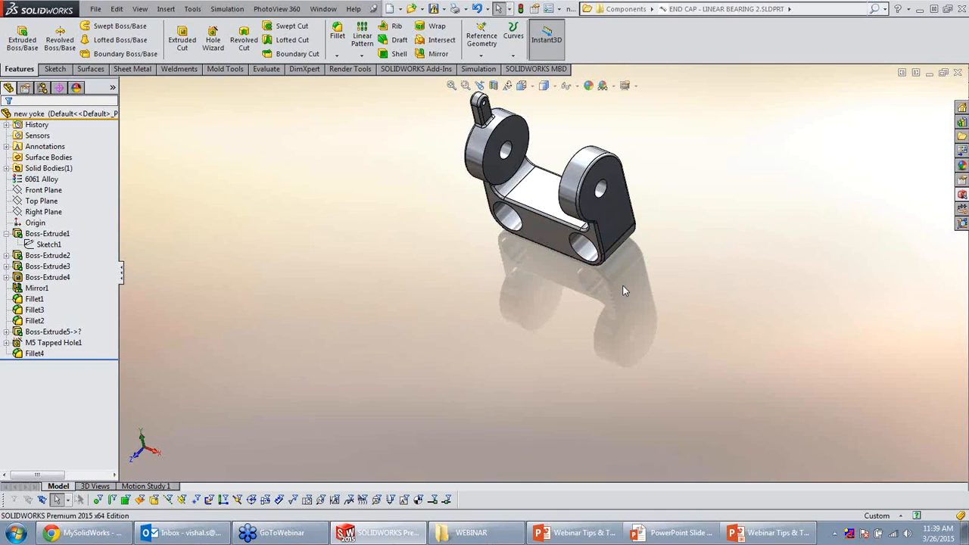
pyautogui.press('g')
pyautogui.scroll(3, 589, 188)
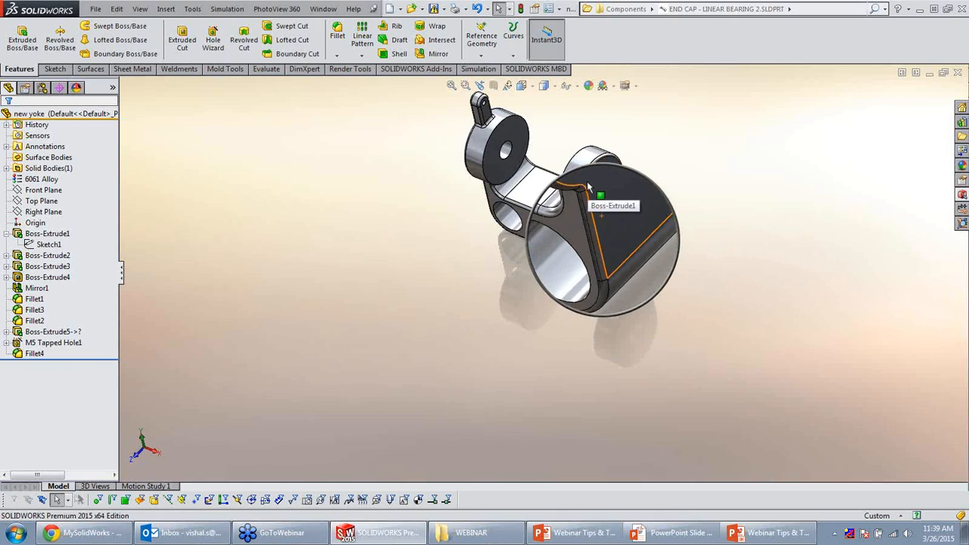
# Section the yoke inside the magnifying glass at increasing depths through the lower front bore.
pyautogui.click(590, 200)
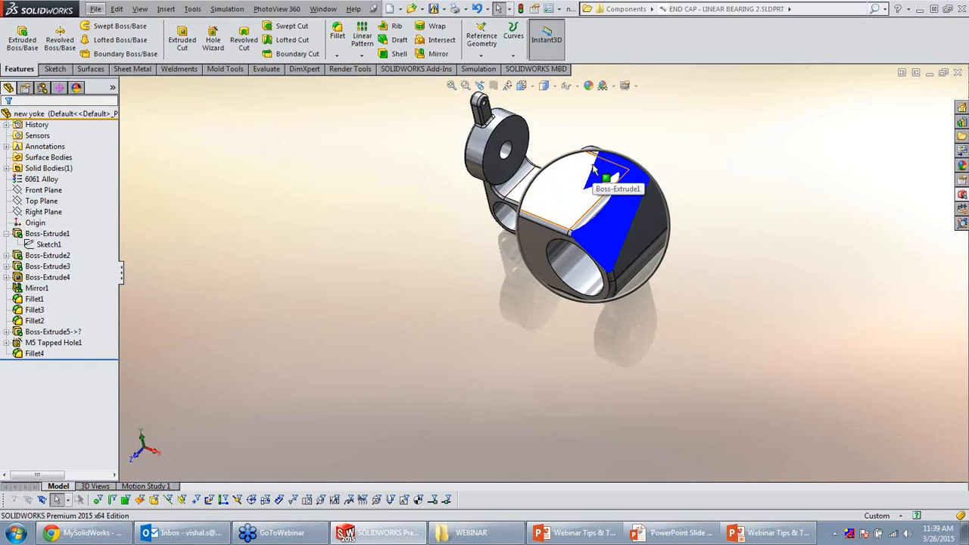
pyautogui.keyDown('alt'); pyautogui.scroll(-8, 594, 170); pyautogui.keyUp('alt')
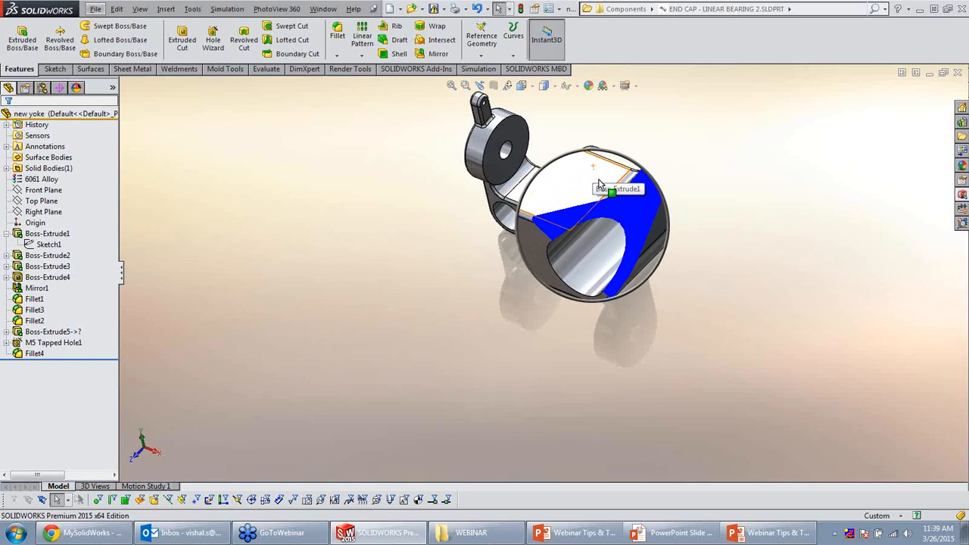
pyautogui.keyDown('alt'); pyautogui.scroll(-8, 598, 184); pyautogui.keyUp('alt')
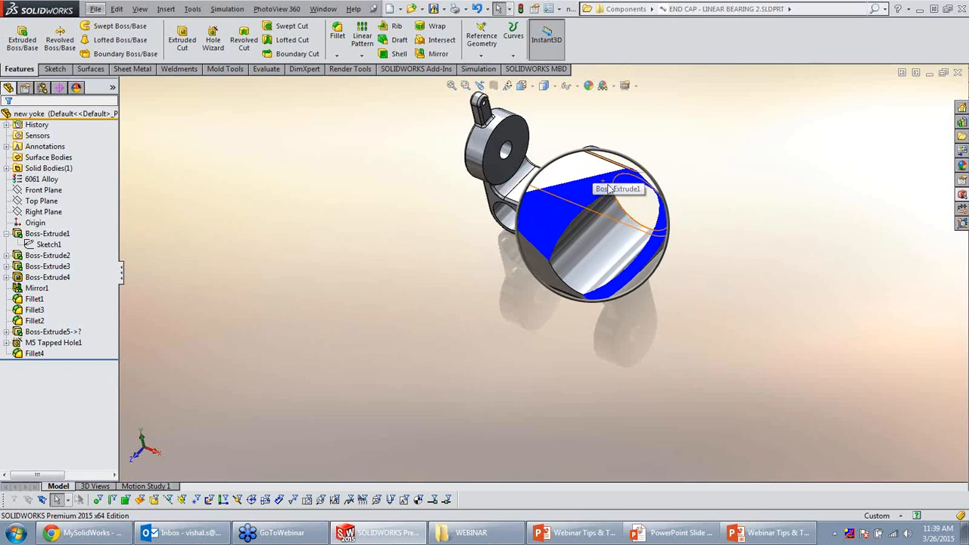
pyautogui.keyDown('alt'); pyautogui.scroll(-8, 610, 190); pyautogui.keyUp('alt')
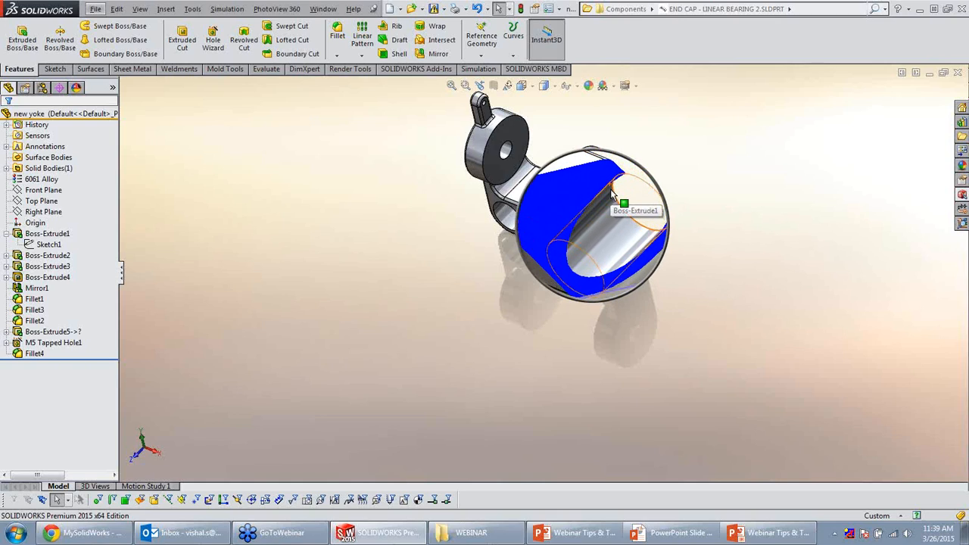
pyautogui.keyDown('alt'); pyautogui.scroll(-6, 610, 191); pyautogui.keyUp('alt')
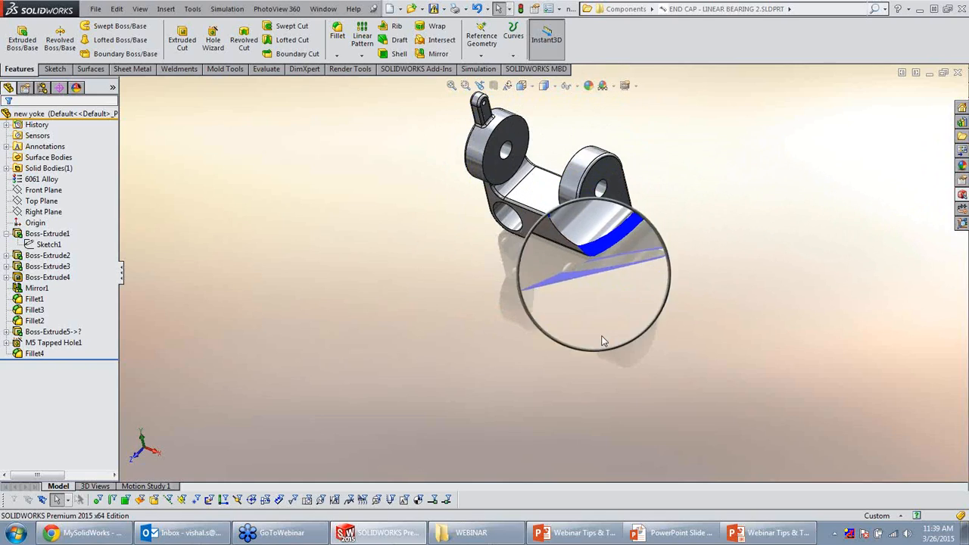
pyautogui.press('g')
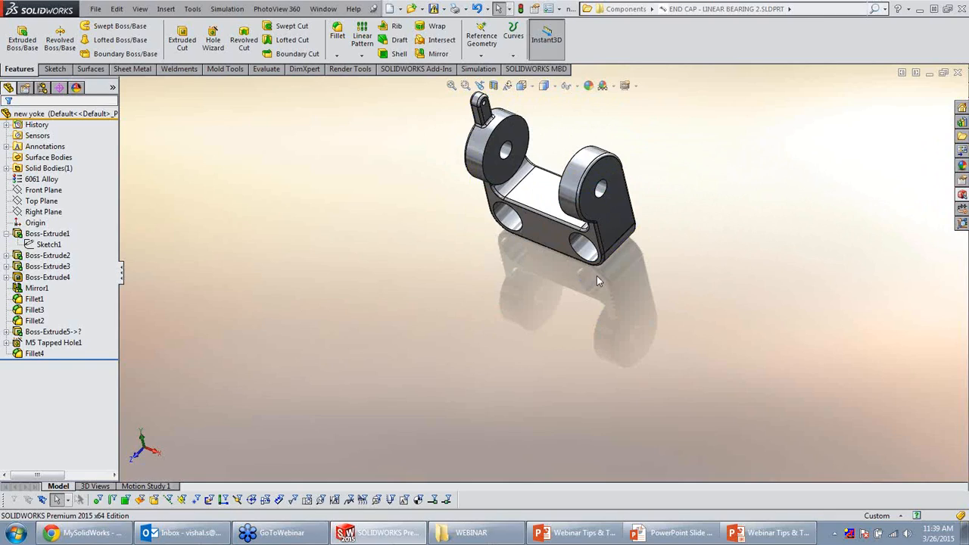
# Orient the yoke to the front view and section the right arm's boss inside the magnifying glass.
pyautogui.press('space')
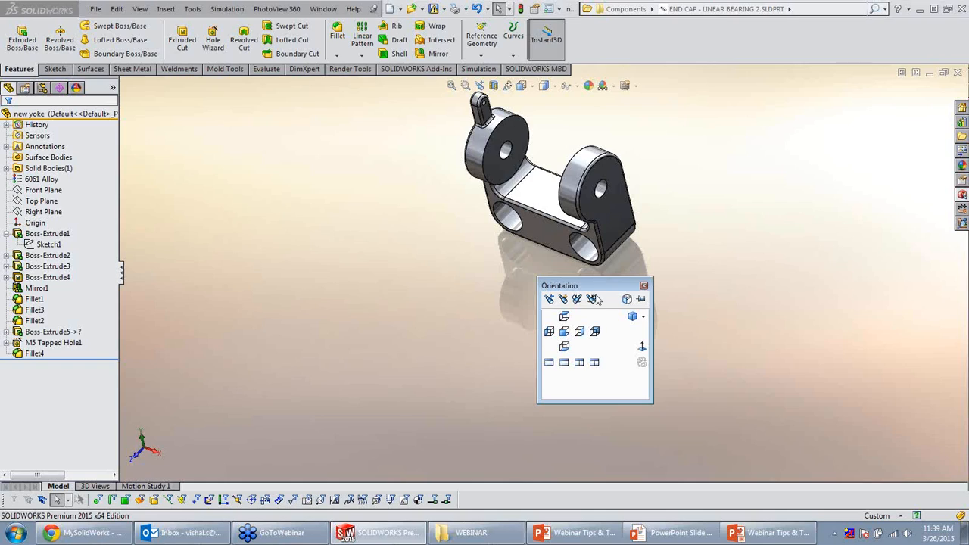
pyautogui.click(564, 331)
pyautogui.press('g')
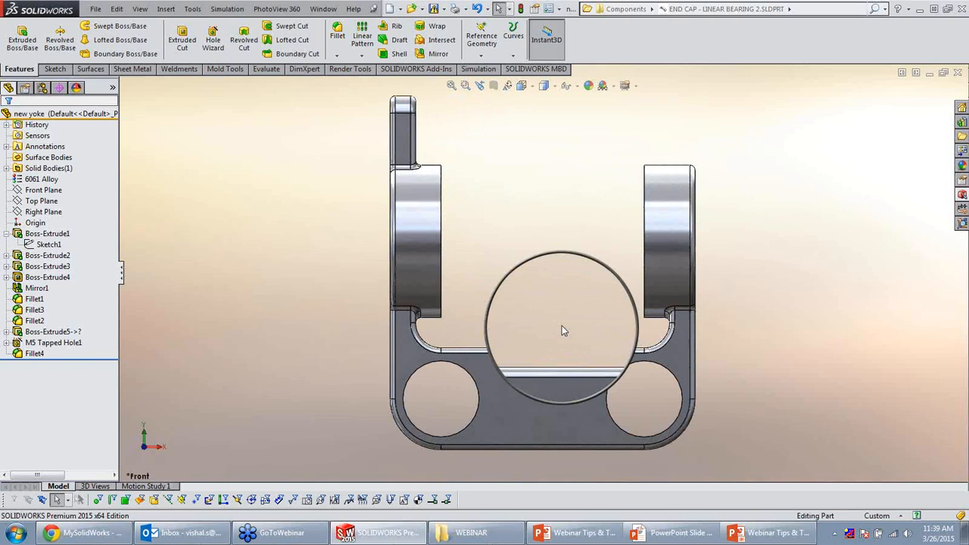
pyautogui.click(665, 215)
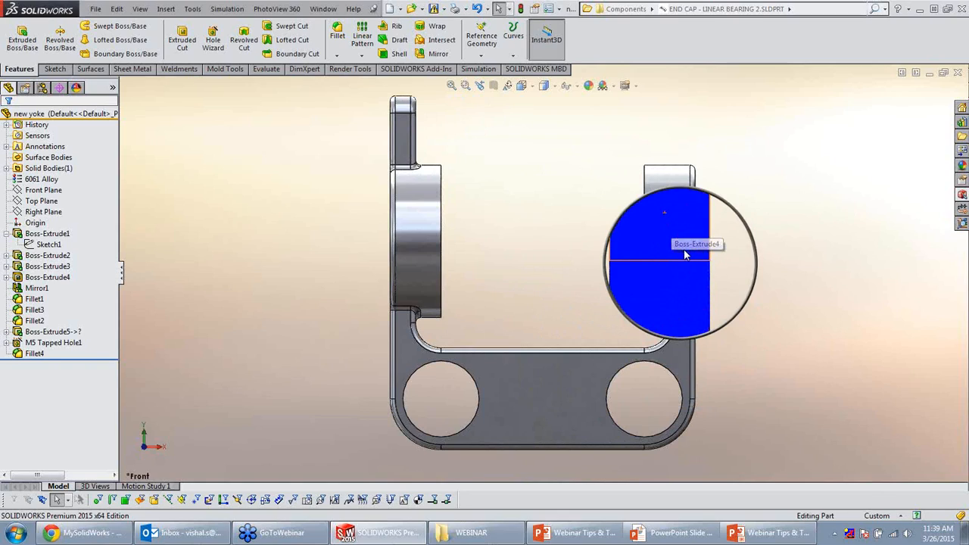
pyautogui.keyDown('alt'); pyautogui.scroll(-3, 689, 257); pyautogui.keyUp('alt')
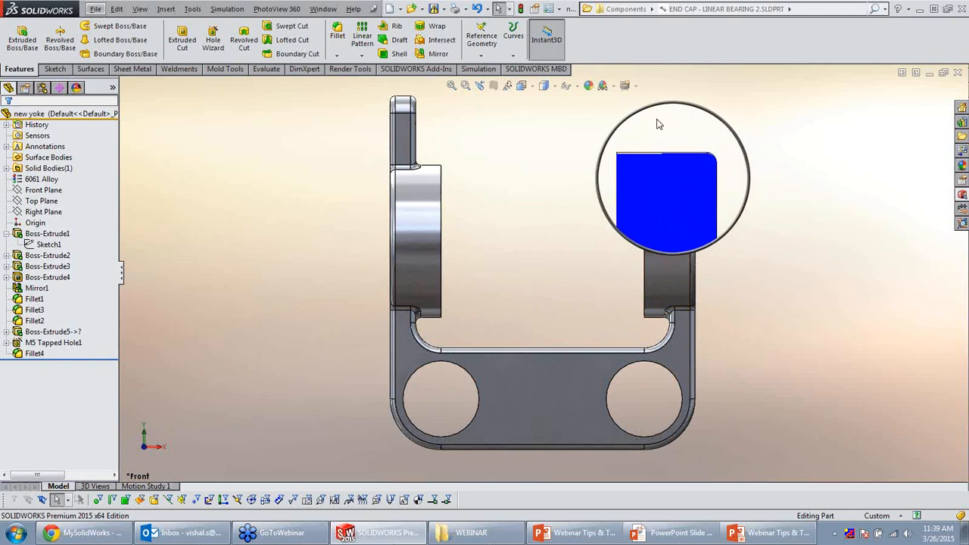
pyautogui.press('Escape')
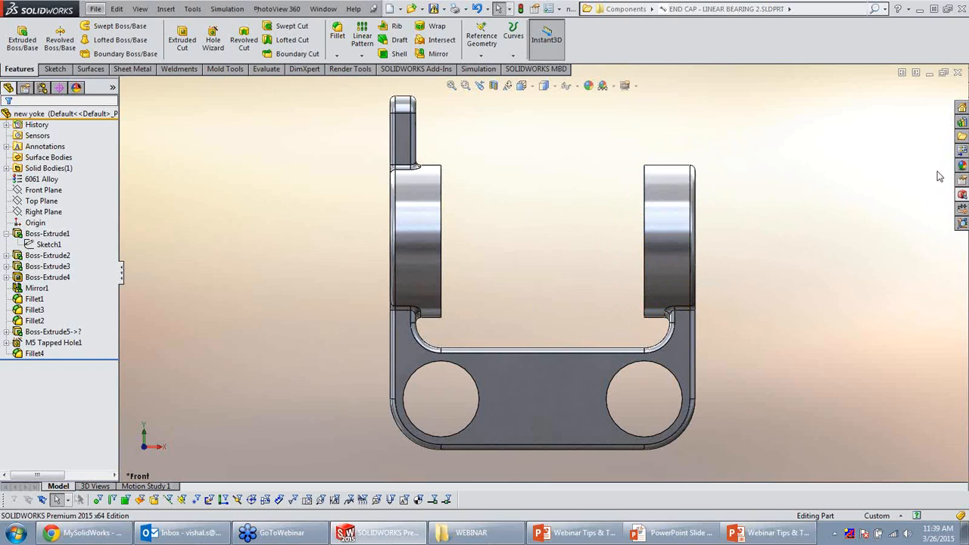
# Switch to the PowerPoint slide show and advance to the next tips slide.
pyautogui.moveTo(797, 200); pyautogui.dragTo(724, 221, button='middle')
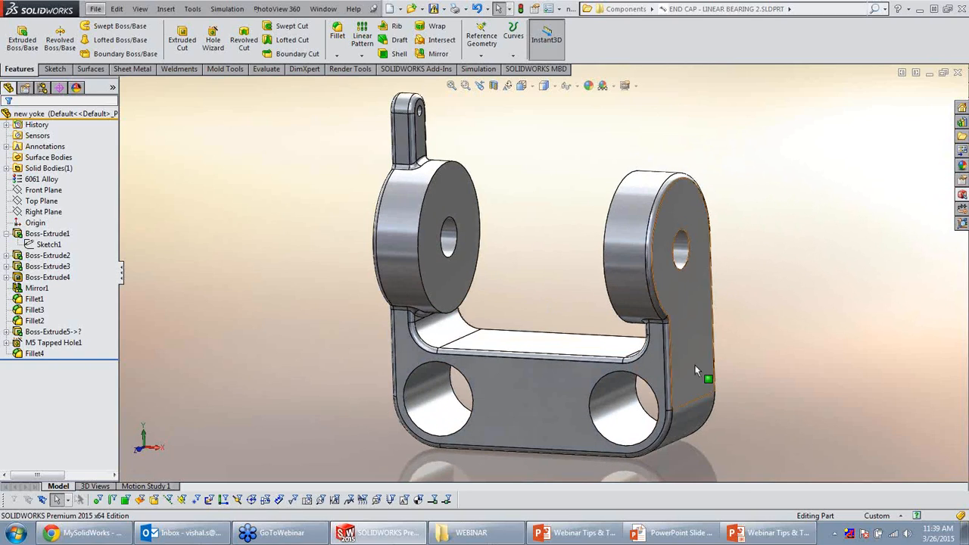
pyautogui.click(779, 539)
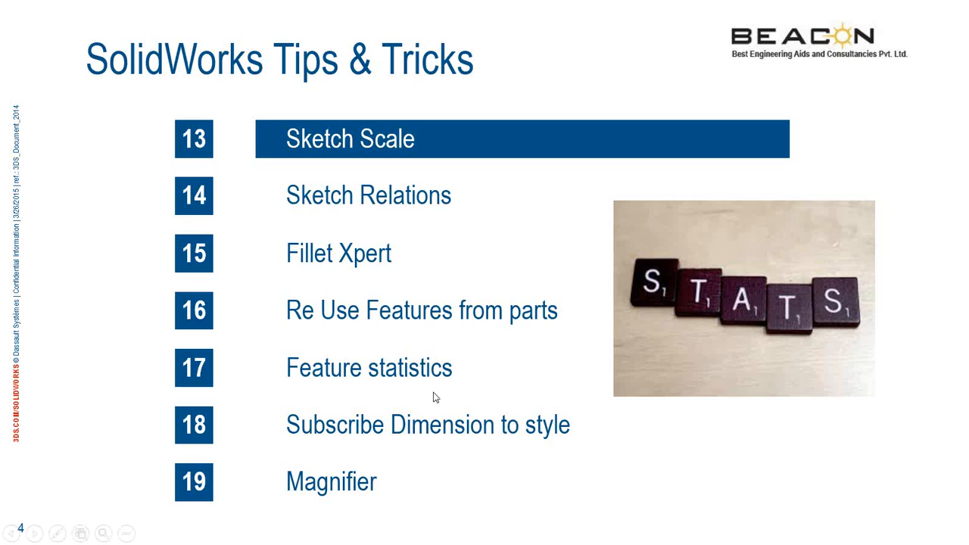
pyautogui.click(435, 398)
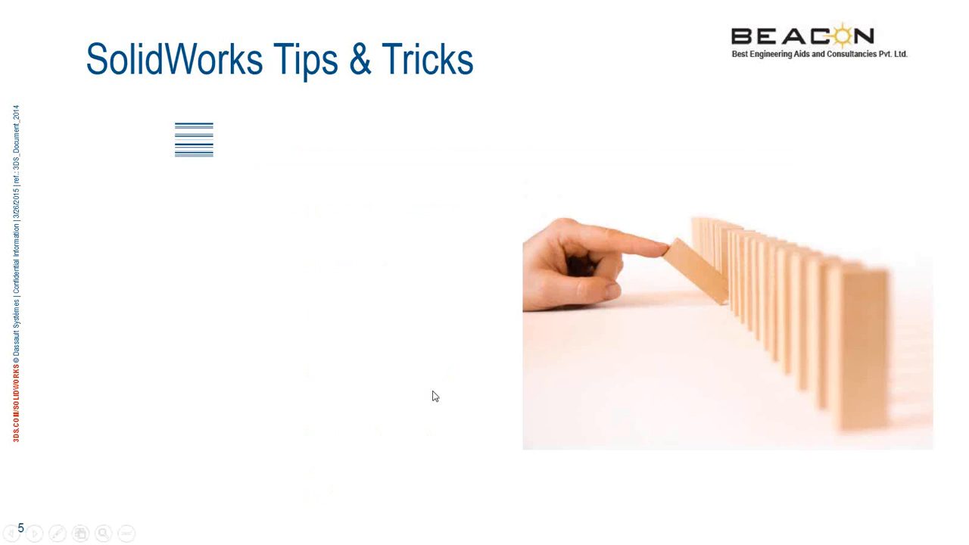
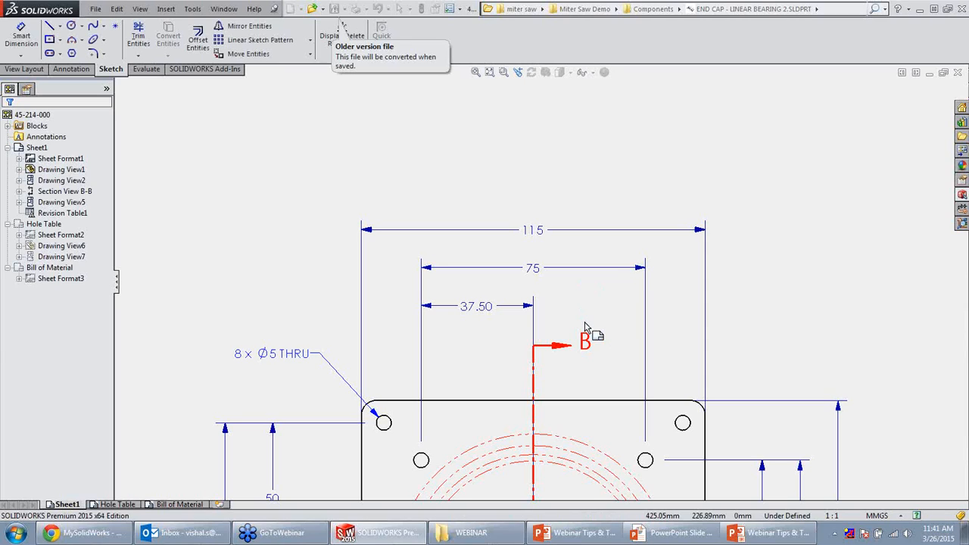
# Open the square plate part from Drawing View1 on Sheet1 of the drawing.
pyautogui.scroll(-2, 485, 267)
pyautogui.scroll(6, 518, 317)
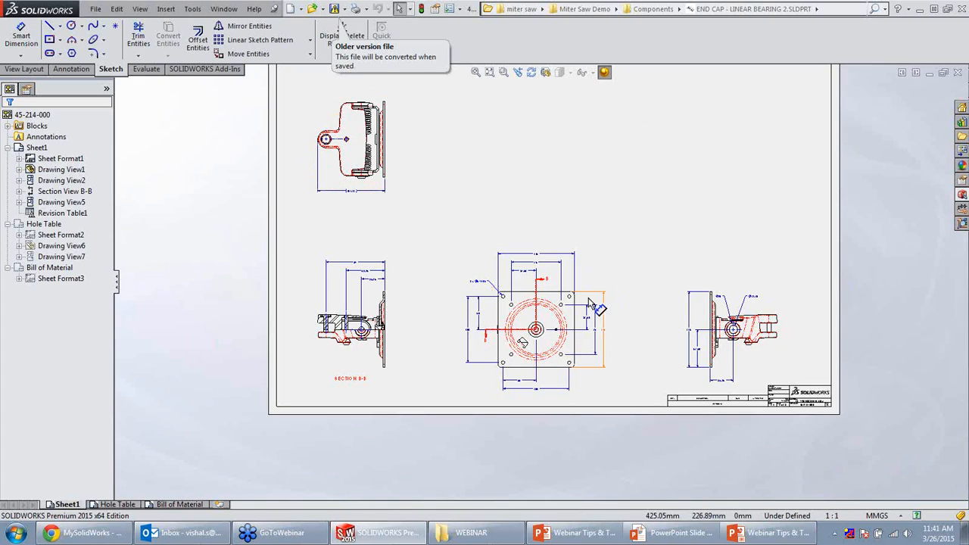
pyautogui.scroll(-9, 536, 266)
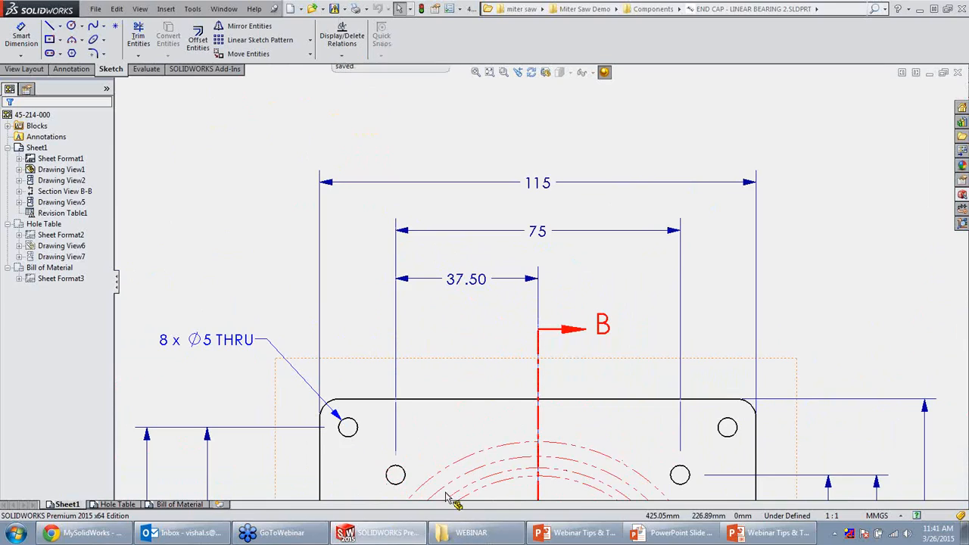
pyautogui.press('z')
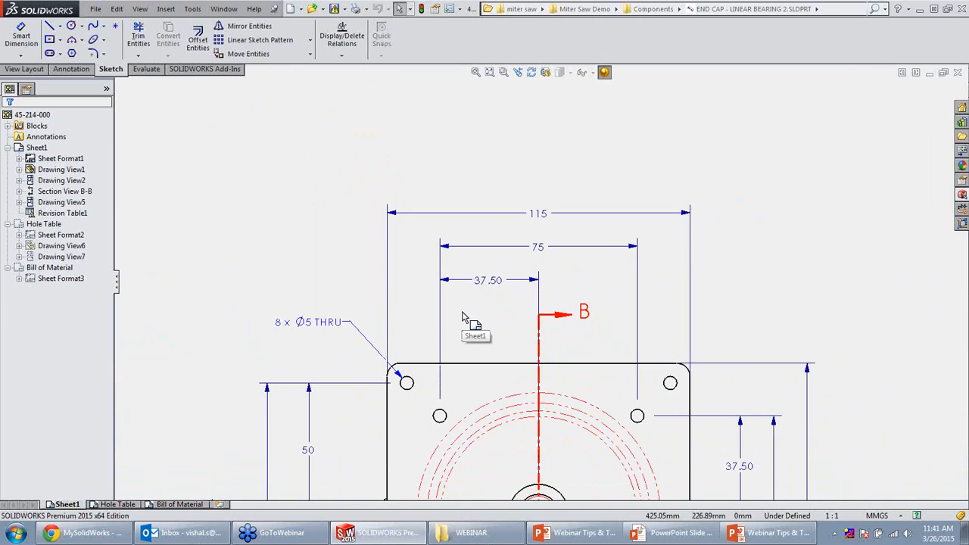
pyautogui.rightClick(486, 379)
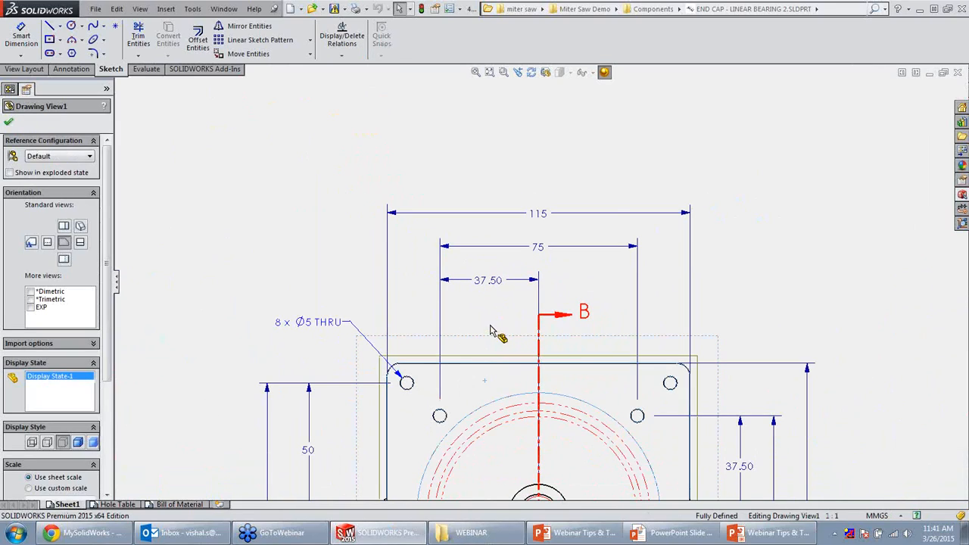
pyautogui.click(493, 122)
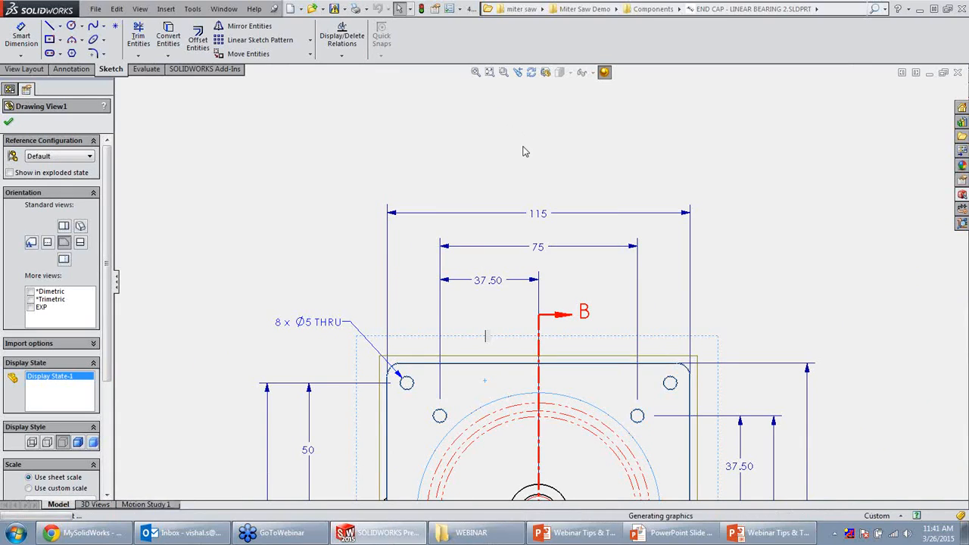
# Show the driving dimensions of the plate's inner mounting hole cut.
pyautogui.scroll(-5, 621, 235)
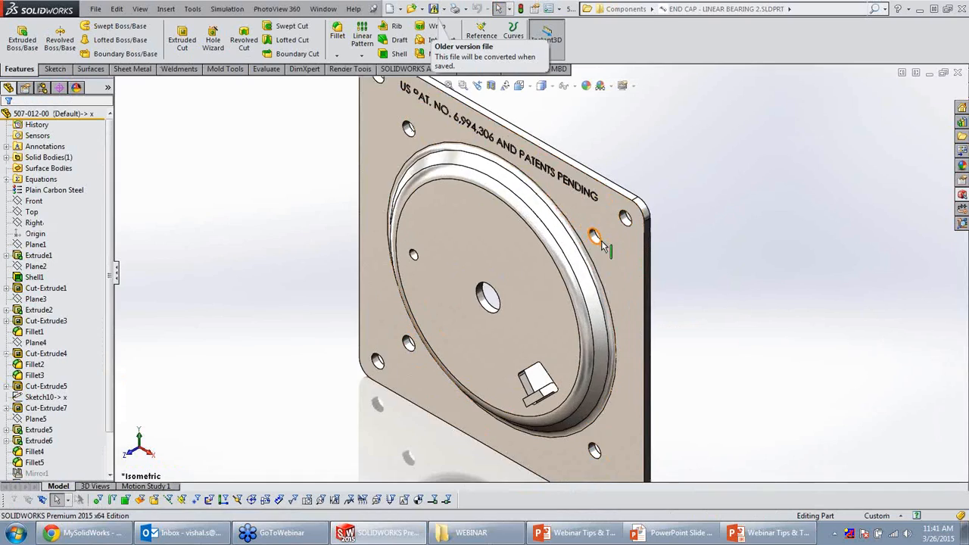
pyautogui.click(586, 244)
pyautogui.scroll(5, 583, 244)
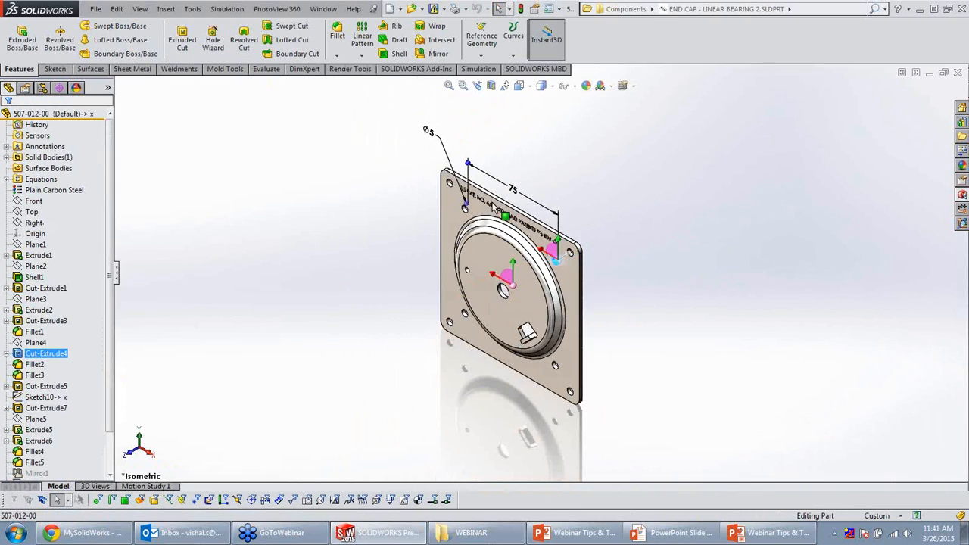
# Return to the 45-214-000 drawing and close it, keeping the plate part open.
pyautogui.hotkey('ctrl', 'Tab')
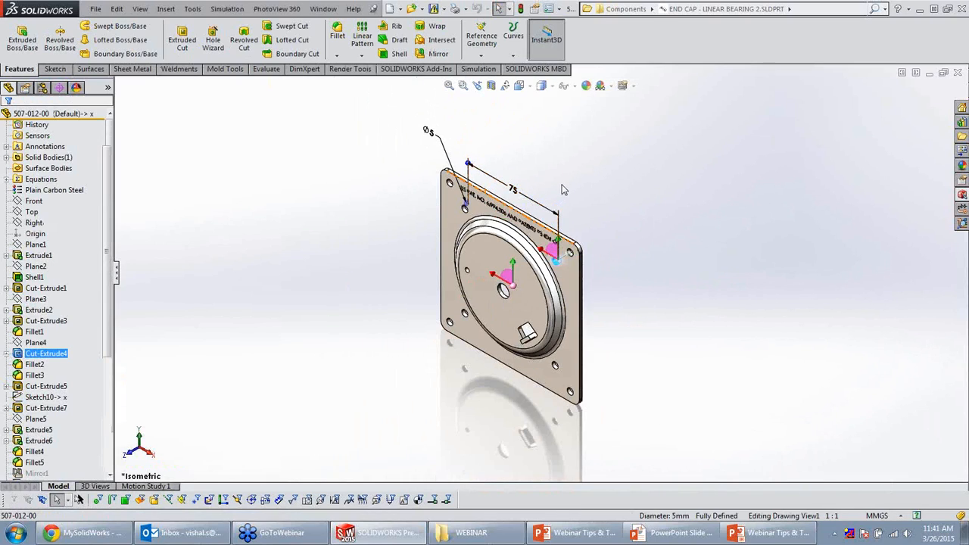
pyautogui.click(957, 72)
pyautogui.click(247, 195)
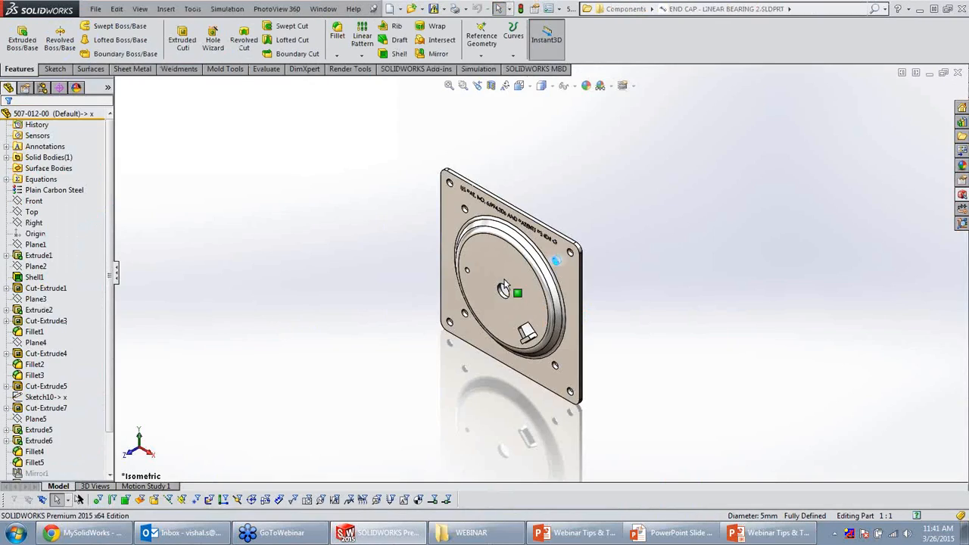
# Set the horizontal spacing between the plate's inner mounting holes to 80 mm.
pyautogui.scroll(-4, 521, 264)
pyautogui.click(521, 263)
pyautogui.press('Escape')
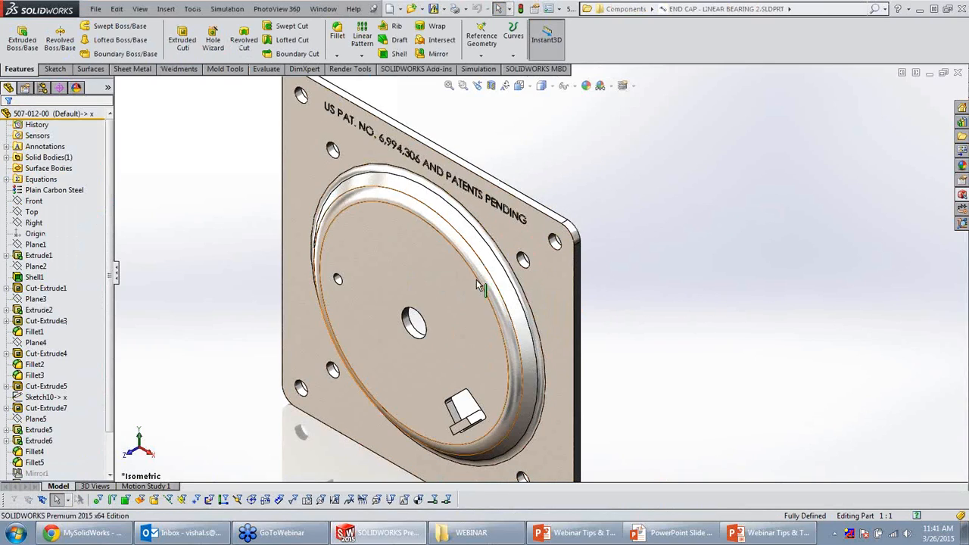
pyautogui.click(523, 260)
pyautogui.scroll(3, 524, 267)
pyautogui.click(479, 179)
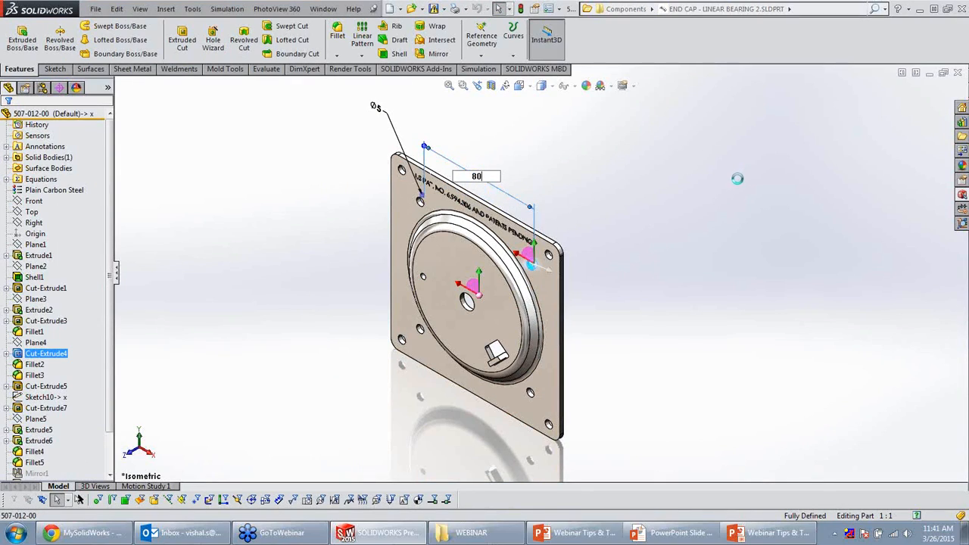
pyautogui.click(384, 215)
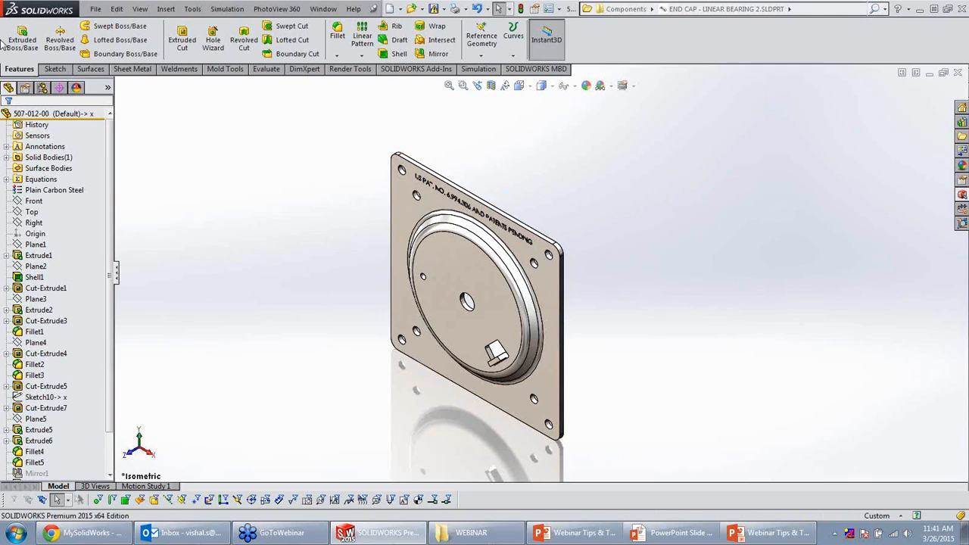
# Open the plate's drawing 45-214-000.SLDDRW from the "05 - Drawings" folder and check its hole spacing dimensions.
pyautogui.rightClick(64, 114)
pyautogui.click(106, 169)
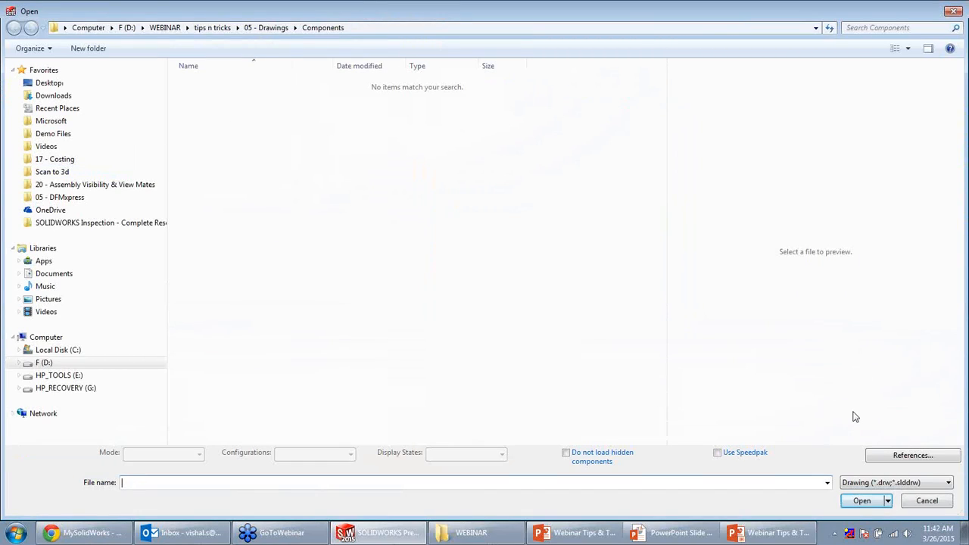
pyautogui.click(265, 28)
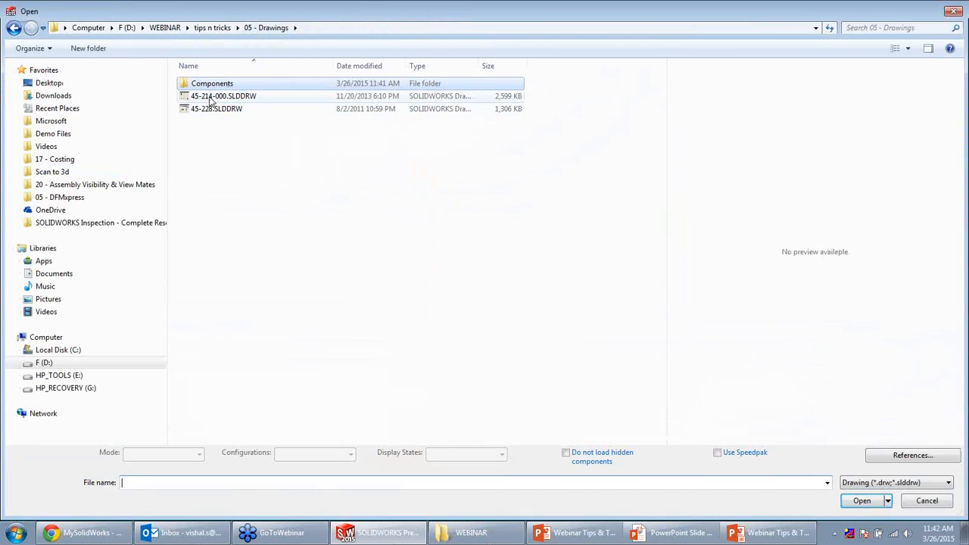
pyautogui.click(212, 97)
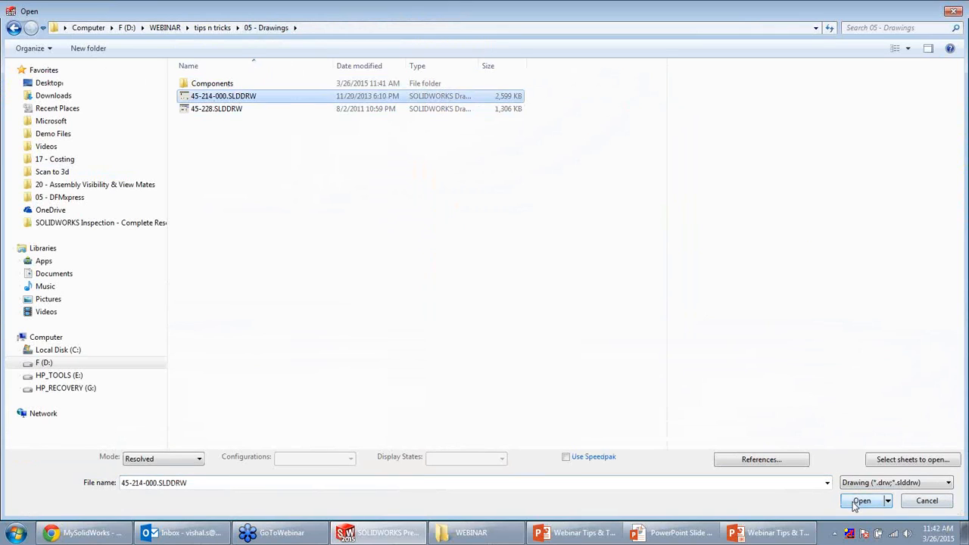
pyautogui.click(859, 501)
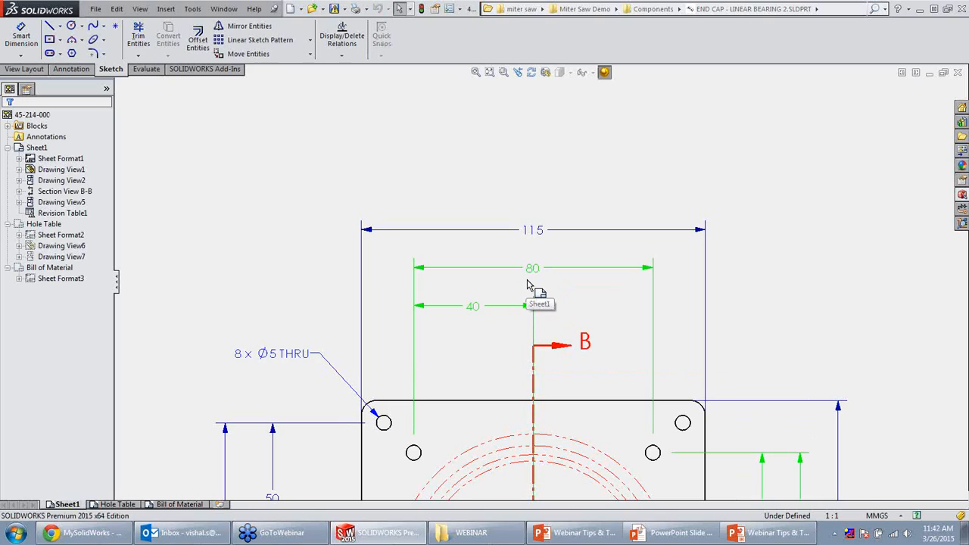
pyautogui.moveTo(533, 277)
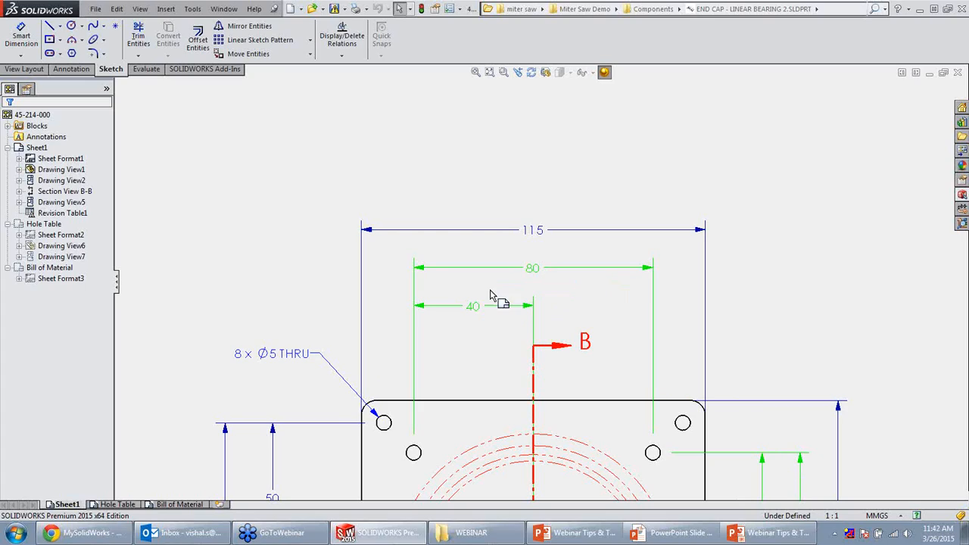
# Check the plate drawing's 80 and 40 hole spacing dimensions, and close the drawing and the plate part without saving.
pyautogui.moveTo(473, 308)
pyautogui.scroll(4, 846, 371)
pyautogui.scroll(-3, 621, 443)
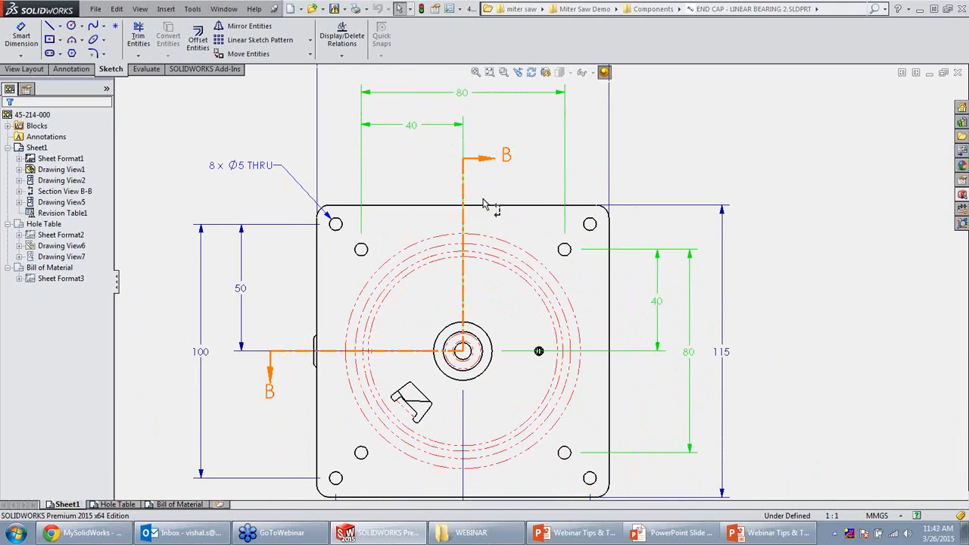
pyautogui.scroll(2, 515, 194)
pyautogui.scroll(-2, 466, 162)
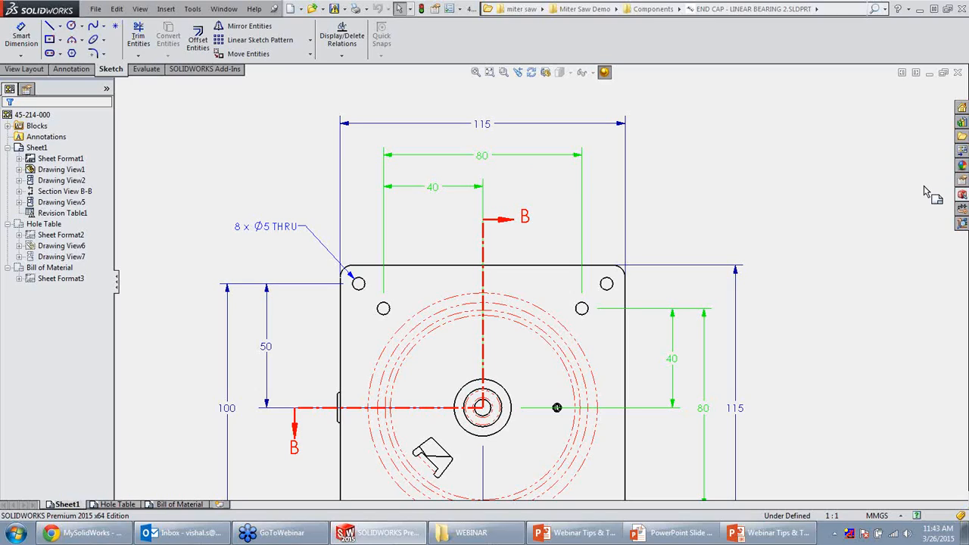
pyautogui.click(958, 72)
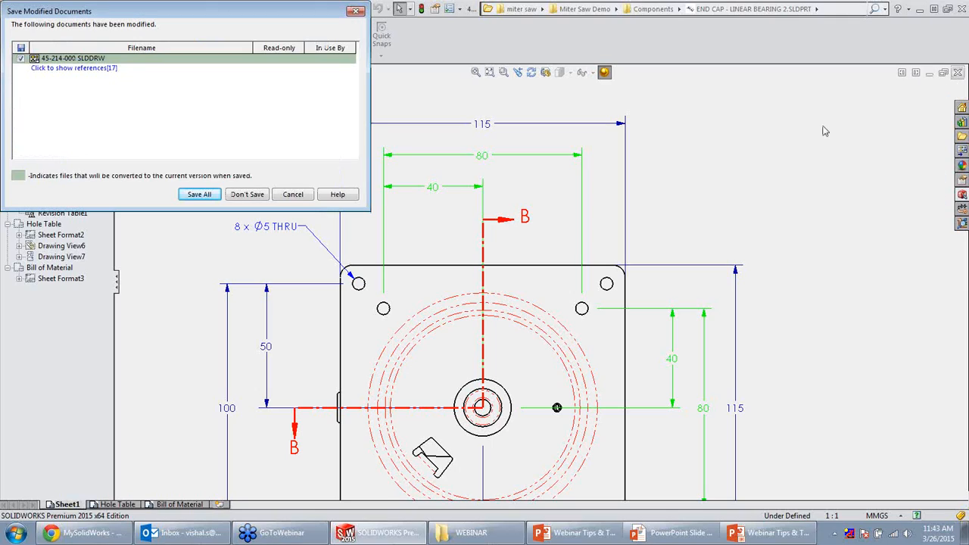
pyautogui.click(255, 197)
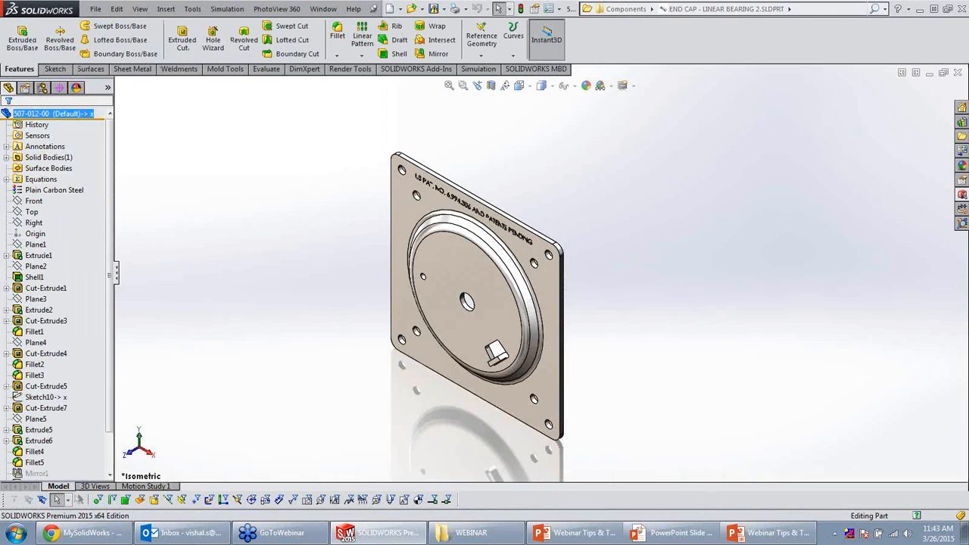
pyautogui.click(958, 72)
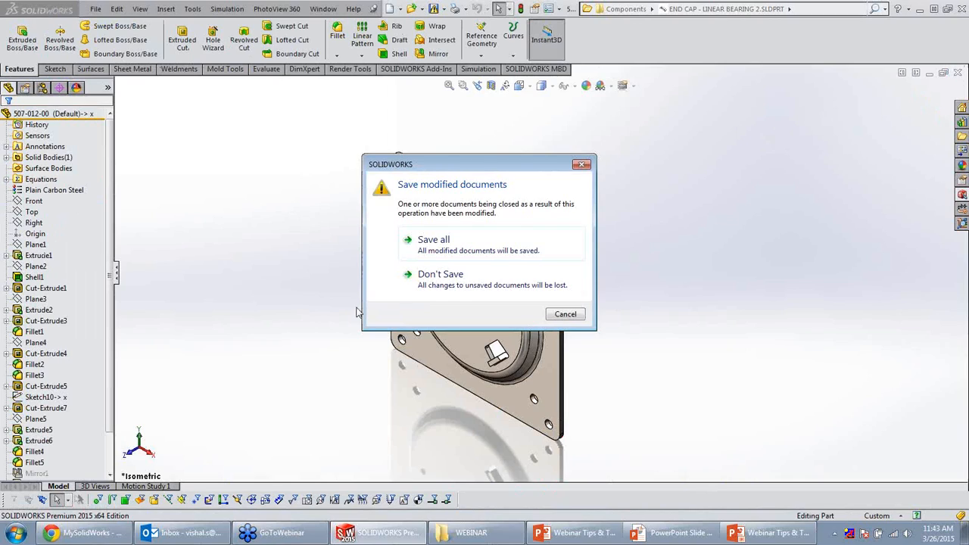
pyautogui.click(422, 278)
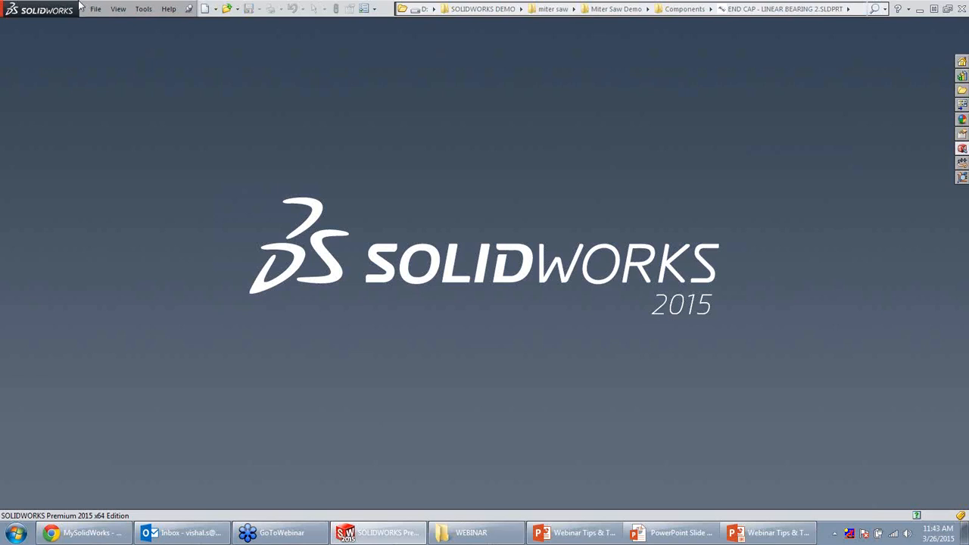
# Open the part Knuckle.SLDPRT from the "tips n tricks" folder.
pyautogui.click(96, 9)
pyautogui.click(117, 53)
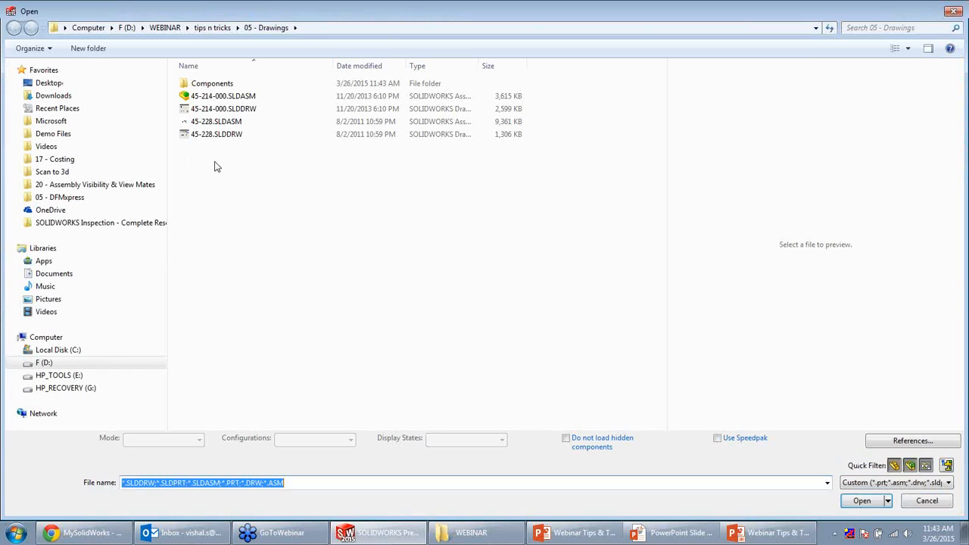
pyautogui.click(212, 27)
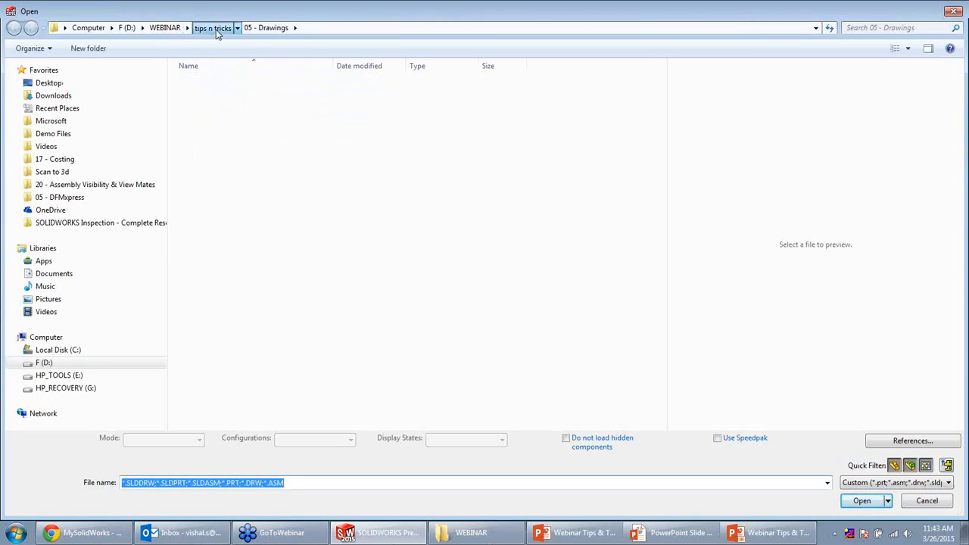
pyautogui.click(216, 109)
pyautogui.click(863, 501)
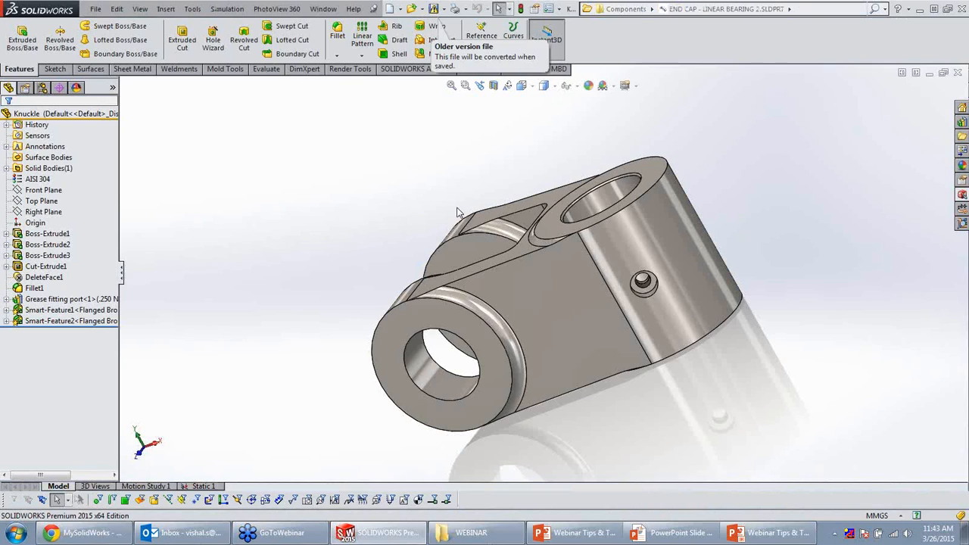
pyautogui.moveTo(476, 179); pyautogui.dragTo(523, 200, button='middle')
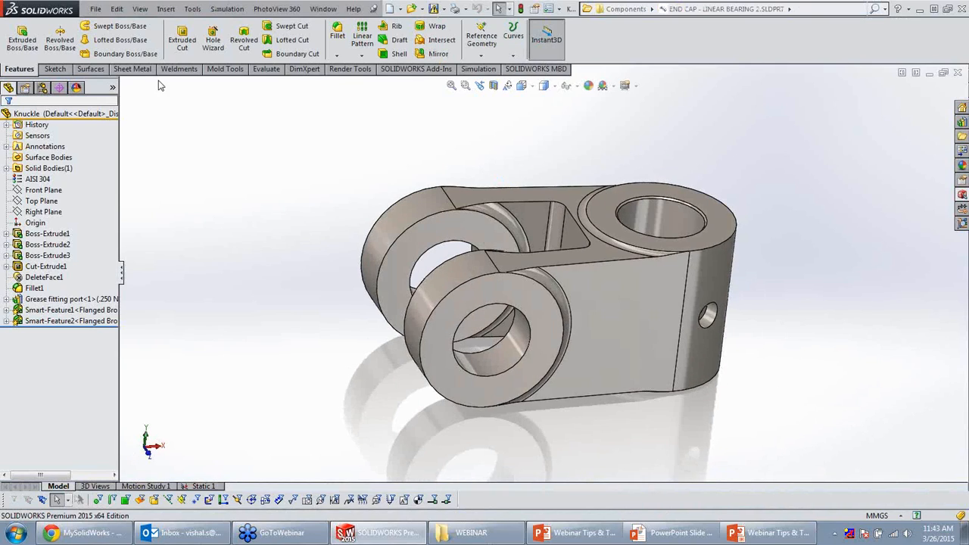
pyautogui.click(93, 9)
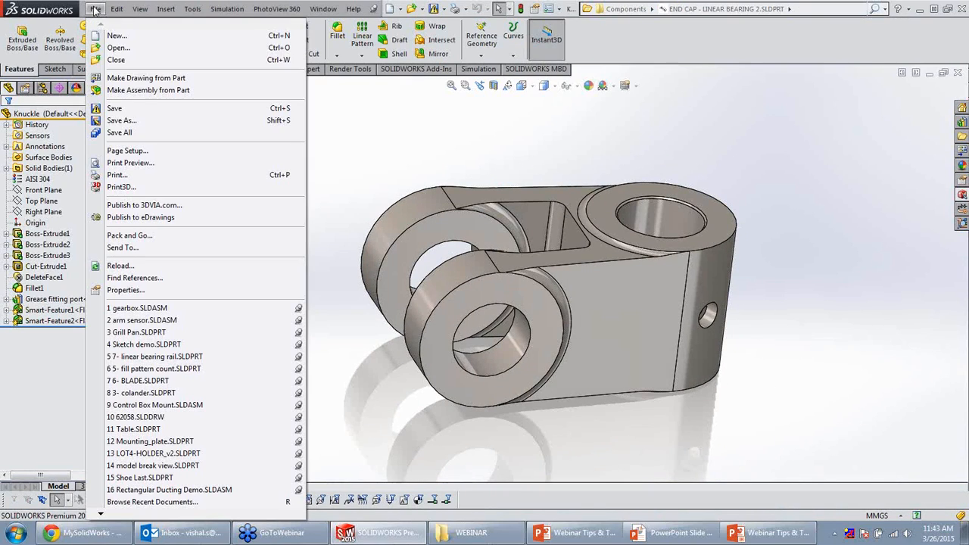
pyautogui.click(141, 90)
pyautogui.doubleClick(330, 169)
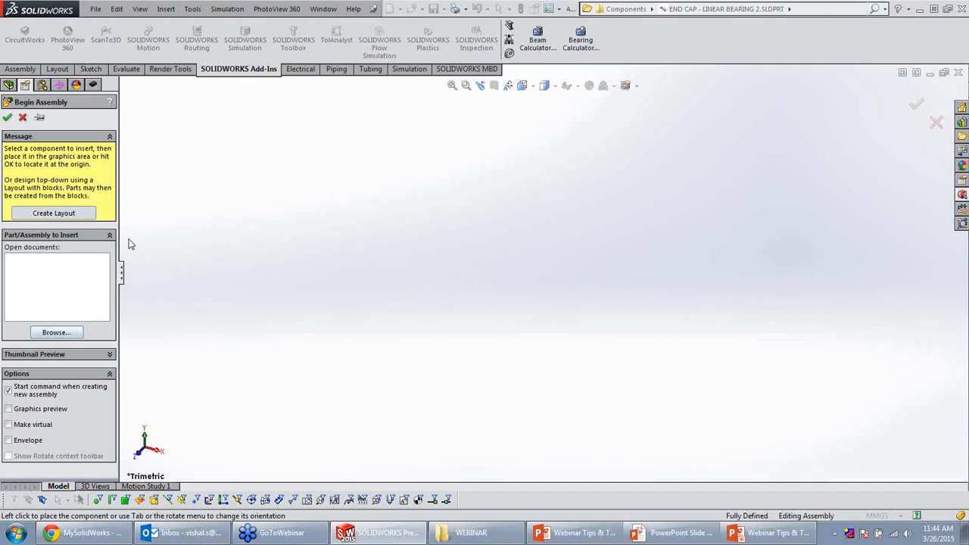
pyautogui.click(63, 335)
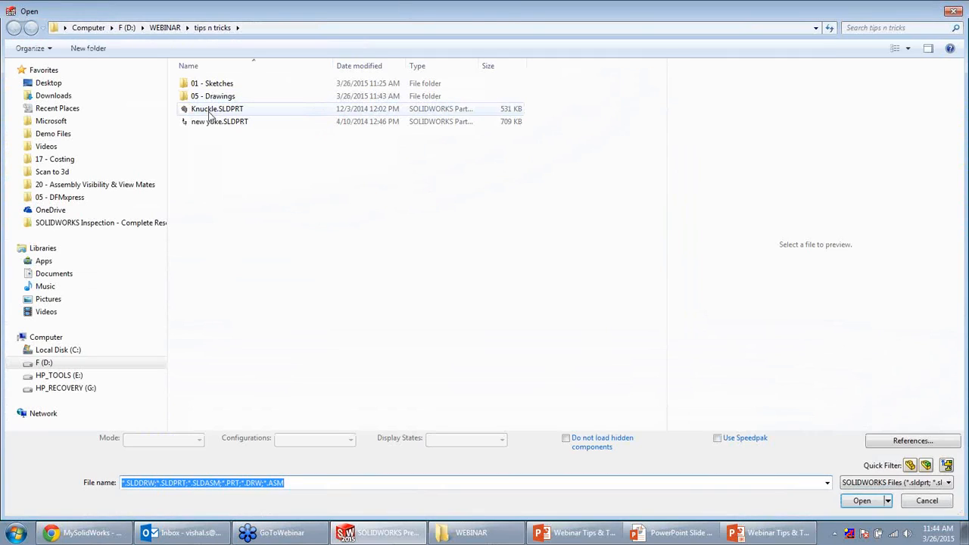
pyautogui.click(216, 108)
pyautogui.click(861, 500)
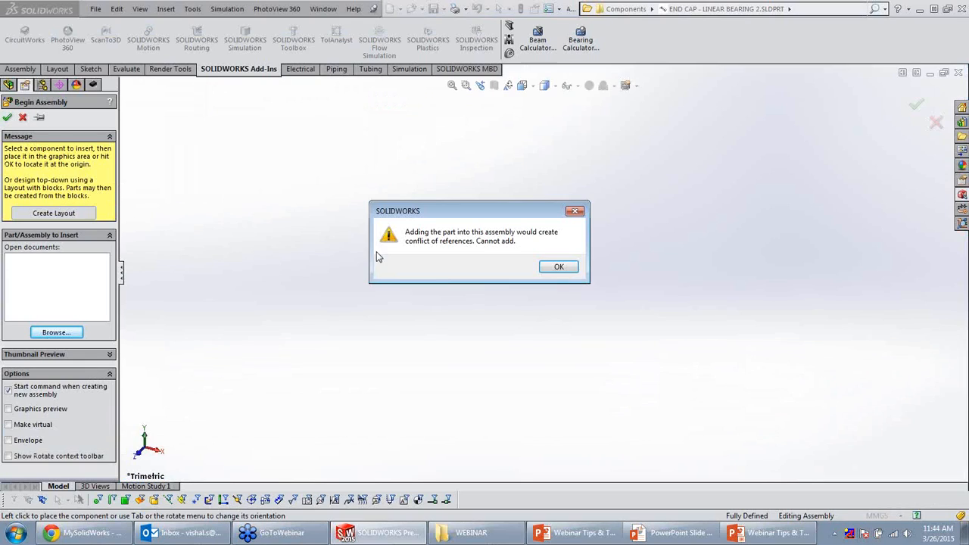
pyautogui.click(559, 266)
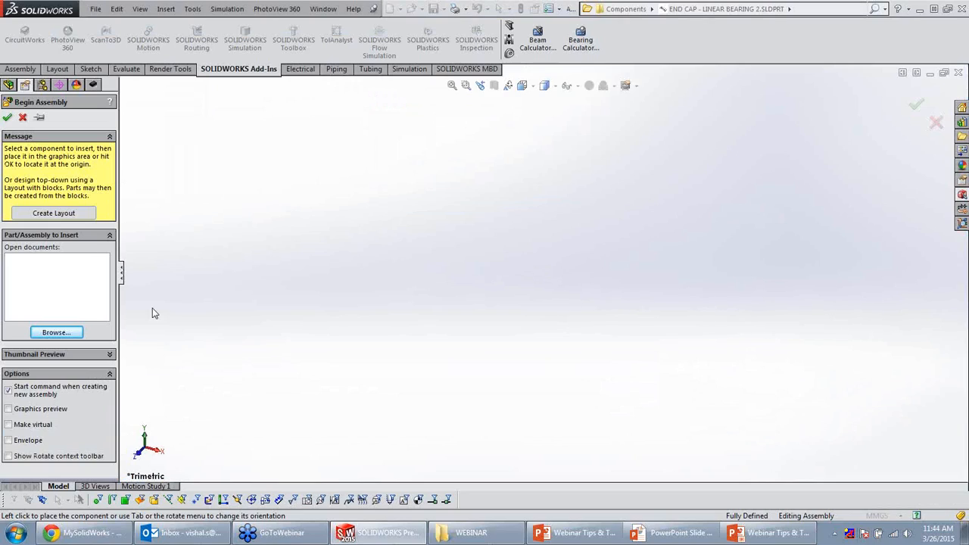
pyautogui.click(21, 118)
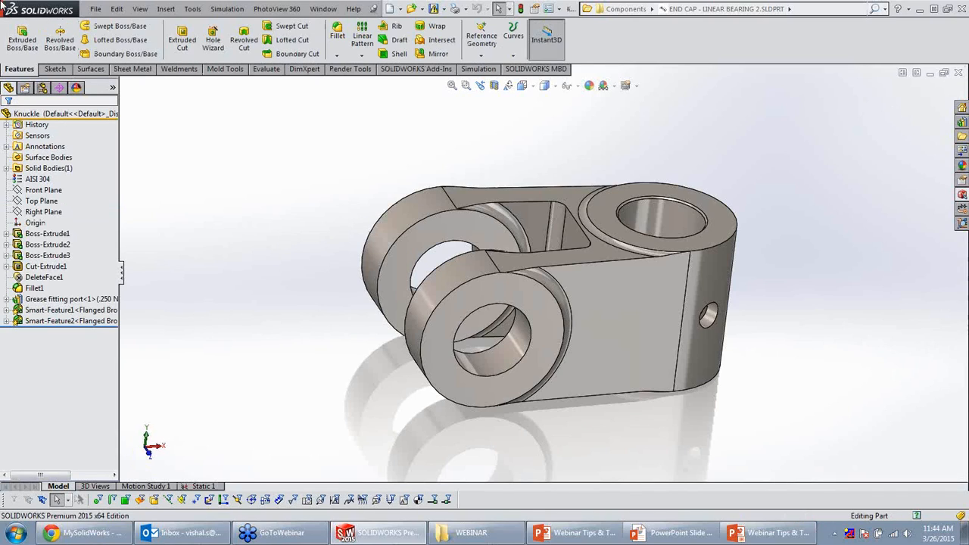
# Make a new assembly from the open Knuckle part and place the knuckle as its first component.
pyautogui.click(96, 9)
pyautogui.click(148, 90)
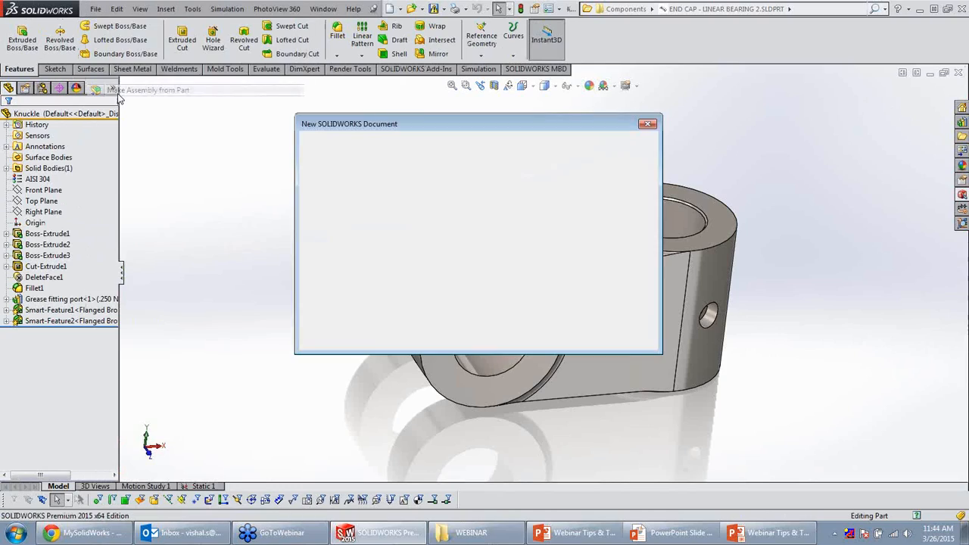
pyautogui.click(330, 168)
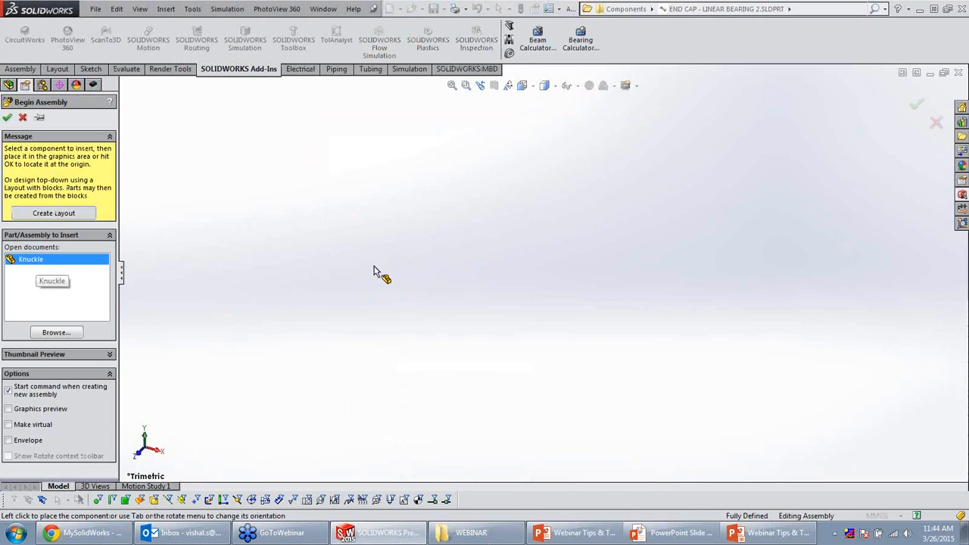
pyautogui.click(23, 264)
pyautogui.click(65, 262)
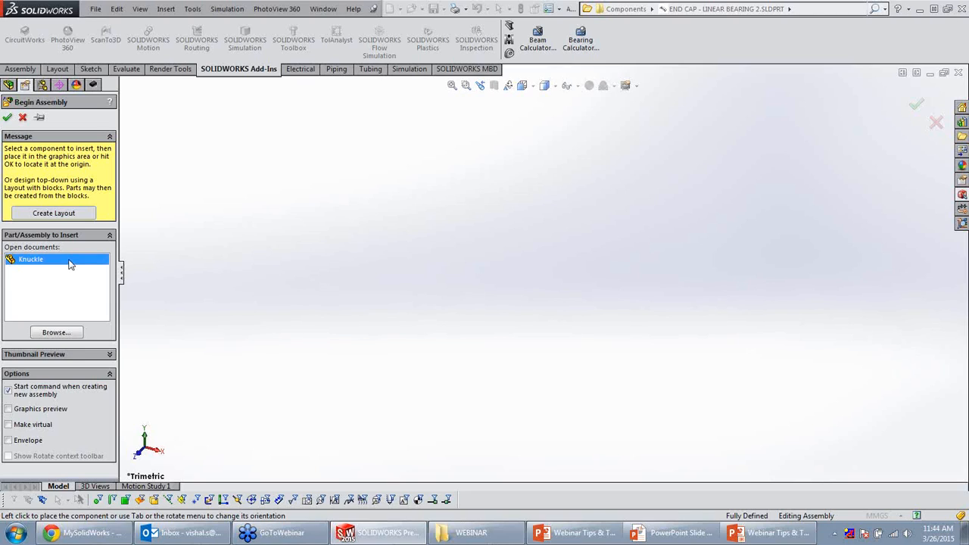
pyautogui.click(269, 265)
pyautogui.moveTo(642, 338); pyautogui.dragTo(617, 342, button='middle')
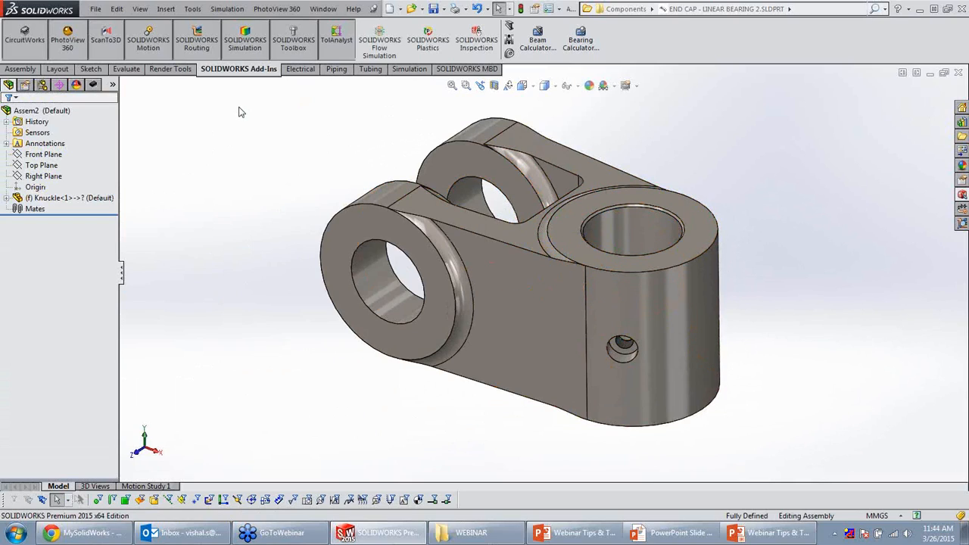
# Insert the Flanged Bronze bearing from the Design Library's Resemin Library into the upper end of the knuckle's vertical bore.
pyautogui.click(17, 68)
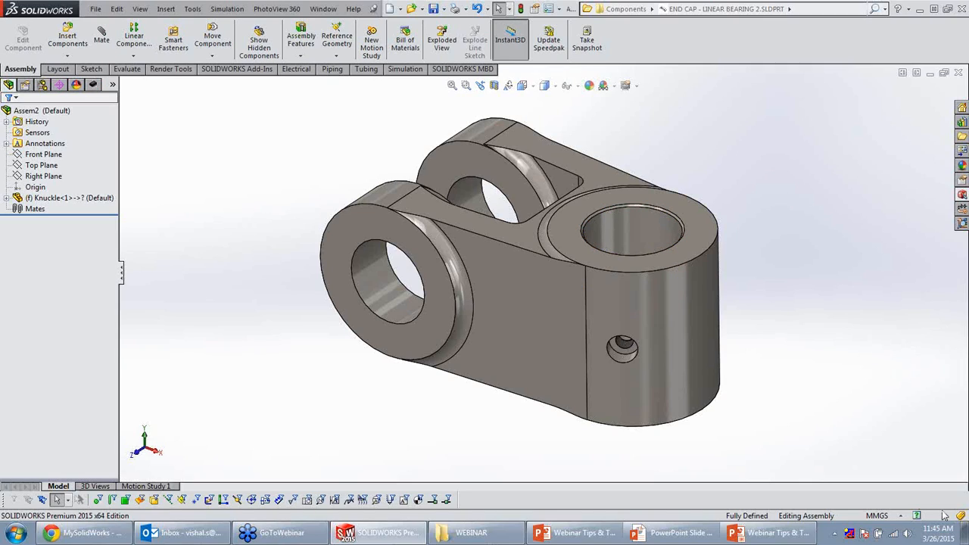
pyautogui.scroll(2, 522, 136)
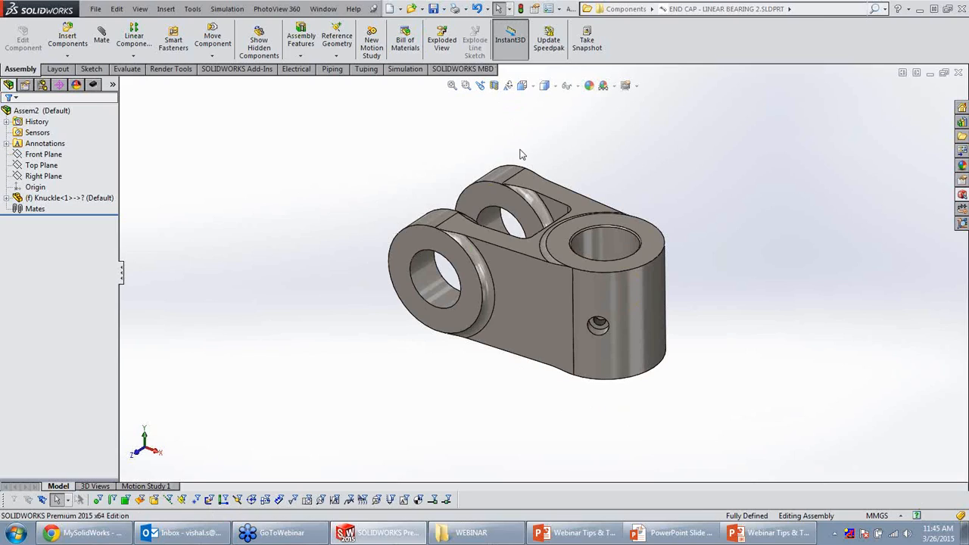
pyautogui.click(962, 122)
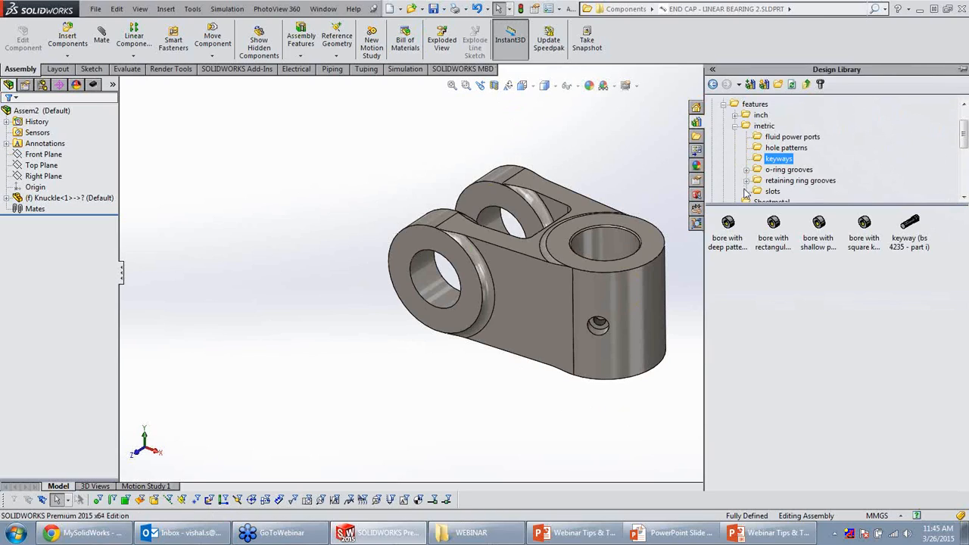
pyautogui.click(723, 104)
pyautogui.scroll(1, 723, 113)
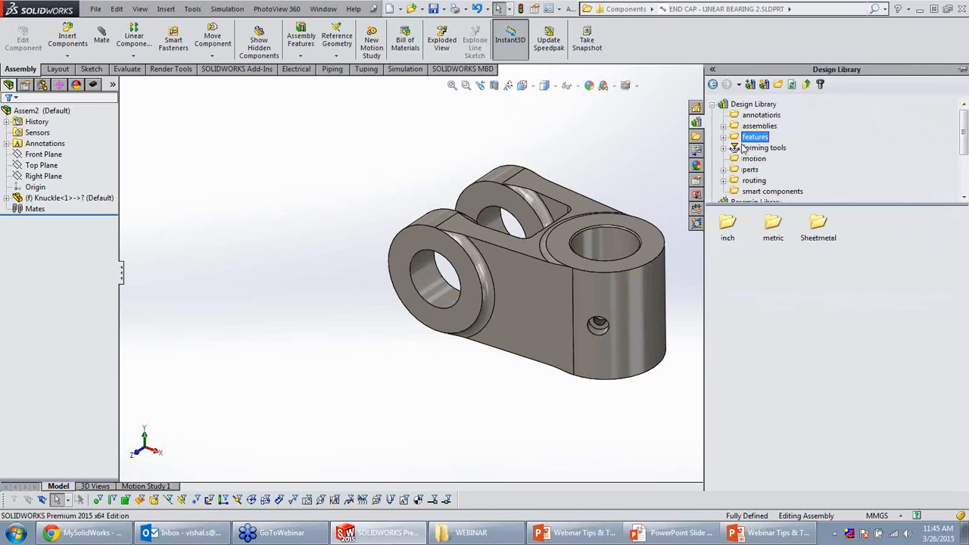
pyautogui.click(713, 103)
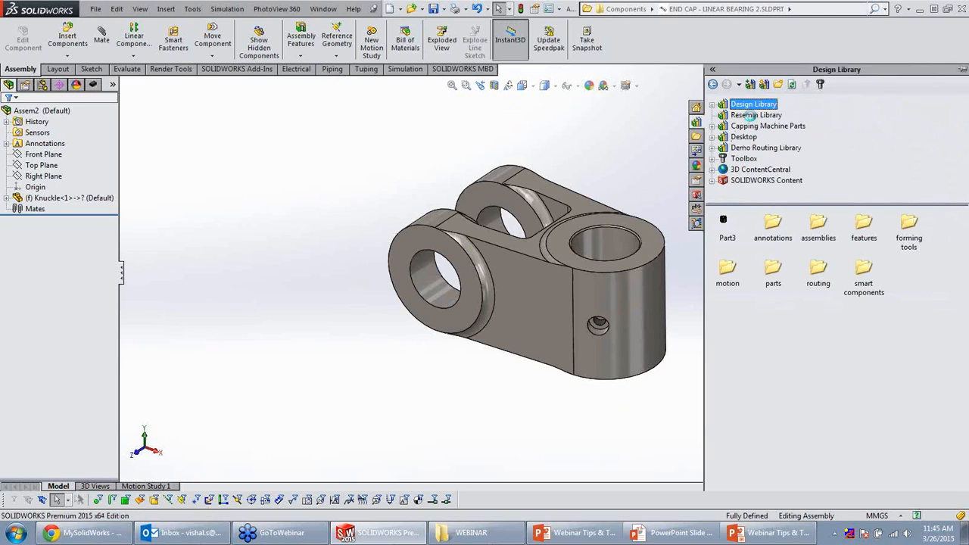
pyautogui.click(751, 116)
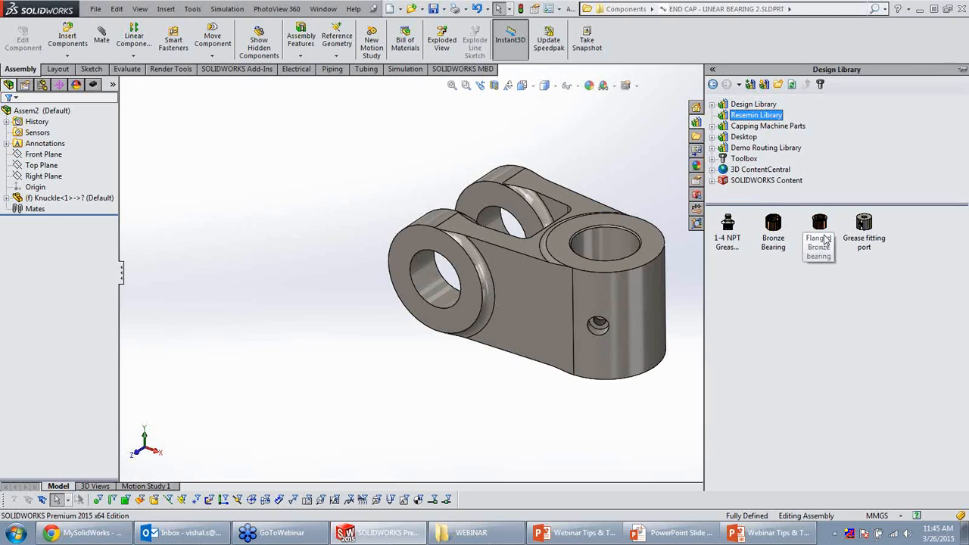
pyautogui.moveTo(821, 237)
pyautogui.moveTo(822, 232); pyautogui.dragTo(623, 269)
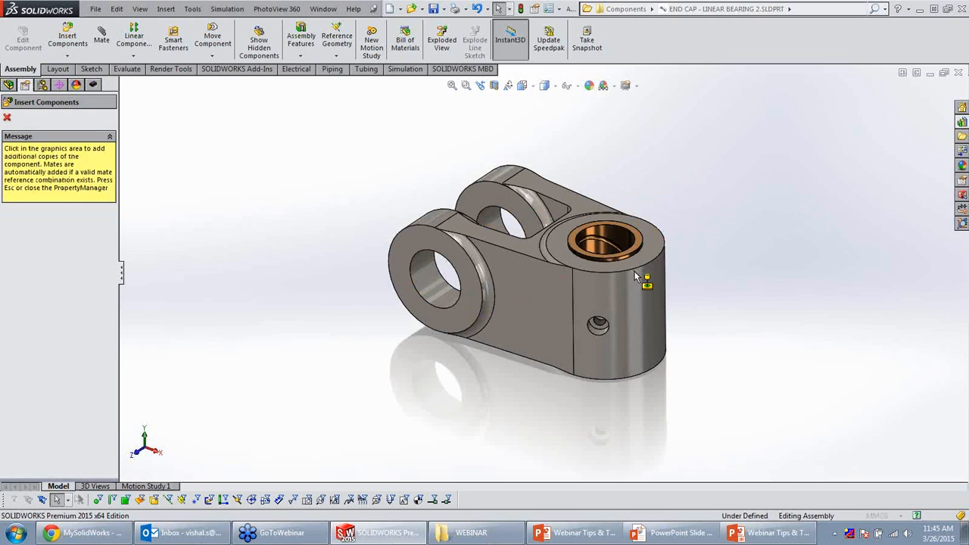
# Place a second flanged bronze bearing in the lower end of the same bore and finish inserting components.
pyautogui.moveTo(666, 356); pyautogui.dragTo(681, 295, button='middle')
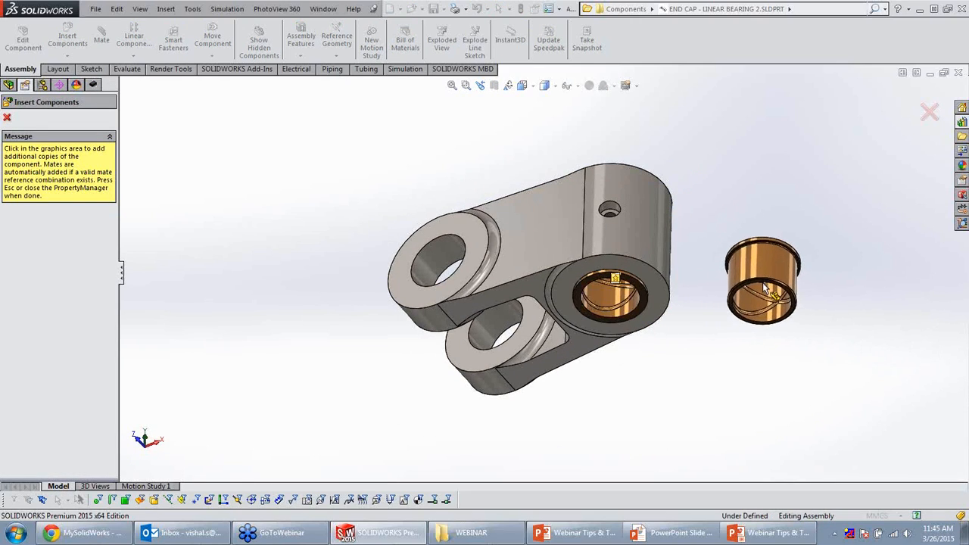
pyautogui.press('Escape')
pyautogui.moveTo(761, 281); pyautogui.dragTo(747, 422, button='middle')
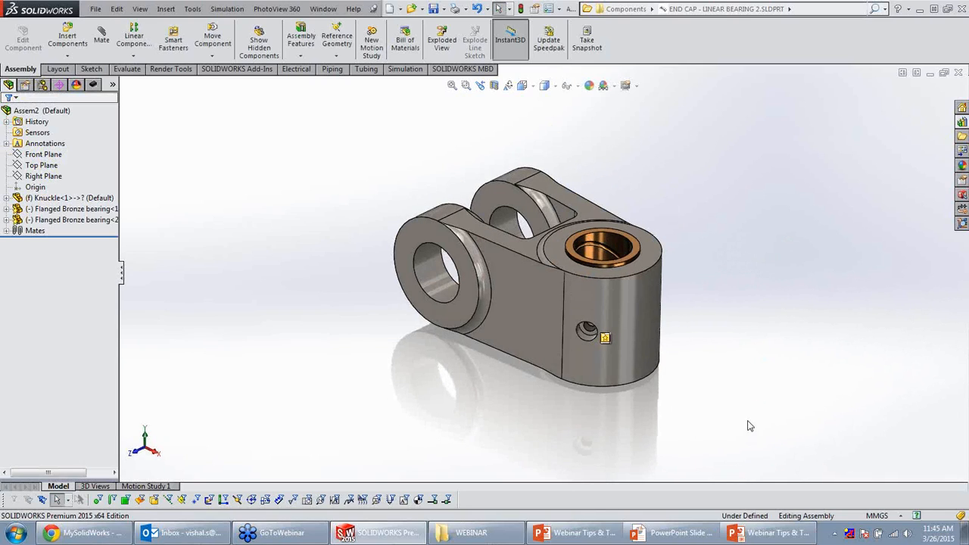
# Examine the concentric and coincident mates between the knuckle and the two flanged bearings.
pyautogui.scroll(-1, 585, 253)
pyautogui.scroll(-2, 585, 253)
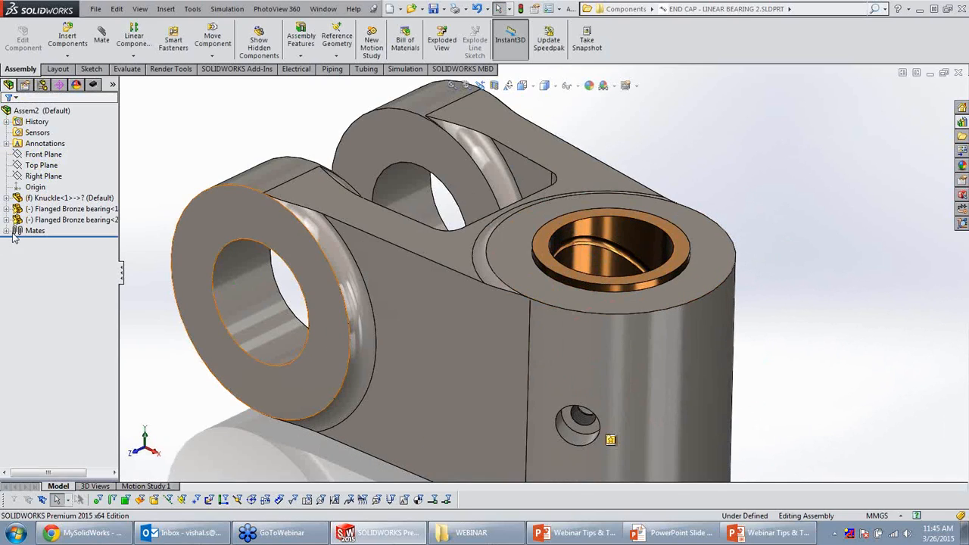
pyautogui.click(8, 230)
pyautogui.click(72, 242)
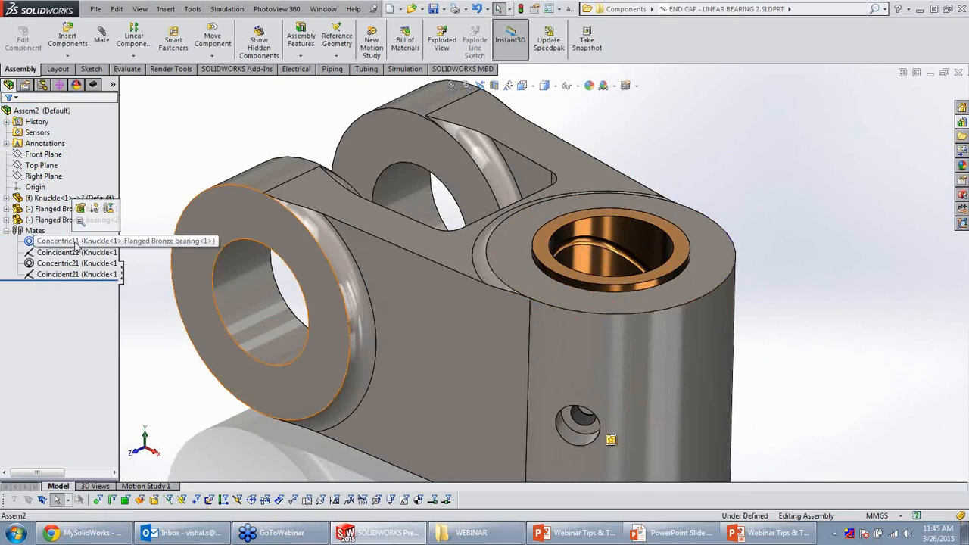
pyautogui.click(69, 253)
pyautogui.click(66, 274)
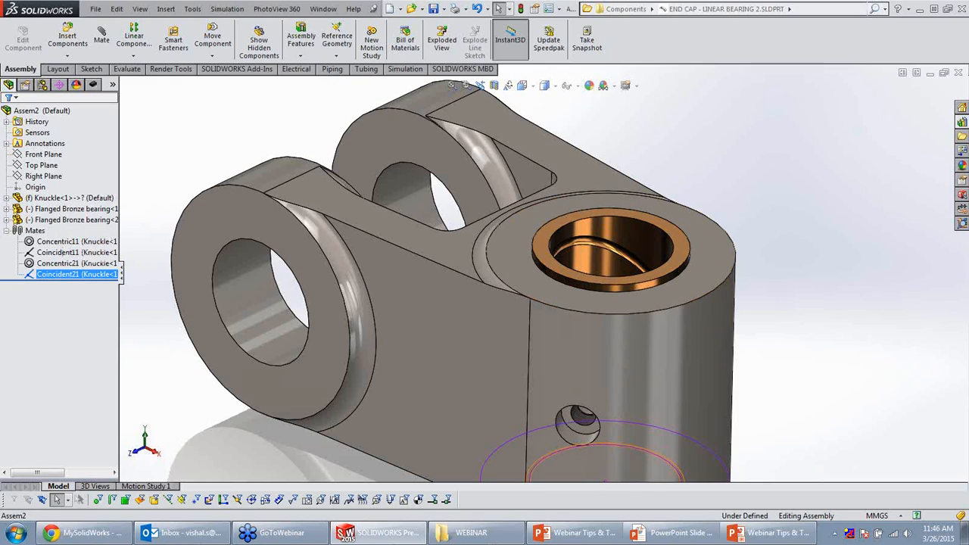
pyautogui.click(760, 164)
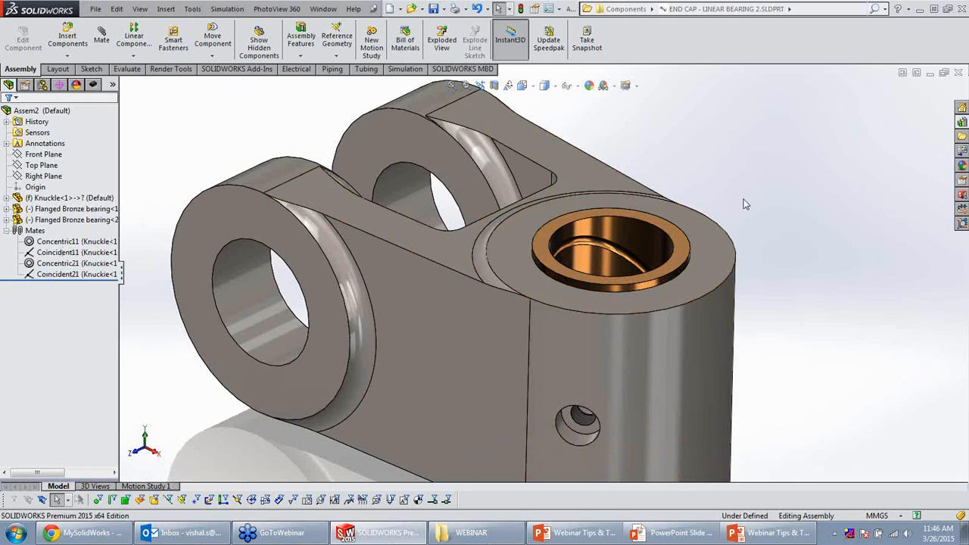
# Hide the upper flanged bearing and the knuckle in the assembly.
pyautogui.press('Tab')
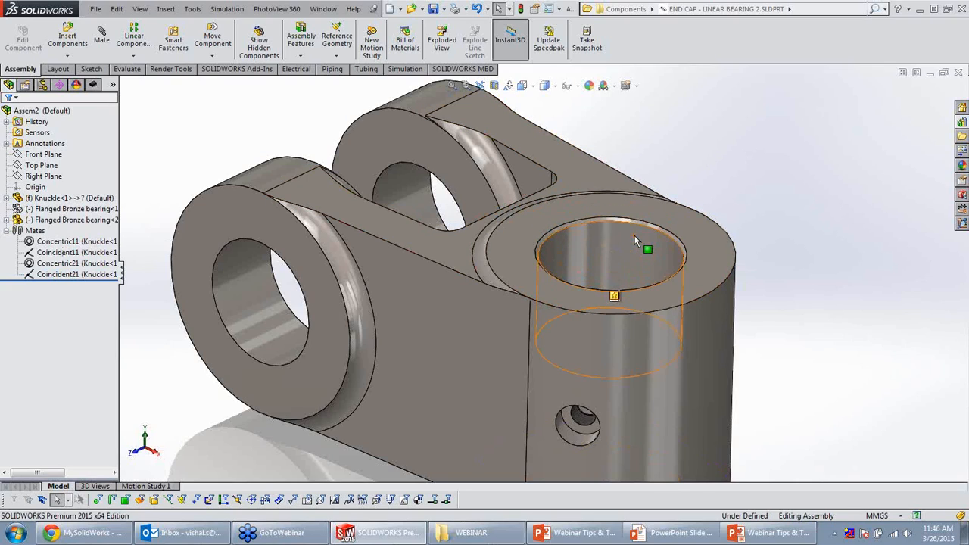
pyautogui.press('Tab')
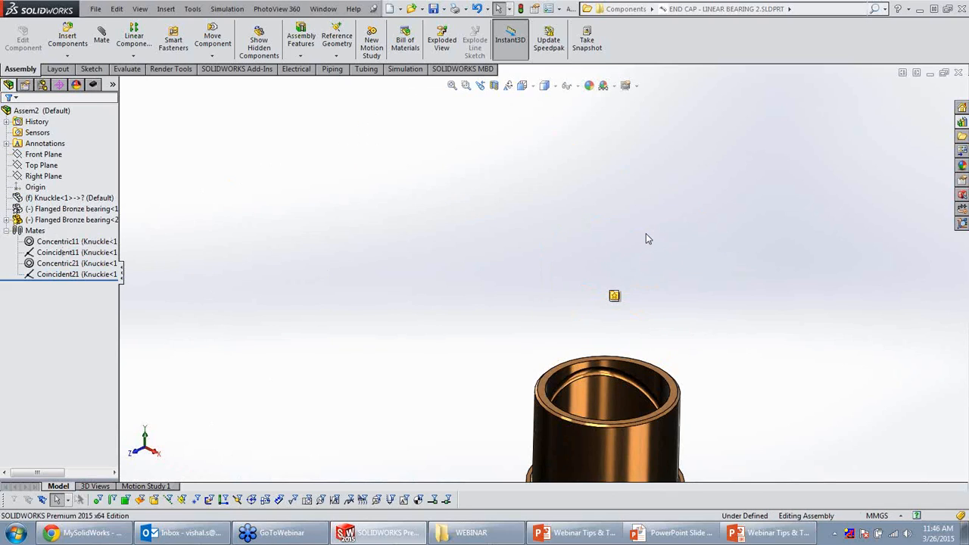
# Show the hidden knuckle and the upper flanged bearing again in the assembly.
pyautogui.hotkey('shift', 'Tab')
pyautogui.hotkey('shift', 'Tab')
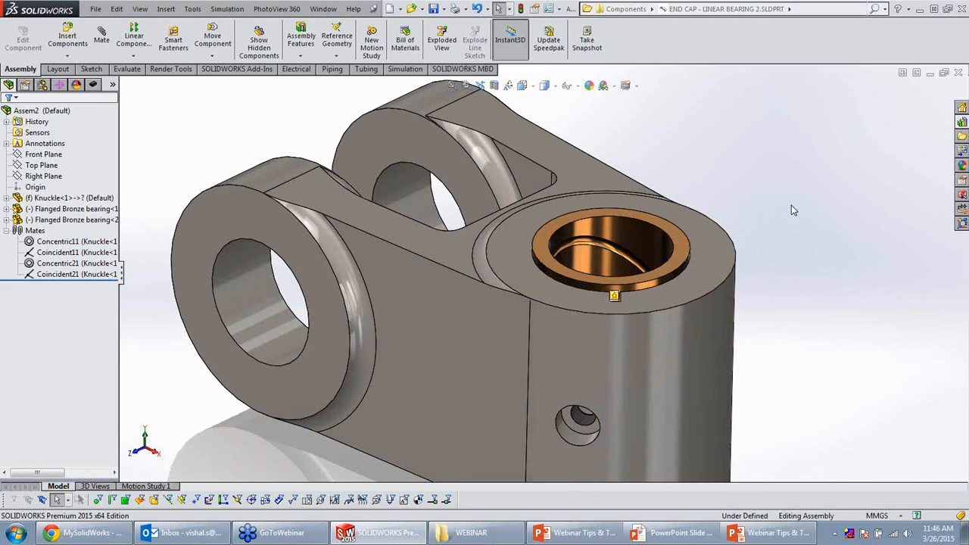
pyautogui.rightClick(622, 221)
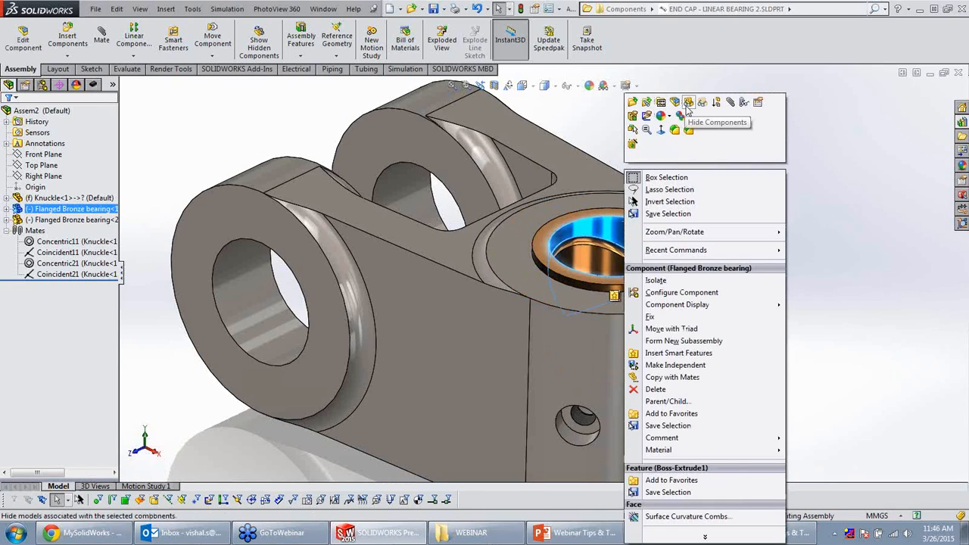
pyautogui.click(879, 236)
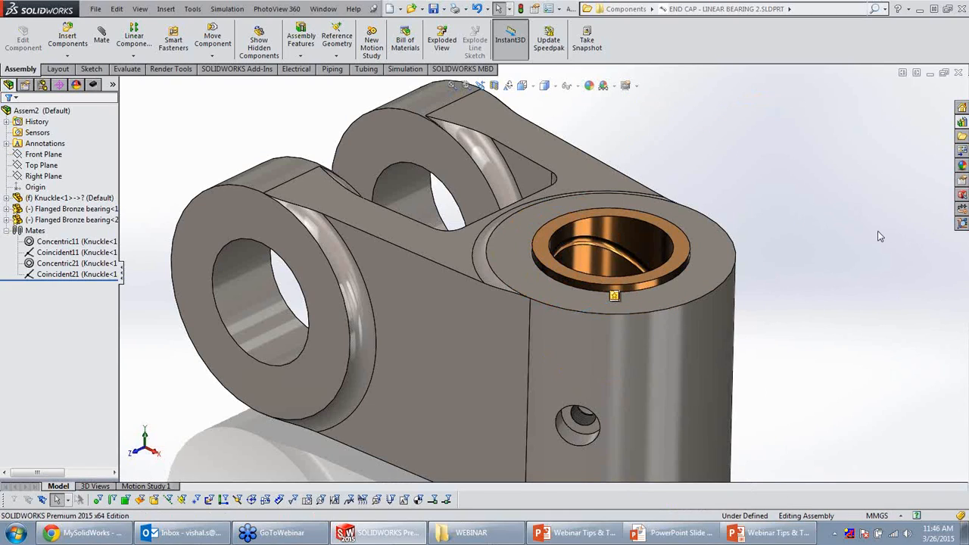
# Hide only the knuckle to expose both flanged bearings, and show it again.
pyautogui.press('Tab')
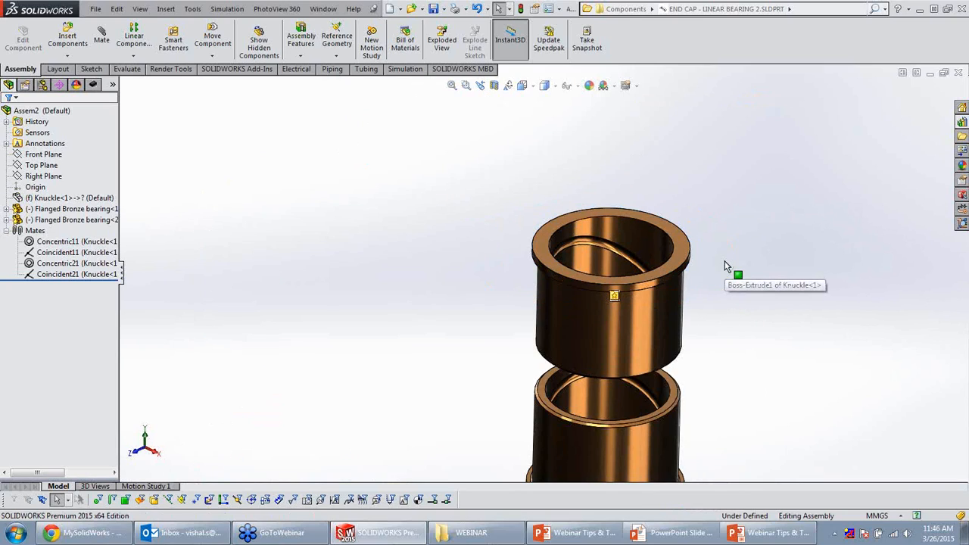
pyautogui.hotkey('shift', 'Tab')
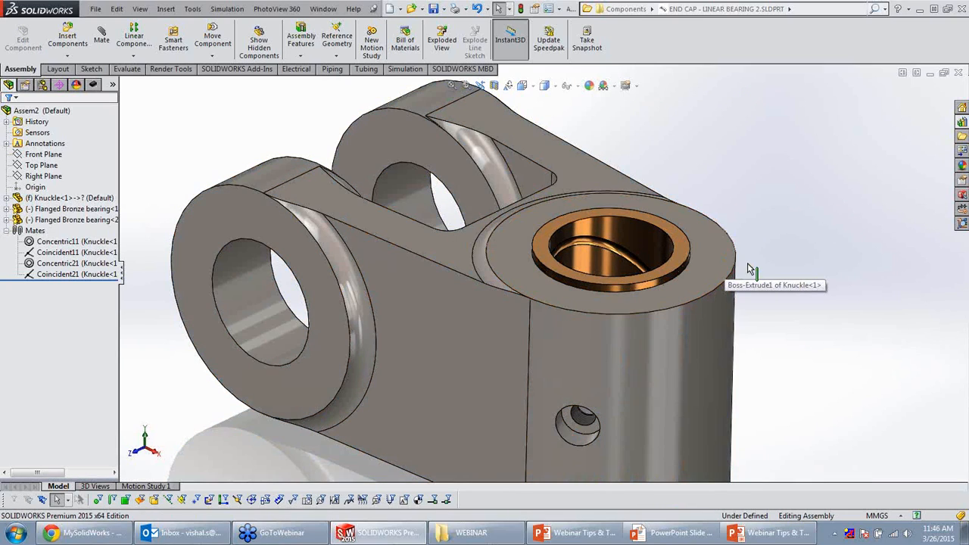
pyautogui.scroll(2, 781, 328)
pyautogui.scroll(-3, 627, 307)
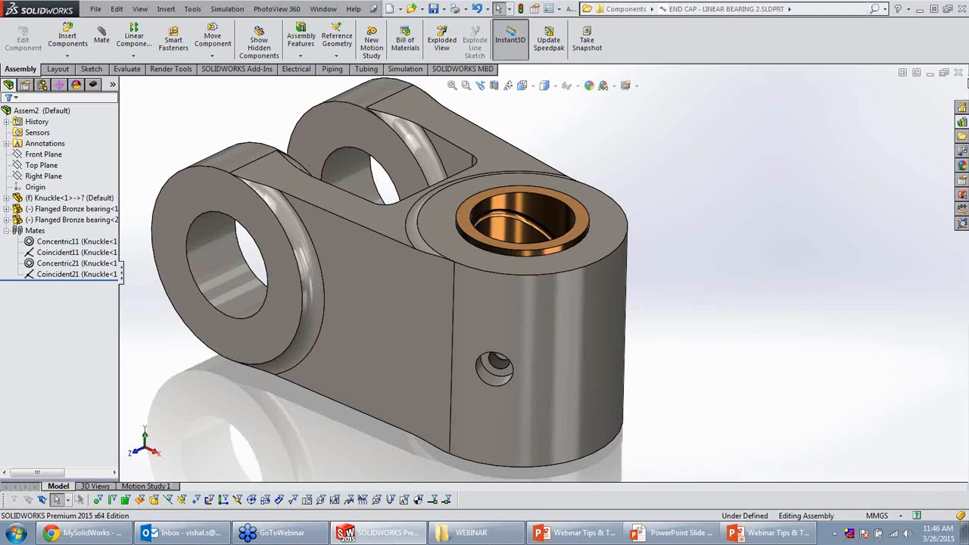
# Switch to the PowerPoint slide show, reveal tips 23 to 25, and return to the SOLIDWORKS assembly.
pyautogui.click(772, 532)
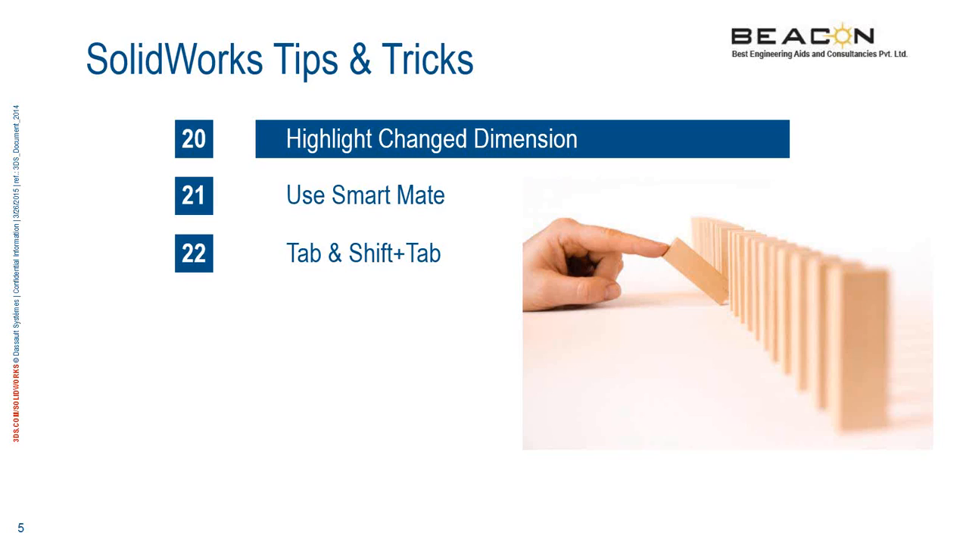
pyautogui.click(408, 301)
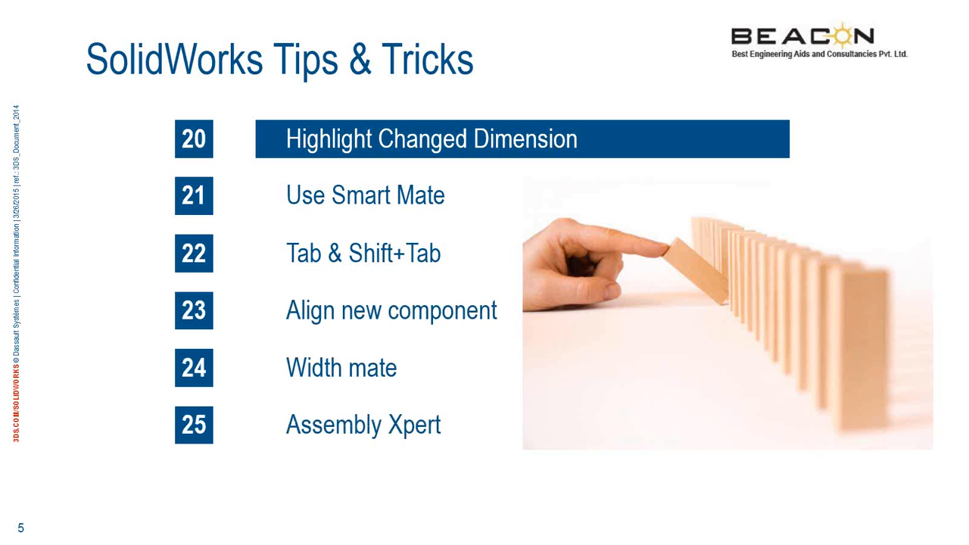
pyautogui.hotkey('alt', 'Tab')
pyautogui.press('Tab')
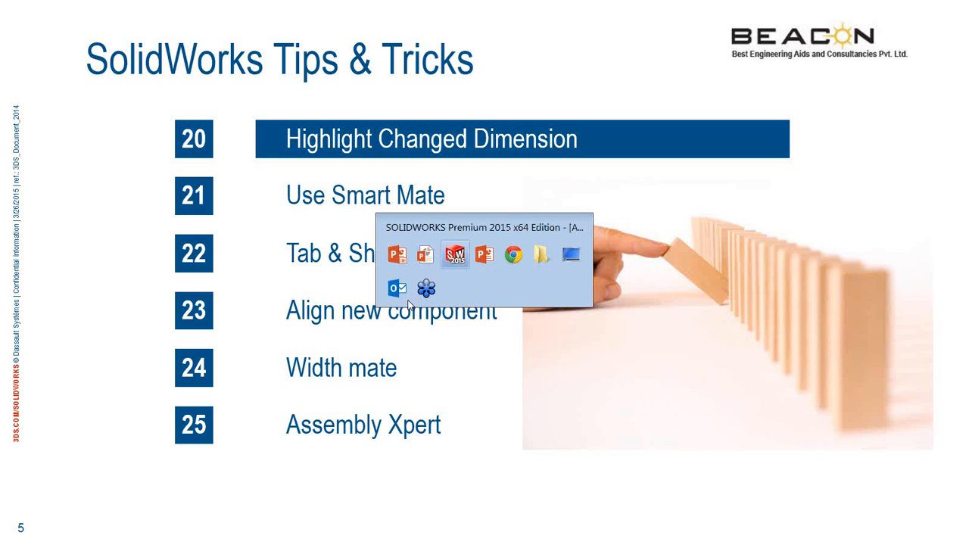
pyautogui.scroll(4, 409, 305)
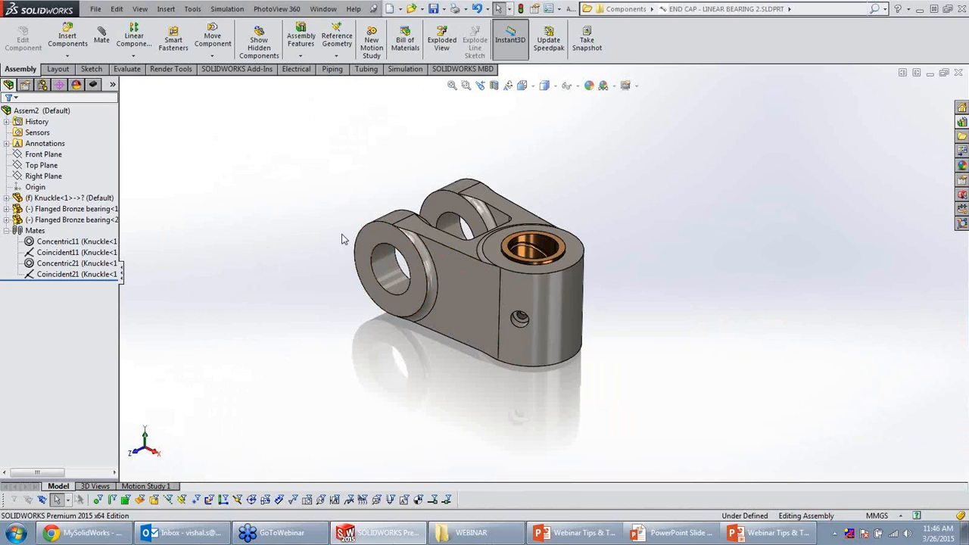
# Insert another Knuckle from the open documents and rotate its preview in 90-degree increments about the Z, X and Y axes.
pyautogui.click(67, 39)
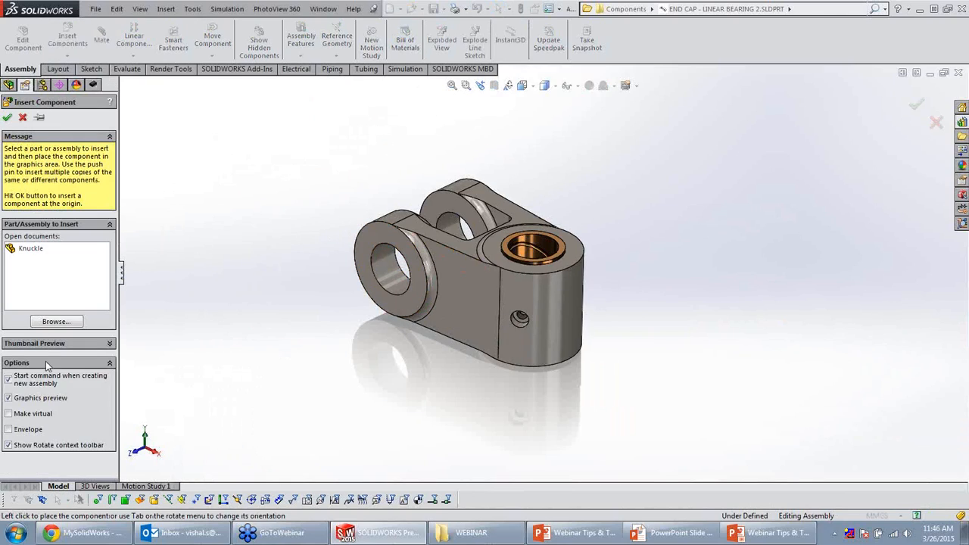
pyautogui.click(29, 249)
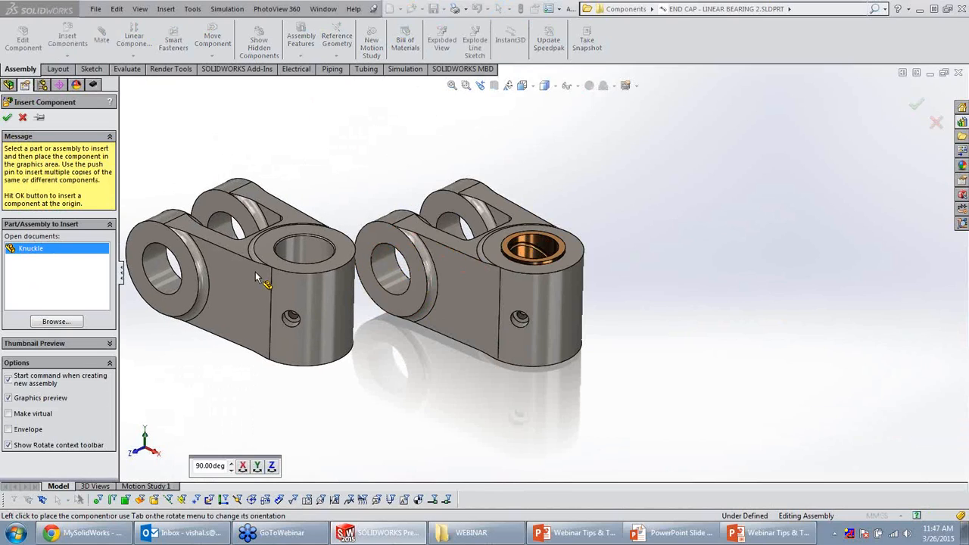
pyautogui.click(272, 466)
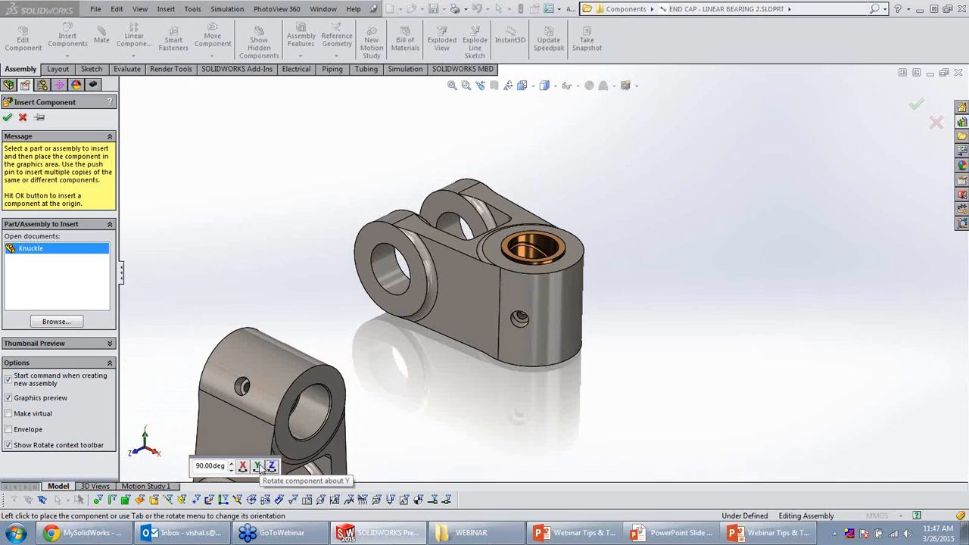
pyautogui.click(244, 467)
pyautogui.click(245, 467)
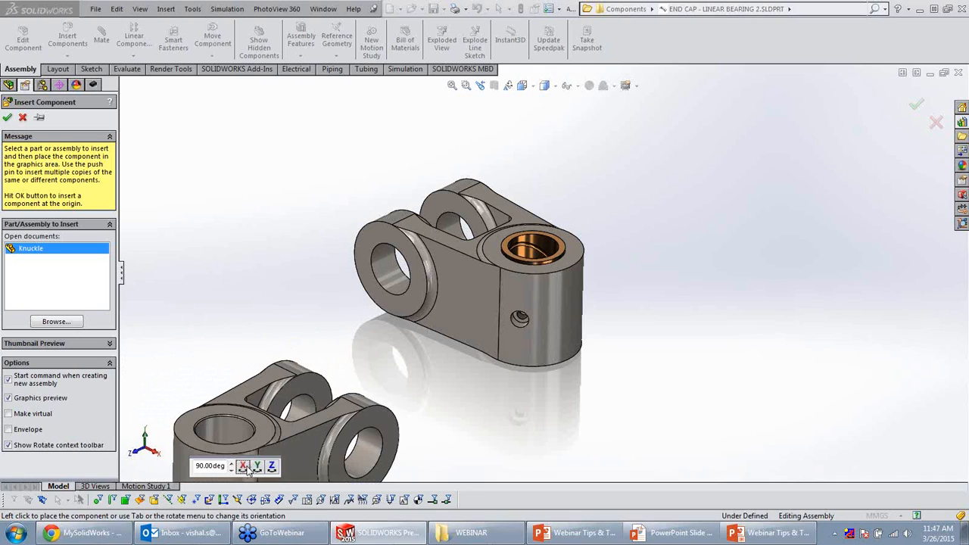
pyautogui.click(271, 467)
pyautogui.click(272, 466)
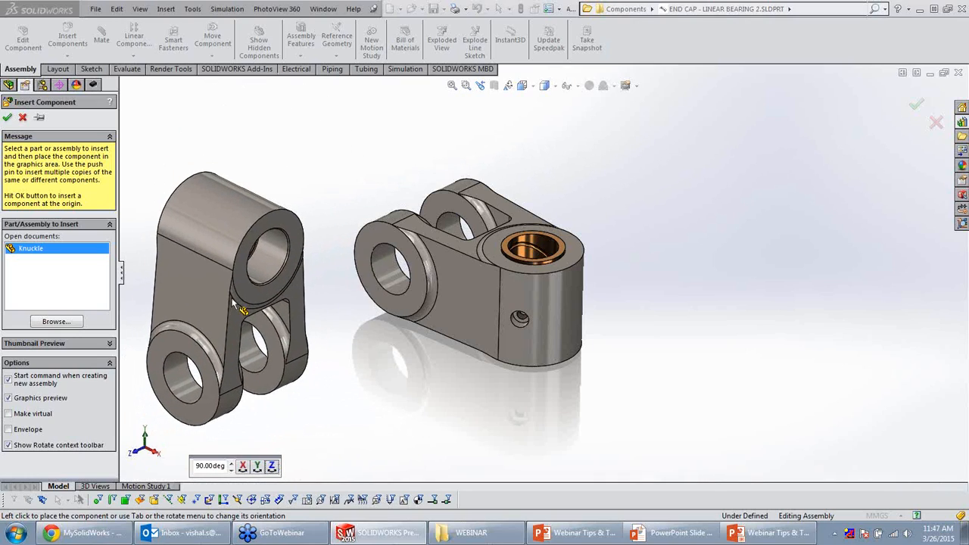
pyautogui.click(257, 467)
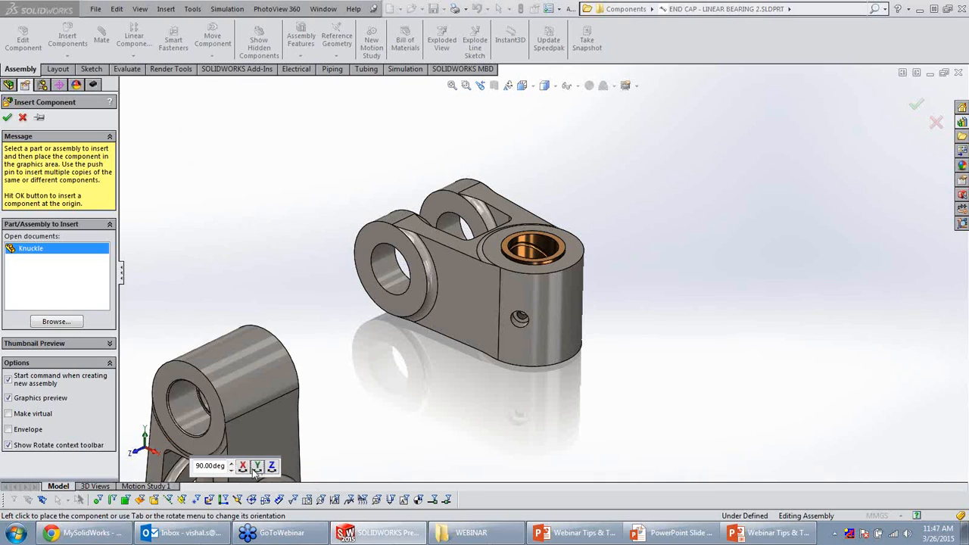
pyautogui.click(243, 467)
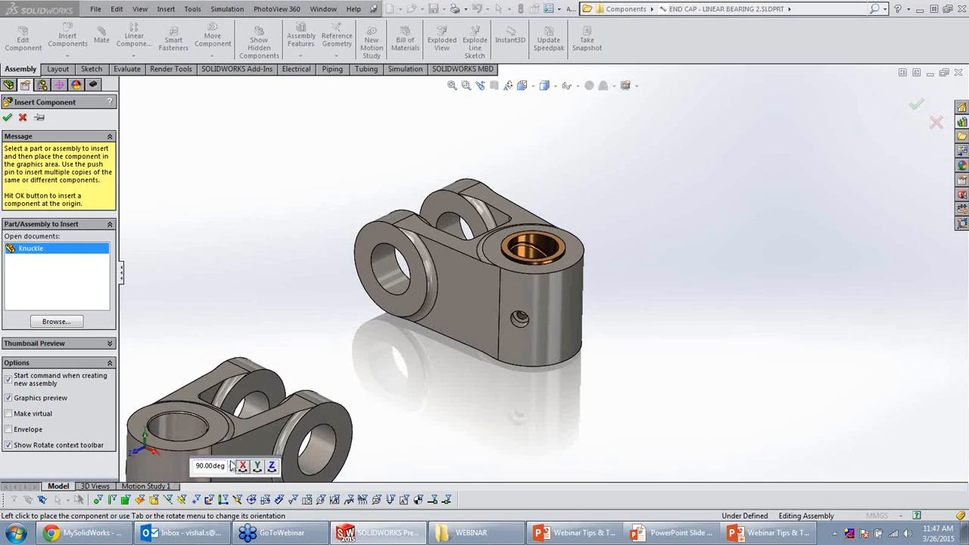
# Set the rotation increment to 108 degrees, rotate the knuckle preview about X and Z, and place it in front of the original.
pyautogui.click(231, 462)
pyautogui.click(244, 467)
pyautogui.click(244, 467)
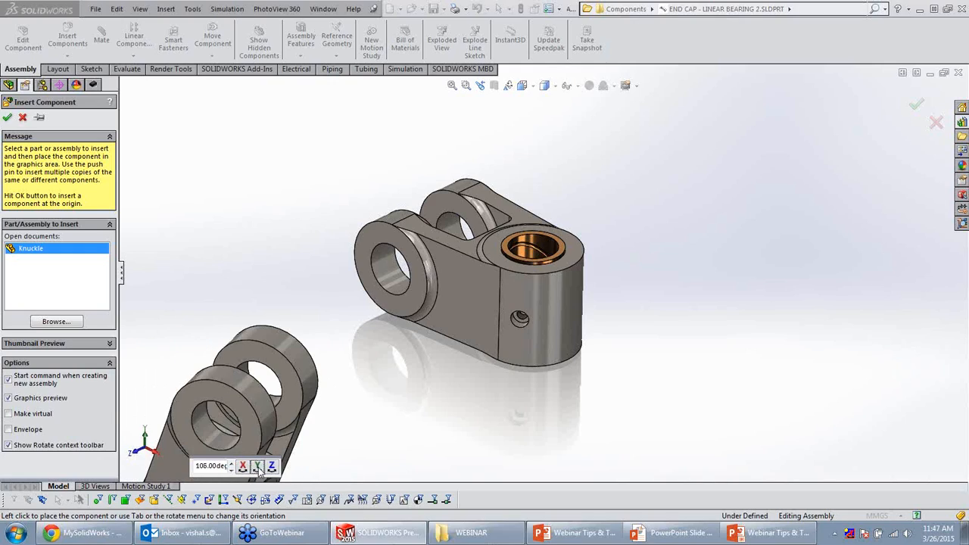
pyautogui.click(271, 467)
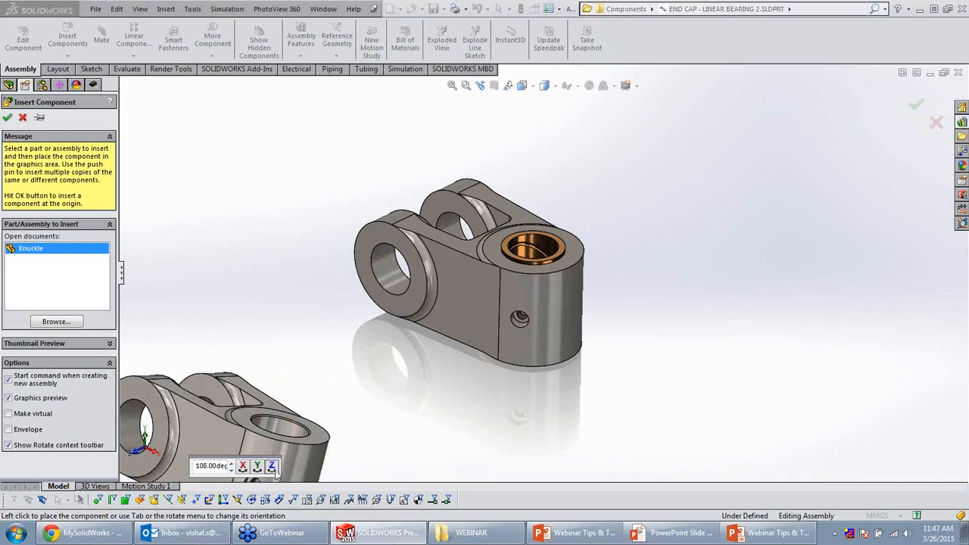
pyautogui.click(274, 467)
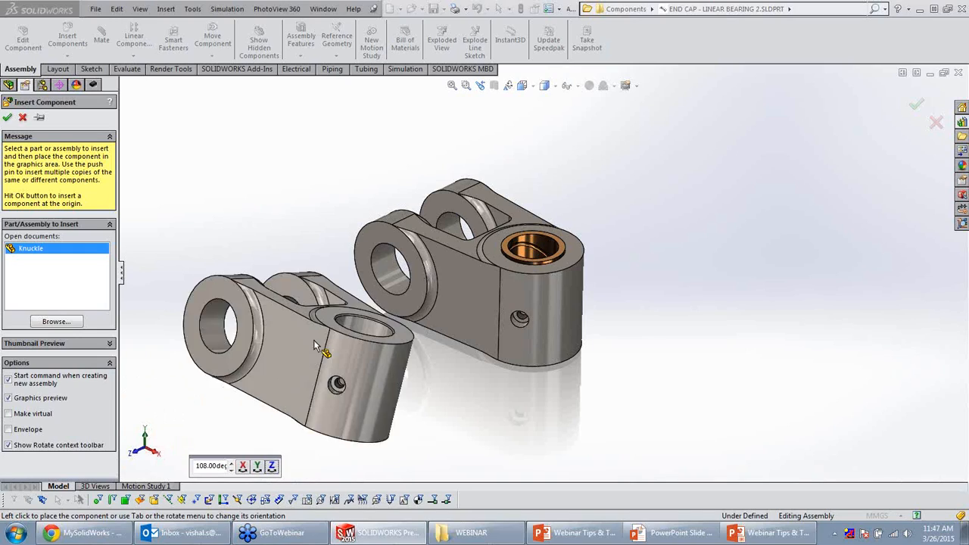
pyautogui.click(282, 353)
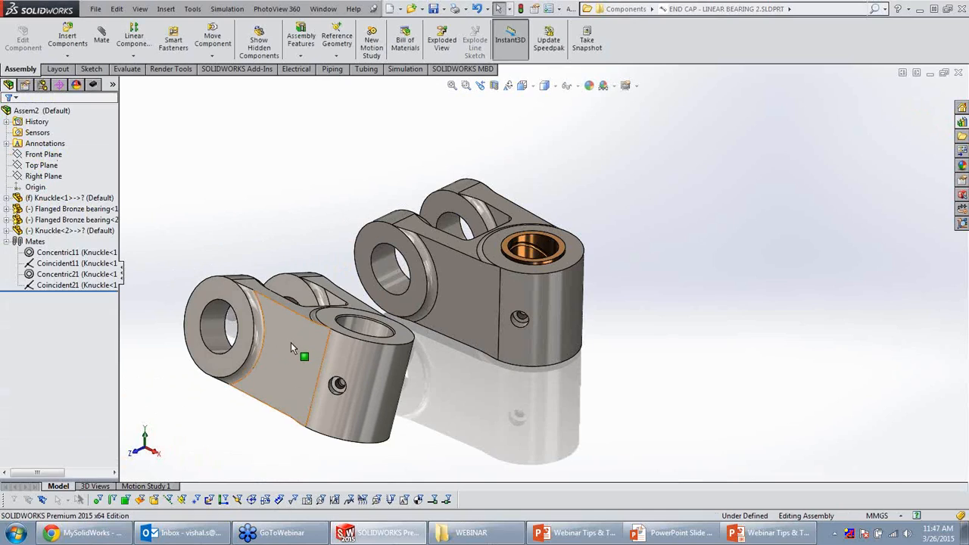
# Rotate the newly placed knuckle freely into a different orientation in front of the original.
pyautogui.click(277, 323)
pyautogui.moveTo(277, 318); pyautogui.dragTo(278, 296, button='right')
pyautogui.click(244, 223)
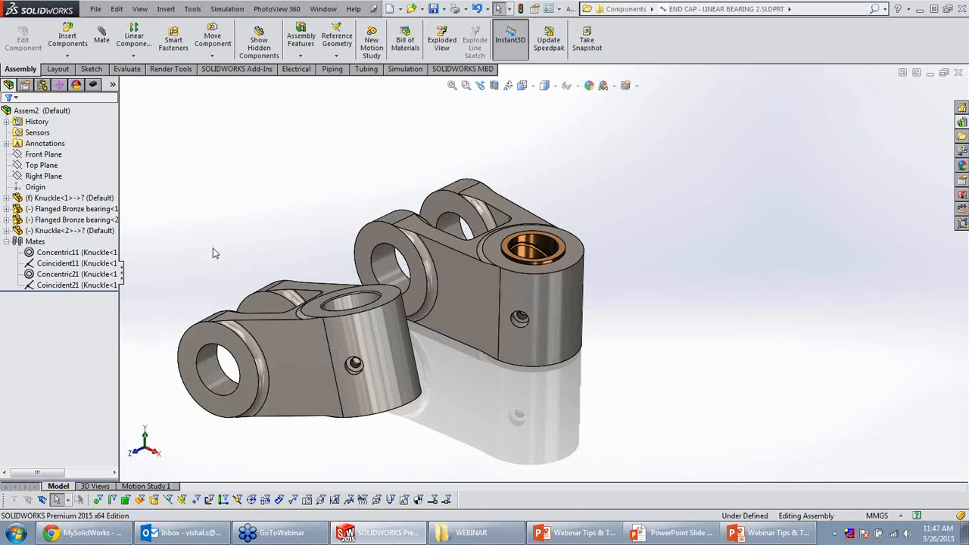
# Delete the second knuckle from the assembly.
pyautogui.scroll(-2, 435, 246)
pyautogui.scroll(2, 436, 247)
pyautogui.middleClick(415, 308)
pyautogui.moveTo(415, 307); pyautogui.dragTo(430, 393, button='middle')
pyautogui.click(439, 376)
pyautogui.press('Delete')
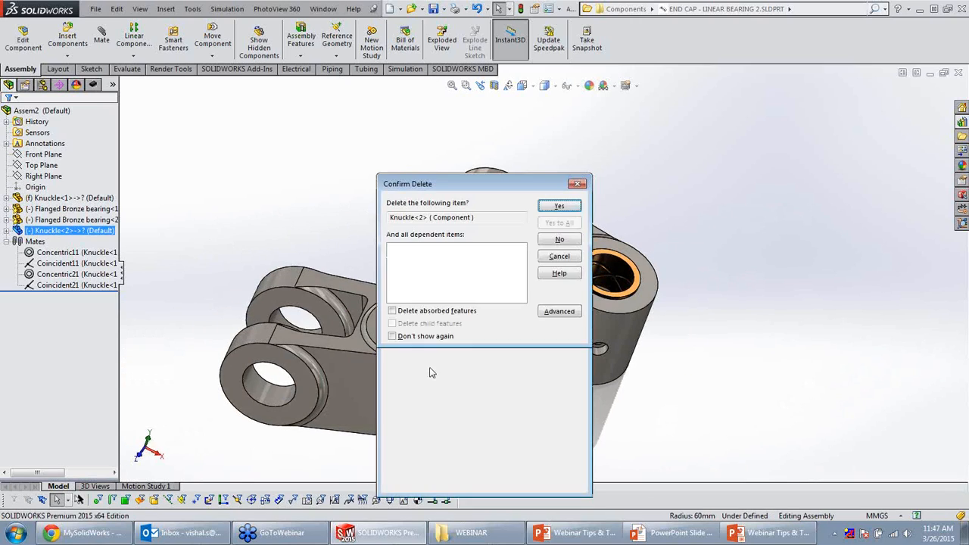
pyautogui.click(558, 205)
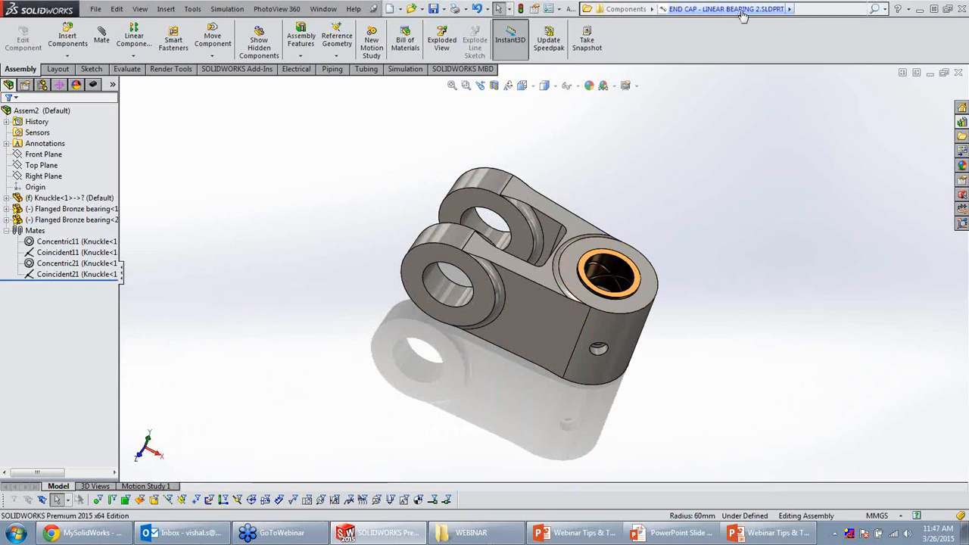
# Open the SOLIDWORKS DEMO folder from the search path and browse its result pages to the Resimin Demo folder.
pyautogui.click(822, 7)
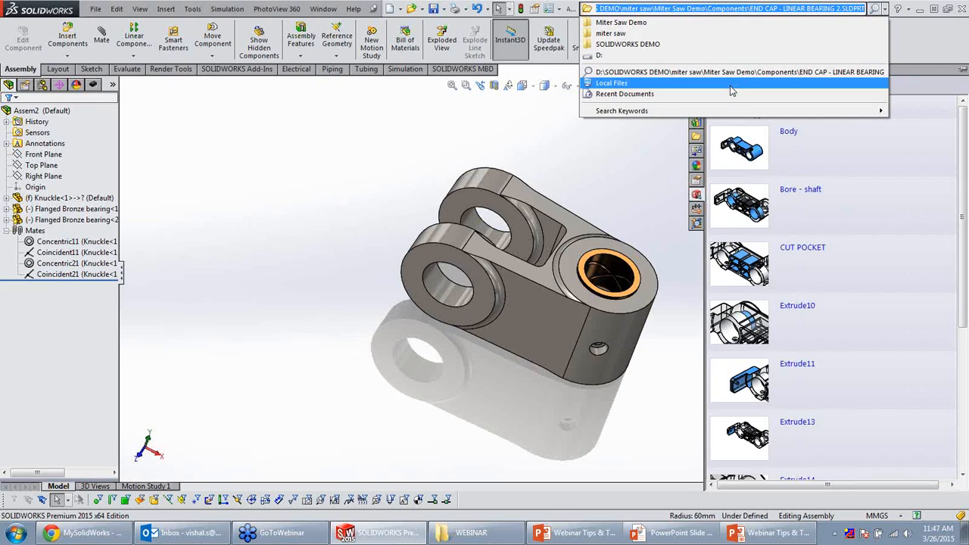
pyautogui.click(679, 45)
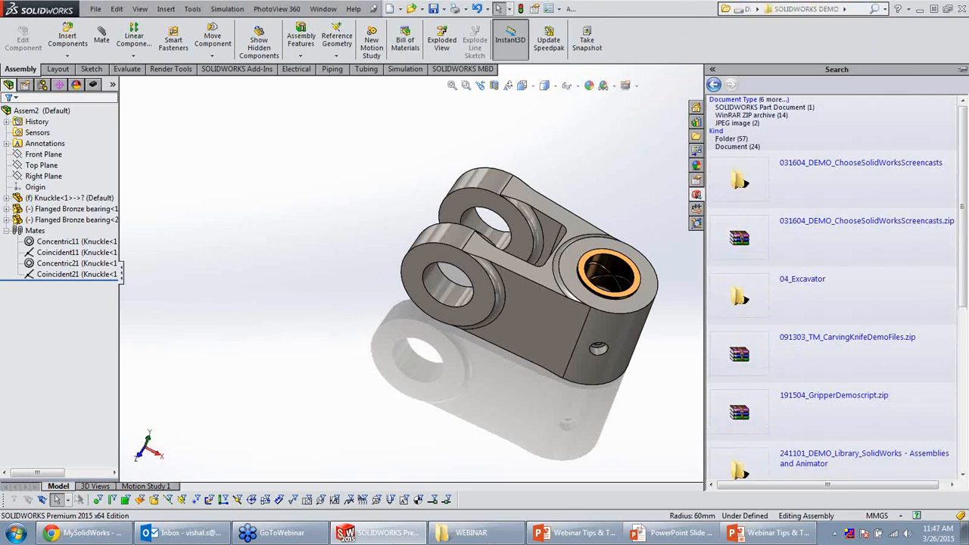
pyautogui.moveTo(964, 208); pyautogui.dragTo(964, 371)
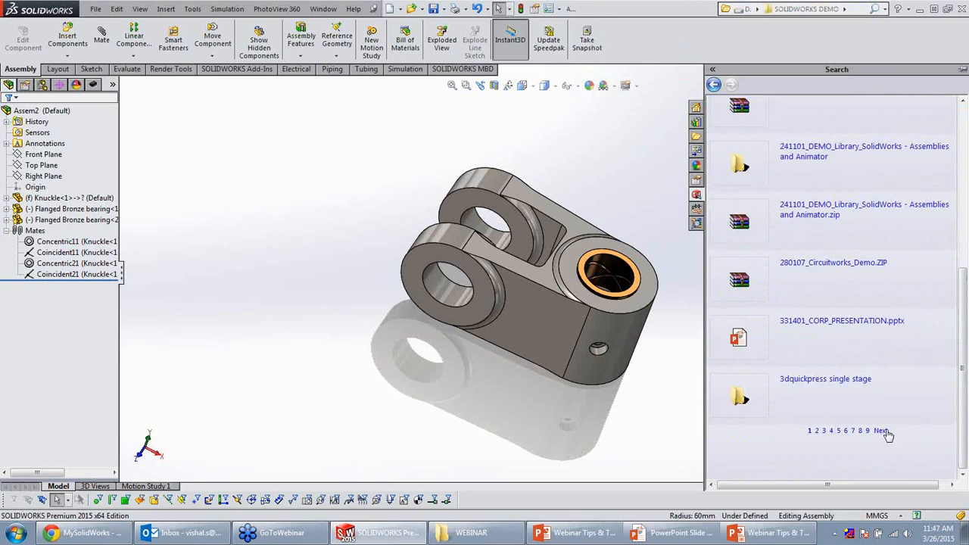
pyautogui.click(831, 431)
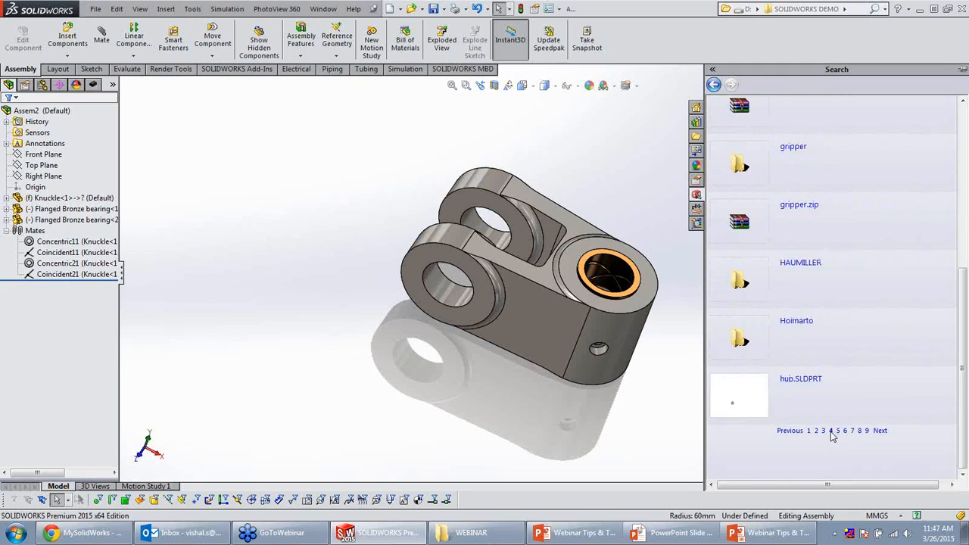
pyautogui.scroll(2, 848, 325)
pyautogui.scroll(-1, 848, 326)
pyautogui.click(837, 431)
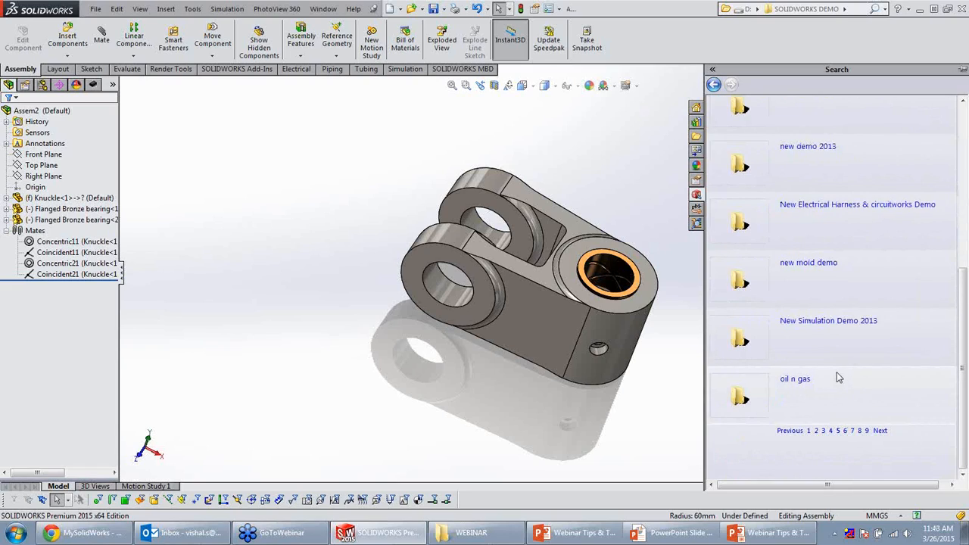
pyautogui.scroll(4, 848, 374)
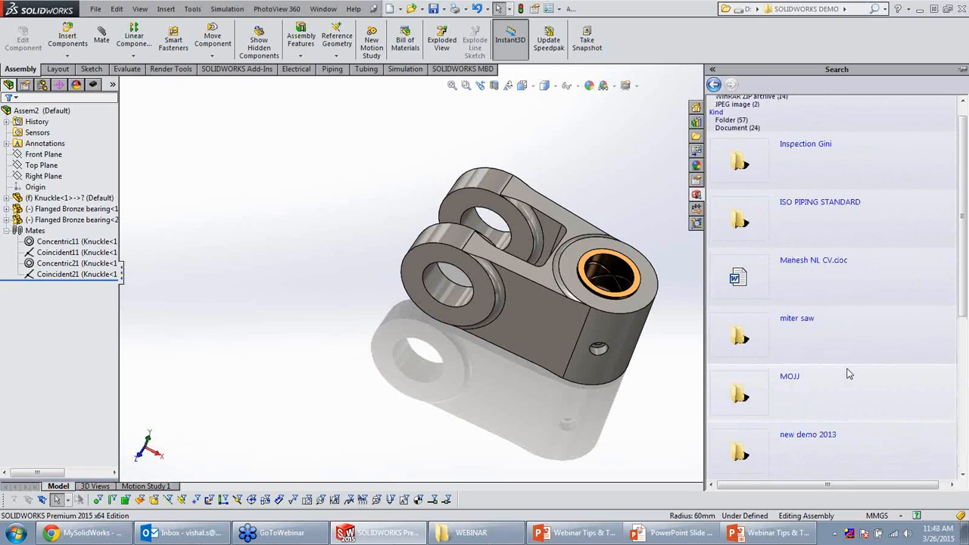
pyautogui.scroll(-5, 848, 373)
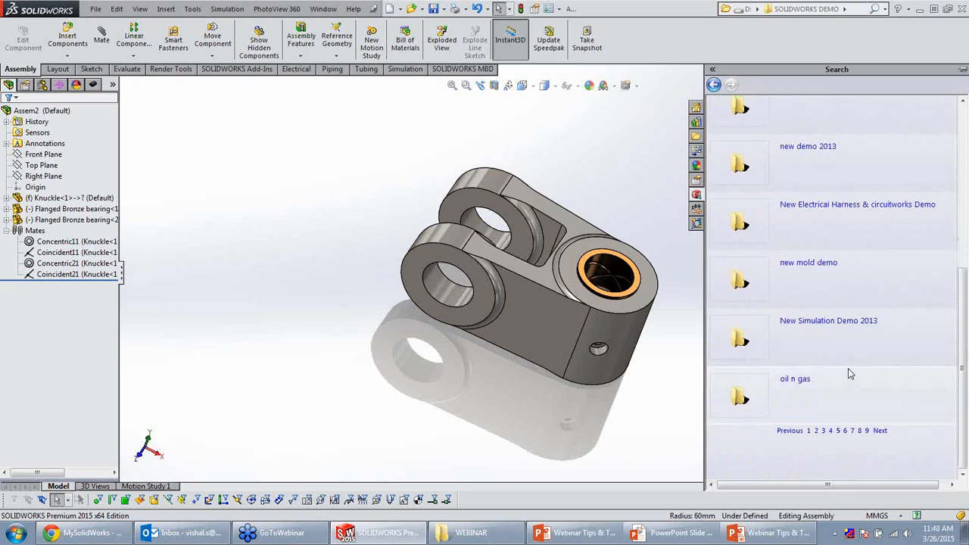
pyautogui.click(845, 431)
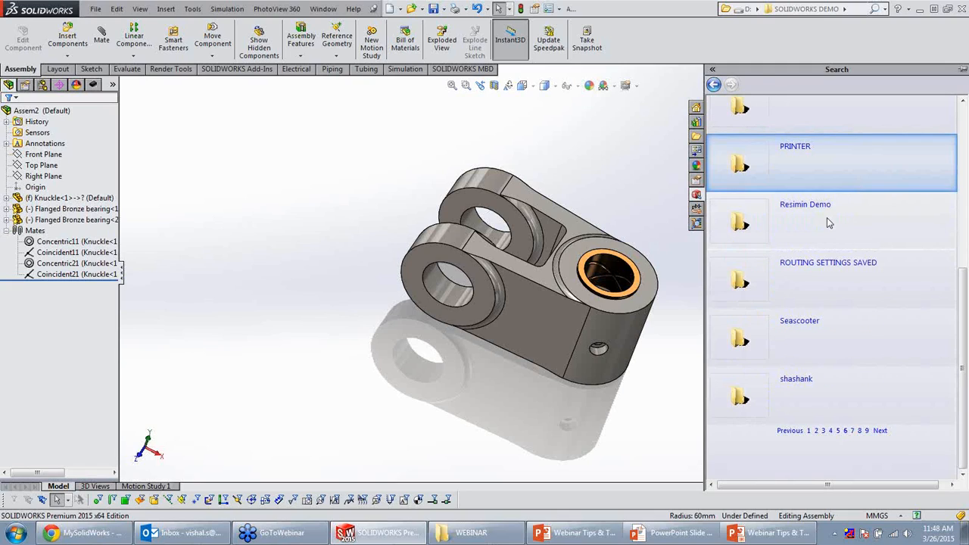
# Browse from the Resimin Demo folder into Resemin Demo and its Vault folder, and go to the second page with EXPANDER PIN.SLDASM.
pyautogui.doubleClick(854, 205)
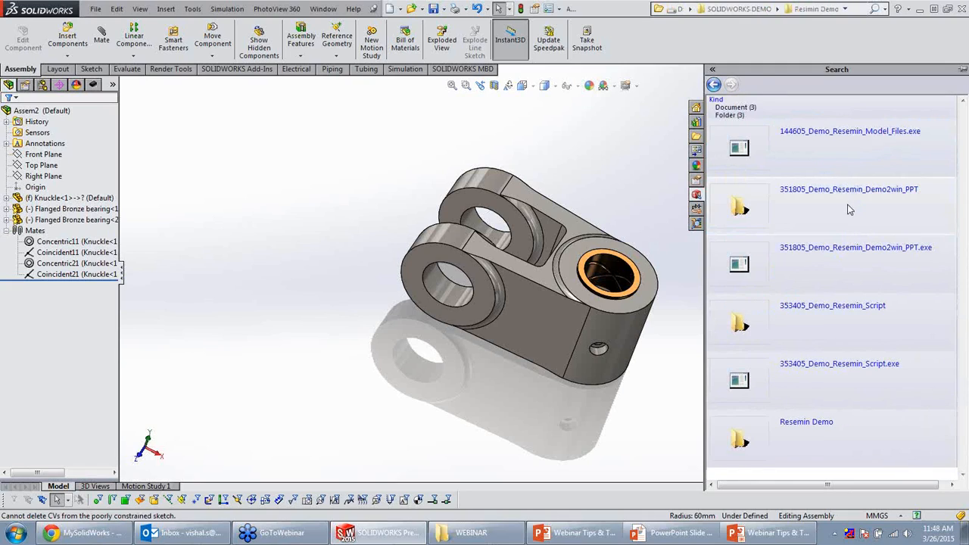
pyautogui.doubleClick(822, 428)
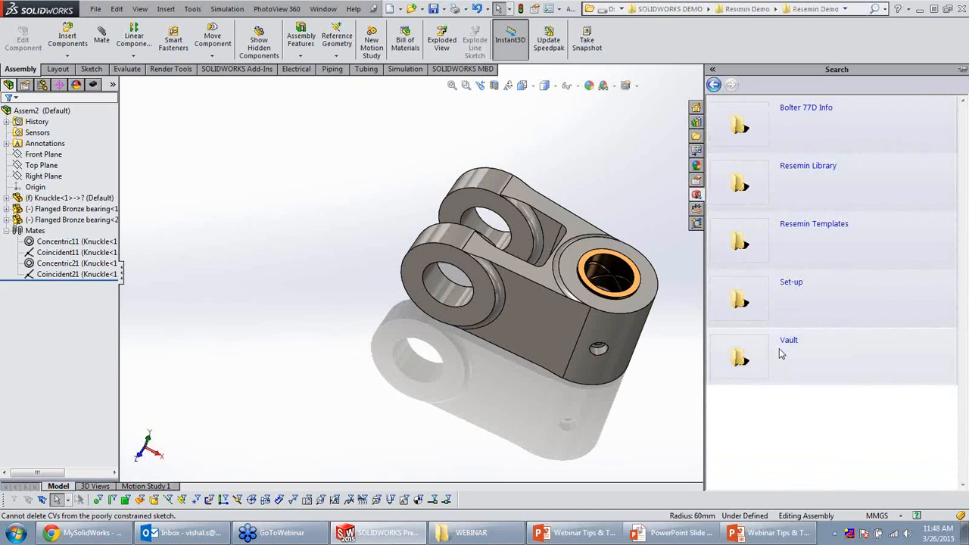
pyautogui.click(792, 355)
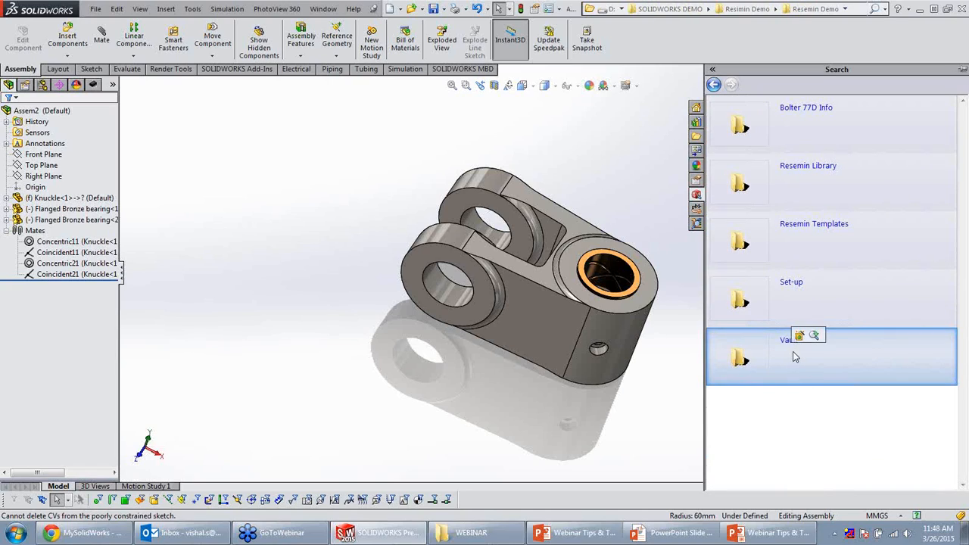
pyautogui.doubleClick(816, 338)
pyautogui.scroll(-5, 821, 340)
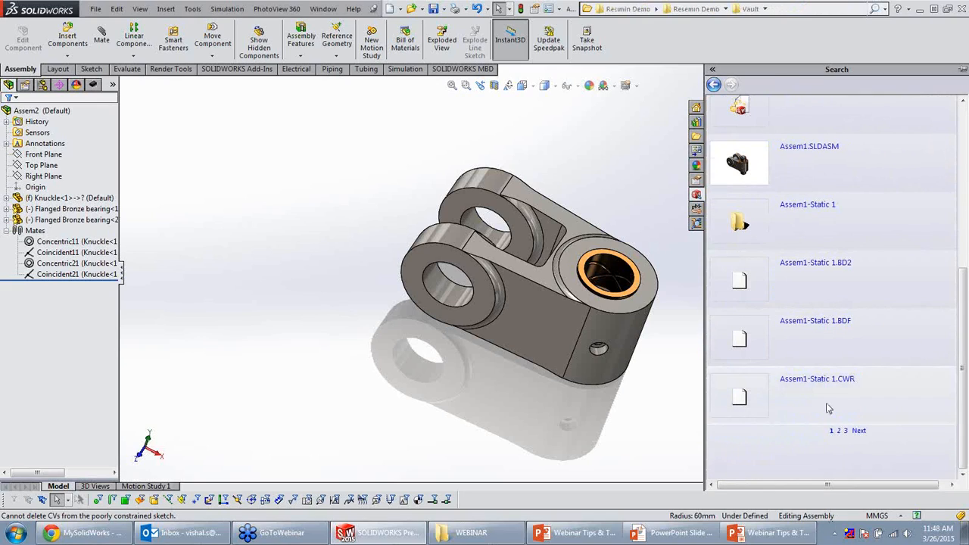
pyautogui.scroll(10, 826, 418)
pyautogui.scroll(-10, 822, 409)
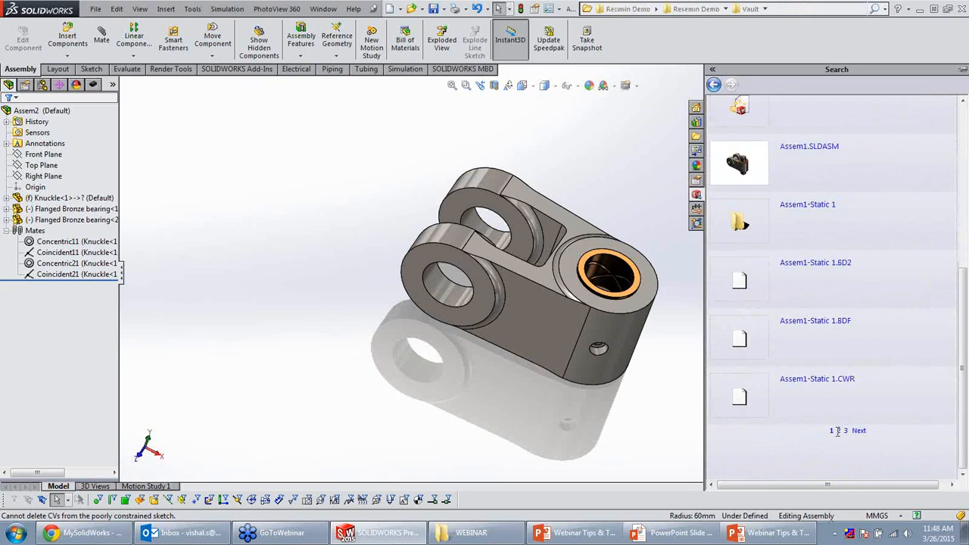
pyautogui.click(838, 431)
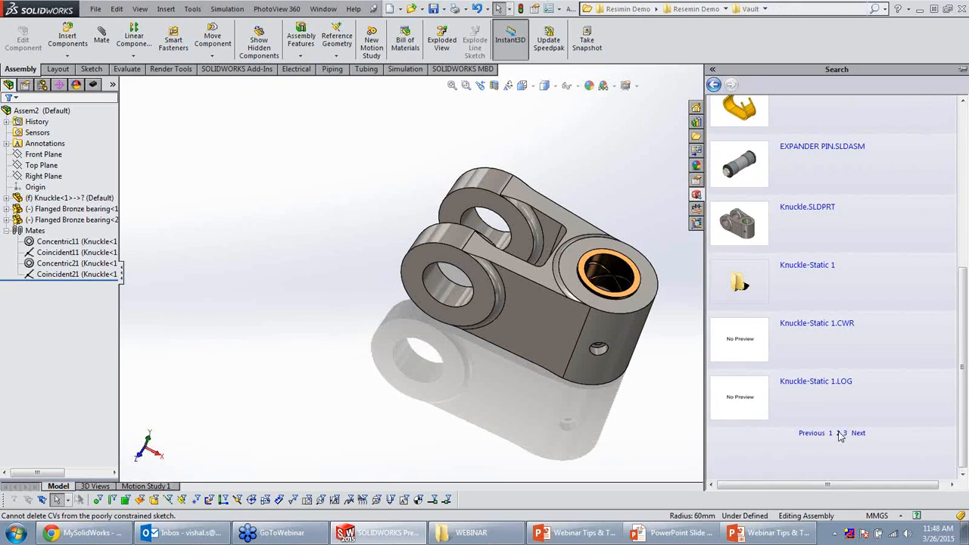
pyautogui.scroll(-3, 619, 306)
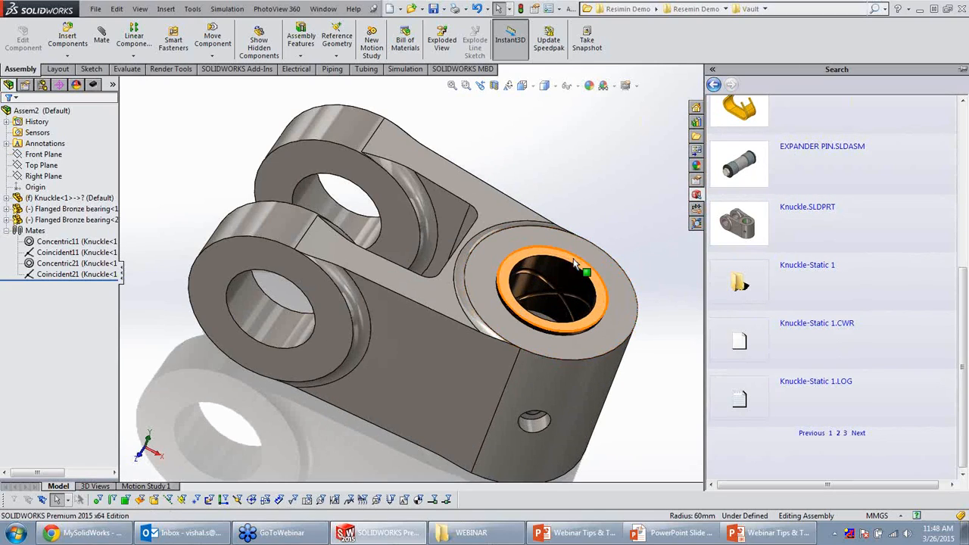
# Insert EXPANDER PIN.SLDASM into the flanged bronze bearing using the 150 mm LONG configuration, and accept the concentric mate.
pyautogui.moveTo(739, 161); pyautogui.dragTo(557, 287)
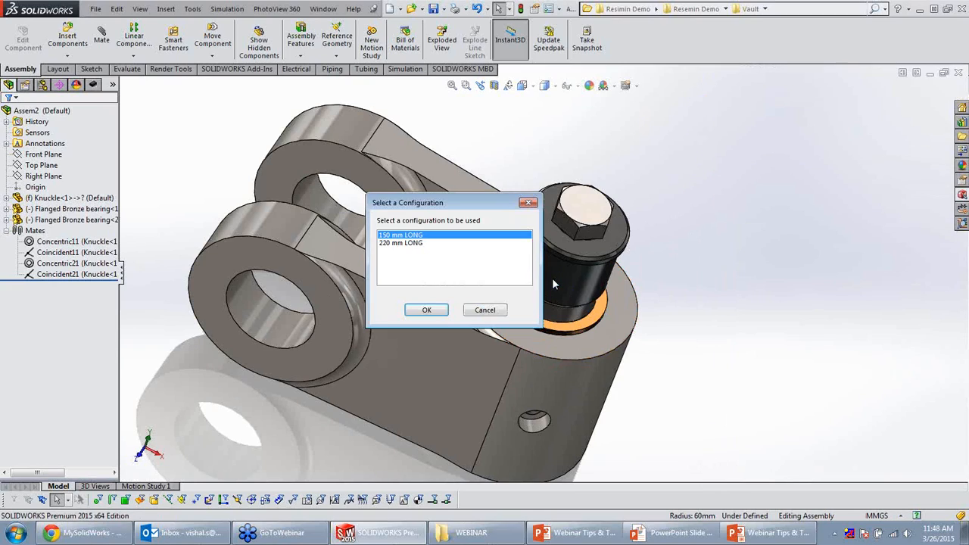
pyautogui.click(427, 309)
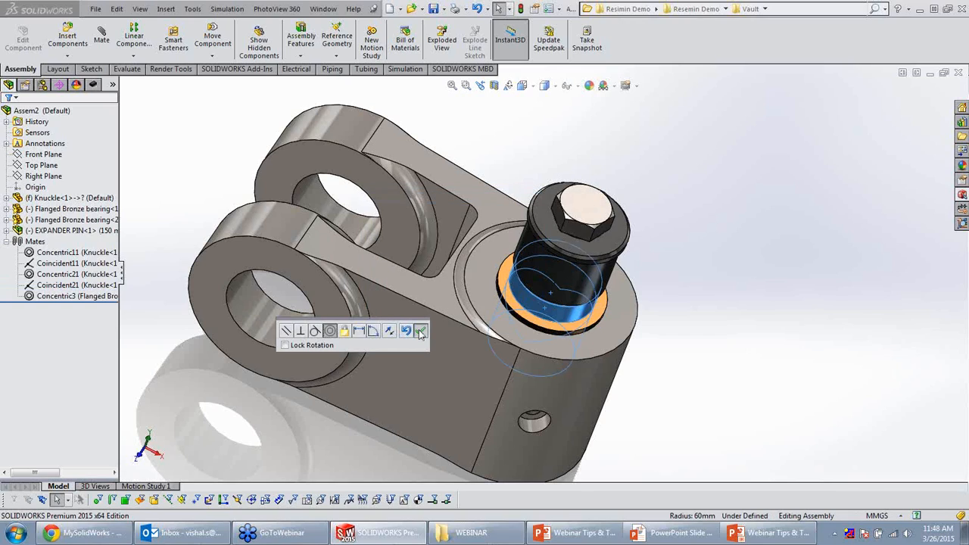
pyautogui.click(421, 331)
# Switch the expander pin subassembly to the 220 mm LONG configuration.
pyautogui.moveTo(520, 324); pyautogui.dragTo(520, 265, button='middle')
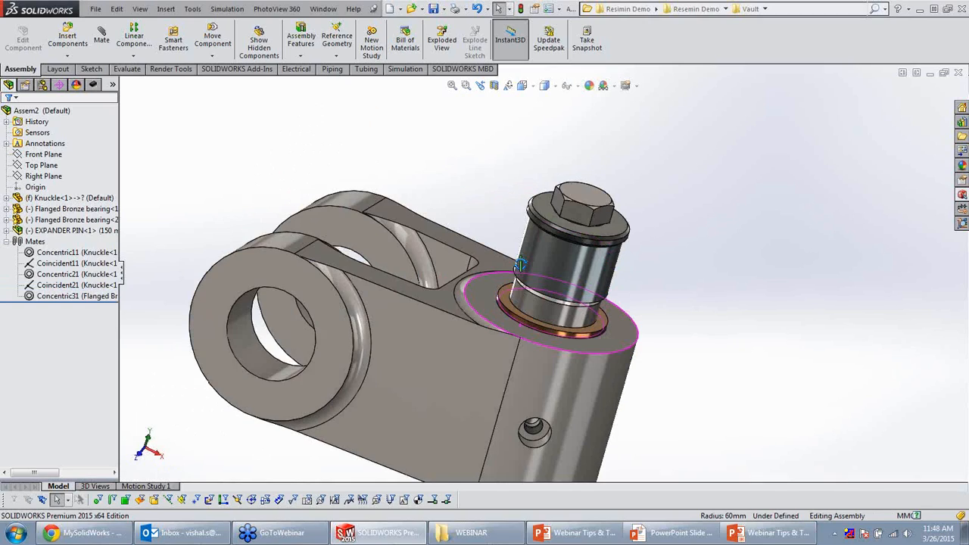
pyautogui.click(45, 230)
pyautogui.click(83, 178)
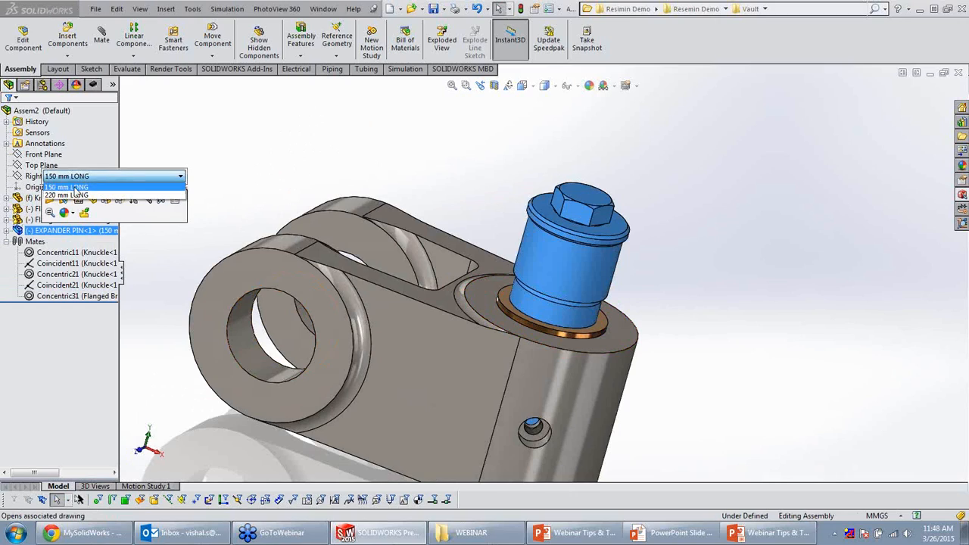
pyautogui.click(72, 200)
pyautogui.click(190, 176)
pyautogui.scroll(4, 666, 416)
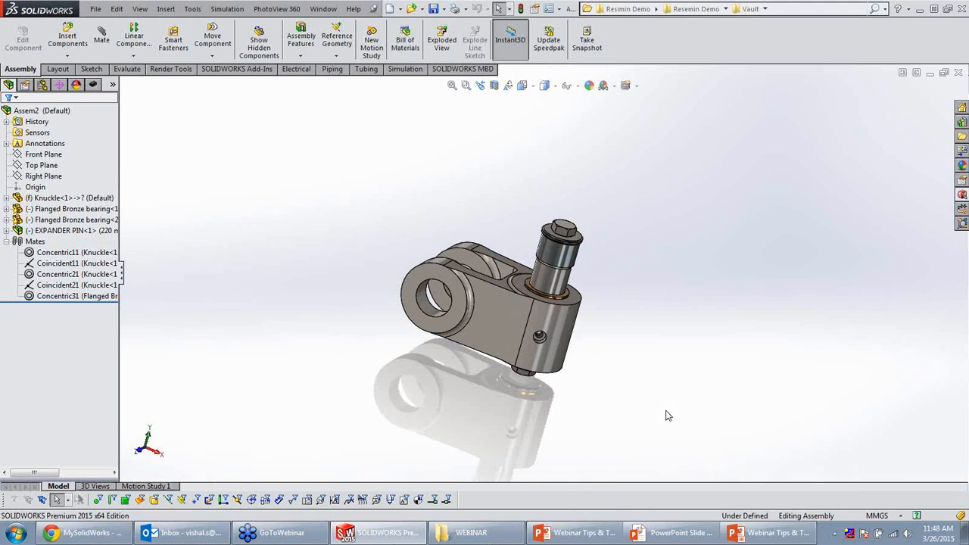
# Slide the expander pin along the bearing axis so that it protrudes from both ends of the knuckle bore.
pyautogui.scroll(-3, 680, 369)
pyautogui.moveTo(458, 220); pyautogui.dragTo(428, 267)
pyautogui.click(589, 297)
pyautogui.moveTo(450, 218)
pyautogui.mouseDown()
pyautogui.moveTo(422, 261)
pyautogui.moveTo(455, 185)
pyautogui.moveTo(412, 286)
pyautogui.moveTo(452, 220)
pyautogui.mouseUp()
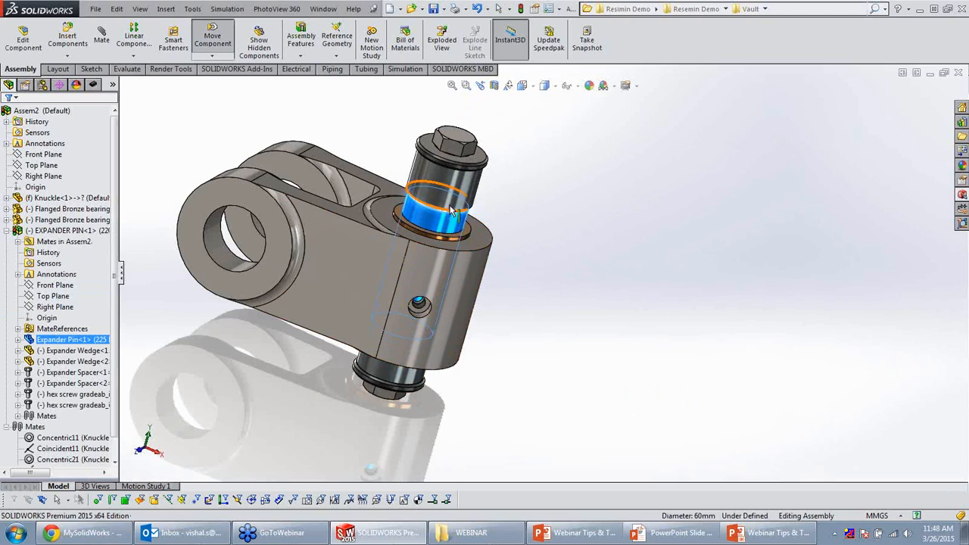
pyautogui.press('Escape')
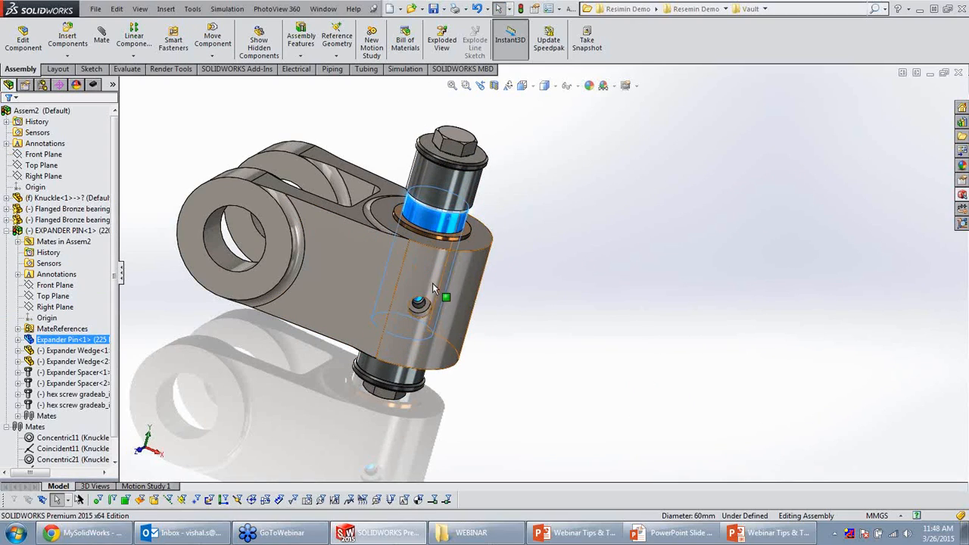
# Centre the expander pin in the knuckle with a Width mate between the two end spacer faces and the knuckle's two boss faces.
pyautogui.click(511, 299)
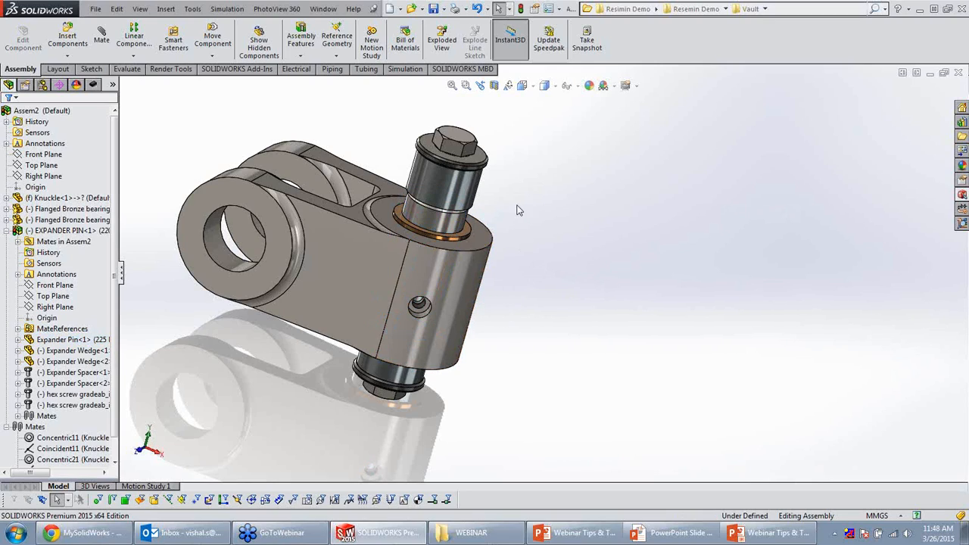
pyautogui.keyDown('ctrl'); pyautogui.click(480, 239); pyautogui.keyUp('ctrl')
pyautogui.moveTo(492, 268); pyautogui.dragTo(526, 117, button='middle')
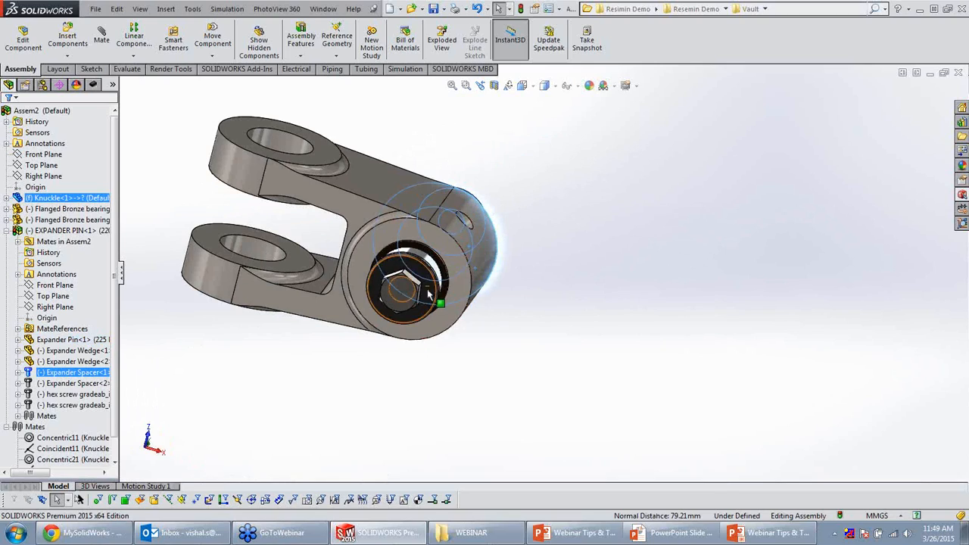
pyautogui.keyDown('ctrl'); pyautogui.click(424, 284); pyautogui.keyUp('ctrl')
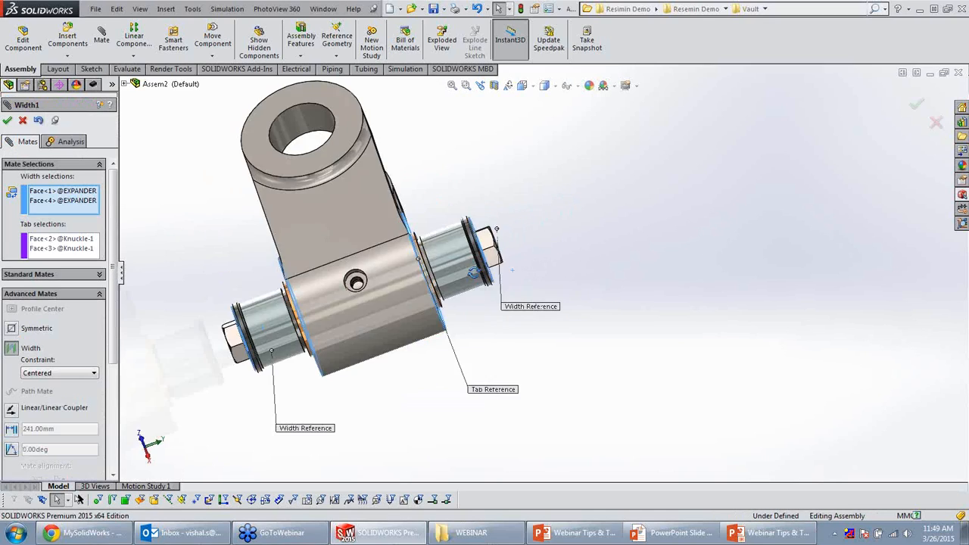
pyautogui.moveTo(474, 273); pyautogui.dragTo(474, 218, button='middle')
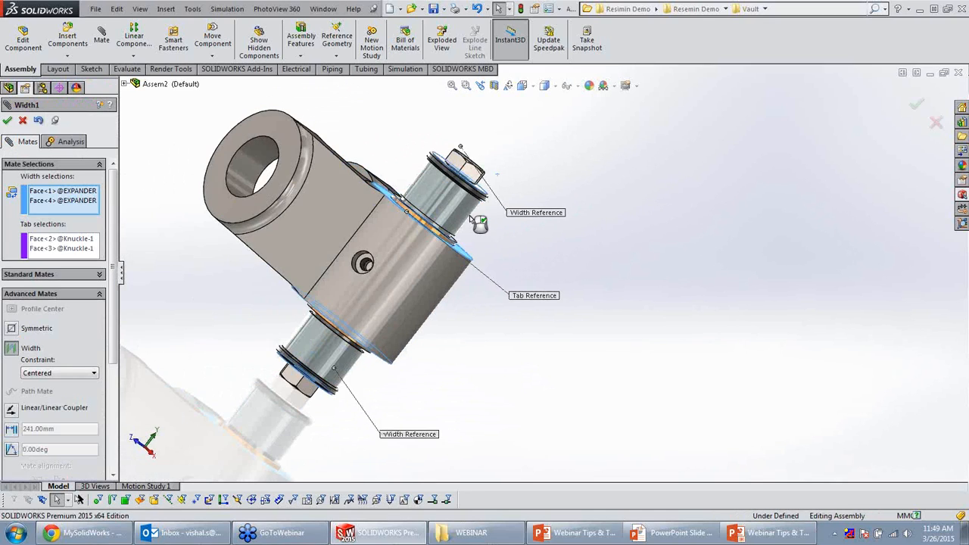
pyautogui.click(7, 121)
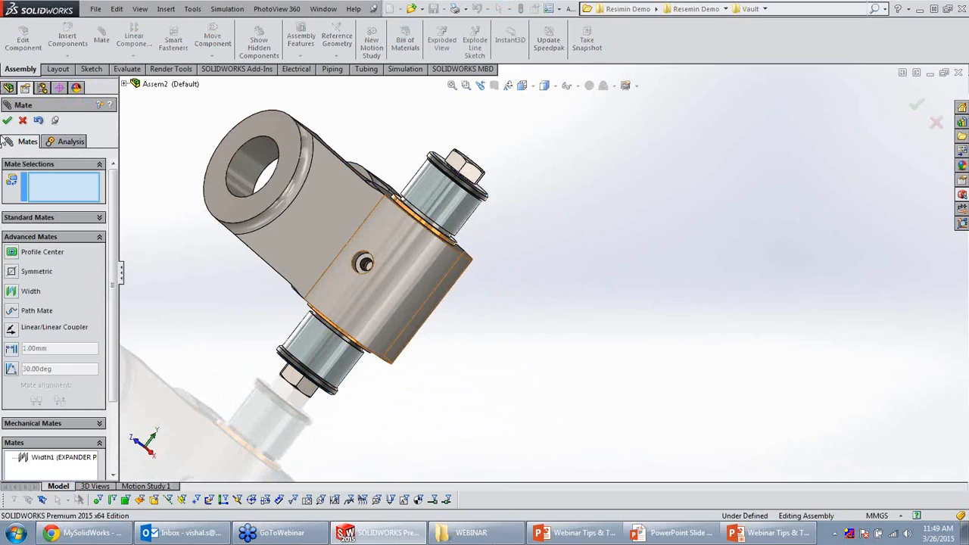
pyautogui.click(23, 121)
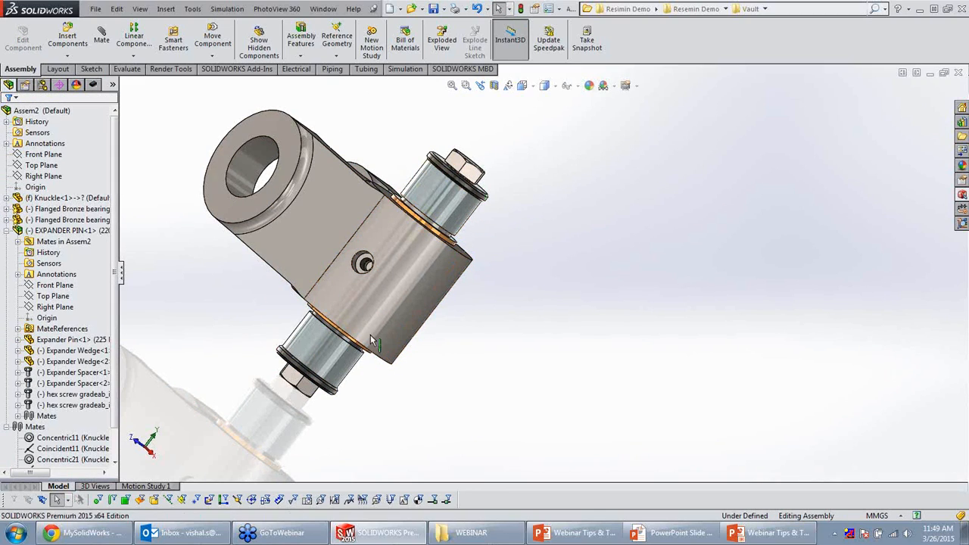
# Run AssemblyXpert on the assembly and read through its diagnostics, component statistics and status key.
pyautogui.moveTo(342, 347); pyautogui.dragTo(477, 327, button='middle')
pyautogui.scroll(4, 459, 196)
pyautogui.scroll(-3, 458, 195)
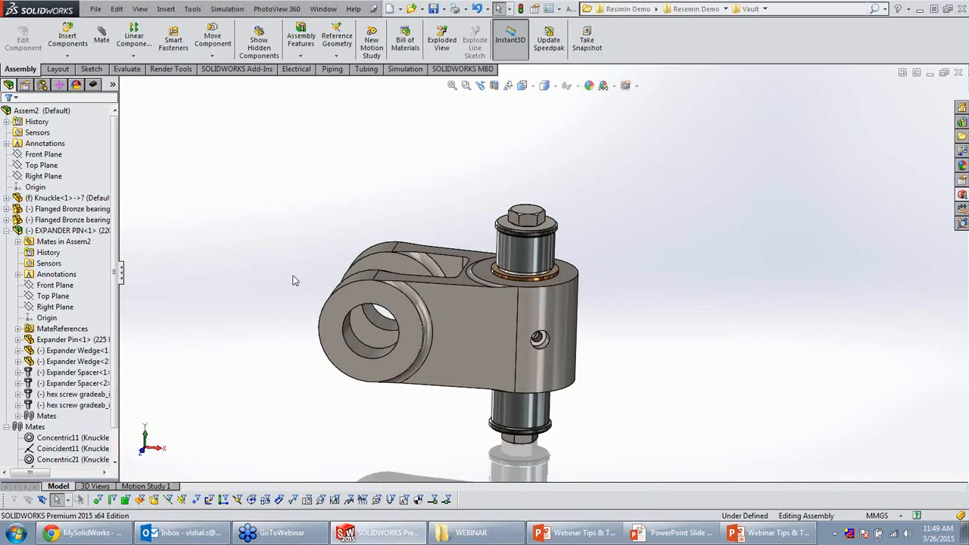
pyautogui.click(193, 9)
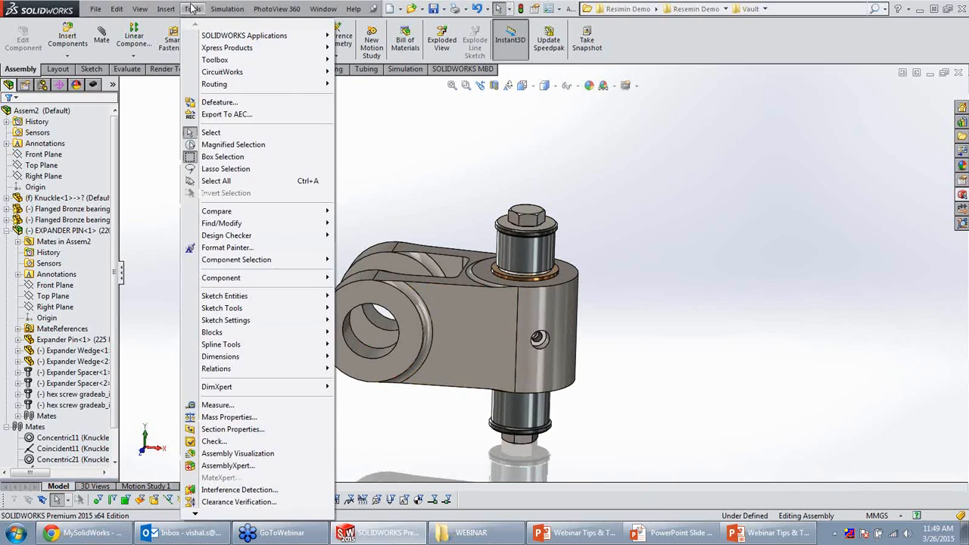
pyautogui.click(227, 465)
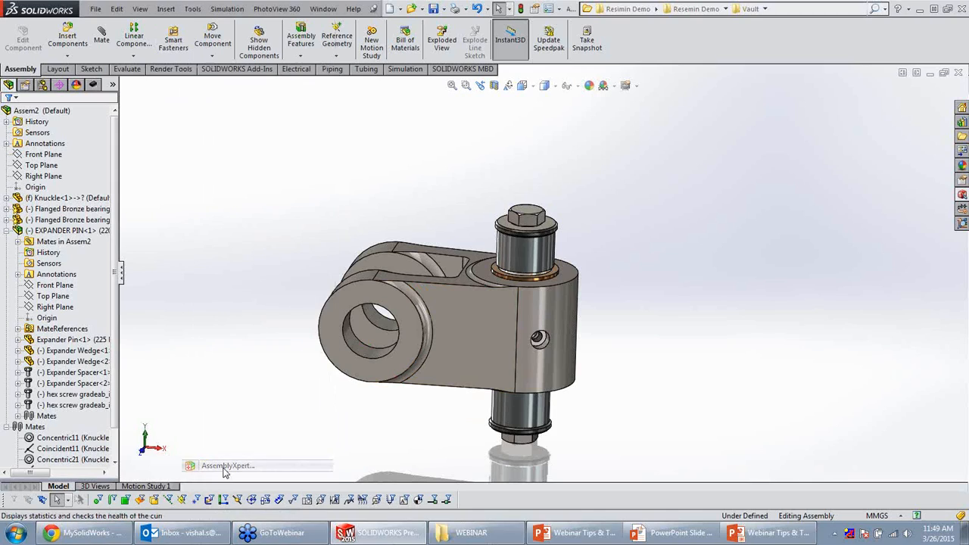
pyautogui.moveTo(583, 154); pyautogui.dragTo(344, 74)
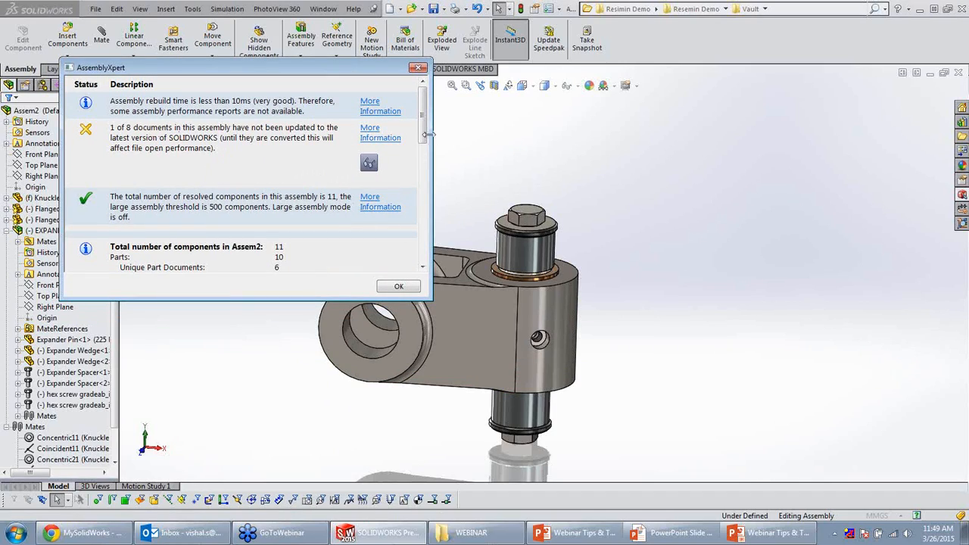
pyautogui.moveTo(422, 114); pyautogui.dragTo(422, 162)
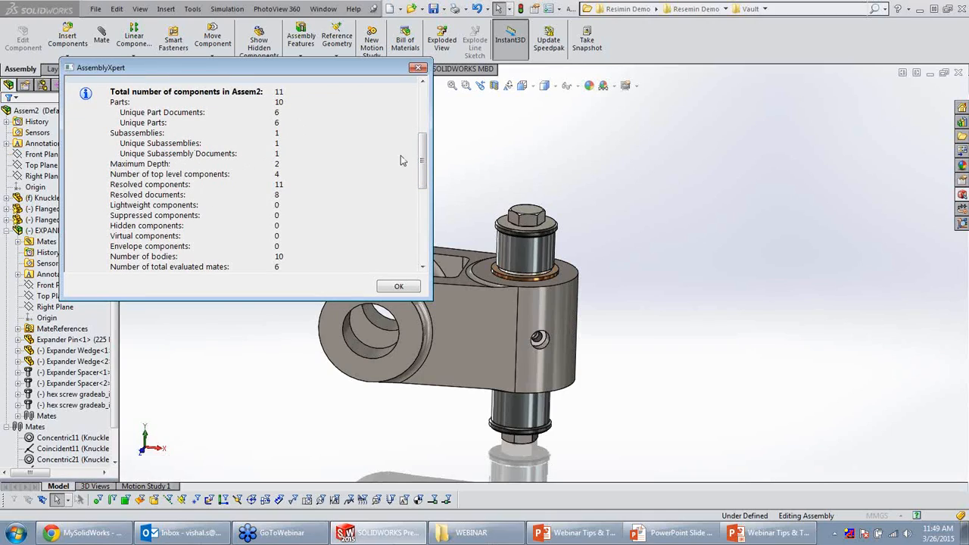
pyautogui.moveTo(422, 152); pyautogui.dragTo(405, 221)
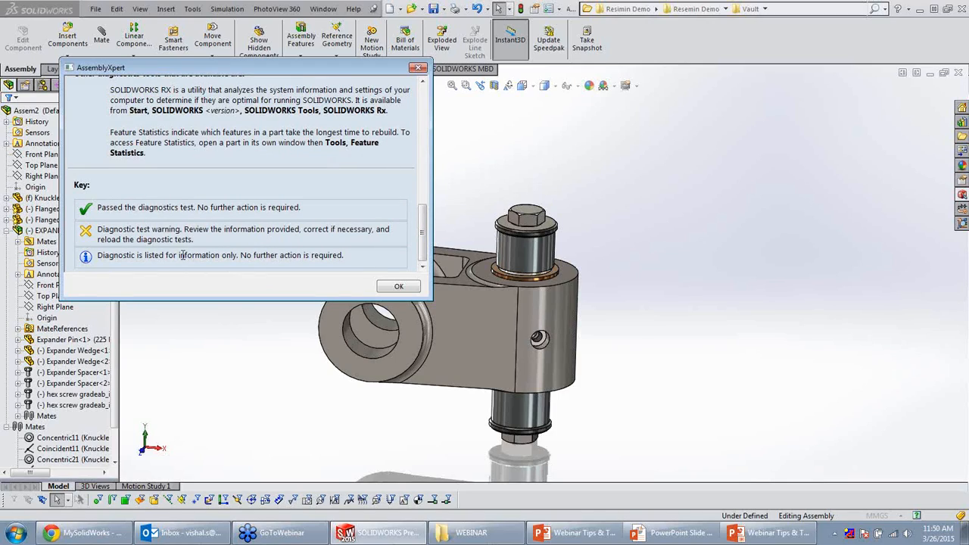
pyautogui.moveTo(429, 221); pyautogui.dragTo(420, 108)
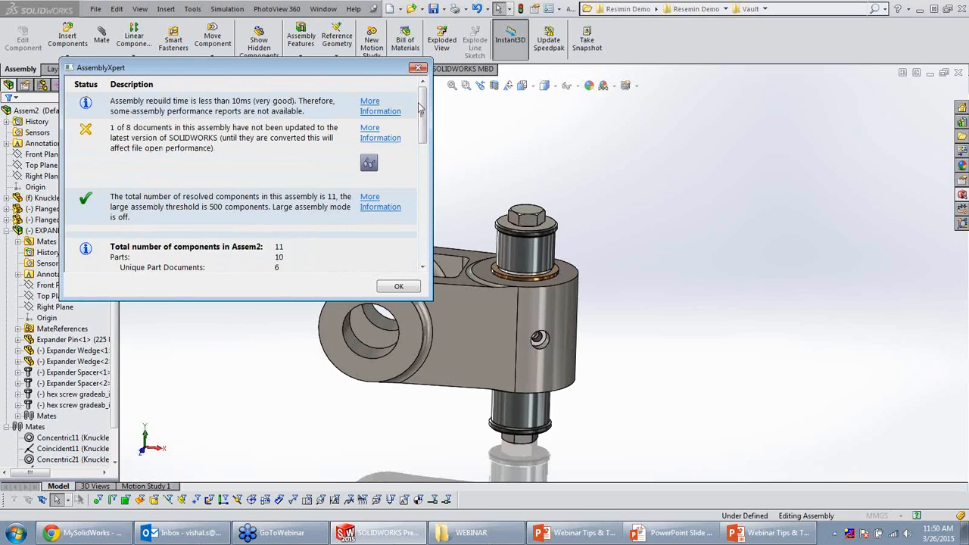
# List the documents not updated to the latest version, highlight Knuckle.SLDPRT in the model, and close the report.
pyautogui.click(369, 163)
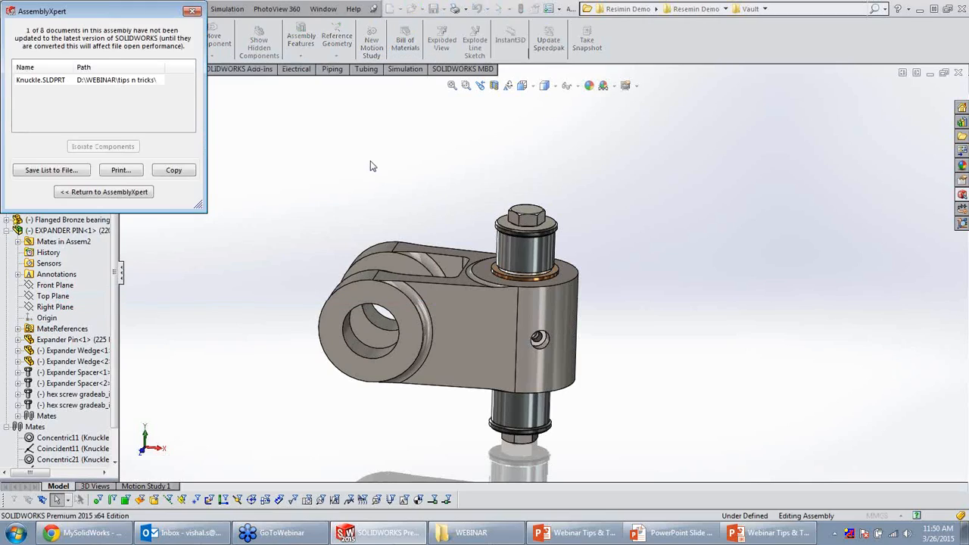
pyautogui.click(34, 80)
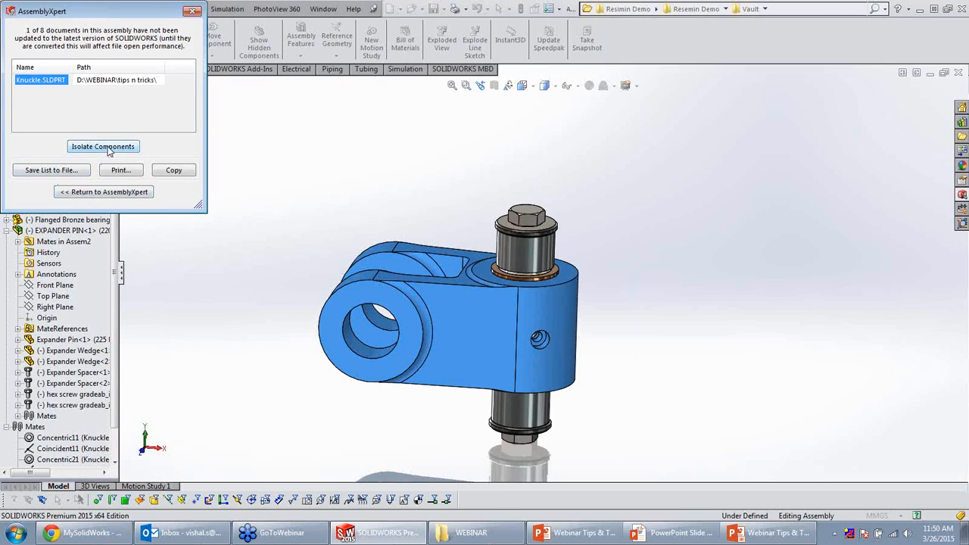
pyautogui.click(193, 10)
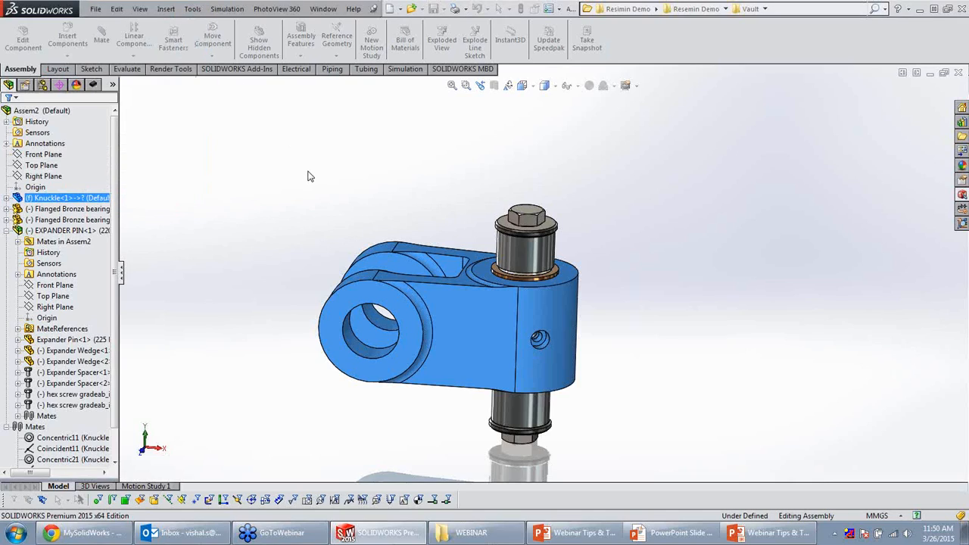
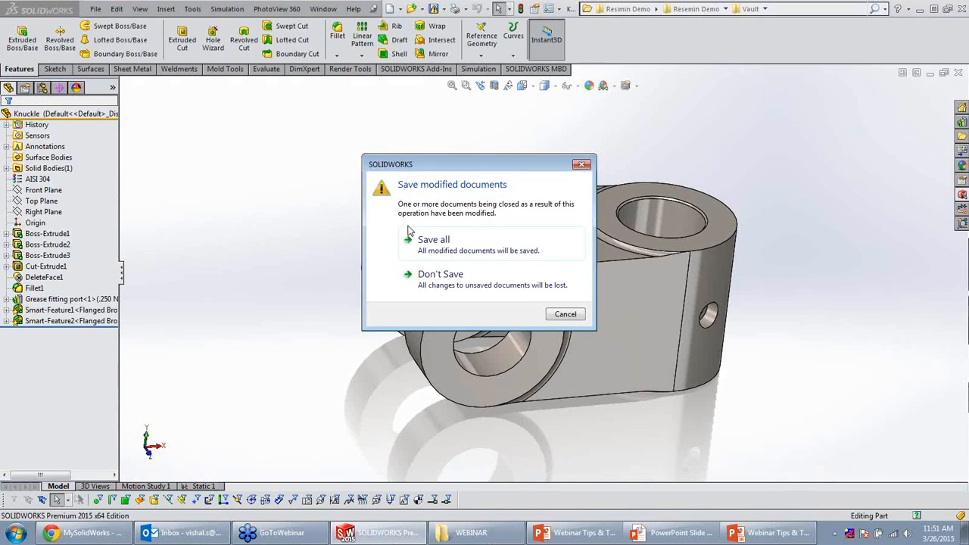
# Close the modified documents without saving and open gearbox.SLDASM from the recent documents.
pyautogui.click(423, 272)
pyautogui.press('r')
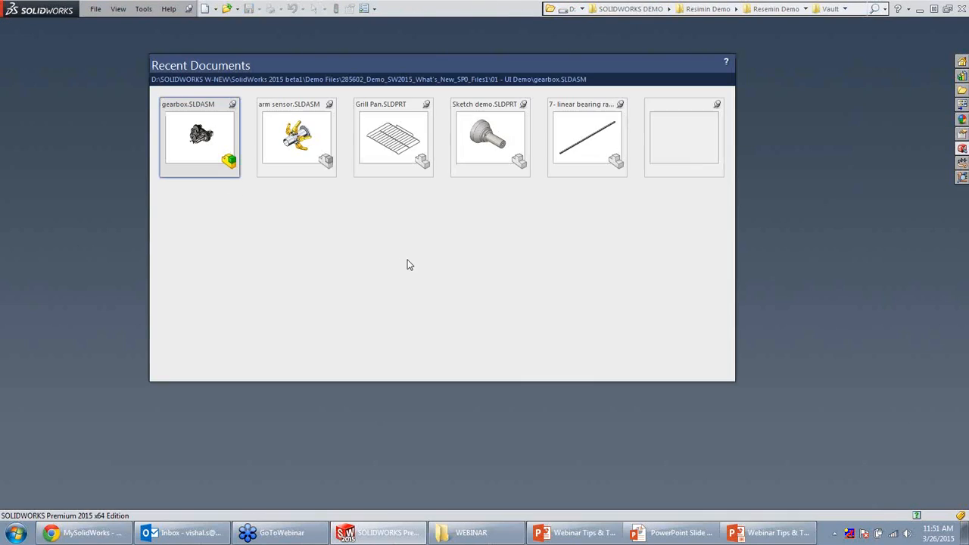
pyautogui.click(212, 162)
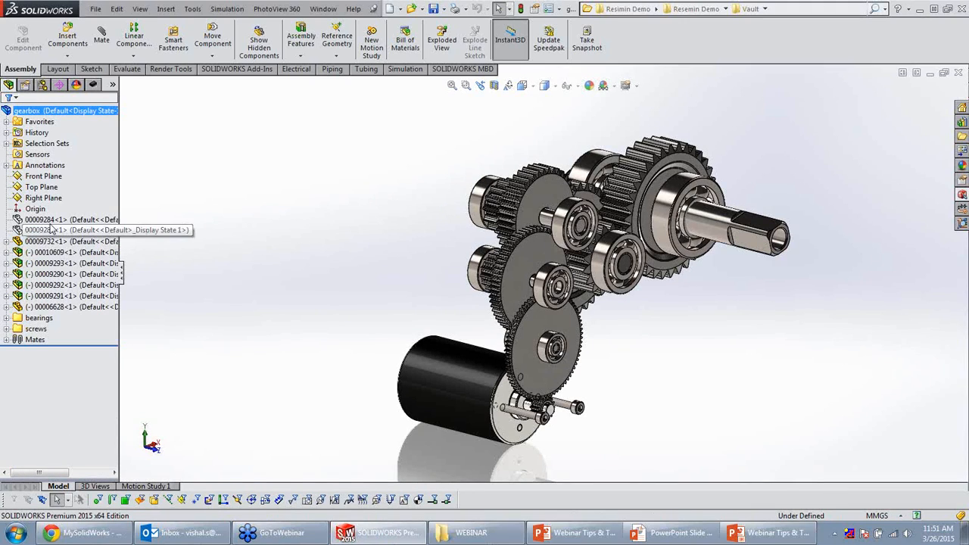
# Show the two hidden gearbox housing parts, 00009284 and 00009285.
pyautogui.click(47, 219)
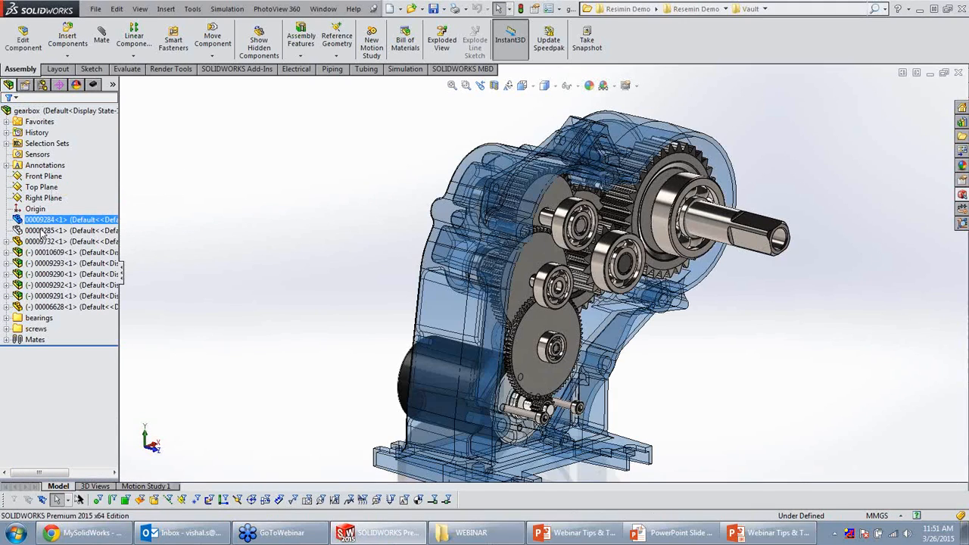
pyautogui.keyDown('ctrl'); pyautogui.click(44, 230); pyautogui.keyUp('ctrl')
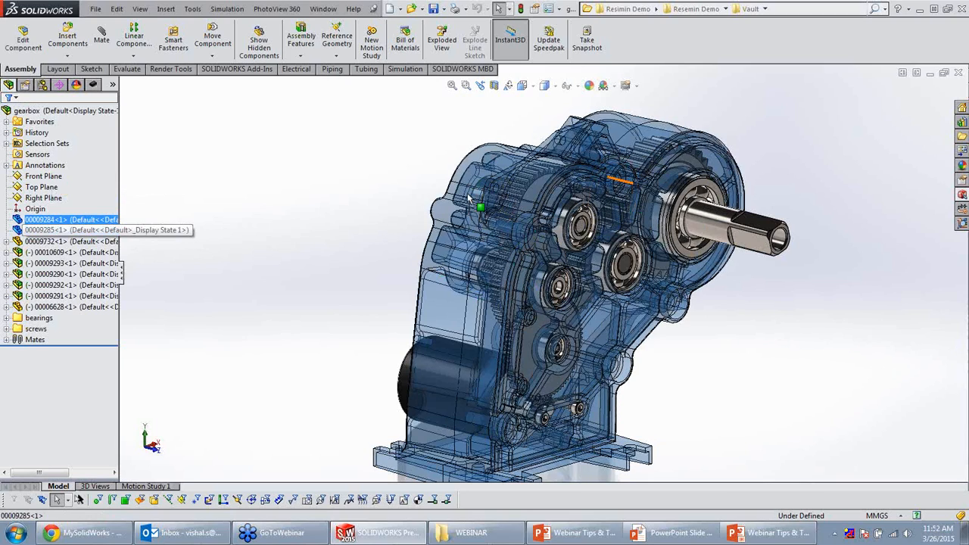
pyautogui.press('Tab')
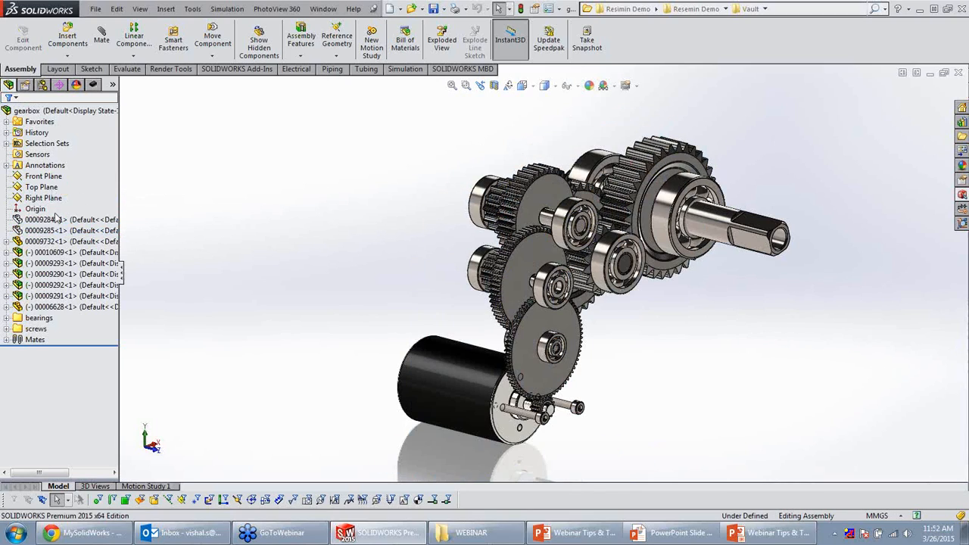
pyautogui.click(55, 219)
pyautogui.keyDown('ctrl'); pyautogui.click(59, 230); pyautogui.keyUp('ctrl')
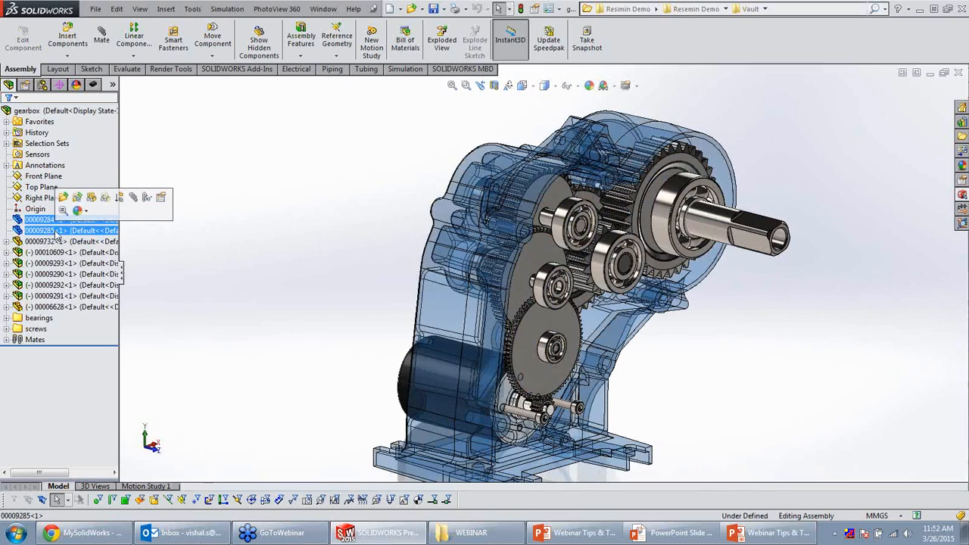
pyautogui.click(91, 198)
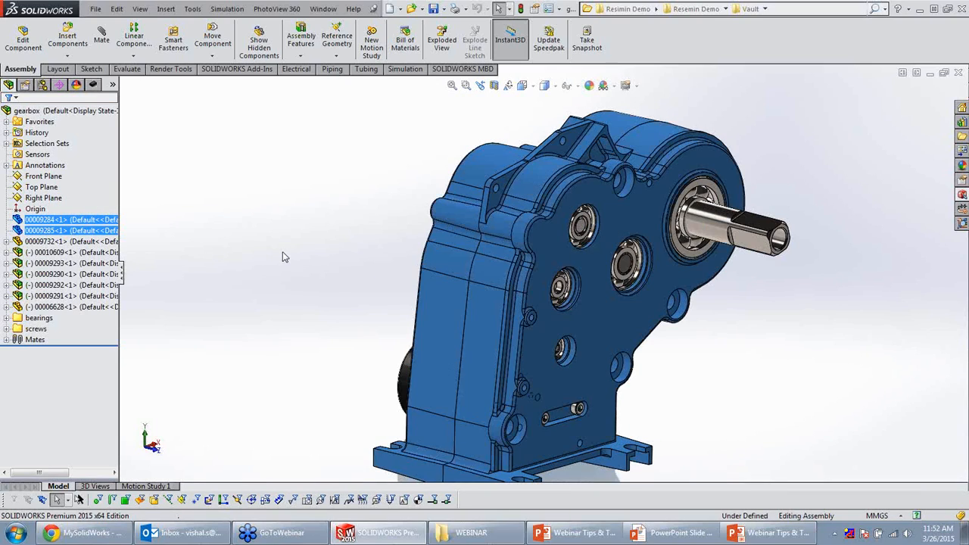
pyautogui.click(282, 252)
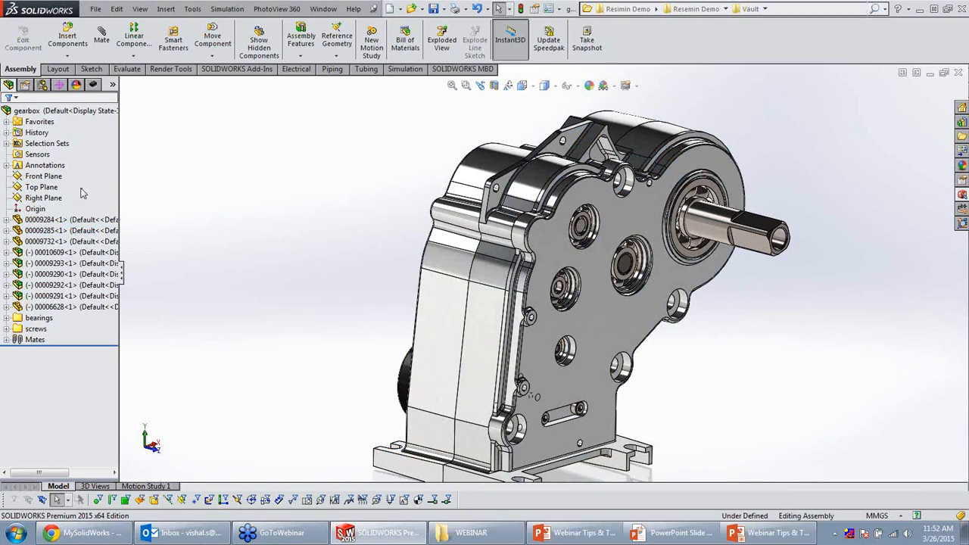
# Select the components stored in Selection-Sets1 and examine which gearbox parts it highlights.
pyautogui.click(6, 143)
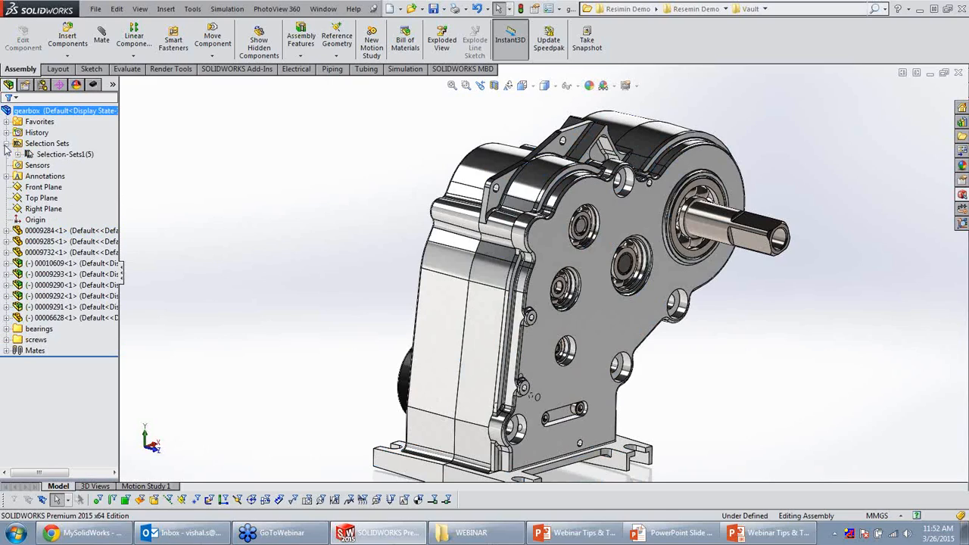
pyautogui.click(53, 155)
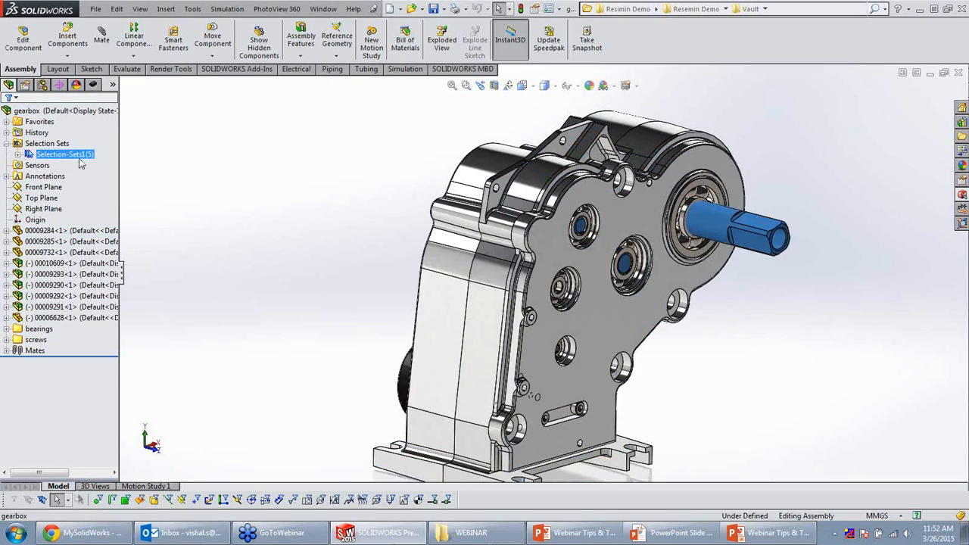
pyautogui.click(180, 201)
pyautogui.click(45, 156)
pyautogui.click(353, 242)
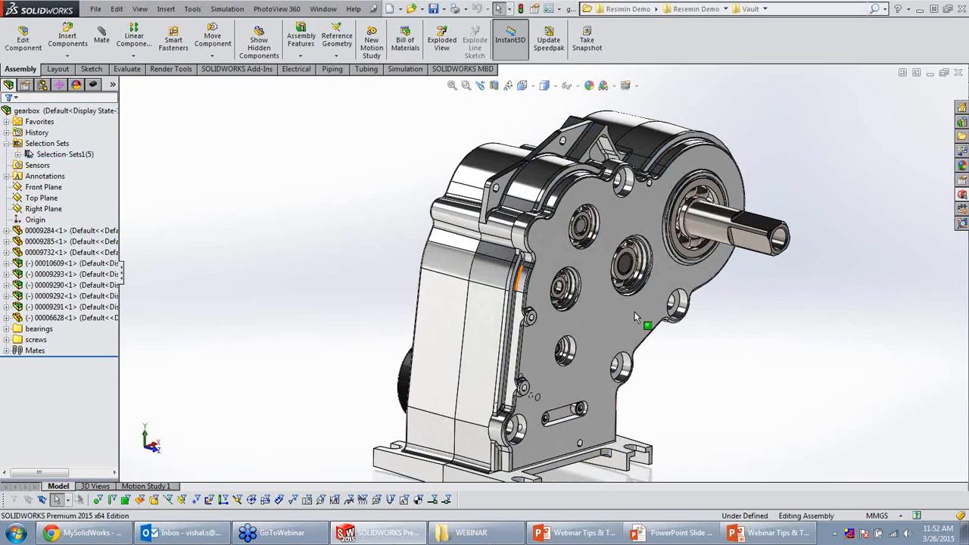
pyautogui.moveTo(417, 310); pyautogui.dragTo(262, 249, button='middle')
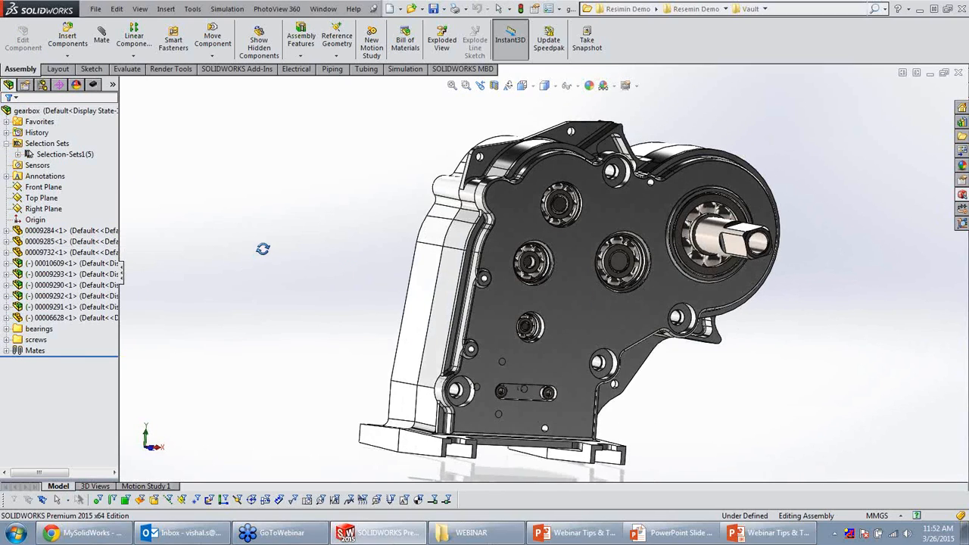
pyautogui.click(50, 155)
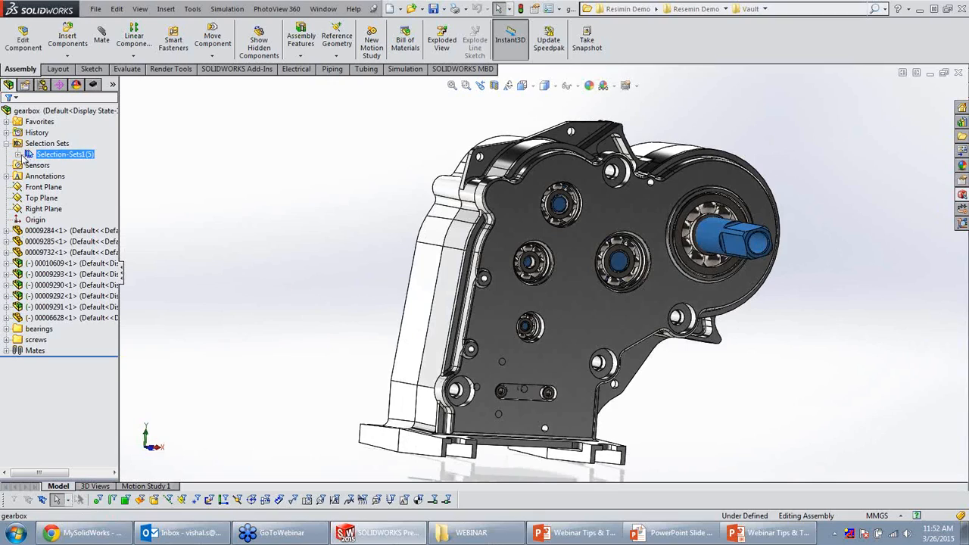
pyautogui.click(18, 155)
pyautogui.click(18, 155)
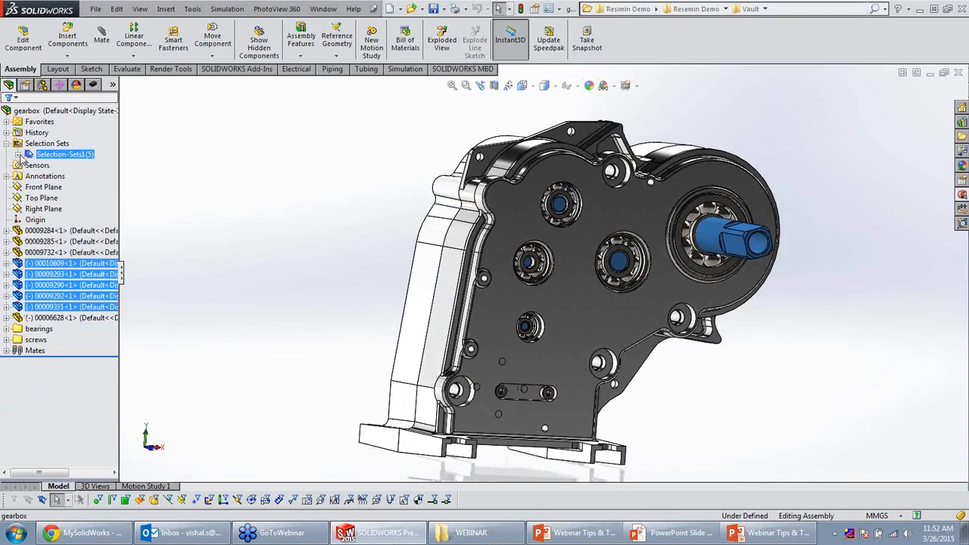
pyautogui.click(356, 247)
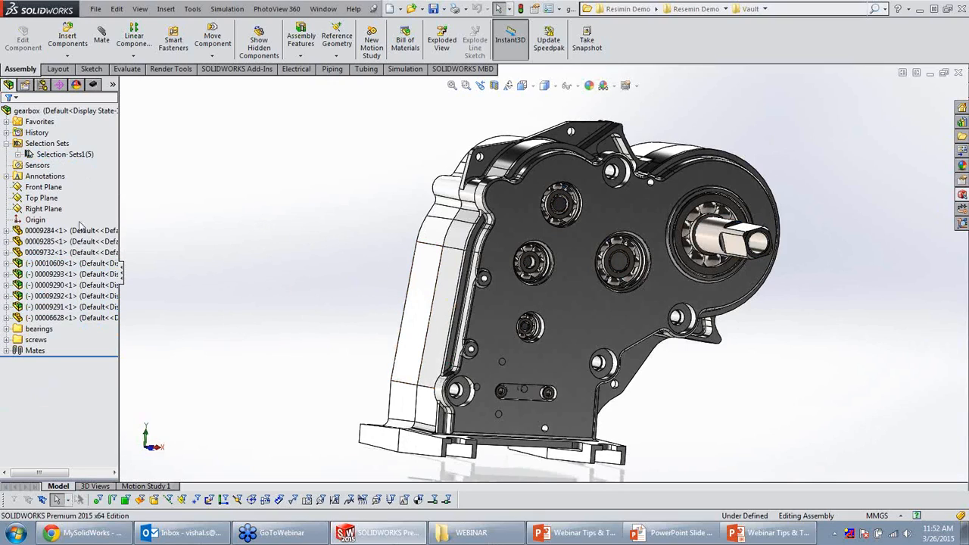
# Isolate the components of the favorite mate Coincident4.
pyautogui.click(6, 122)
pyautogui.click(49, 134)
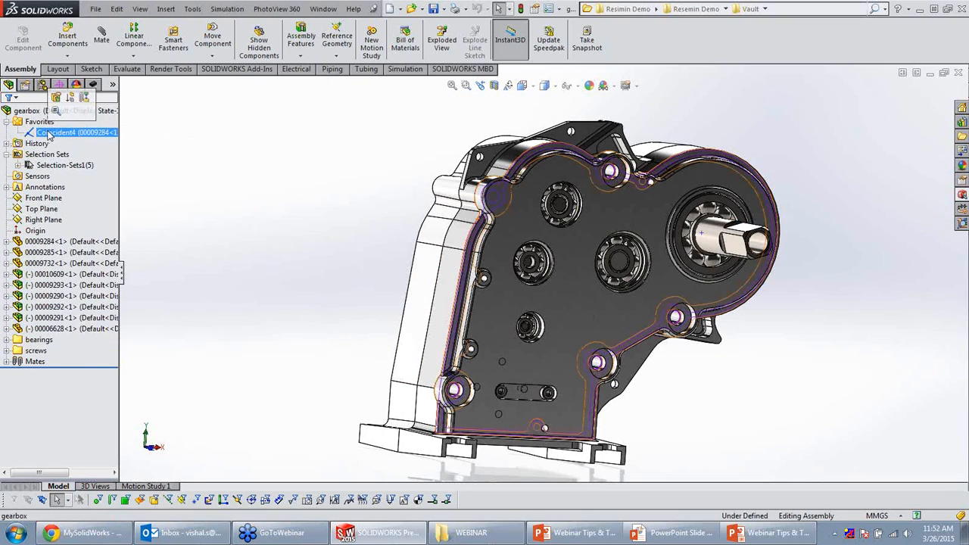
pyautogui.rightClick(168, 154)
pyautogui.click(220, 261)
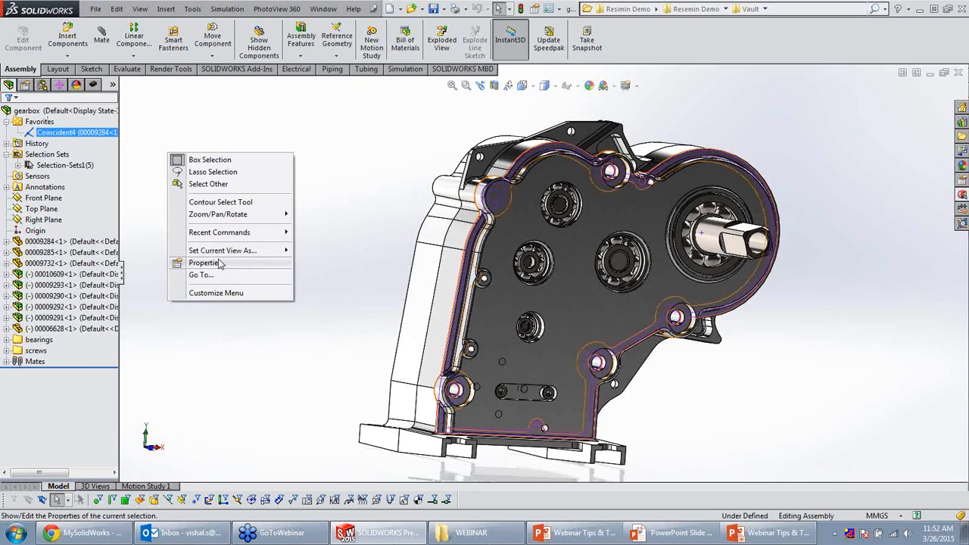
pyautogui.click(130, 181)
pyautogui.rightClick(67, 131)
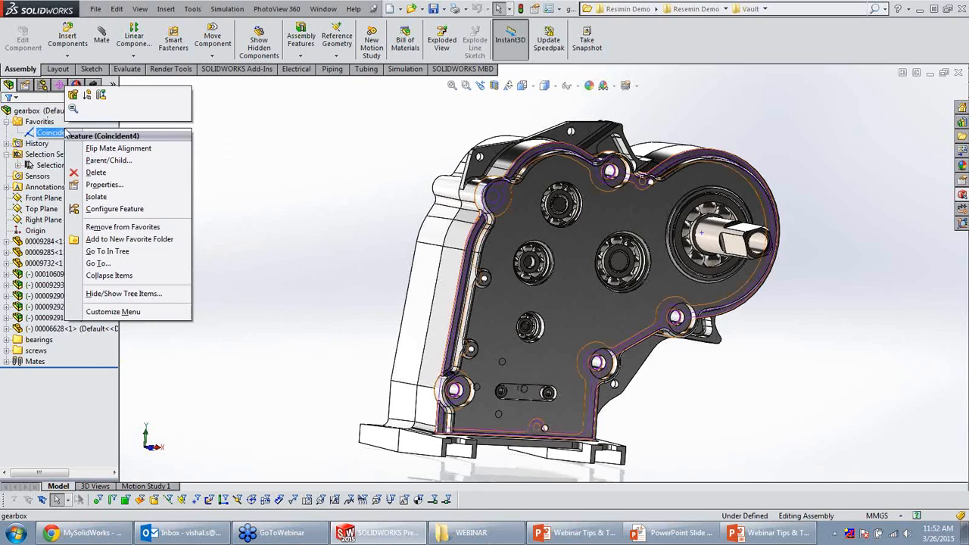
pyautogui.click(97, 198)
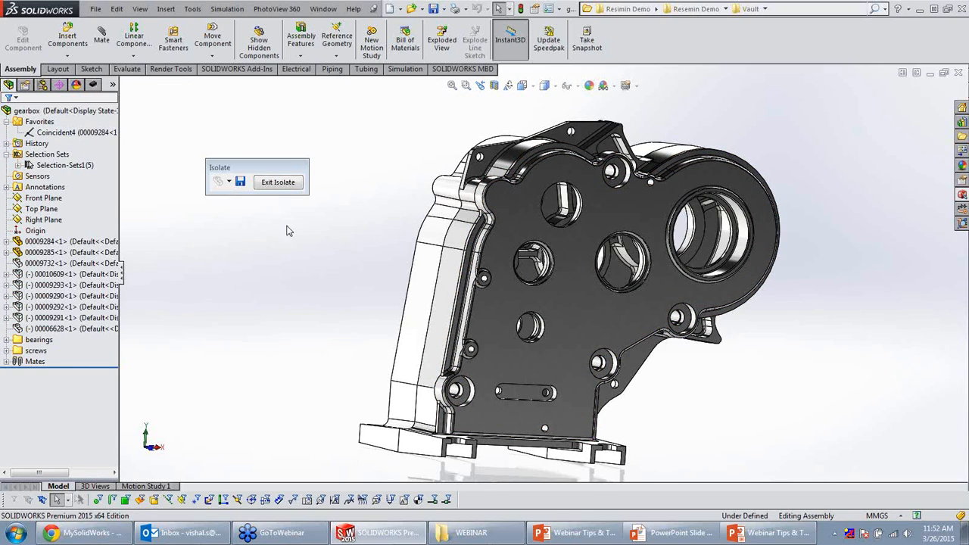
# Save the isolated housings as a display state named casting.
pyautogui.moveTo(558, 241); pyautogui.dragTo(531, 299, button='middle')
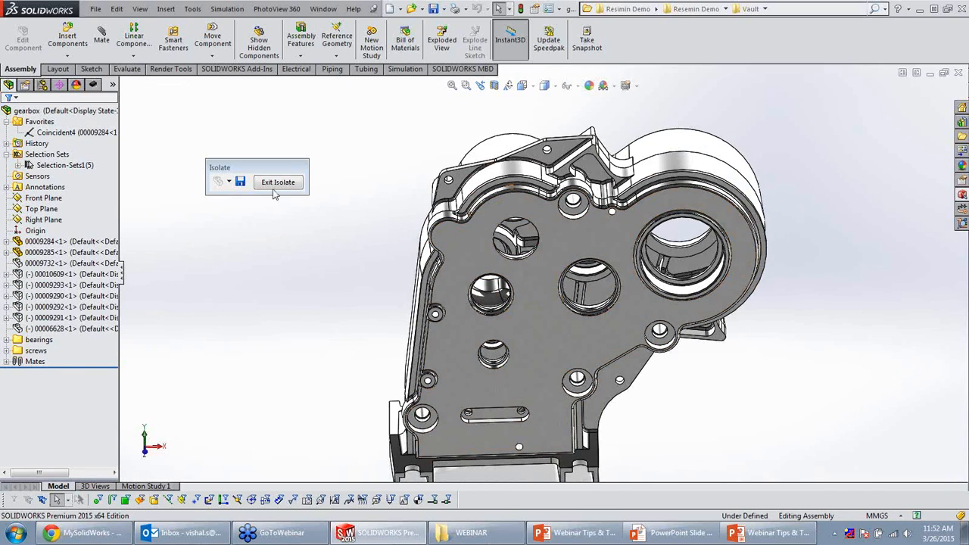
pyautogui.click(240, 182)
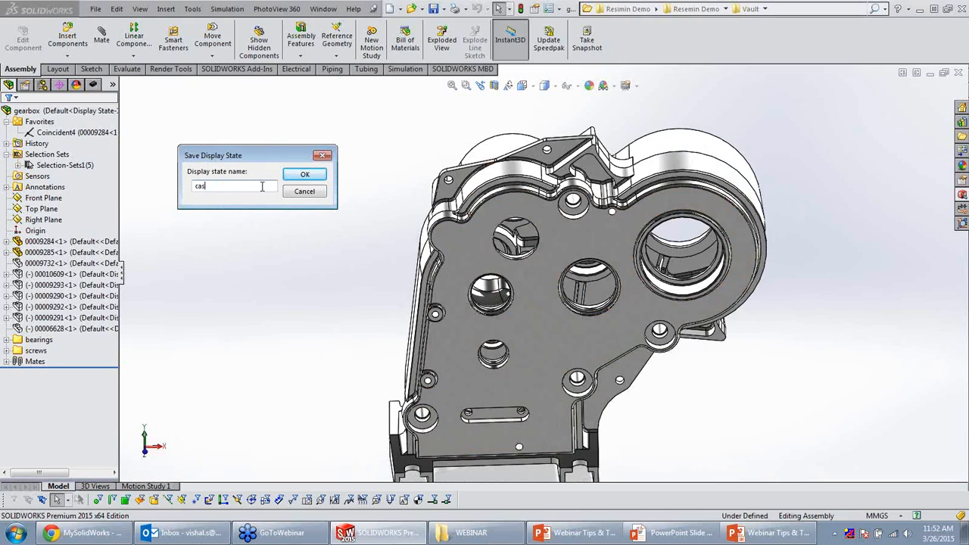
pyautogui.click(304, 176)
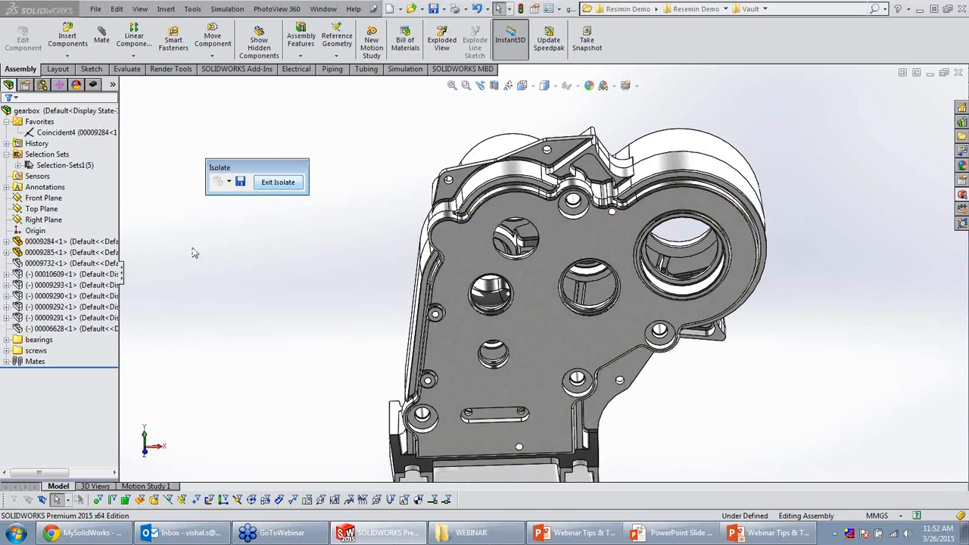
# Activate the casting display state, switch back to Display State-1, and inspect the complete gearbox.
pyautogui.click(43, 86)
pyautogui.doubleClick(33, 447)
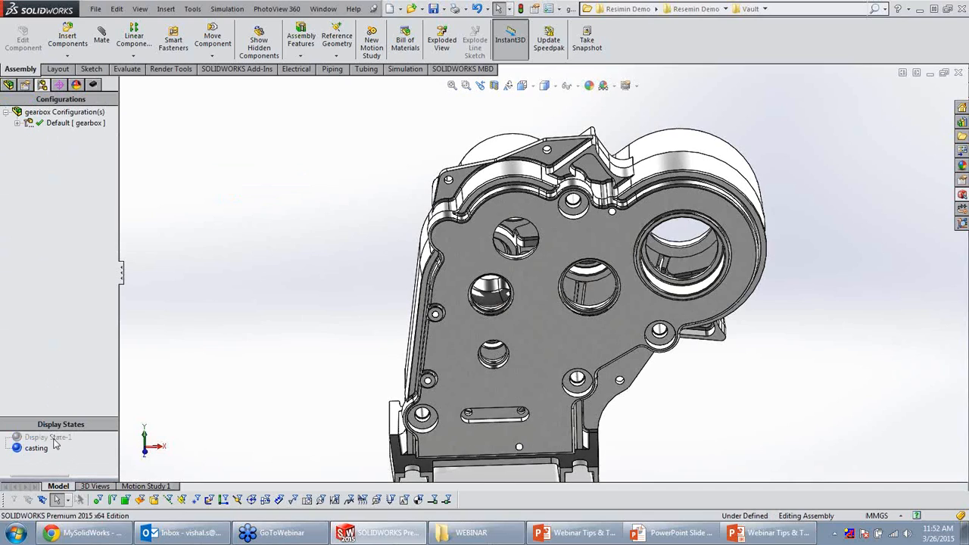
pyautogui.doubleClick(53, 439)
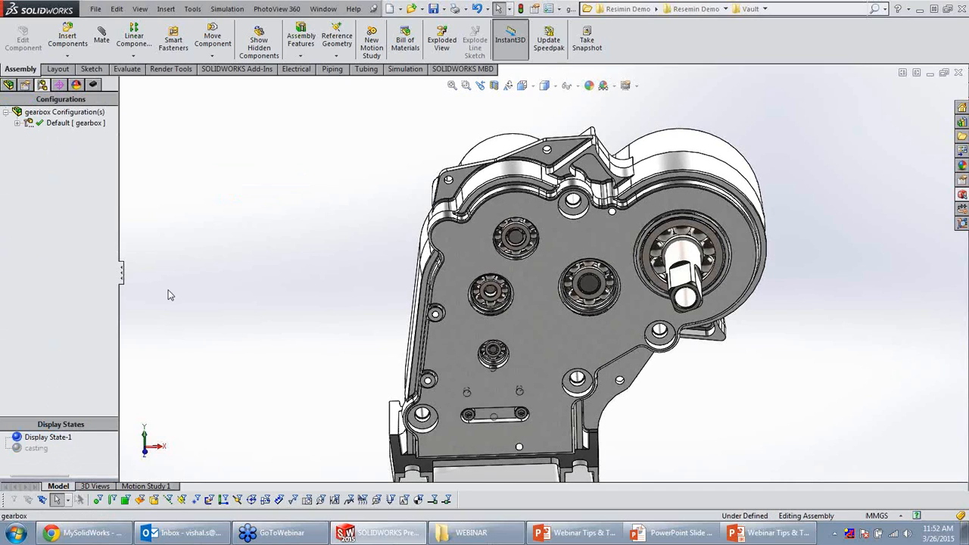
pyautogui.scroll(3, 796, 367)
pyautogui.moveTo(796, 368); pyautogui.dragTo(812, 299, button='middle')
pyautogui.scroll(-1, 535, 268)
pyautogui.moveTo(536, 268); pyautogui.dragTo(557, 347, button='middle')
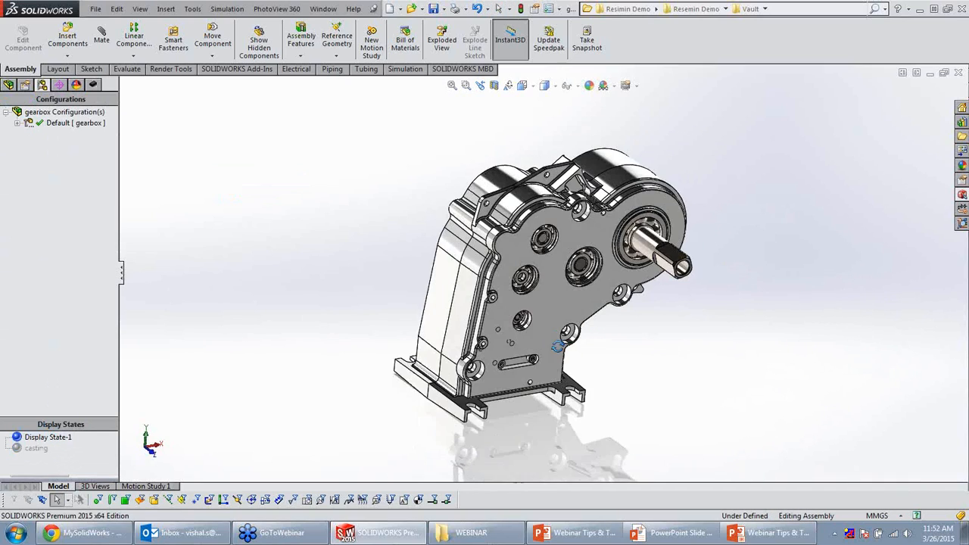
pyautogui.scroll(-4, 606, 307)
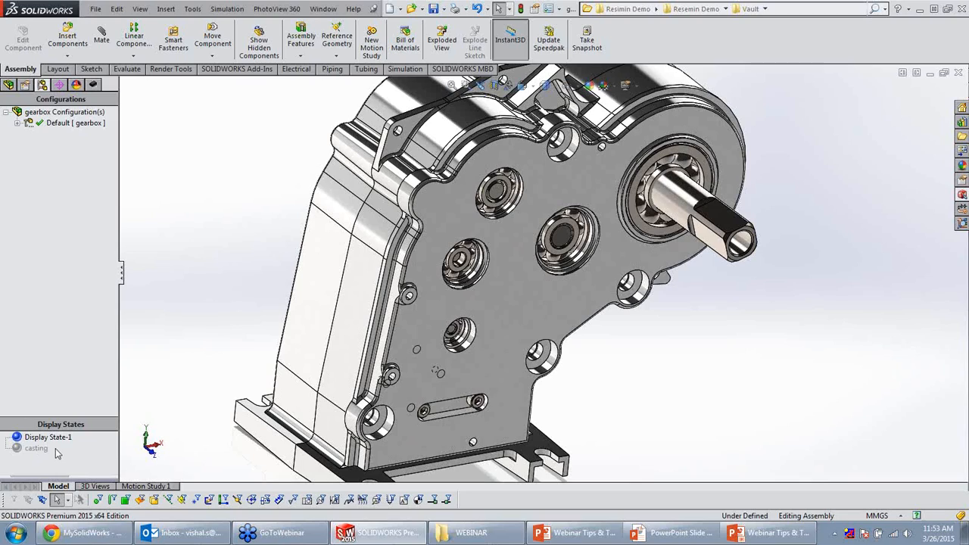
# Close the gearbox assembly without saving and open arm sensor.SLDASM from the recent documents.
pyautogui.click(958, 72)
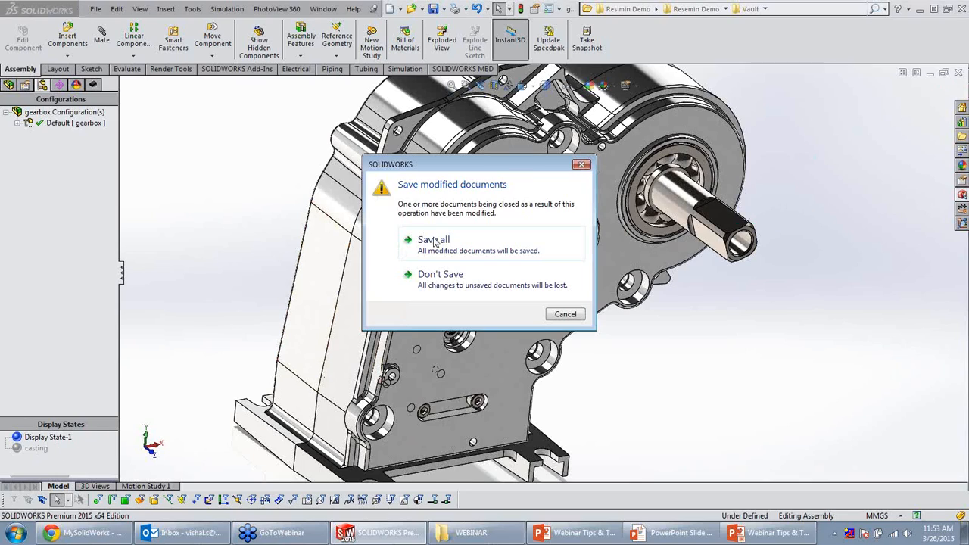
pyautogui.click(424, 279)
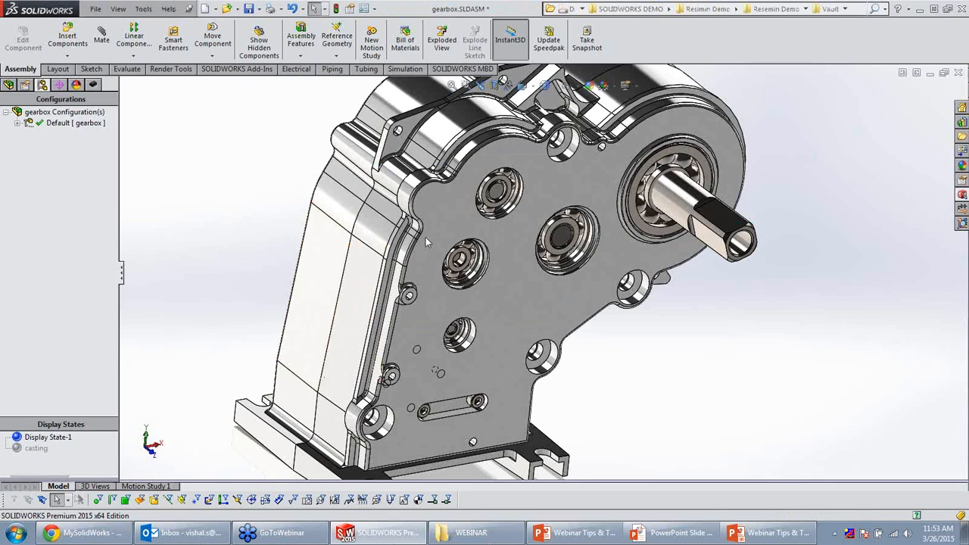
pyautogui.press('r')
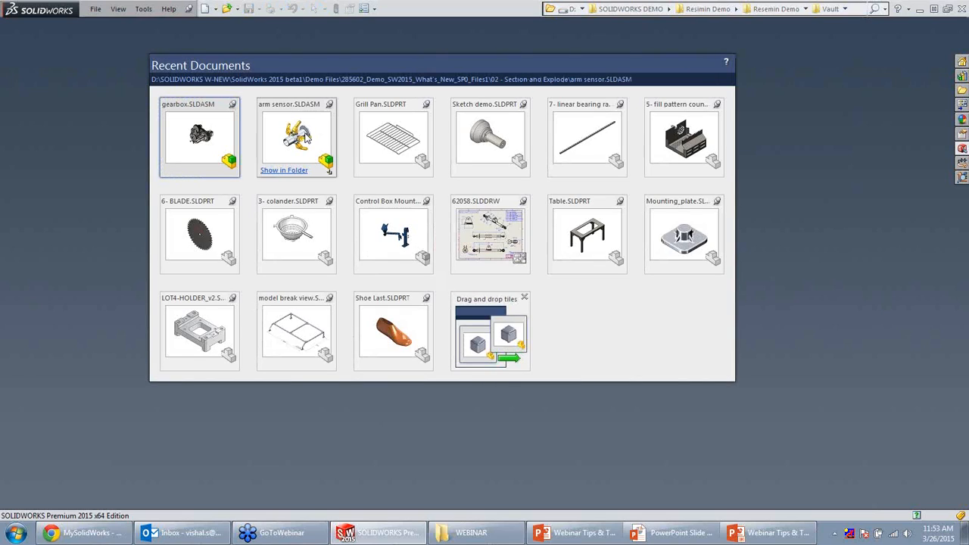
pyautogui.click(306, 138)
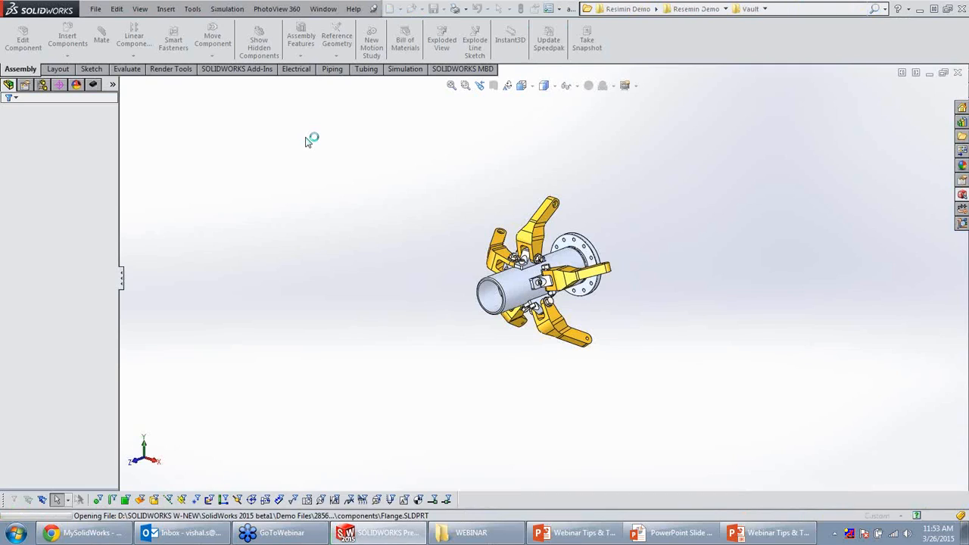
pyautogui.scroll(-2, 557, 231)
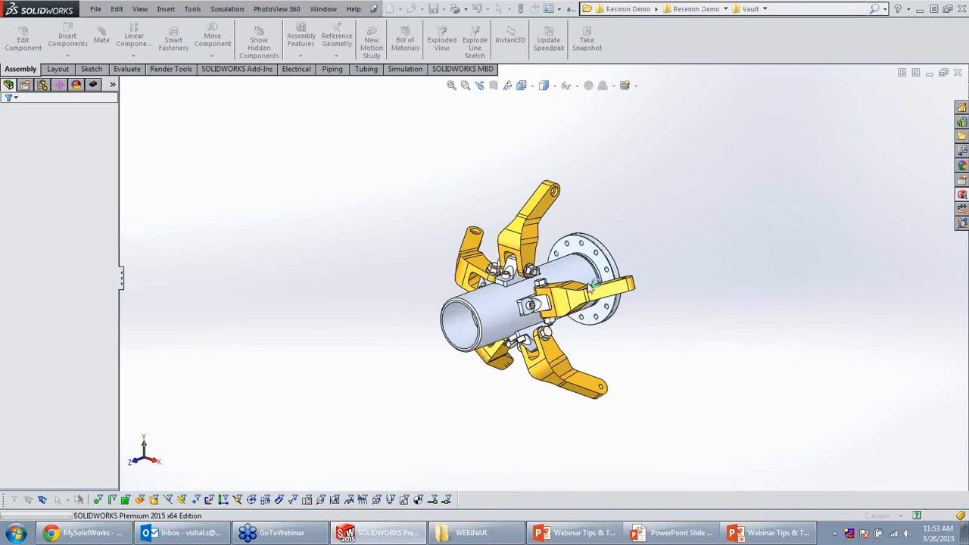
pyautogui.scroll(-3, 592, 285)
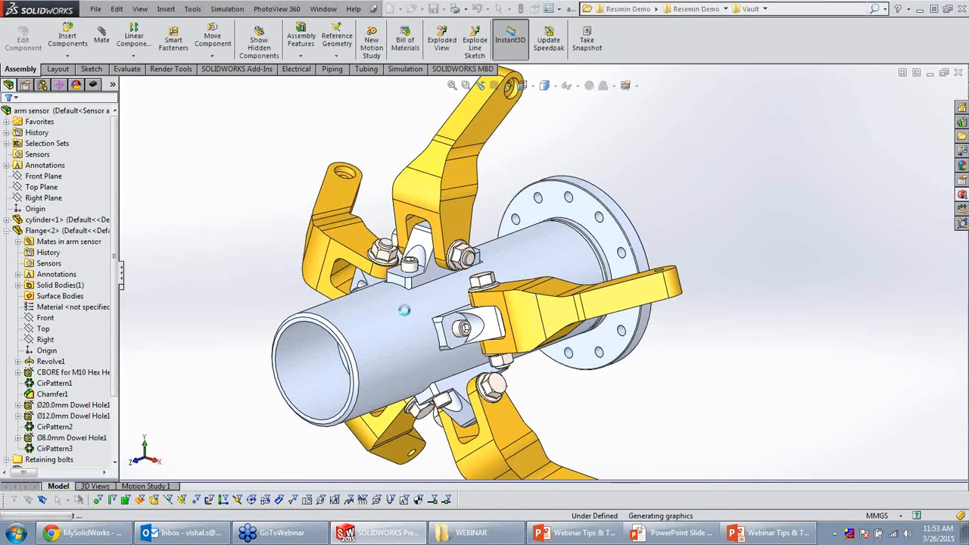
# Start an exploded view with a radial step and choose the socket head cap screws through Selection-Sets7.
pyautogui.click(441, 39)
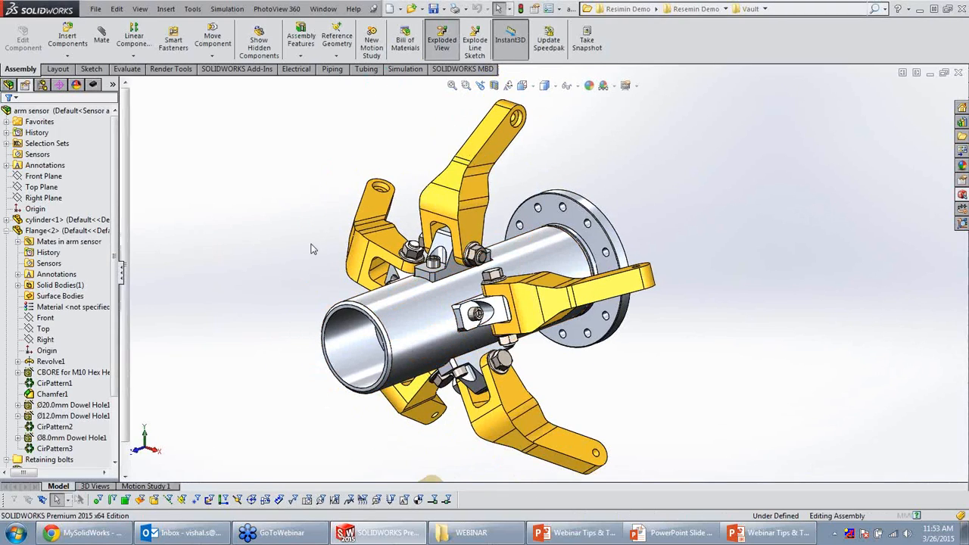
pyautogui.click(46, 156)
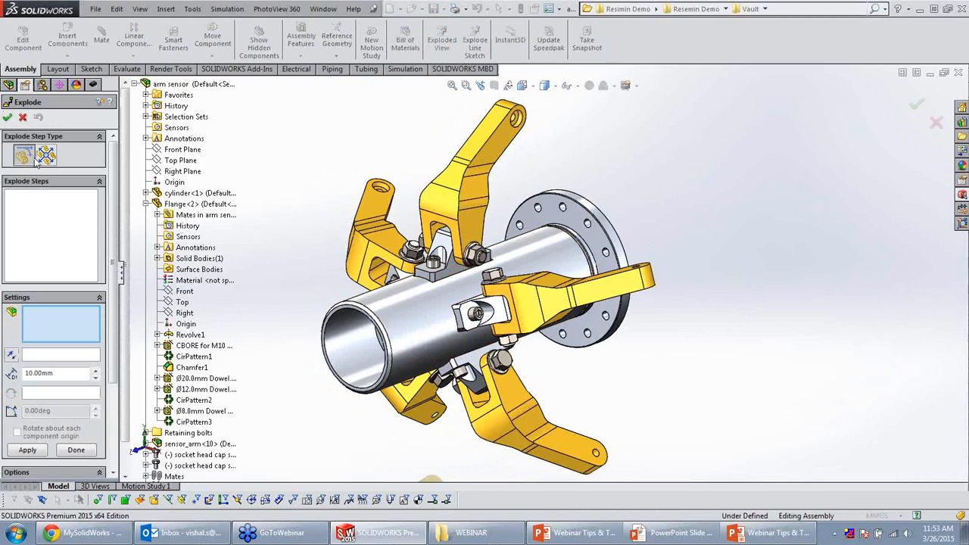
pyautogui.click(47, 155)
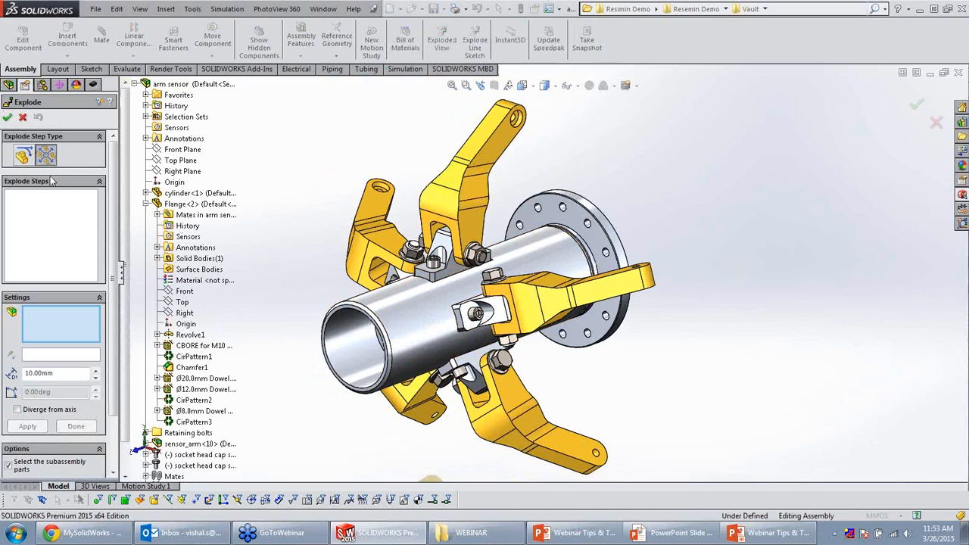
pyautogui.click(146, 116)
pyautogui.click(198, 140)
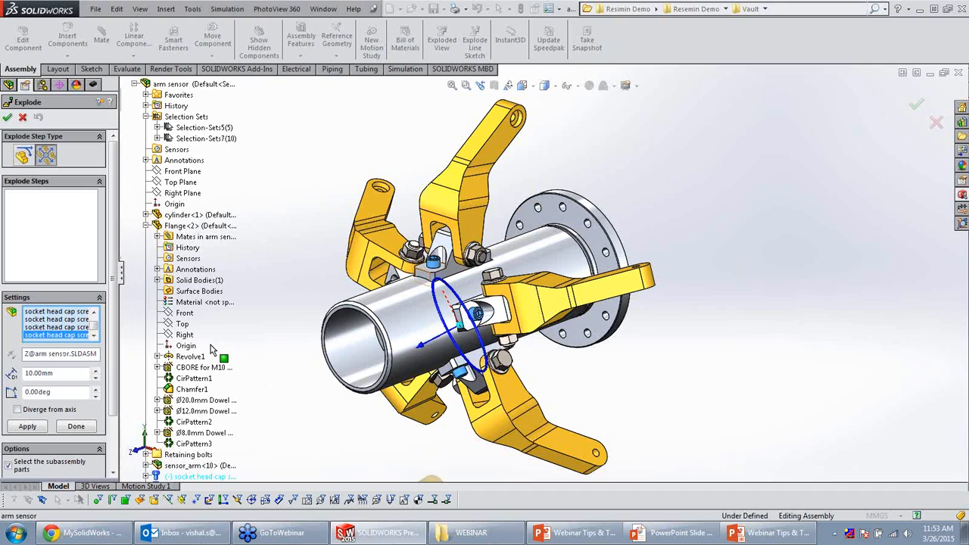
# Explode the screws radially outward about the cylinder's inner face and accept the exploded view.
pyautogui.click(62, 357)
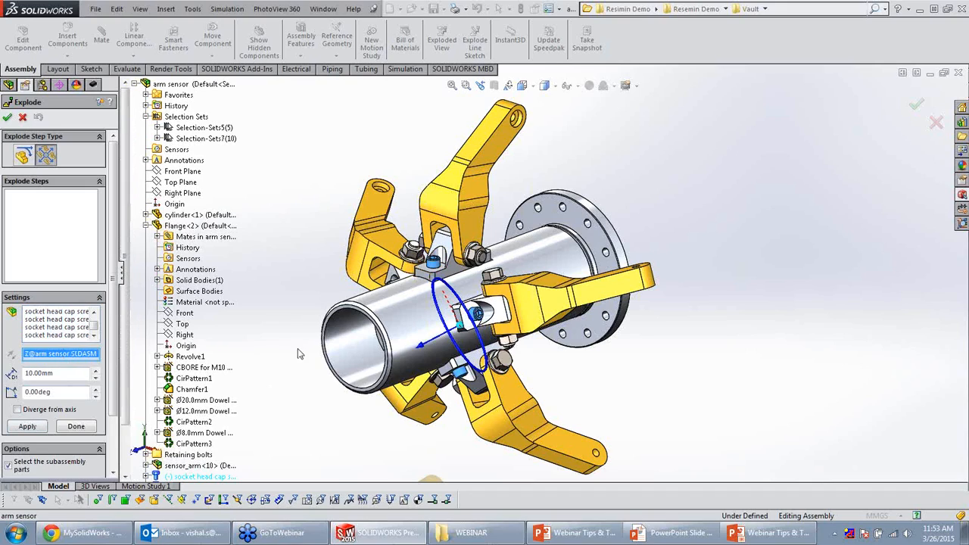
pyautogui.click(342, 351)
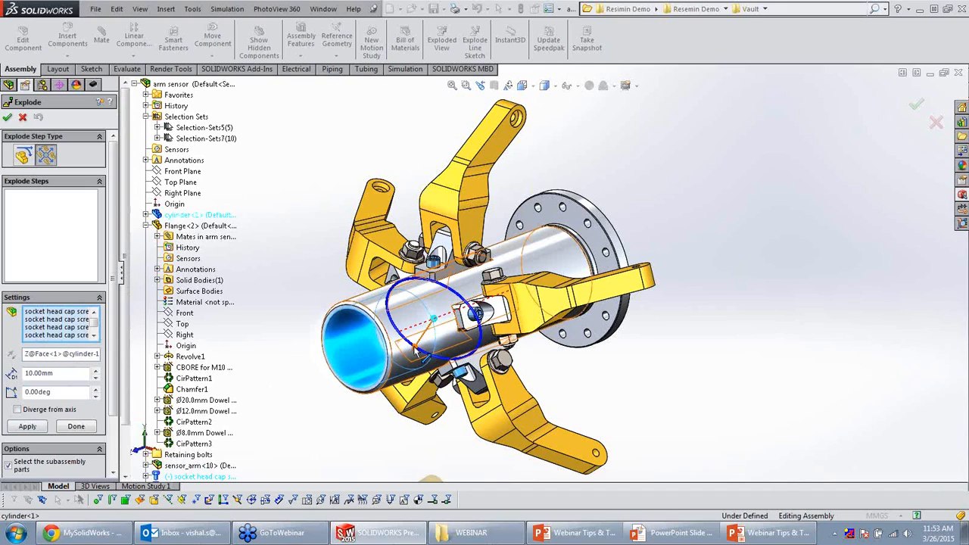
pyautogui.moveTo(416, 352); pyautogui.dragTo(390, 445)
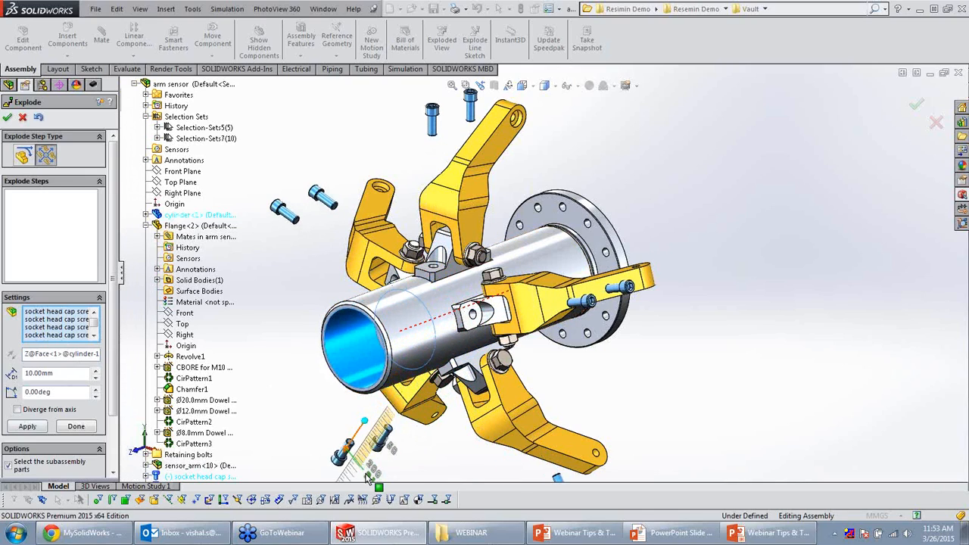
pyautogui.click(9, 118)
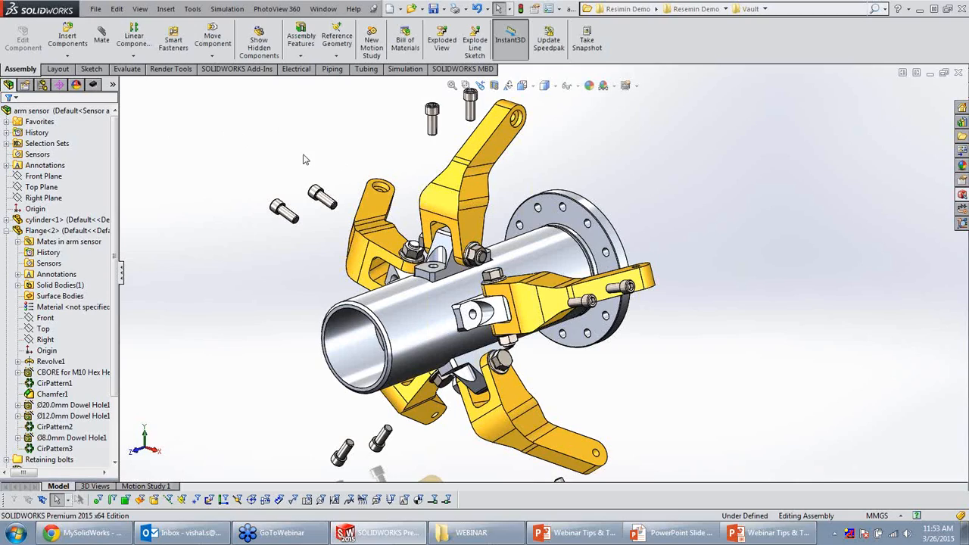
# Play the explode animation of ExplView1 in the Default configuration and close the animation controls.
pyautogui.click(42, 85)
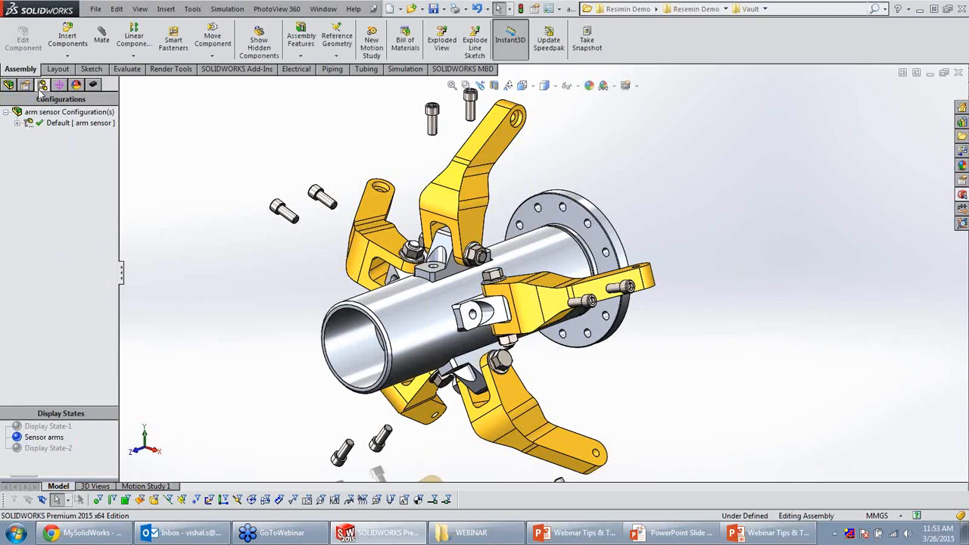
pyautogui.click(19, 123)
pyautogui.rightClick(71, 133)
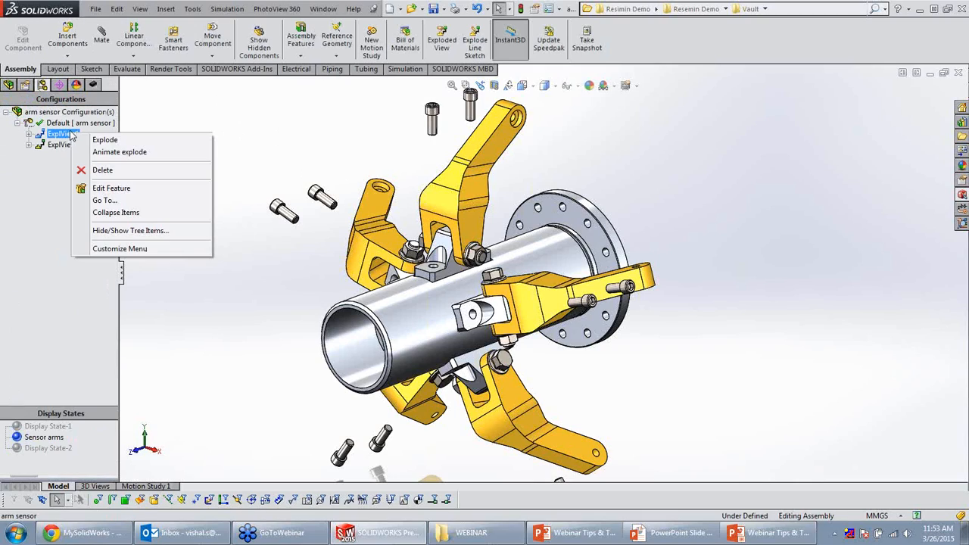
pyautogui.click(113, 154)
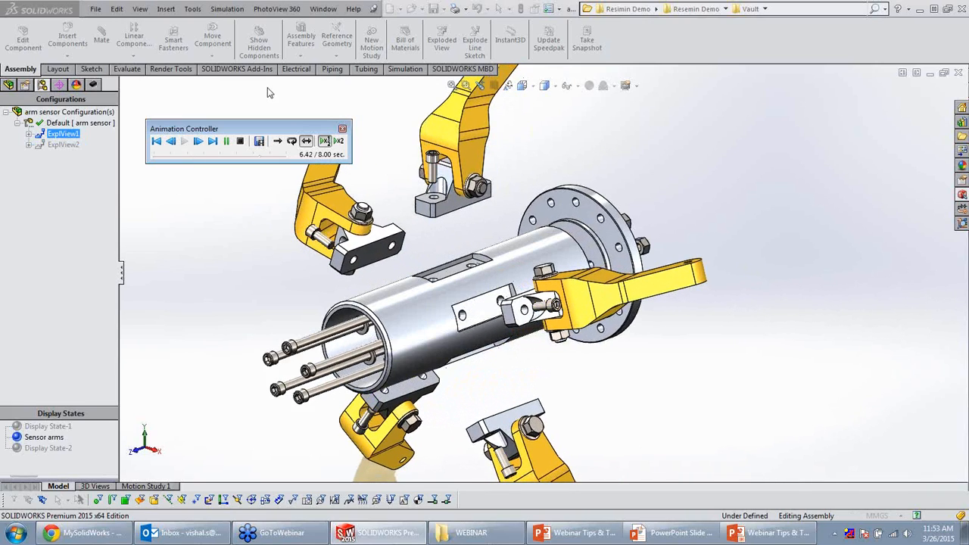
pyautogui.click(342, 127)
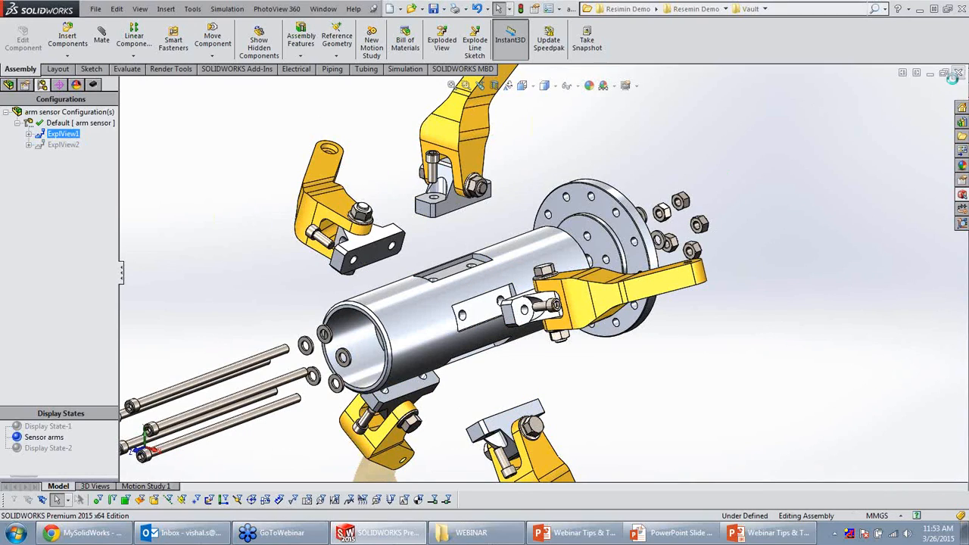
# Close the arm sensor assembly without saving and open 62058.SLDDRW from the recent documents.
pyautogui.click(467, 273)
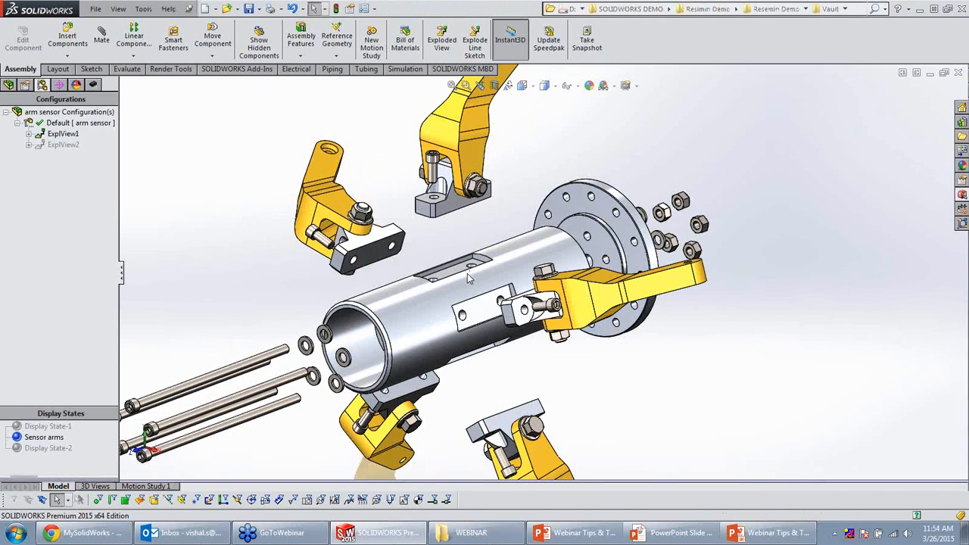
pyautogui.press('r')
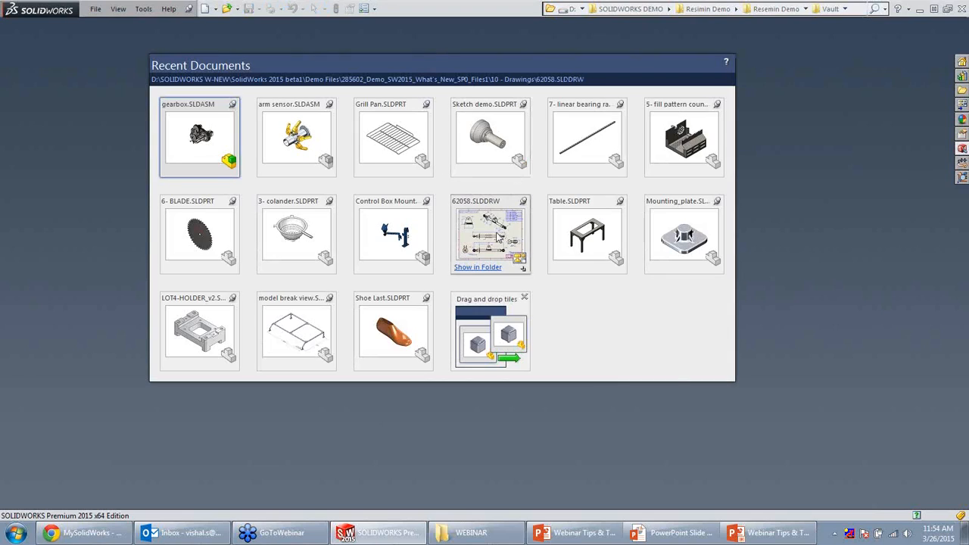
pyautogui.click(496, 235)
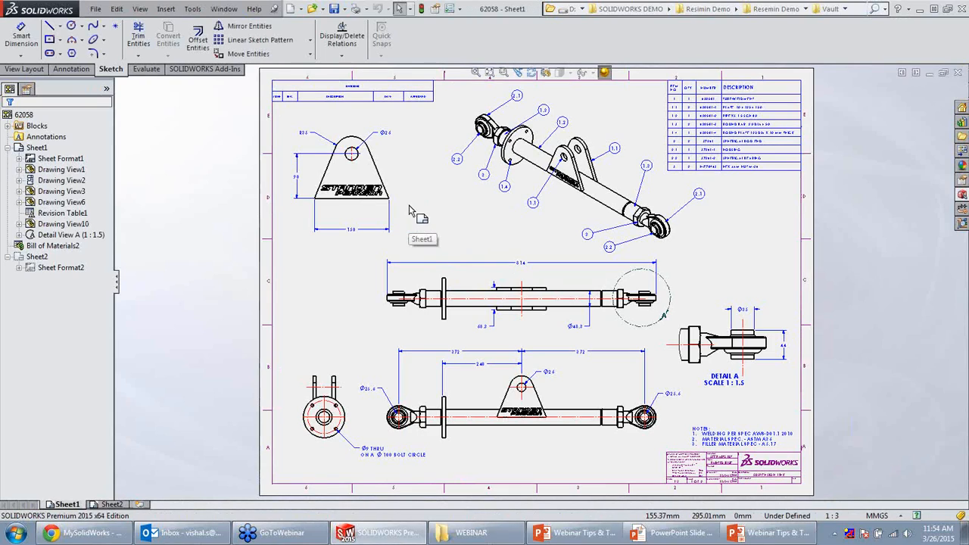
# Add revision A to the revision table and place its triangular symbol beside the R35 dimension.
pyautogui.scroll(-4, 394, 158)
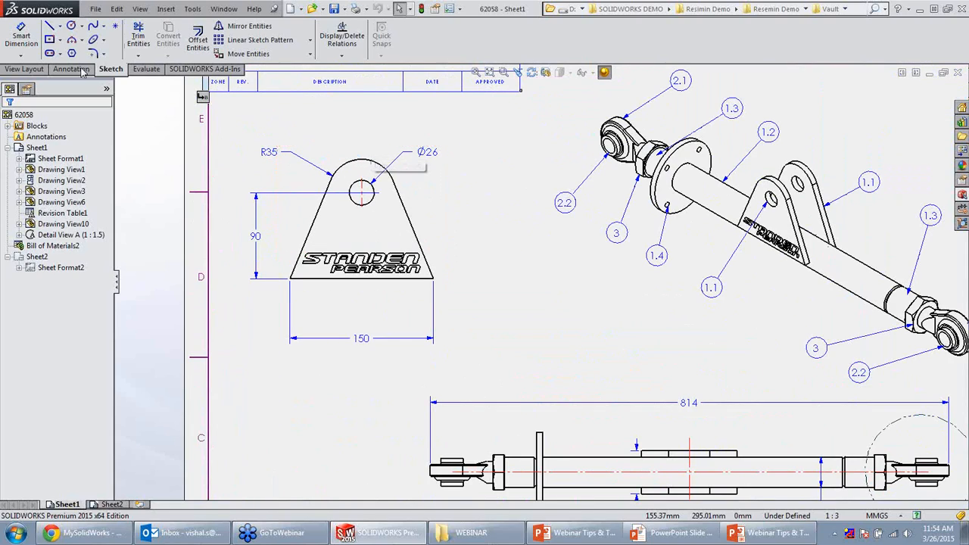
pyautogui.scroll(-4, 269, 92)
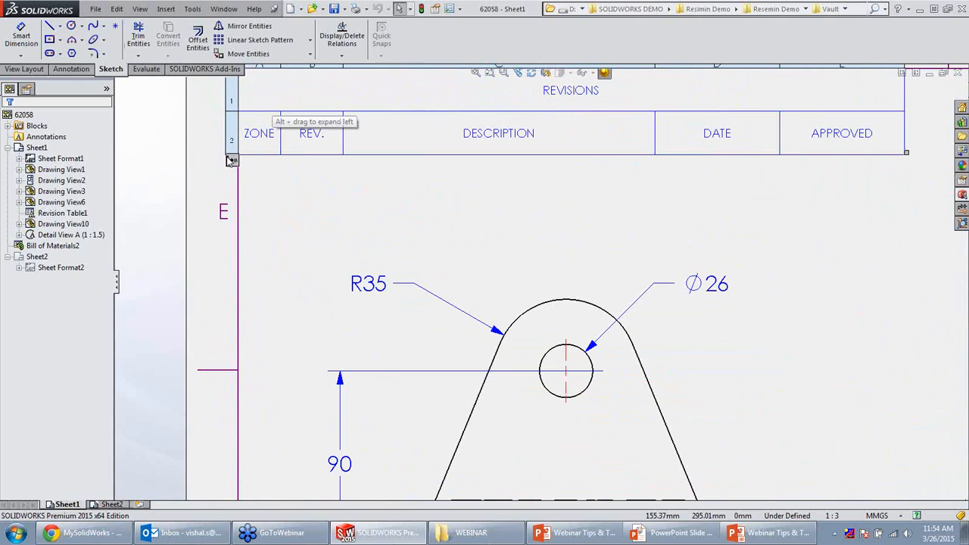
pyautogui.click(232, 160)
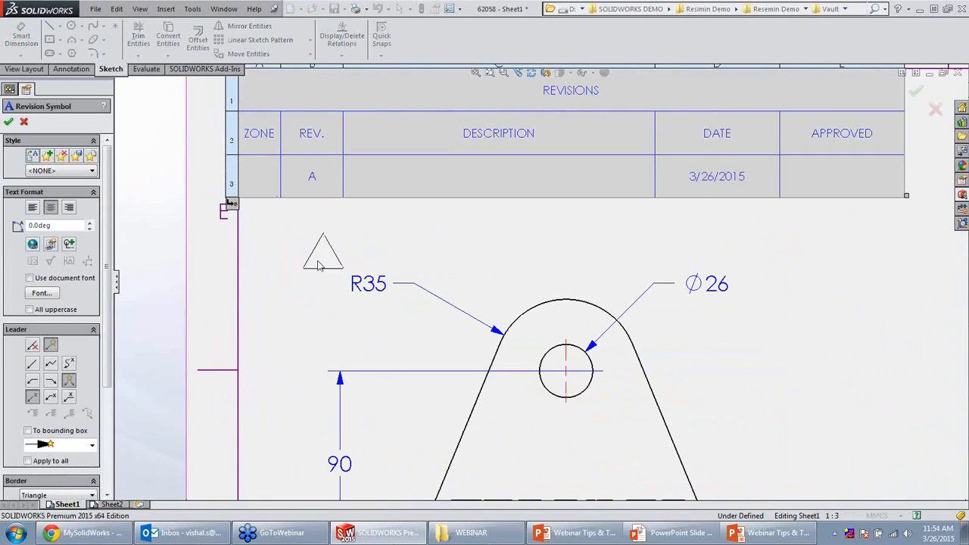
pyautogui.click(318, 277)
# Place more revision A symbols below the isometric view, above the 814 mm view and near the 372 dimension, and end placement.
pyautogui.scroll(2, 435, 329)
pyautogui.scroll(2, 435, 328)
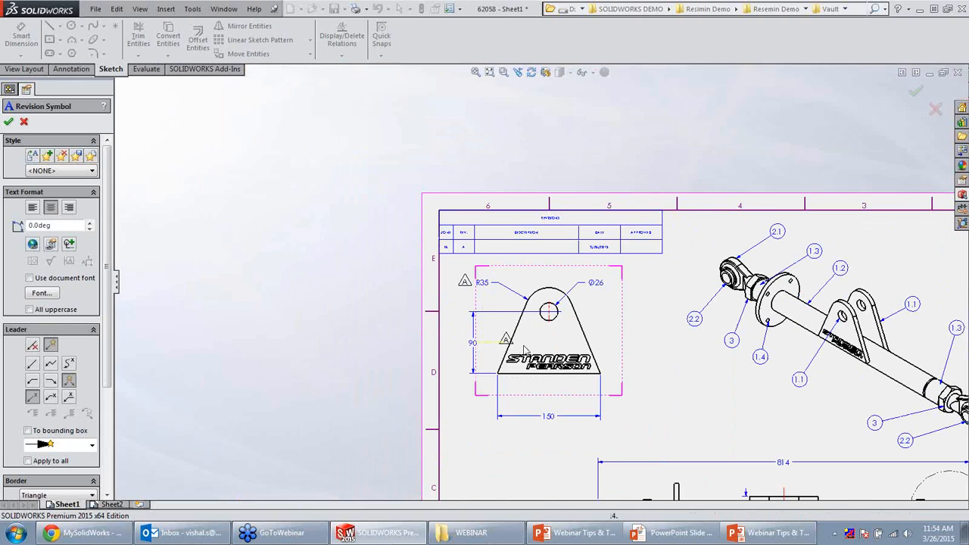
pyautogui.scroll(-1, 738, 401)
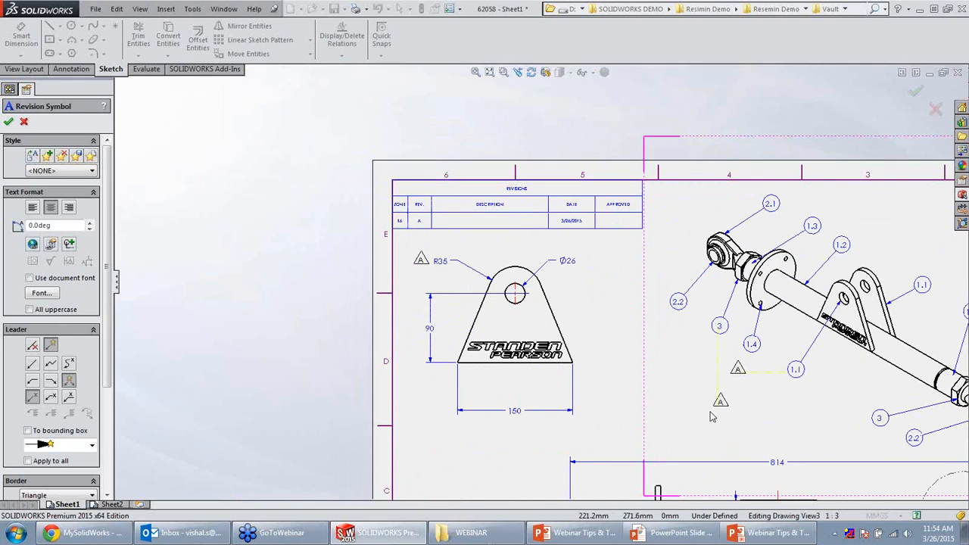
pyautogui.scroll(3, 705, 426)
pyautogui.scroll(-3, 666, 390)
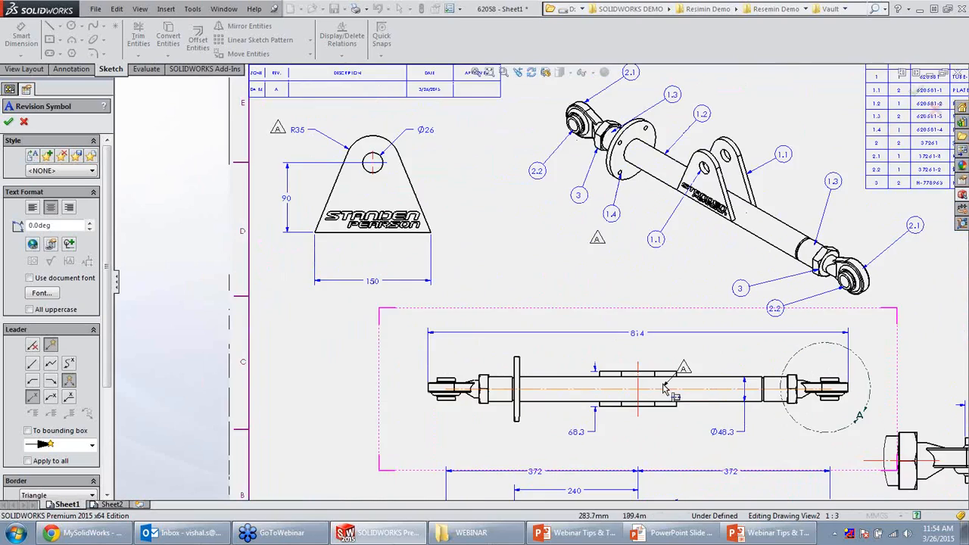
pyautogui.scroll(-1, 665, 387)
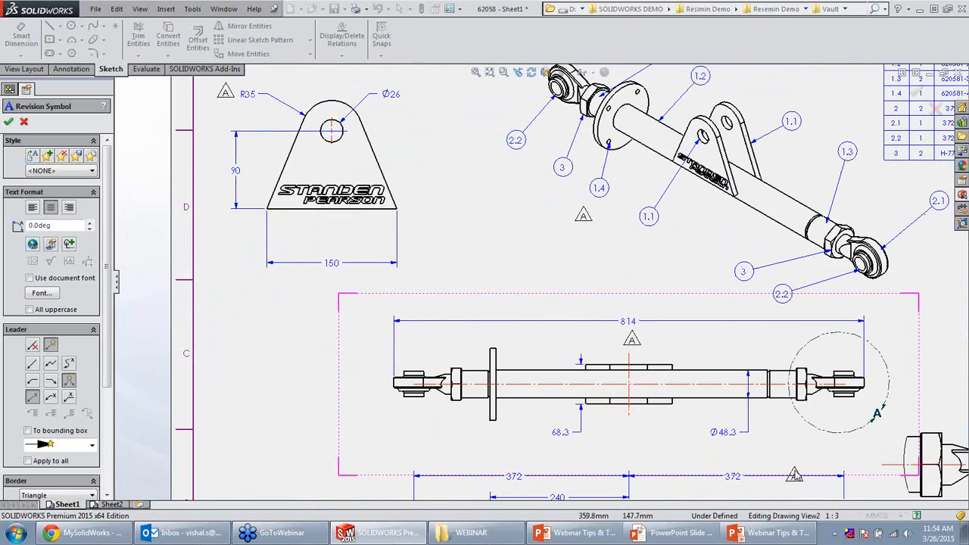
pyautogui.scroll(3, 794, 471)
pyautogui.scroll(-1, 680, 432)
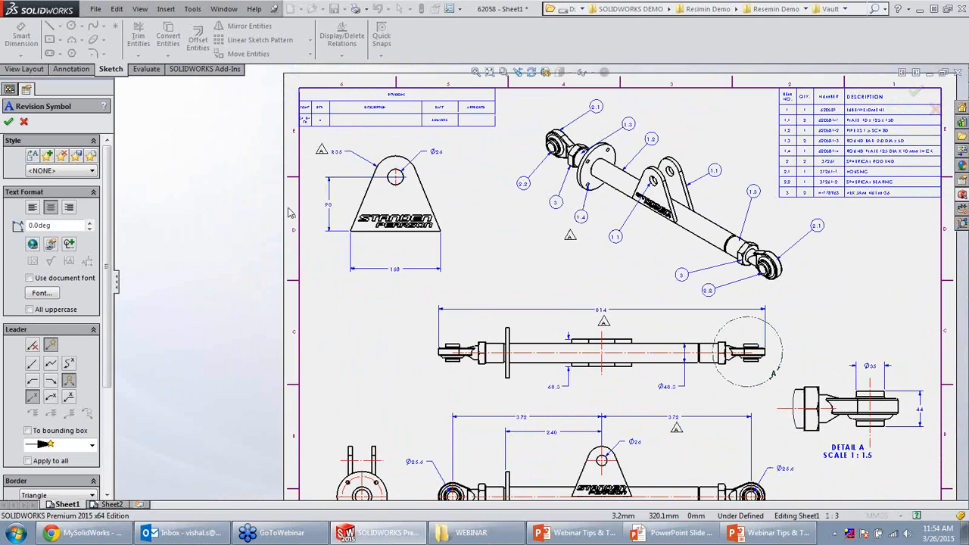
pyautogui.scroll(-4, 342, 147)
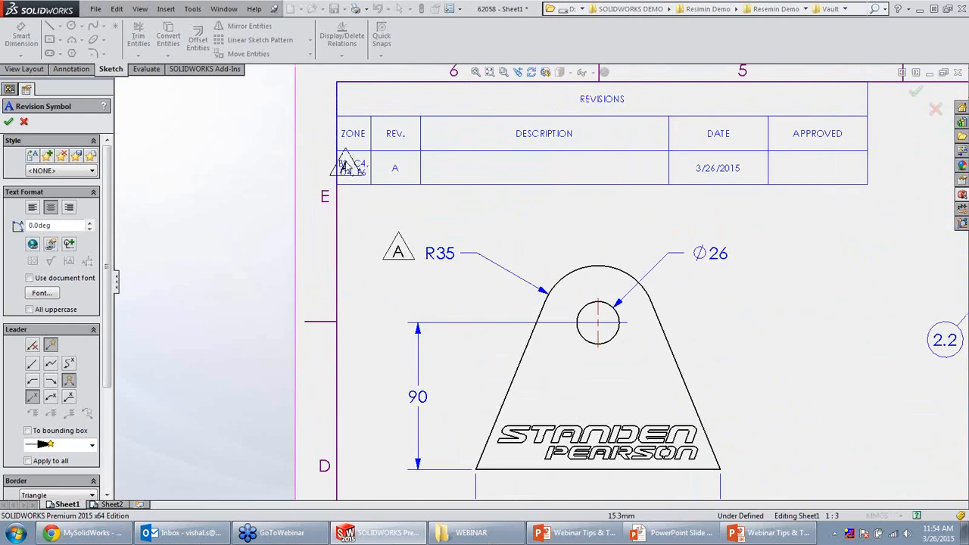
pyautogui.press('Escape')
# Nudge the revision A symbol beside the R35 dimension and turn on the sheet's zone lines.
pyautogui.scroll(-2, 355, 188)
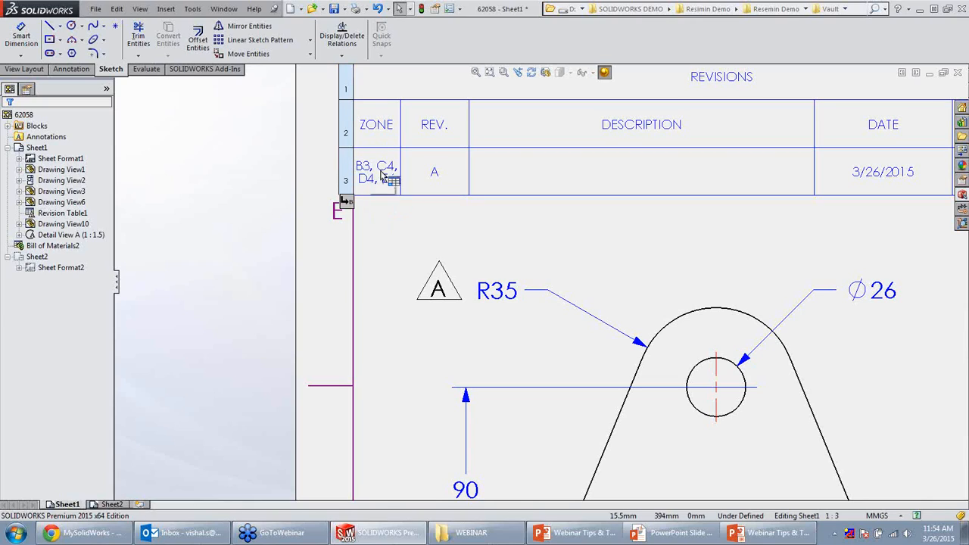
pyautogui.scroll(3, 454, 318)
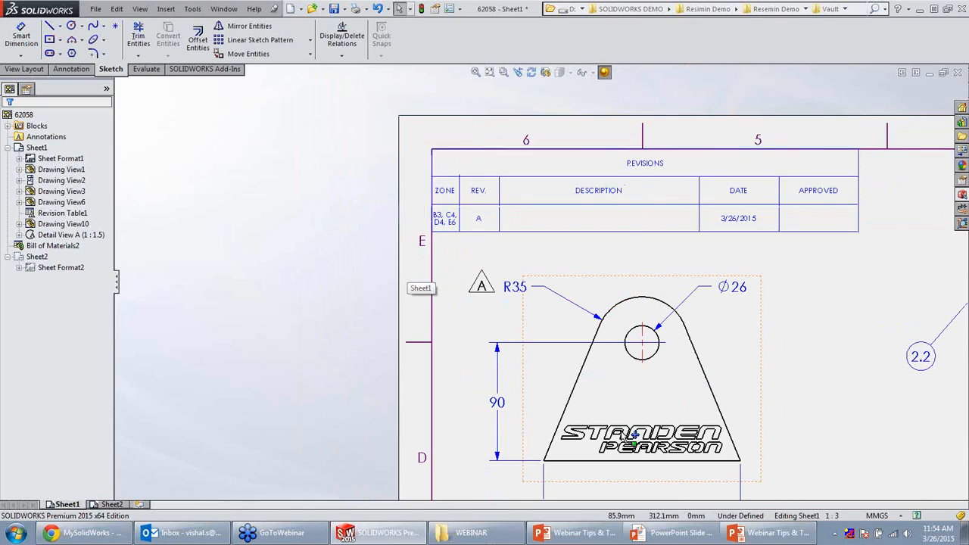
pyautogui.click(534, 160)
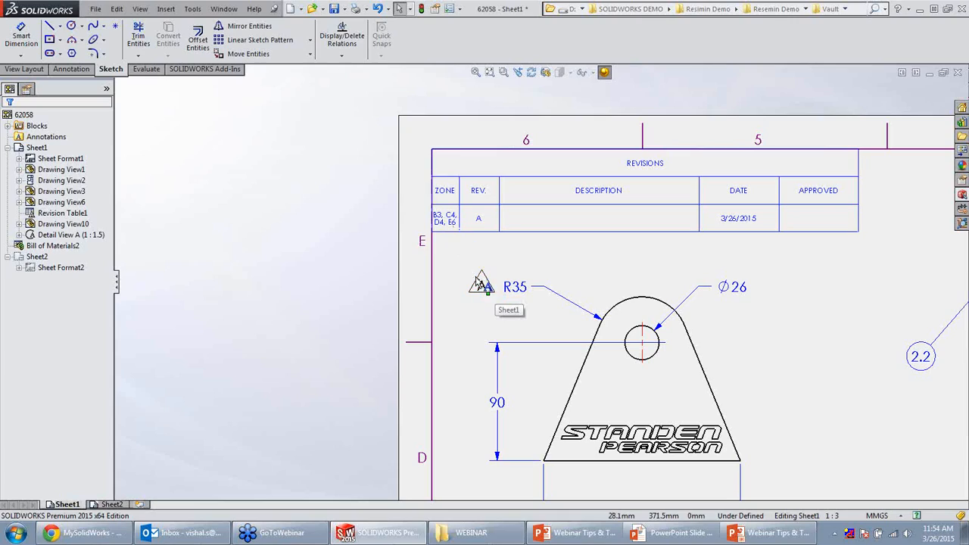
pyautogui.moveTo(480, 287); pyautogui.dragTo(463, 345)
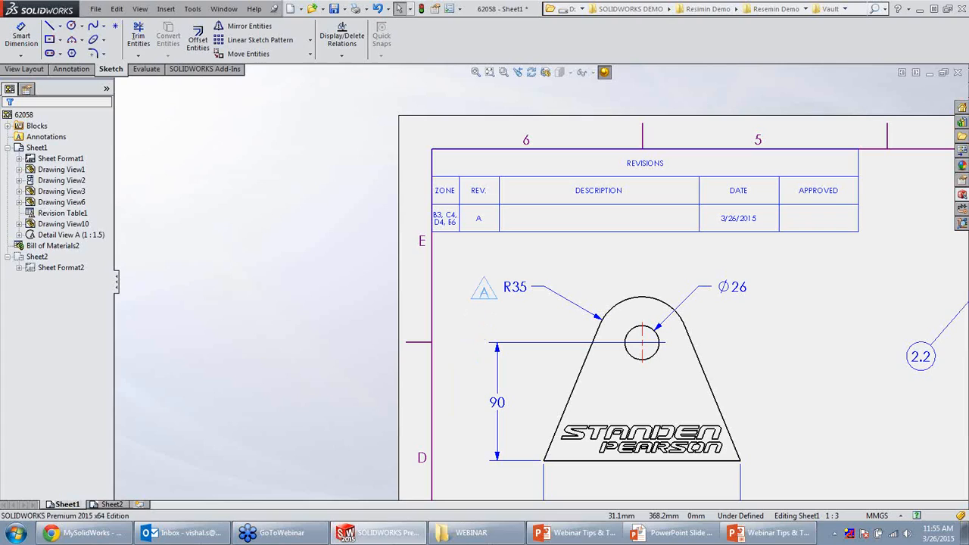
pyautogui.click(144, 10)
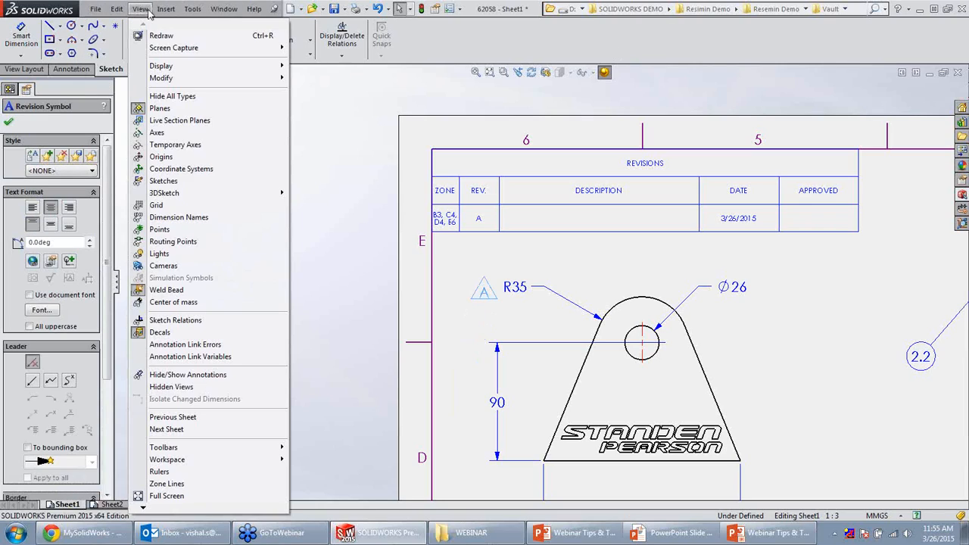
pyautogui.click(168, 484)
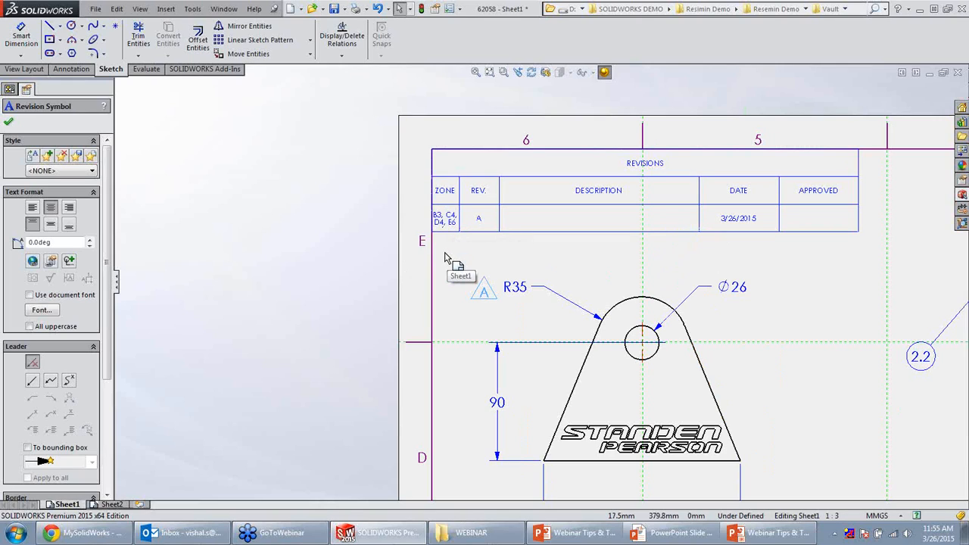
# Box-select the balloons and nearby annotations around the isometric view, and clear the selection.
pyautogui.scroll(5, 445, 257)
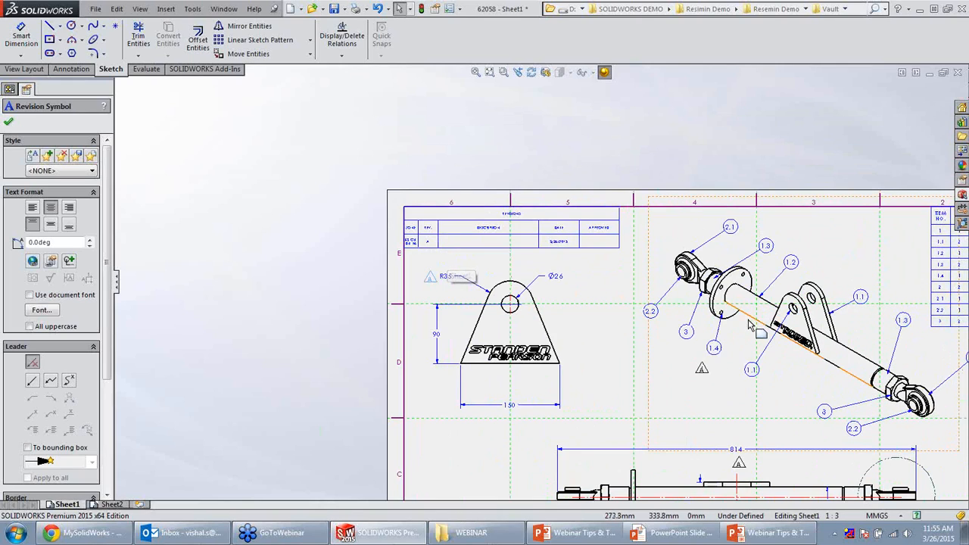
pyautogui.scroll(-2, 743, 335)
pyautogui.press('Escape')
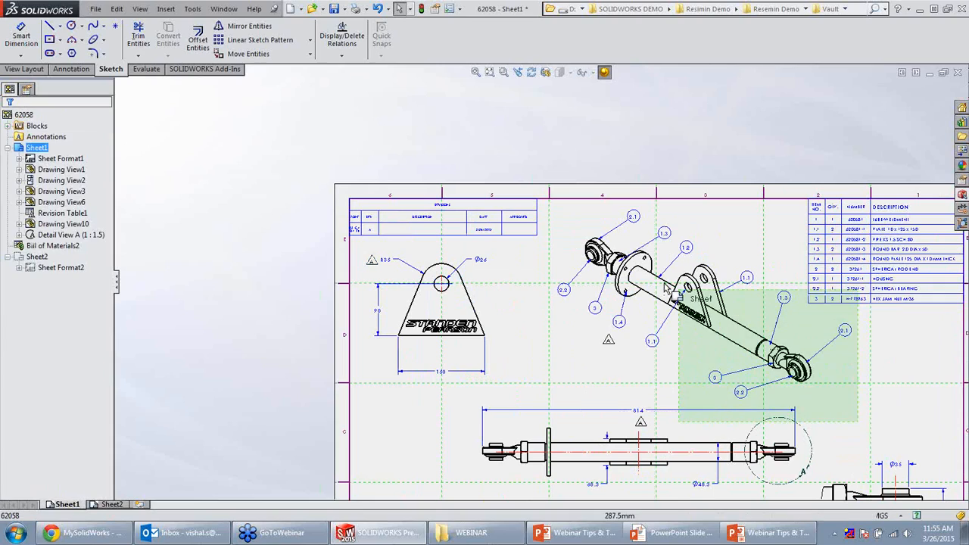
pyautogui.moveTo(579, 225); pyautogui.dragTo(545, 196)
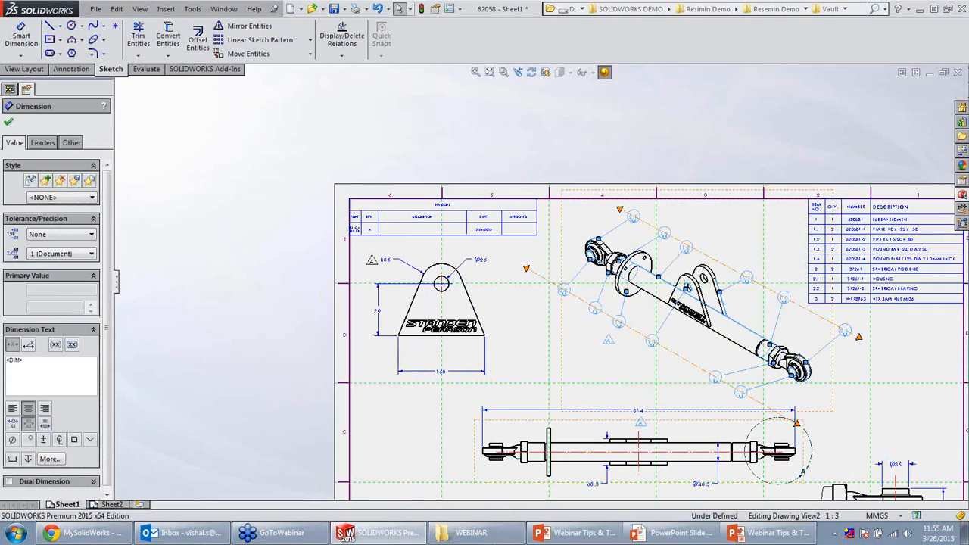
pyautogui.click(546, 221)
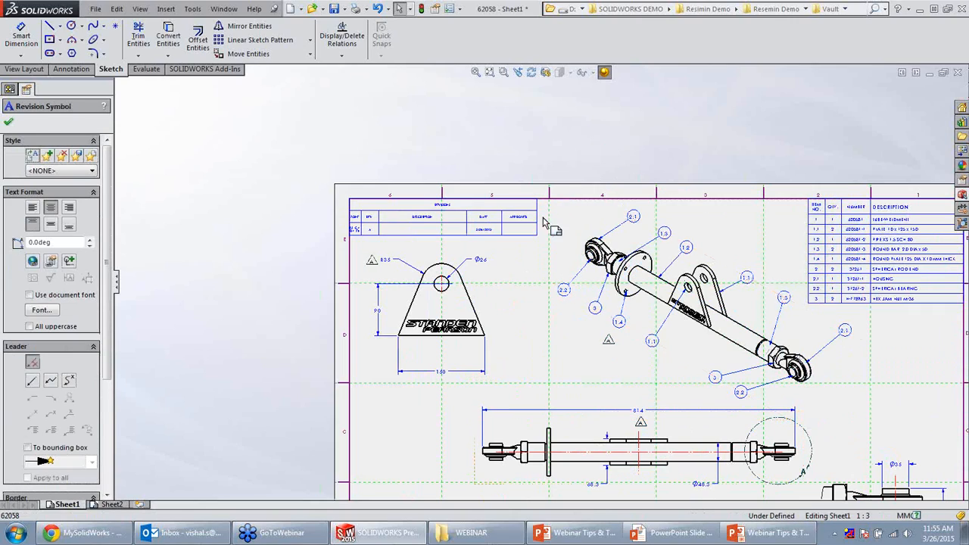
# Try to open the additional properties for all of the isometric view's balloons selected together.
pyautogui.moveTo(853, 390); pyautogui.dragTo(534, 191)
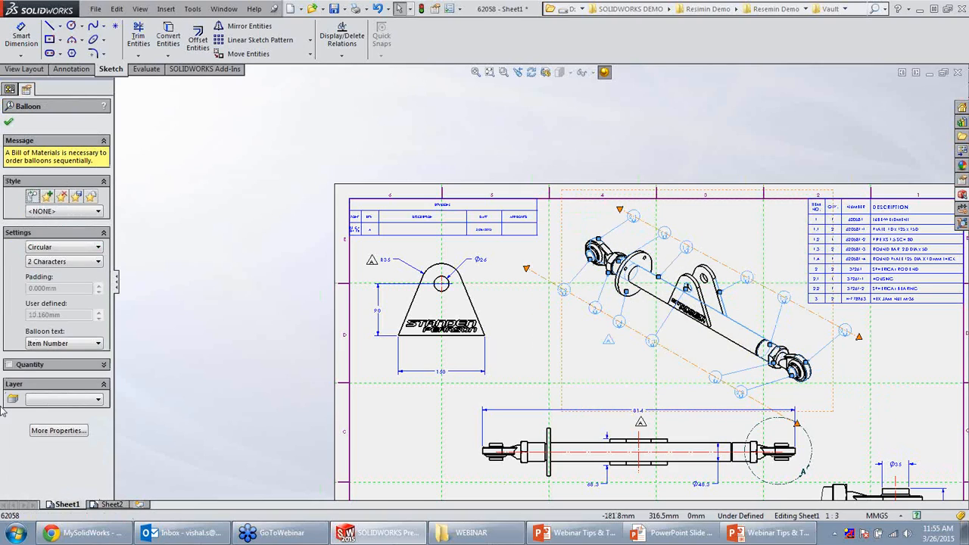
pyautogui.click(70, 431)
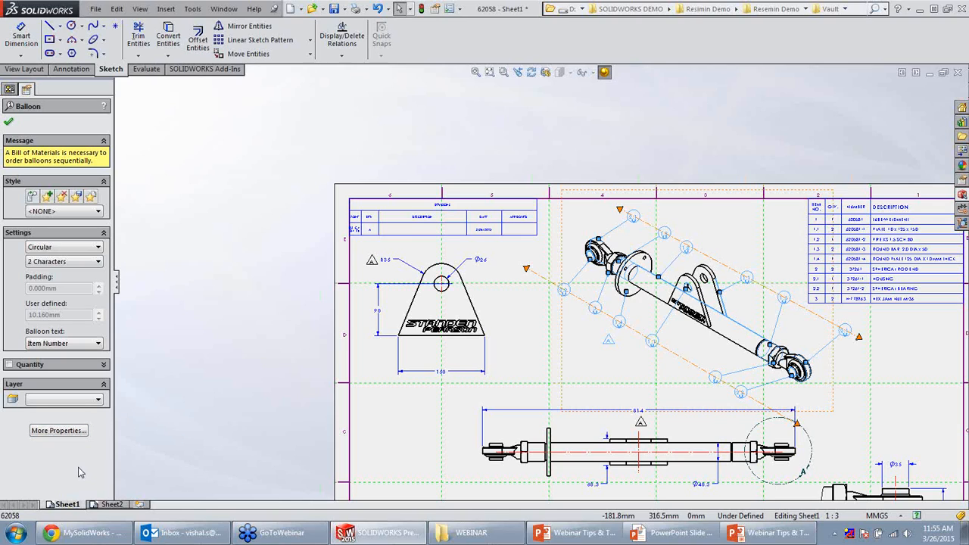
pyautogui.scroll(-3, 675, 284)
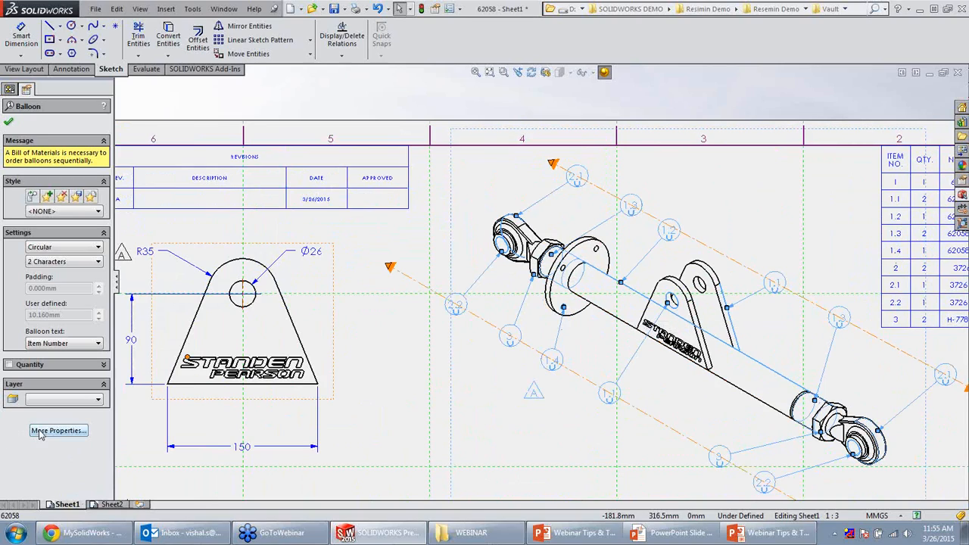
pyautogui.click(501, 393)
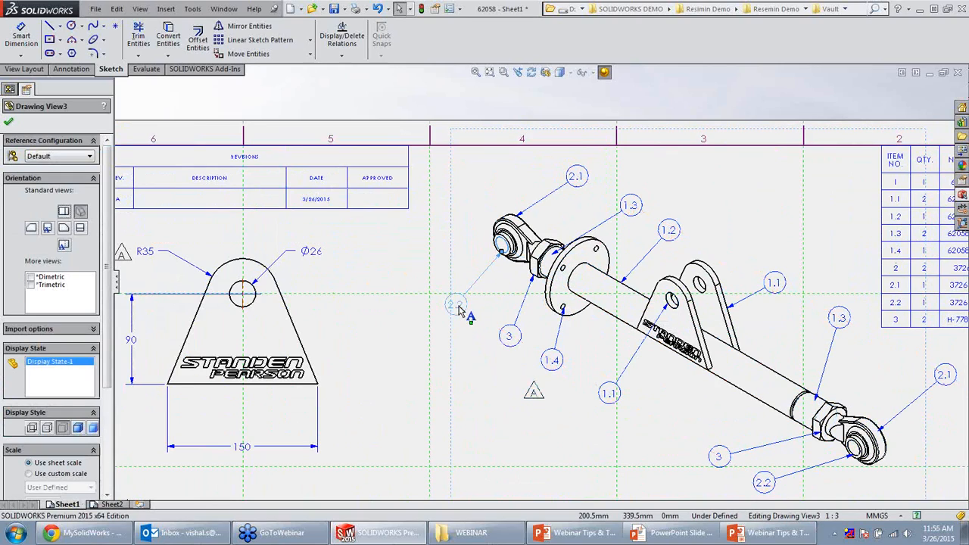
# Change the leader of balloon 2.2 at the isometric view's upper-left rod end to a spline leader.
pyautogui.click(459, 310)
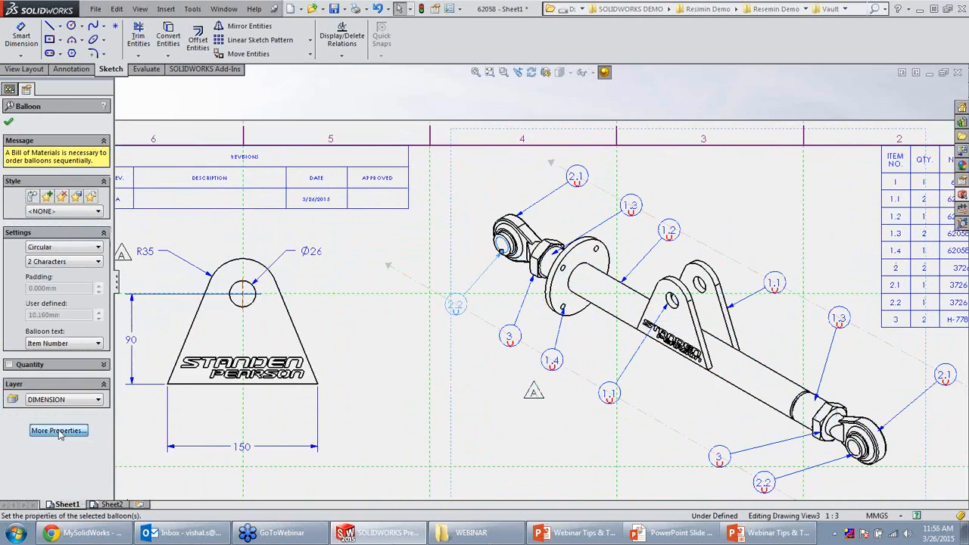
pyautogui.click(70, 429)
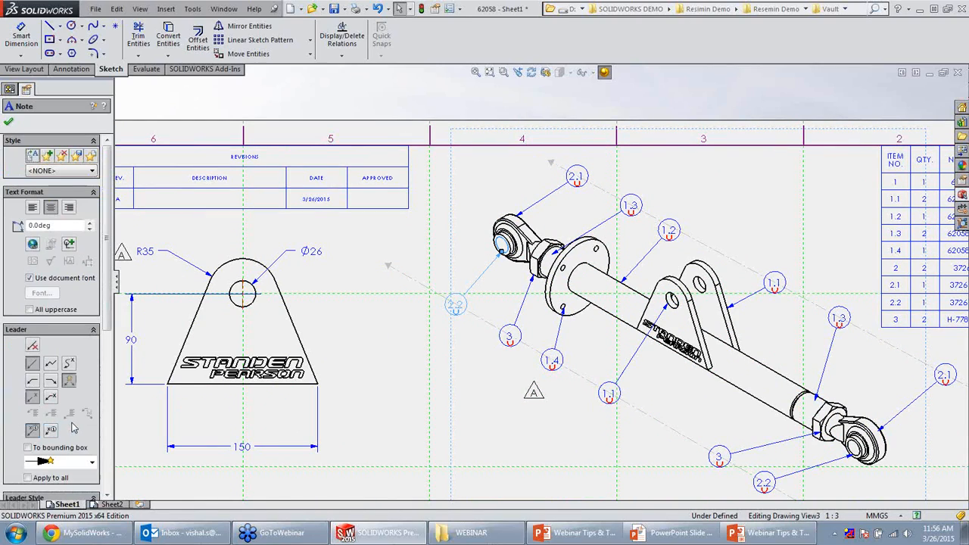
pyautogui.click(69, 364)
pyautogui.click(411, 411)
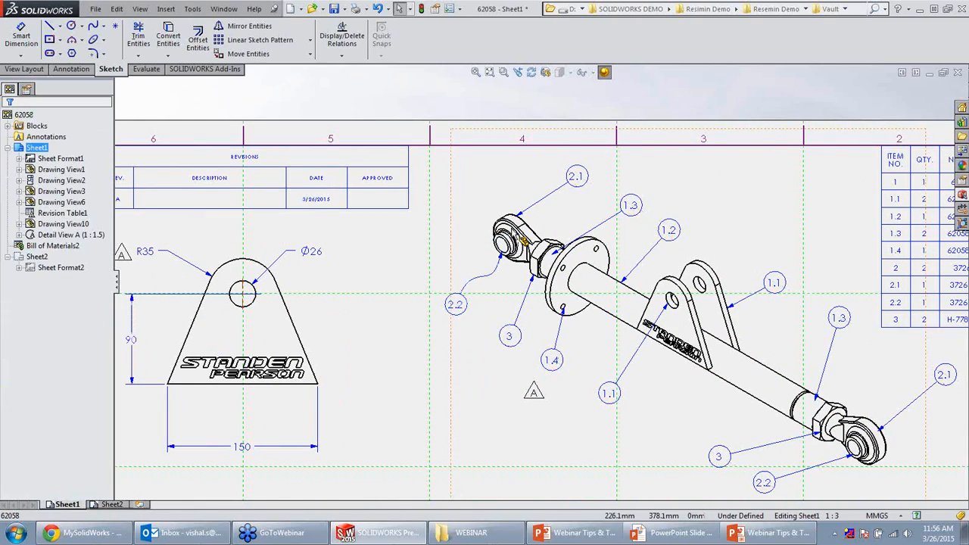
# Reshape balloon 2.2's spline leader by moving the control point nearest the balloon up and to the left.
pyautogui.scroll(-2, 489, 295)
pyautogui.scroll(-2, 488, 296)
pyautogui.click(480, 311)
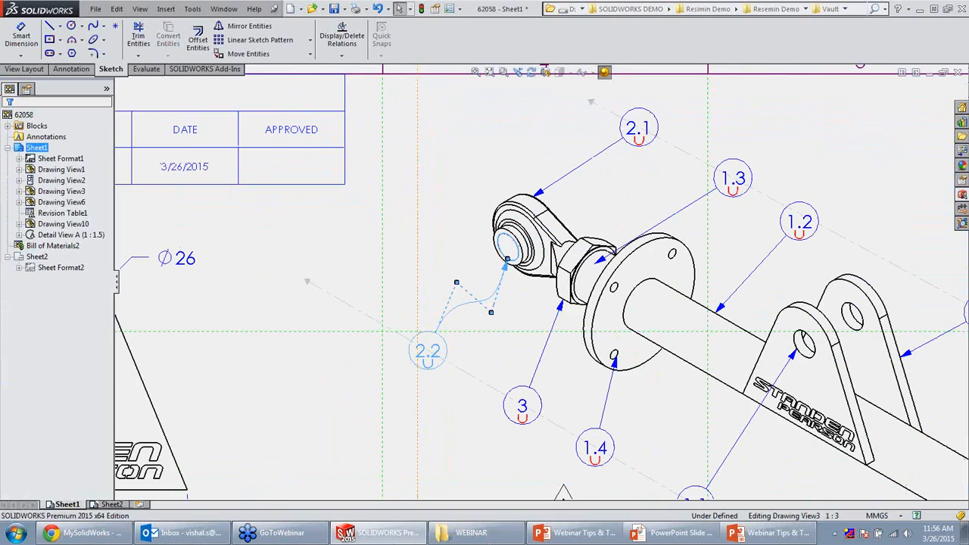
pyautogui.moveTo(457, 283); pyautogui.dragTo(429, 241)
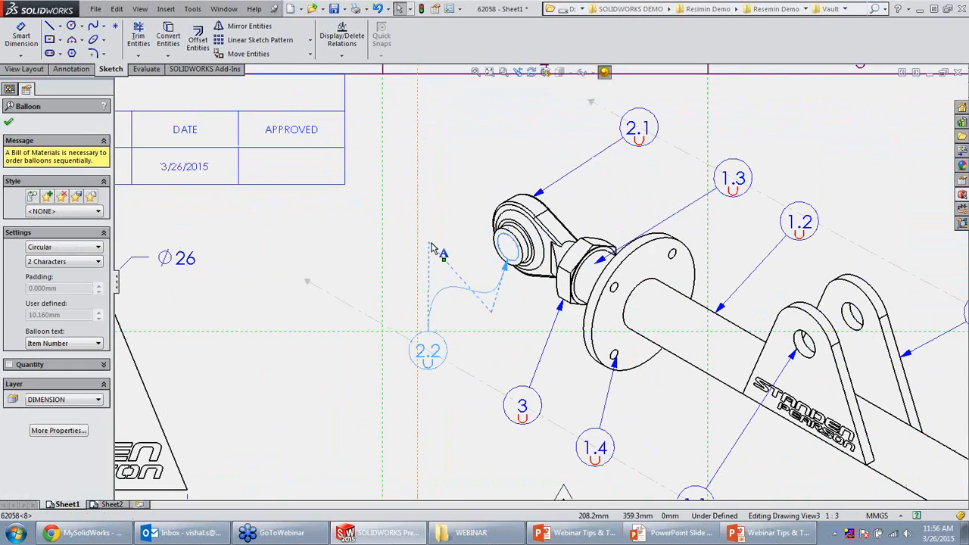
pyautogui.click(465, 209)
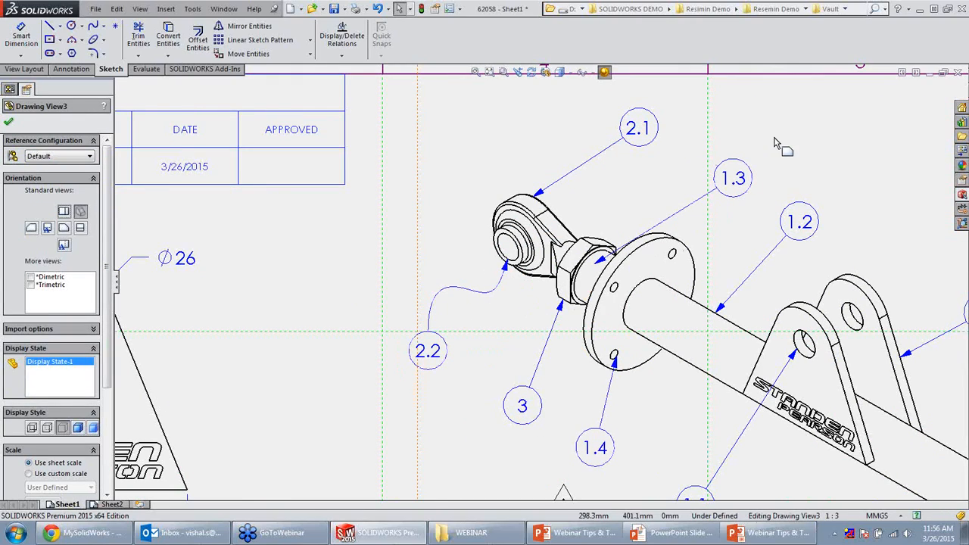
# Switch to the PowerPoint slide show, advance to the slide with tips 32 to 35, and return to the SolidWorks drawing.
pyautogui.click(775, 535)
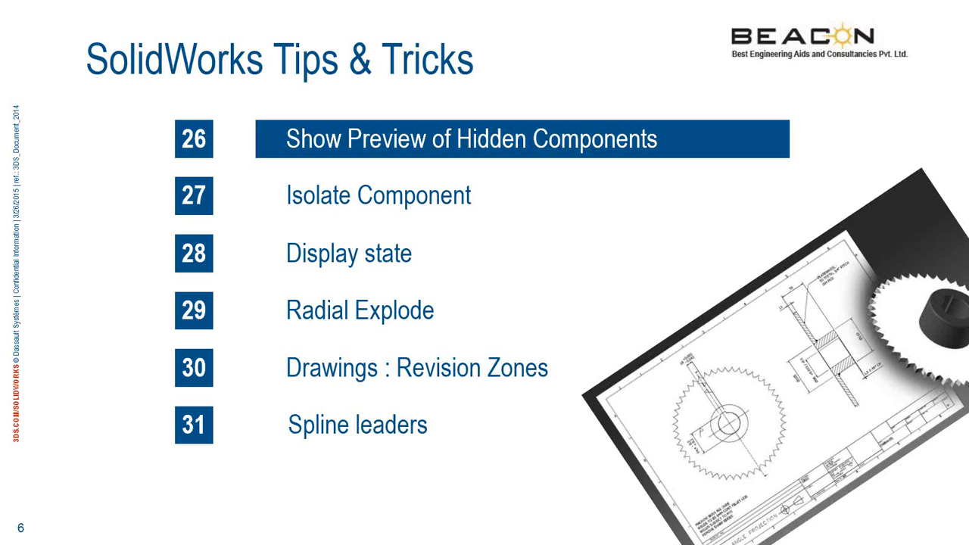
pyautogui.press('Right')
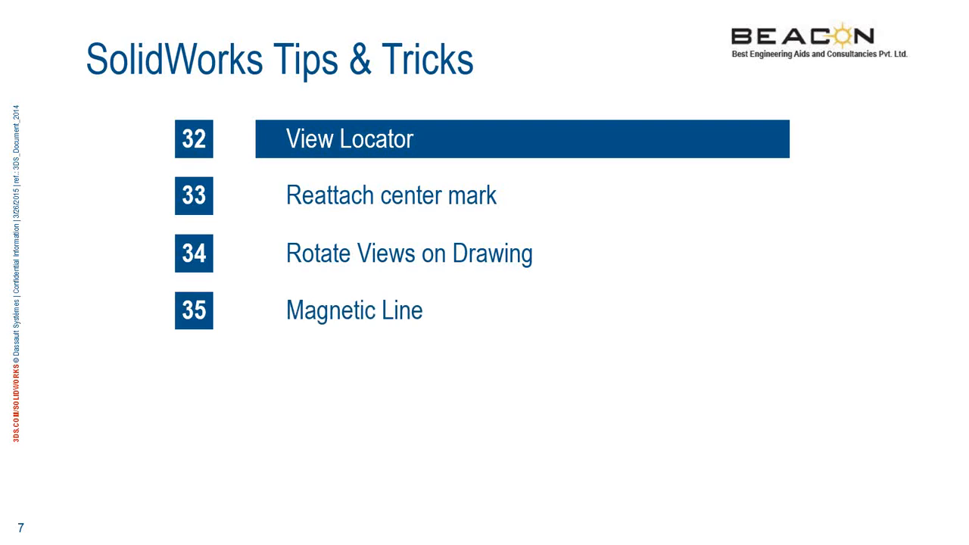
pyautogui.hotkey('alt', 'Tab')
pyautogui.hotkey('alt', 'Tab')
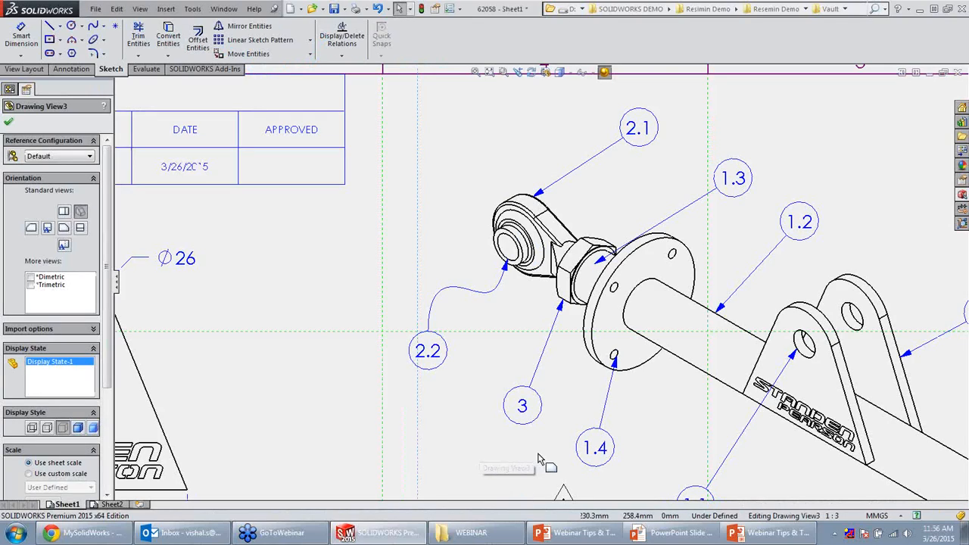
# Move the label A of the detail circle on the 814 mm view to the circle's upper-right side.
pyautogui.scroll(6, 550, 457)
pyautogui.scroll(-4, 684, 418)
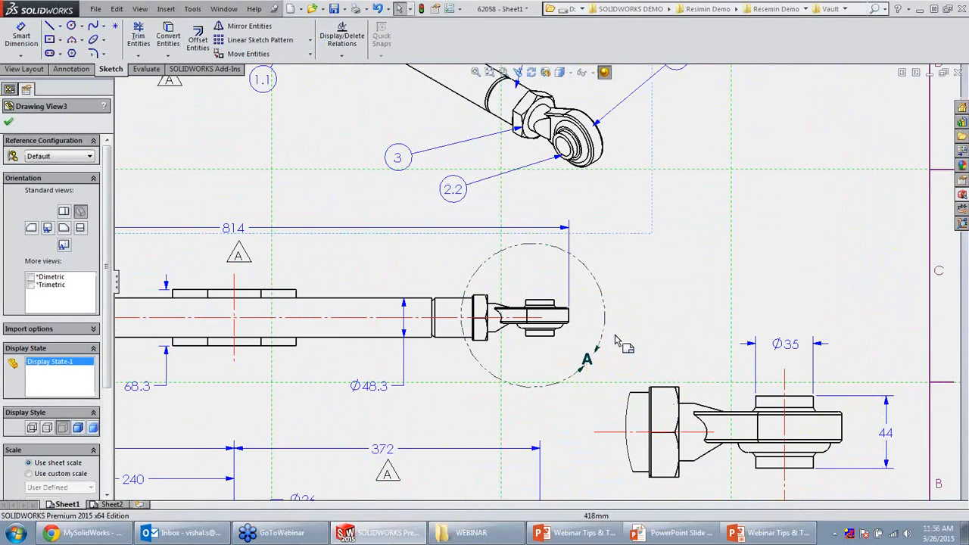
pyautogui.click(595, 349)
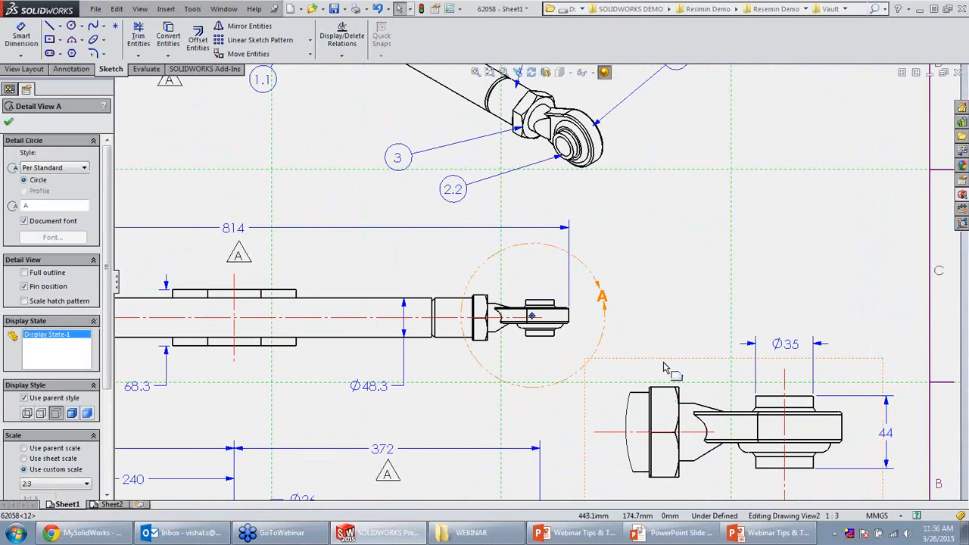
pyautogui.scroll(4, 671, 368)
pyautogui.scroll(-3, 622, 386)
pyautogui.scroll(-1, 622, 387)
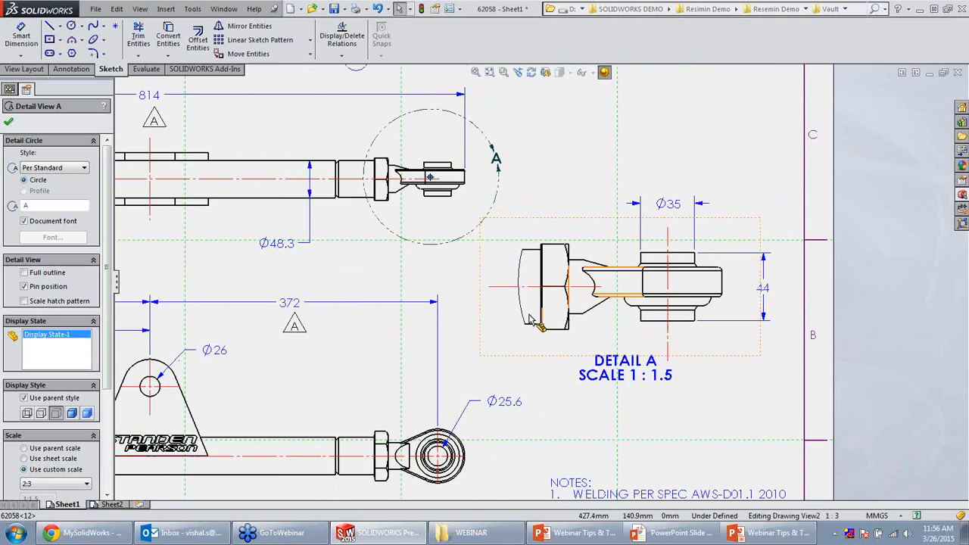
pyautogui.click(546, 145)
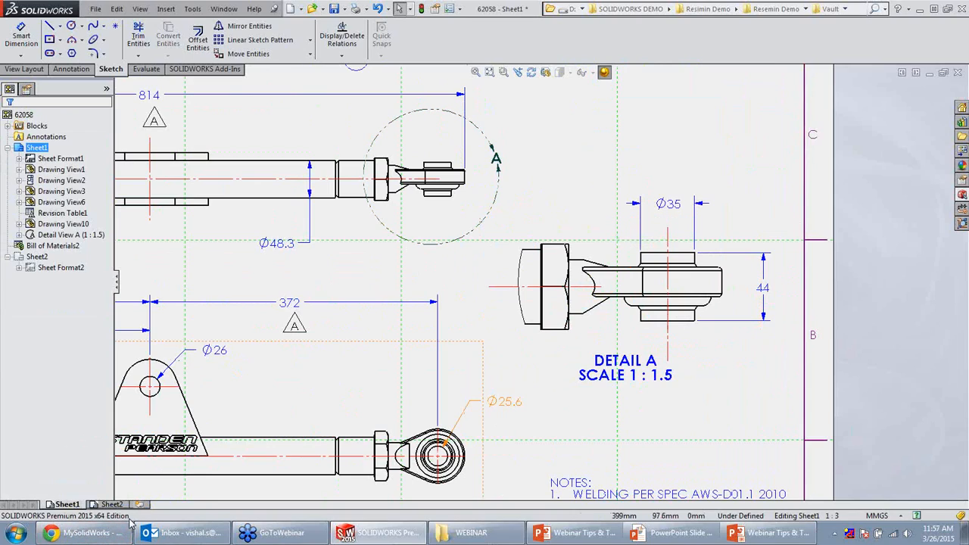
# Add sheet and zone location labels beside the detail circle's letter A and below the Detail A scale caption.
pyautogui.click(541, 180)
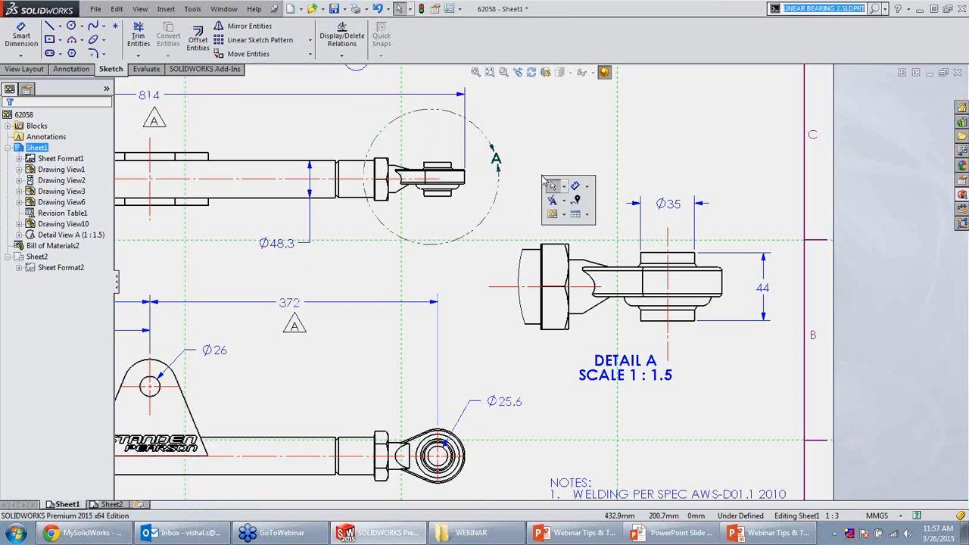
pyautogui.click(577, 201)
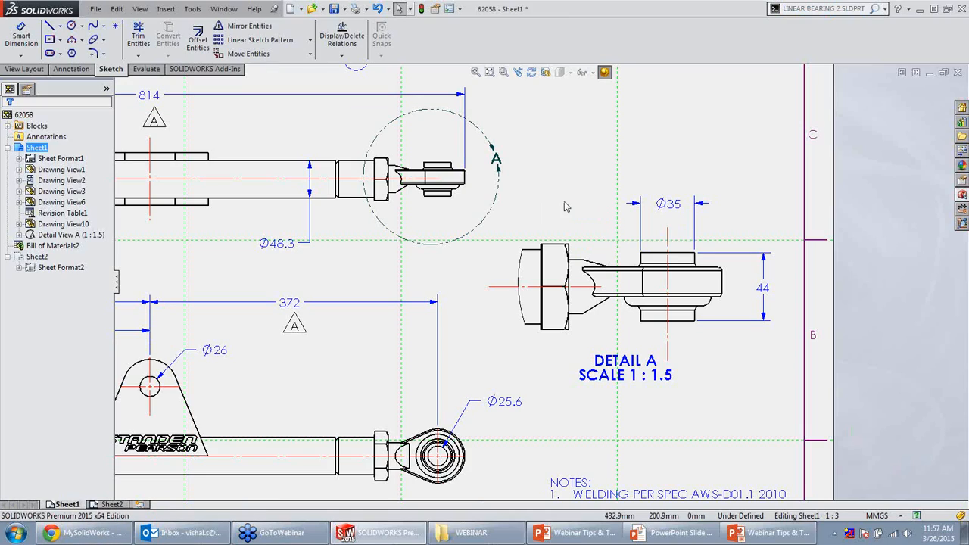
pyautogui.click(500, 210)
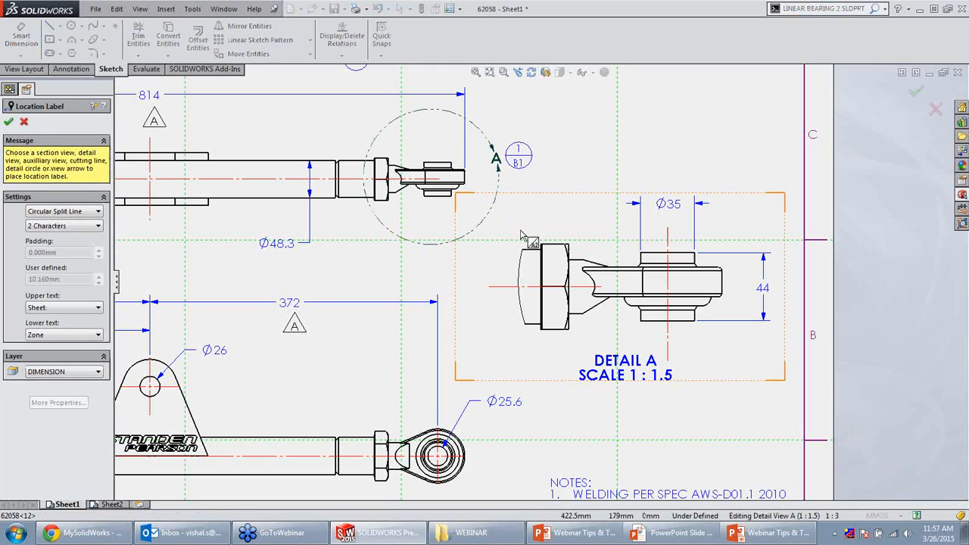
pyautogui.click(578, 340)
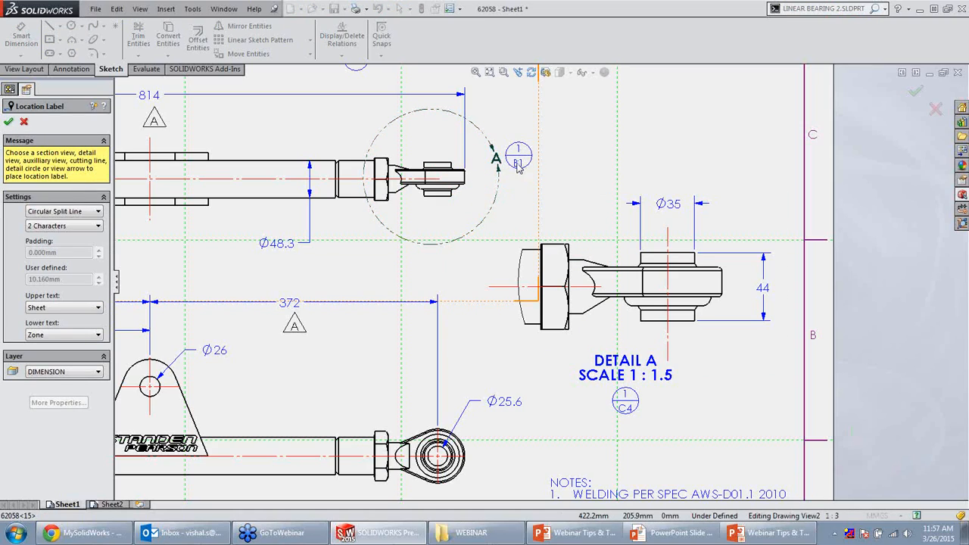
pyautogui.click(10, 122)
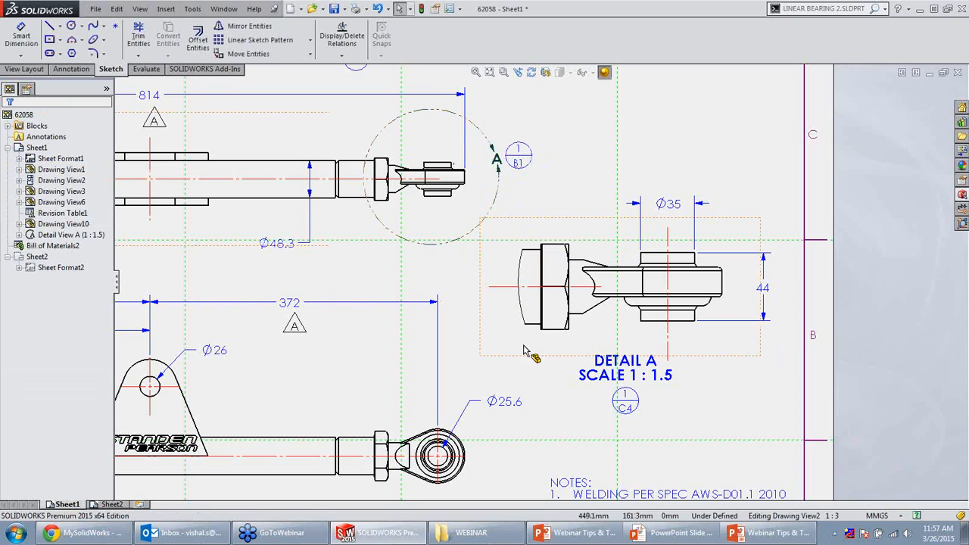
# Move Detail View A to Sheet2 and check its placement there.
pyautogui.click(72, 237)
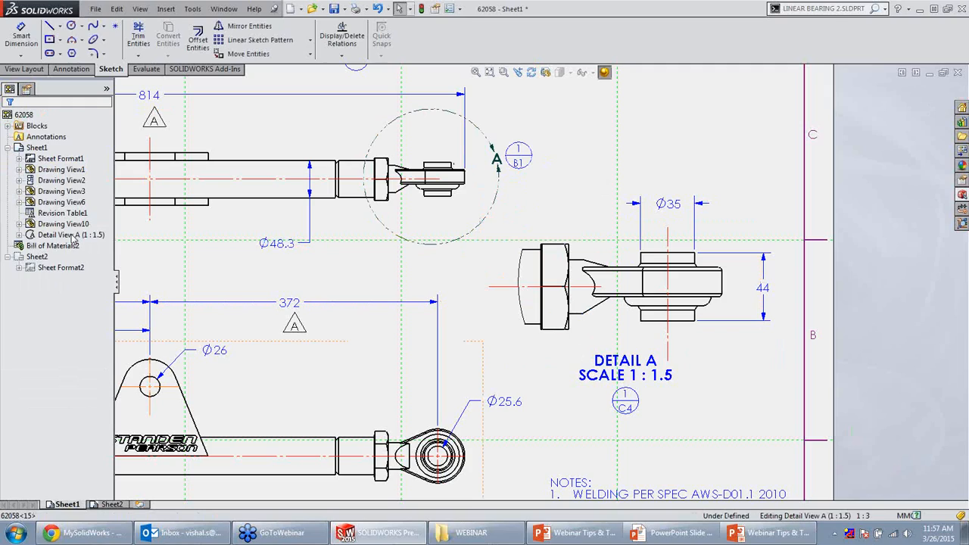
pyautogui.moveTo(37, 257); pyautogui.dragTo(39, 259)
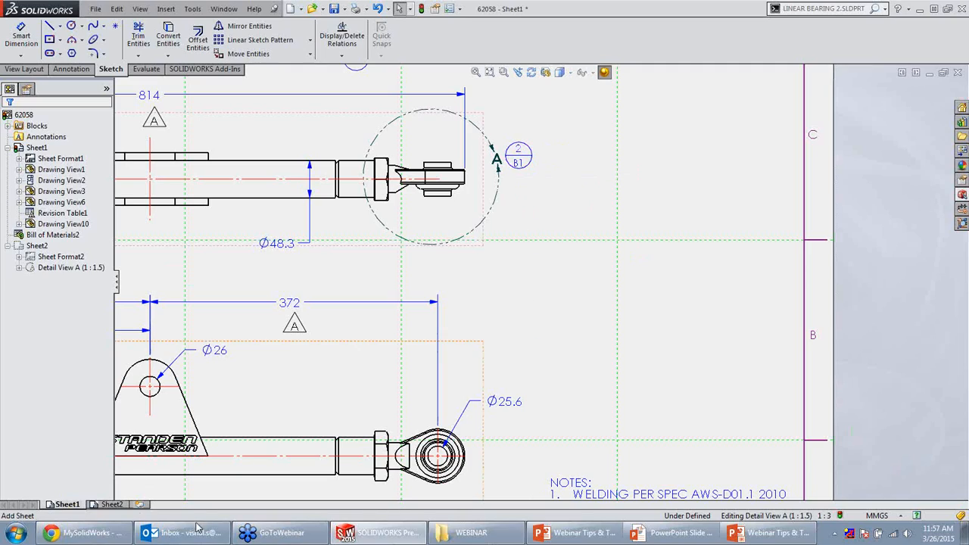
pyautogui.click(110, 504)
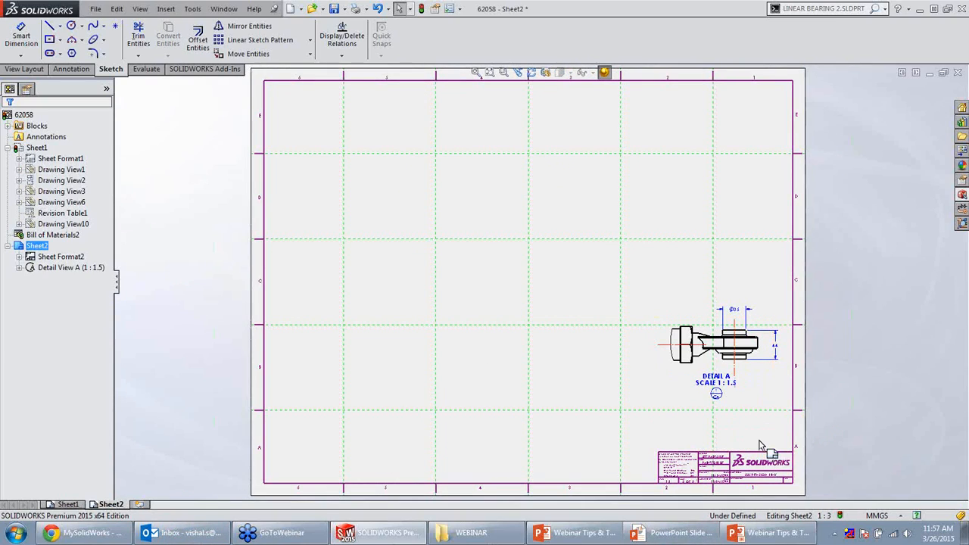
pyautogui.click(68, 504)
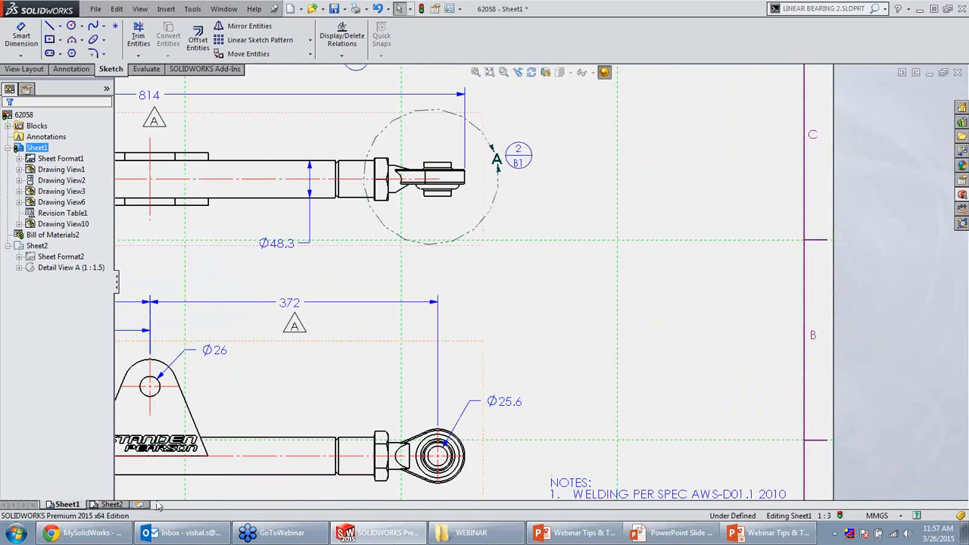
pyautogui.moveTo(159, 506); pyautogui.dragTo(570, 356)
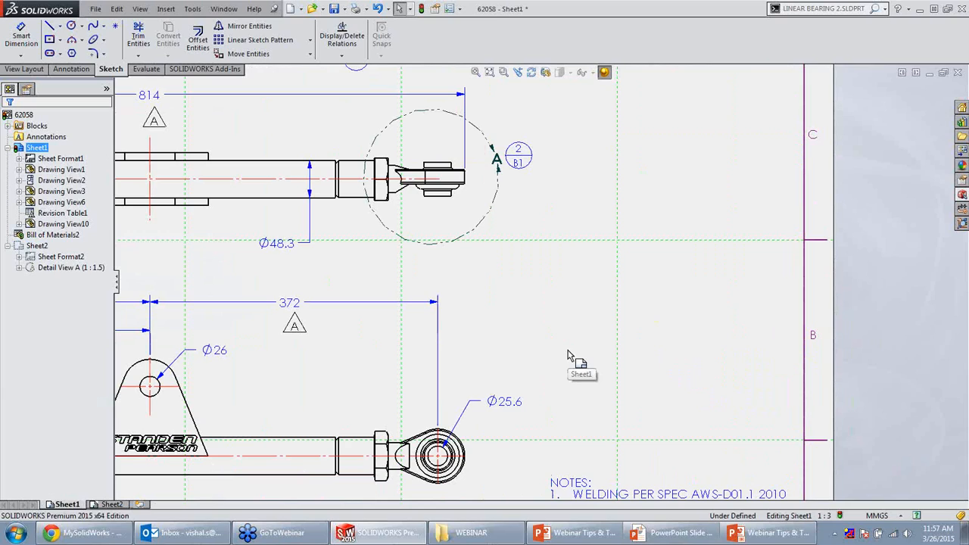
# Open part 62058-1 from the drawing's flange end view and orient the model to its left view.
pyautogui.scroll(7, 513, 280)
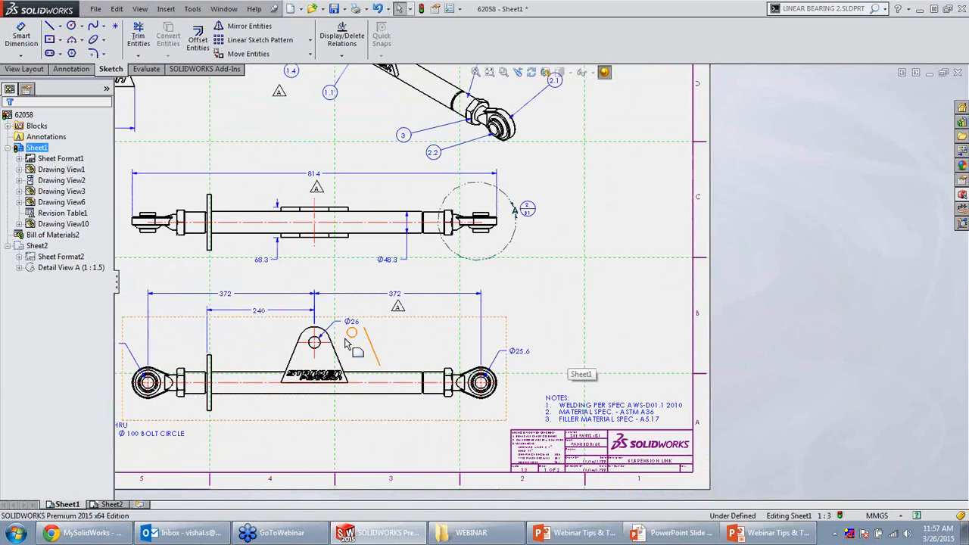
pyautogui.scroll(-4, 356, 368)
pyautogui.scroll(-5, 353, 334)
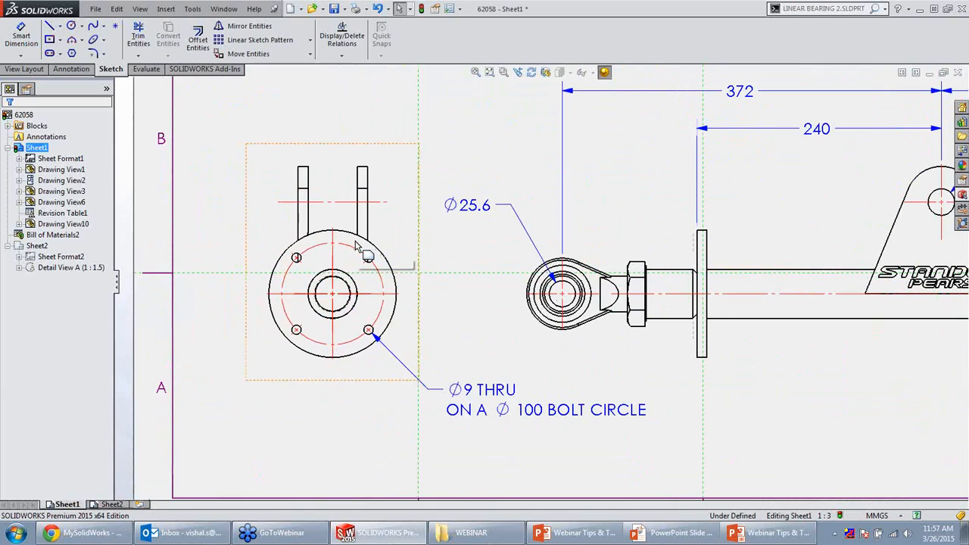
pyautogui.rightClick(419, 240)
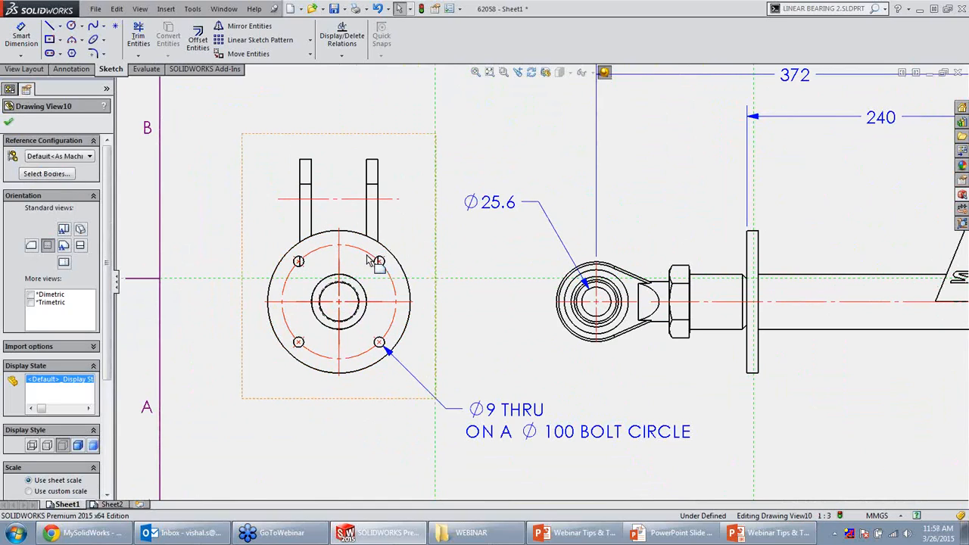
pyautogui.click(364, 257)
pyautogui.rightClick(364, 261)
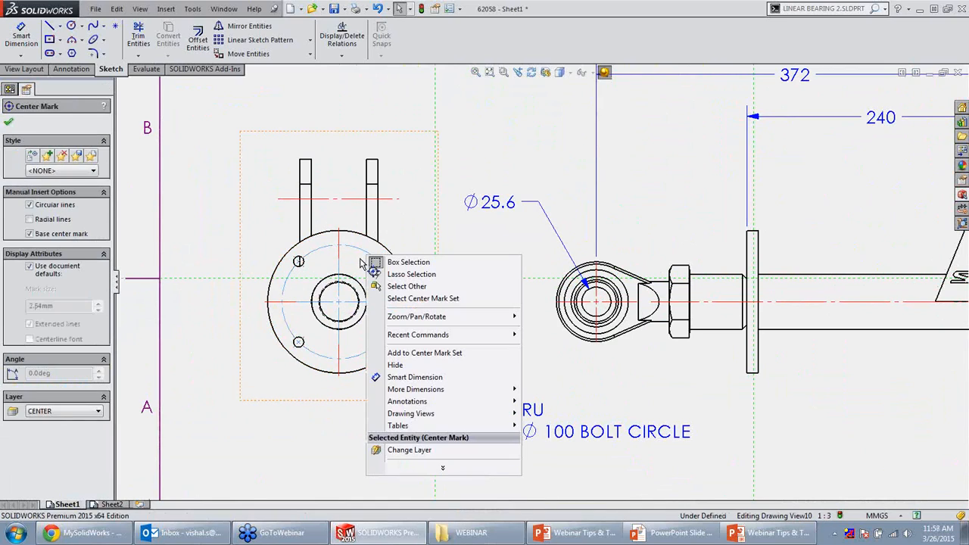
pyautogui.rightClick(360, 257)
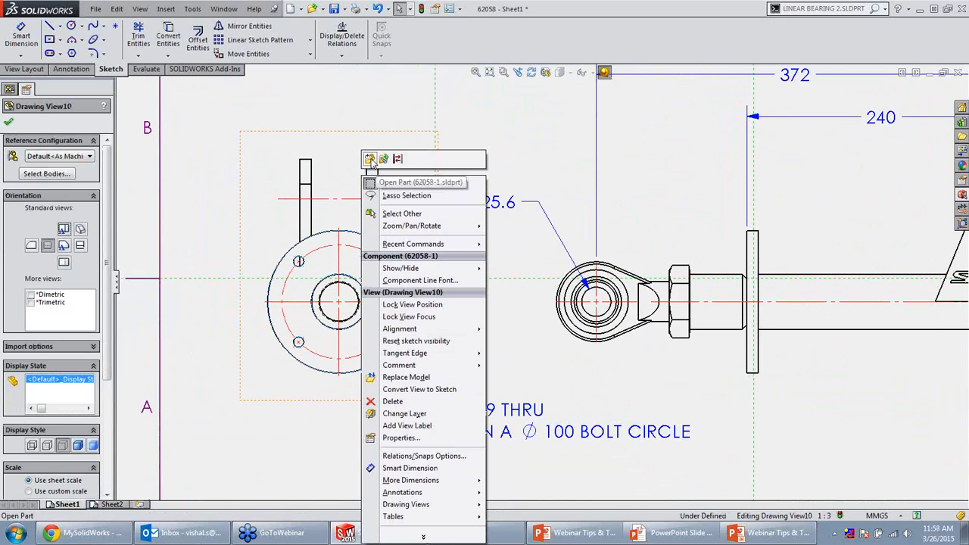
pyautogui.click(382, 161)
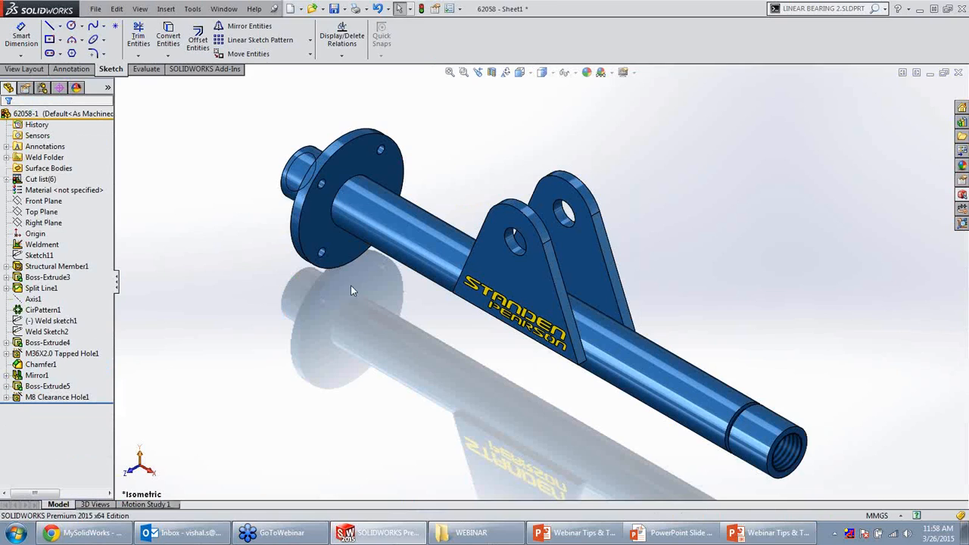
pyautogui.hotkey('ctrl', '3')
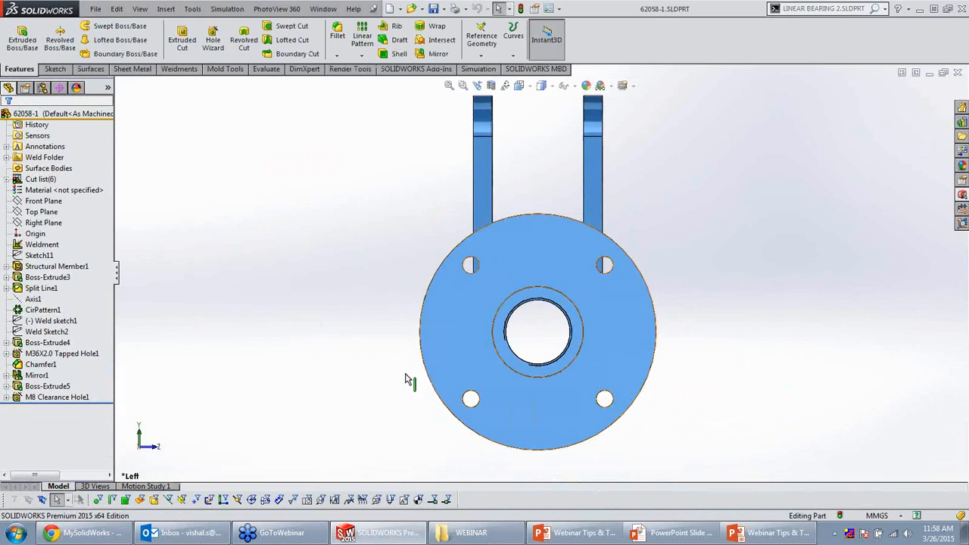
# Edit the hole positions of M8 Clearance Hole1 and delete the flange's lower-left hole point.
pyautogui.rightClick(35, 399)
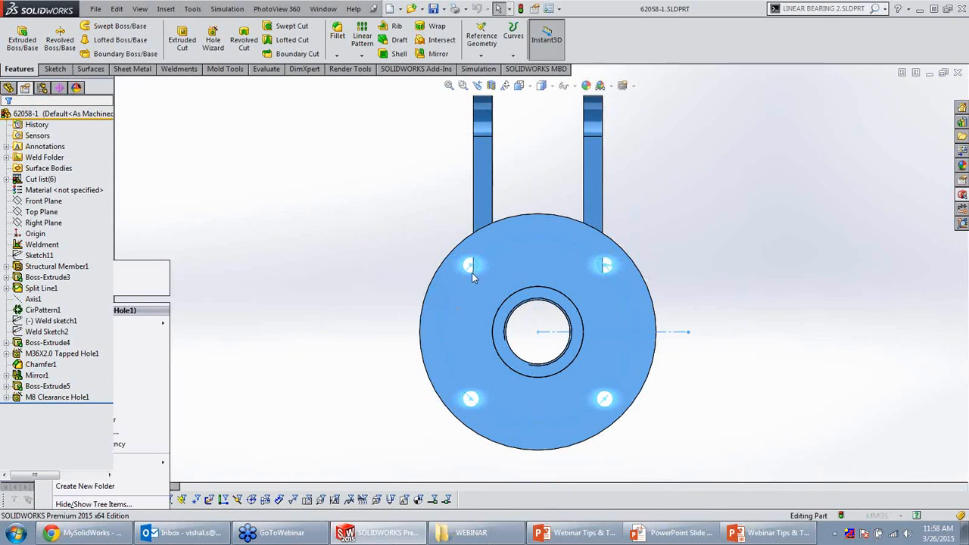
pyautogui.click(74, 141)
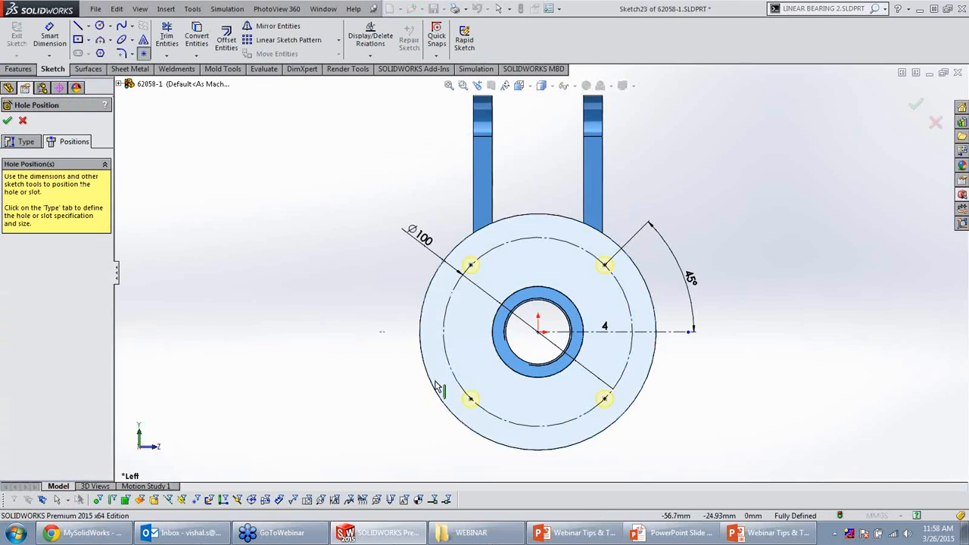
pyautogui.click(470, 400)
pyautogui.press('Escape')
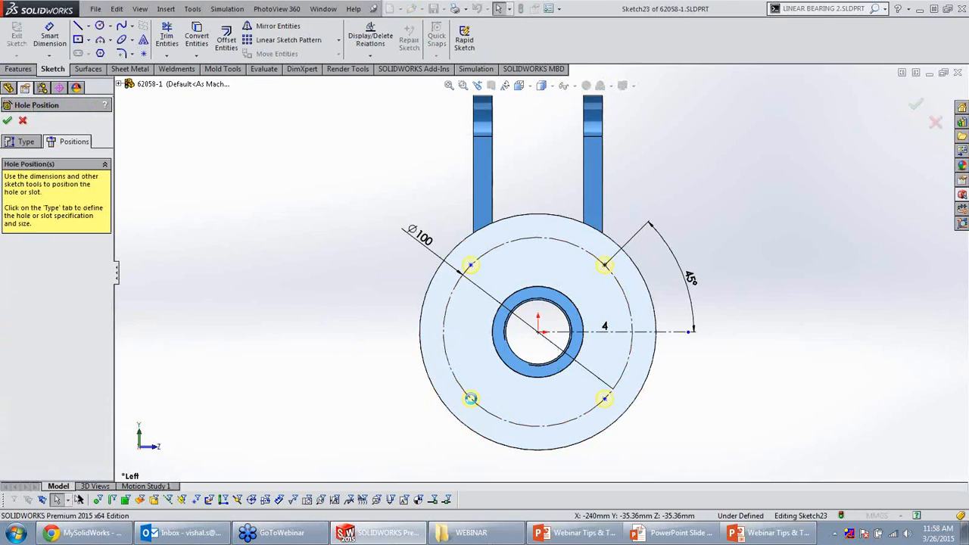
# Add two hole points on the 100 mm bolt circle, one near the horizontal axis on the left and one at the lower left, and finish the hole feature.
pyautogui.click(22, 142)
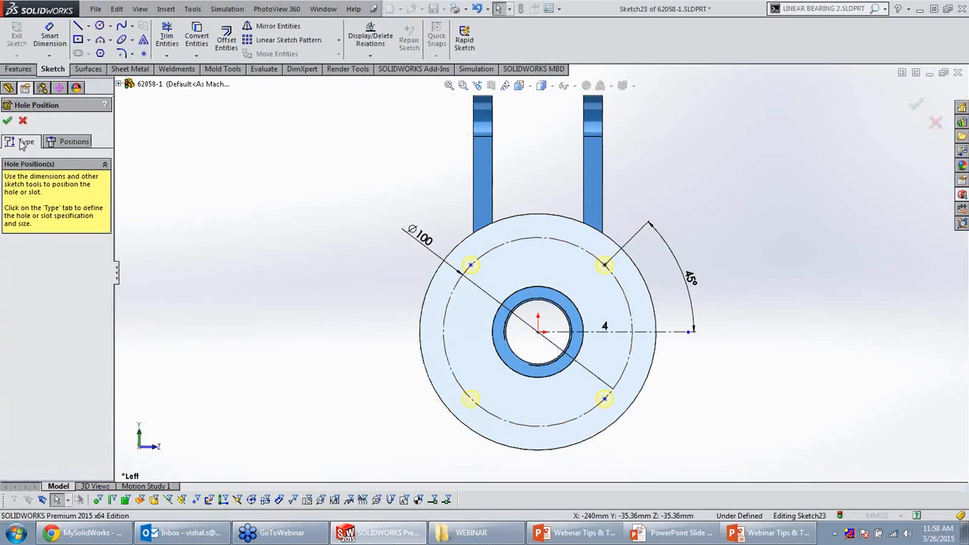
pyautogui.click(62, 143)
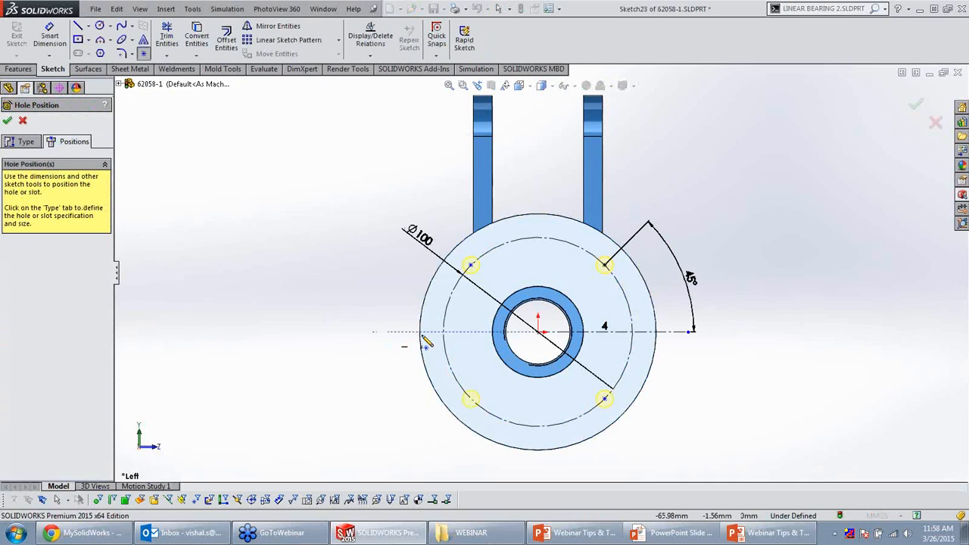
pyautogui.click(443, 338)
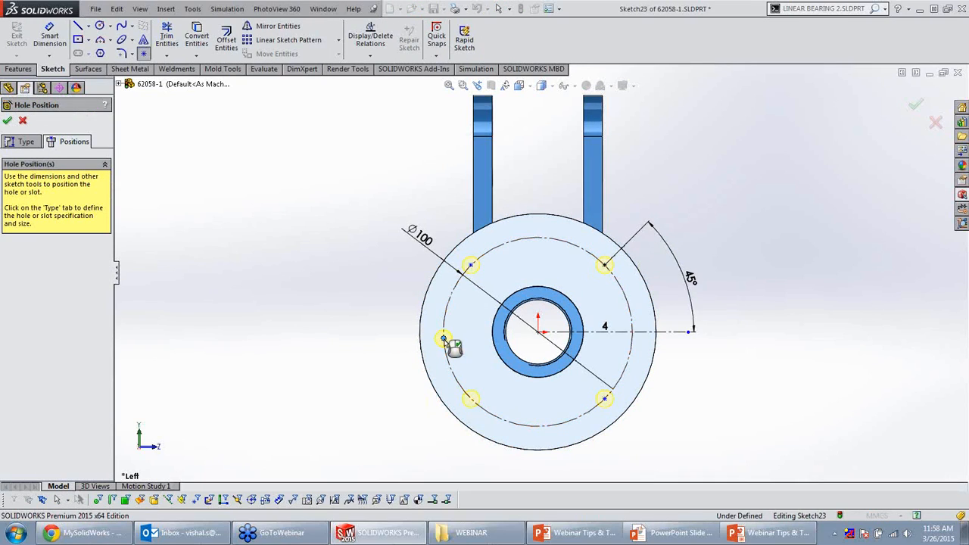
pyautogui.click(493, 416)
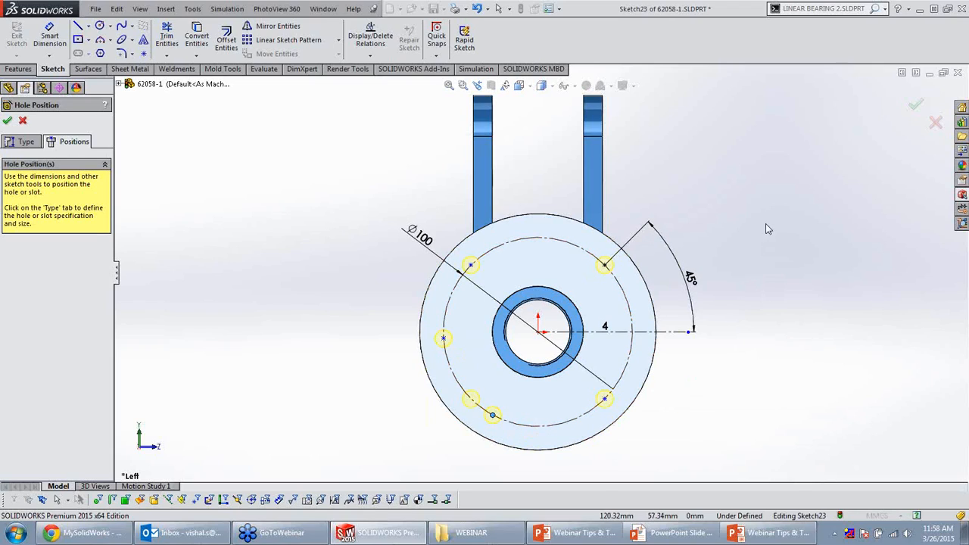
pyautogui.press('Escape')
pyautogui.click(917, 106)
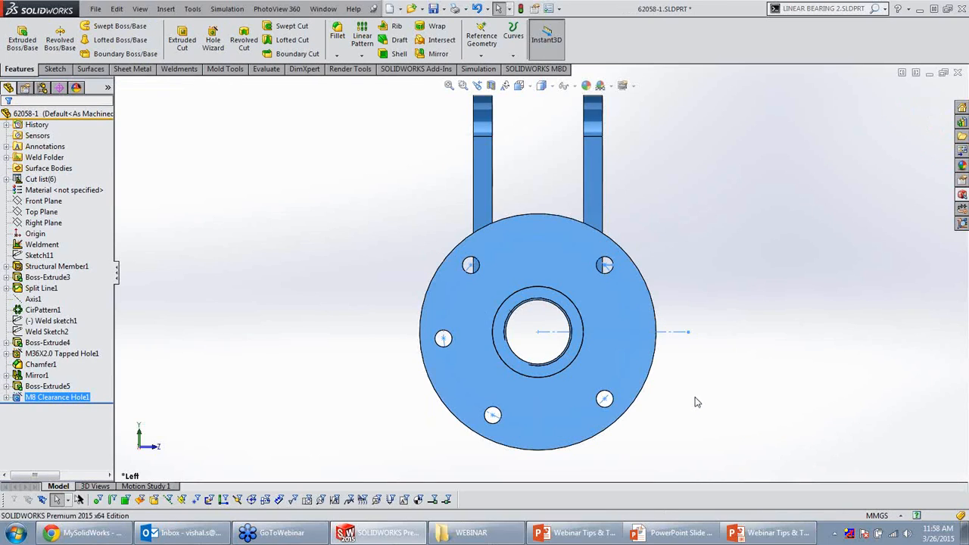
# Return to drawing 62058 and reattach the dangling lower-left center mark to the new hole on the flange's left side.
pyautogui.hotkey('ctrl', 'Tab')
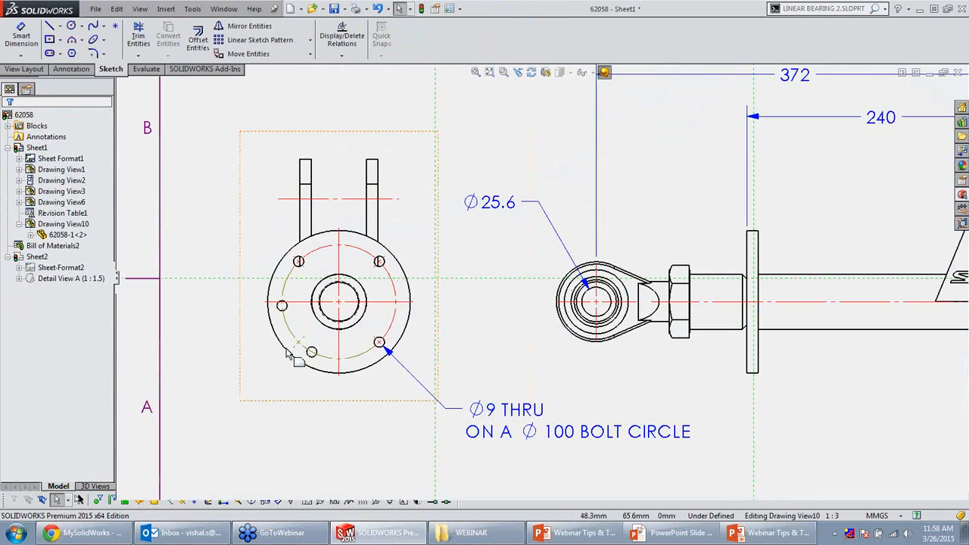
pyautogui.scroll(-5, 317, 322)
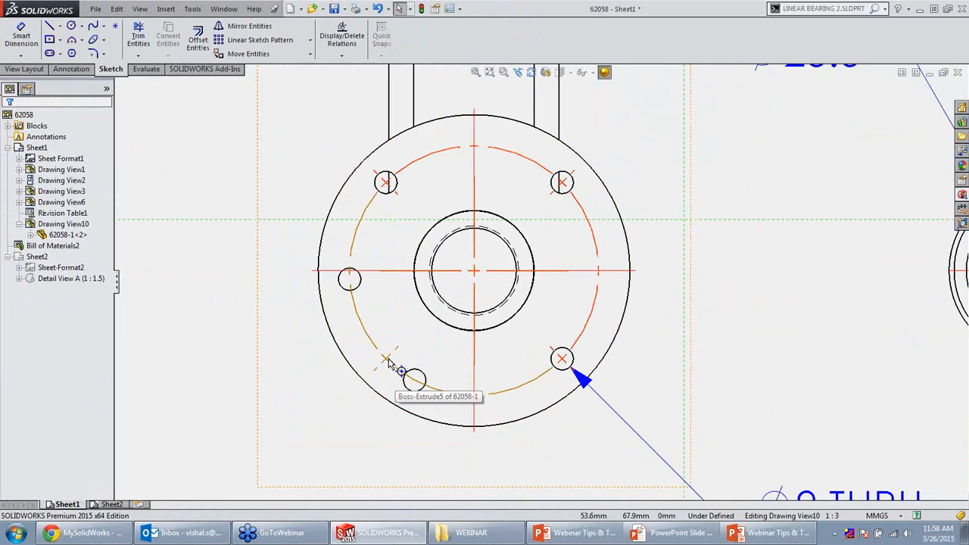
pyautogui.click(388, 359)
pyautogui.rightClick(389, 359)
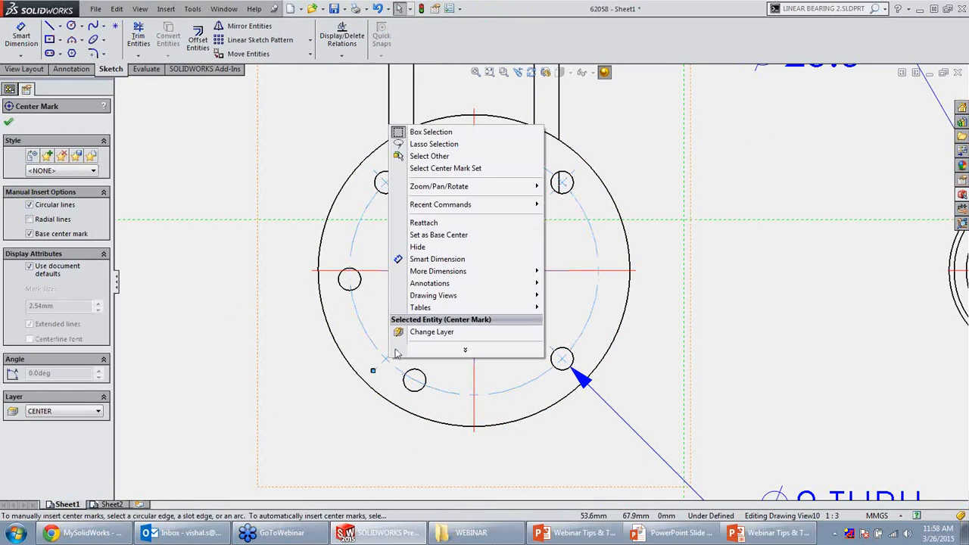
pyautogui.click(423, 223)
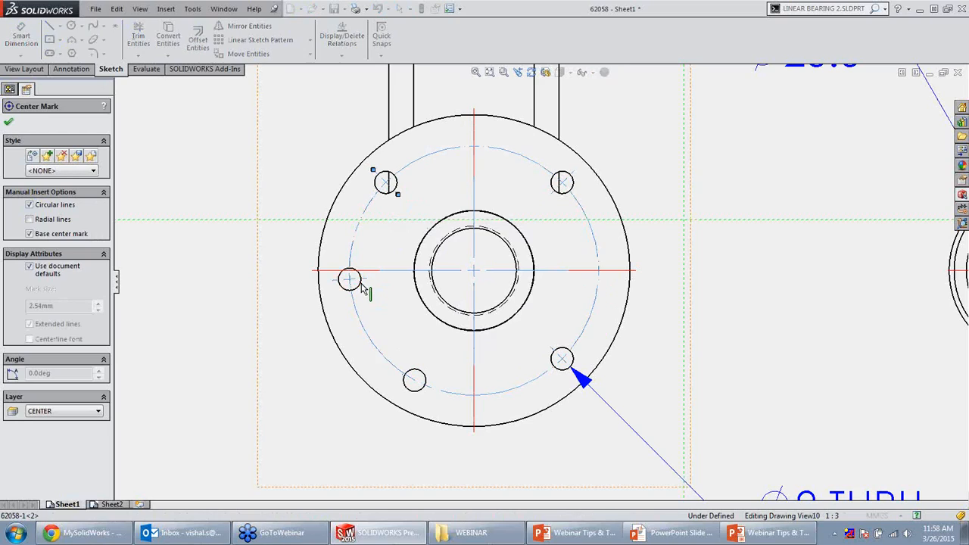
pyautogui.click(362, 287)
# Add the new lower-left flange hole to the bolt circle's center mark set and turn on radial lines.
pyautogui.click(416, 378)
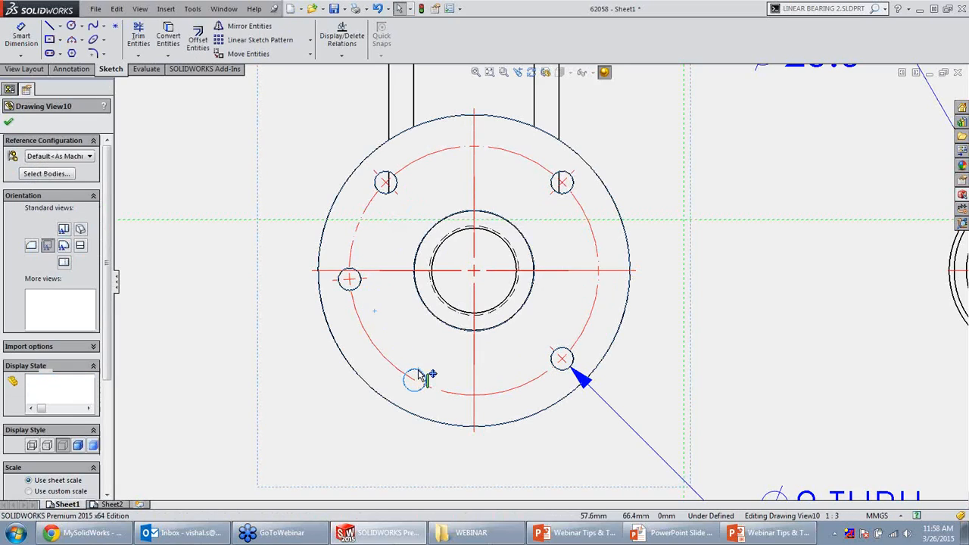
pyautogui.rightClick(417, 373)
pyautogui.click(384, 359)
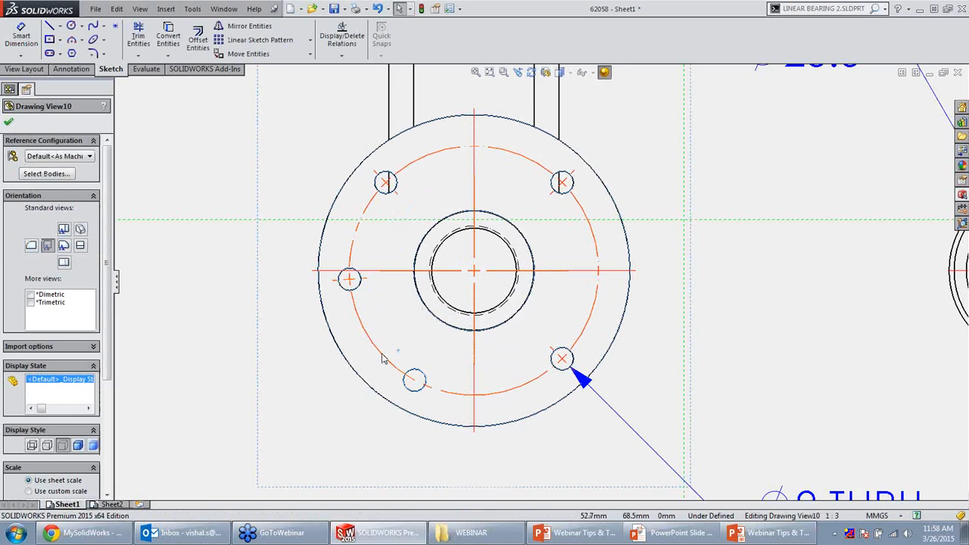
pyautogui.rightClick(384, 360)
pyautogui.click(446, 231)
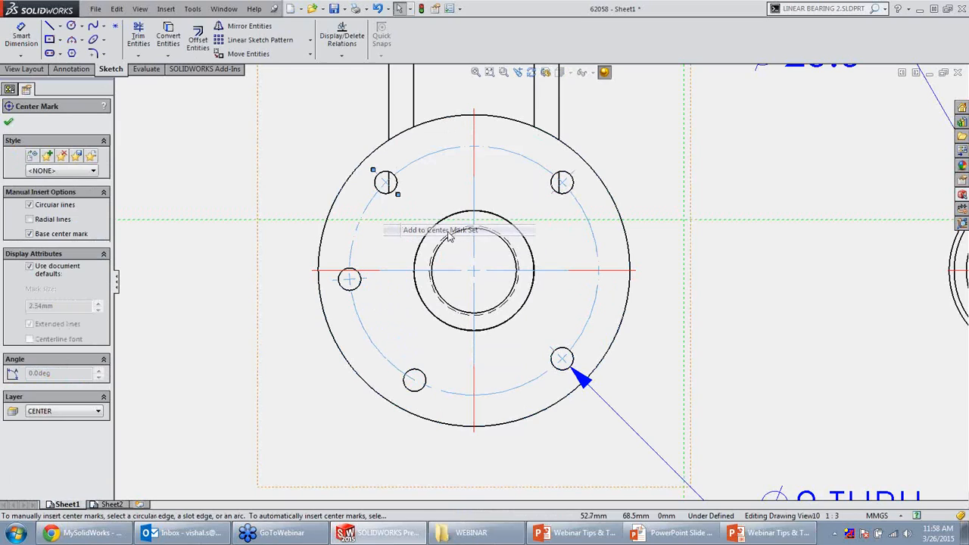
pyautogui.click(415, 389)
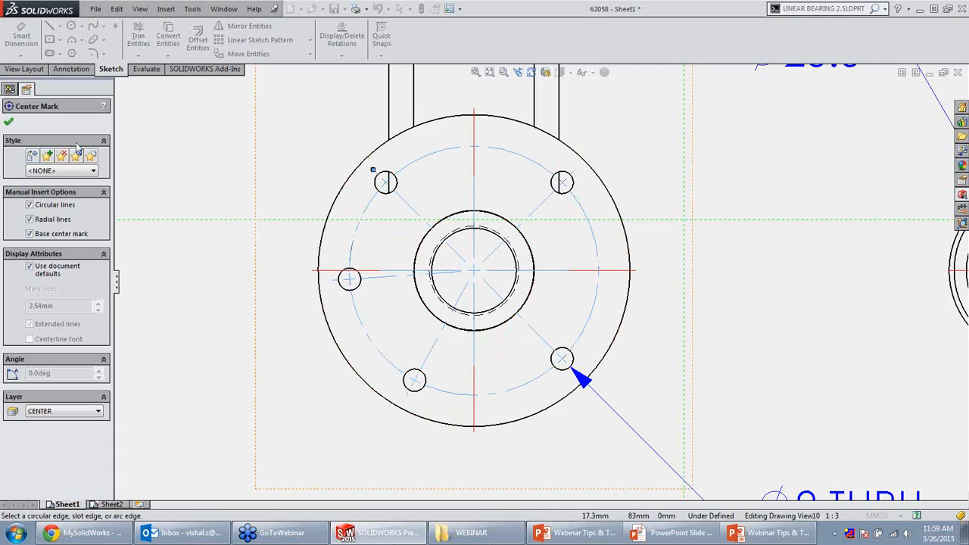
pyautogui.click(9, 123)
# Create vertical section view B-B through the center of the bracket plate's 26 mm hole and place it beyond the sheet's left edge.
pyautogui.scroll(5, 414, 413)
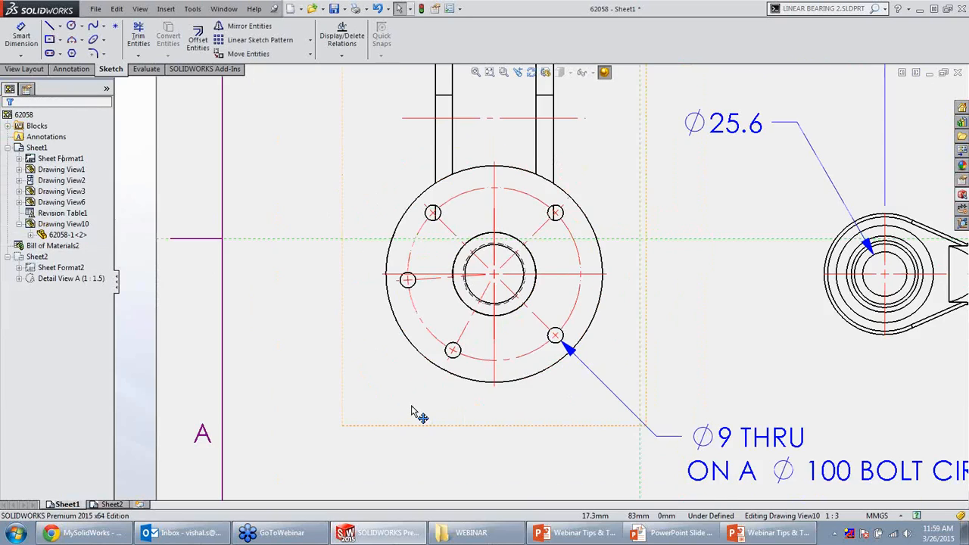
pyautogui.scroll(2, 480, 369)
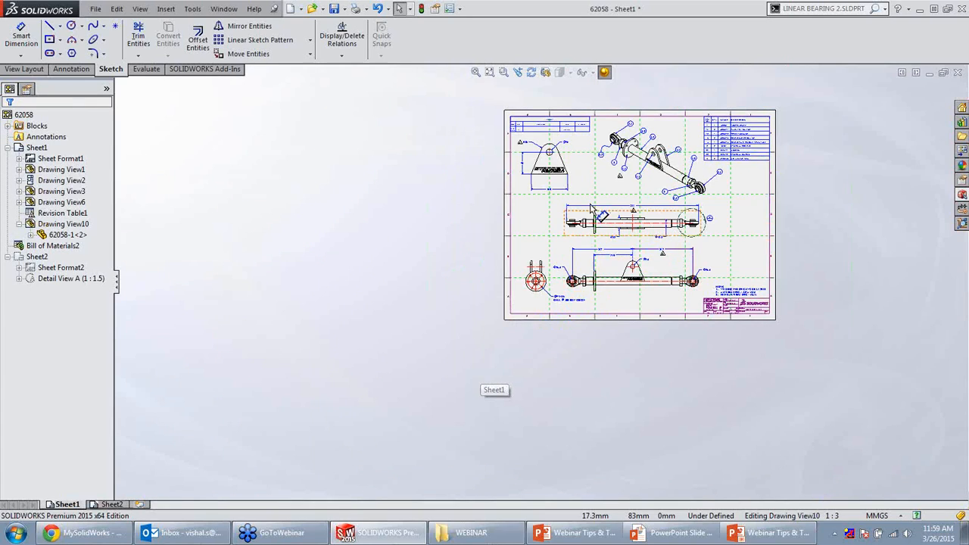
pyautogui.scroll(-1, 584, 206)
pyautogui.scroll(-1, 543, 183)
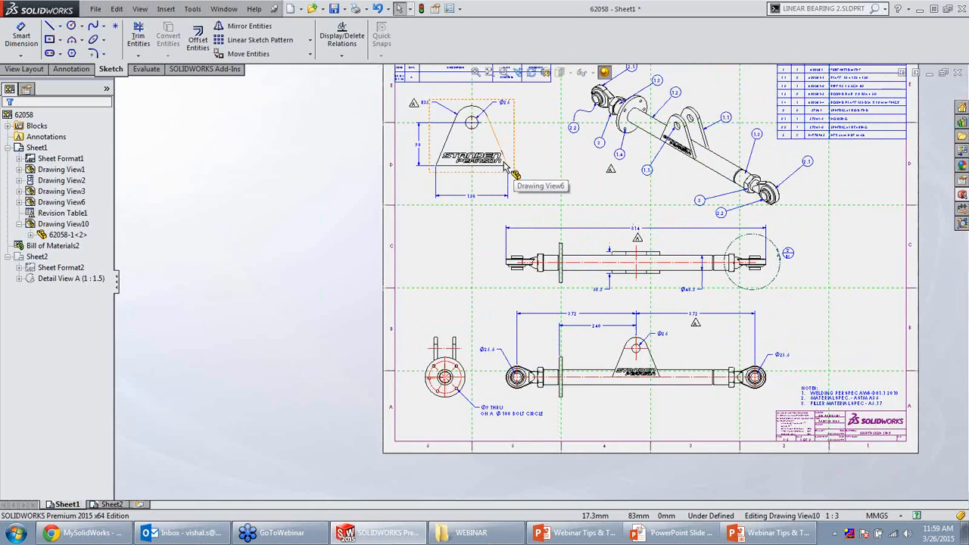
pyautogui.scroll(-1, 505, 166)
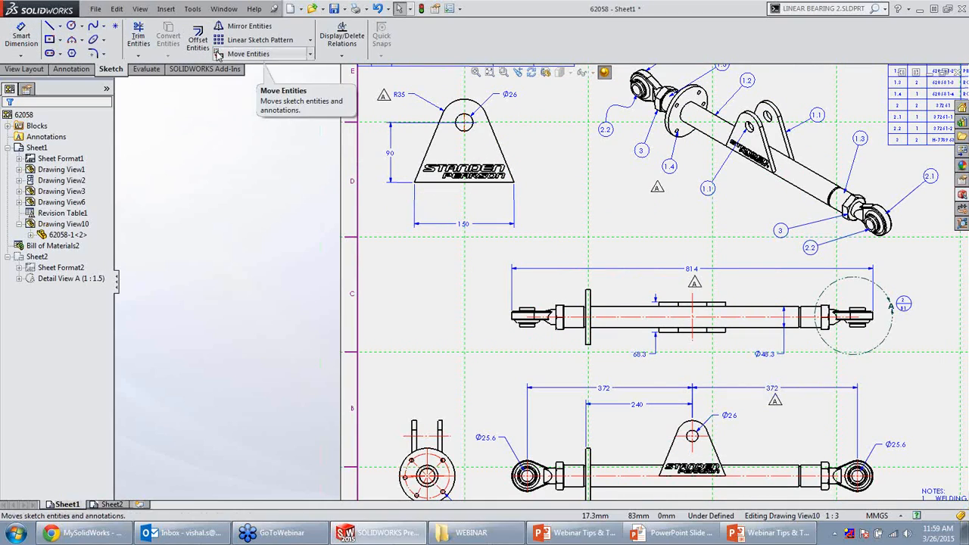
pyautogui.click(27, 69)
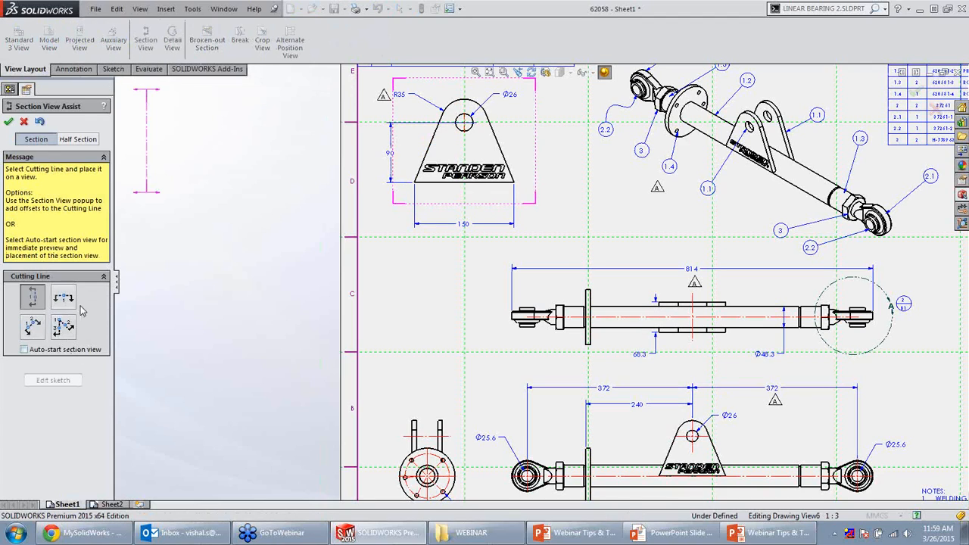
pyautogui.click(463, 123)
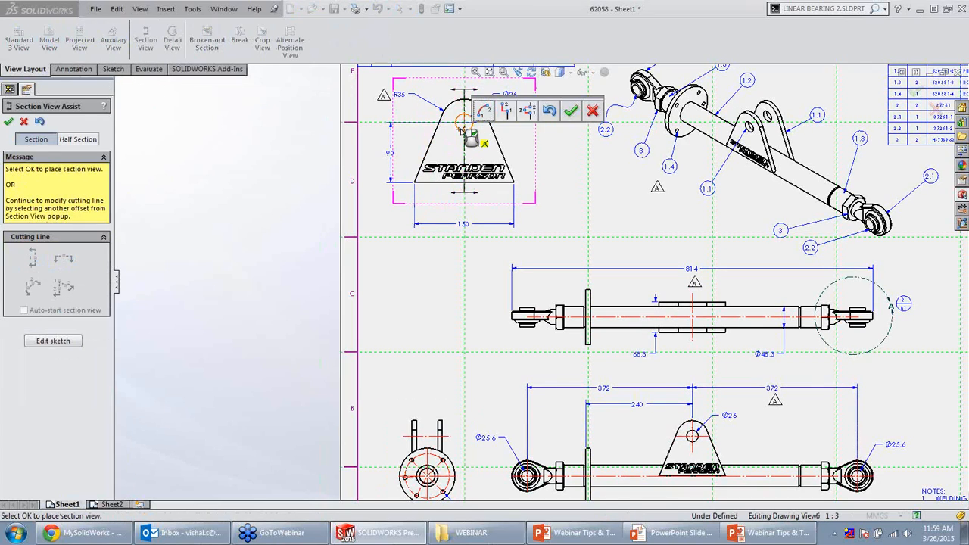
pyautogui.click(572, 119)
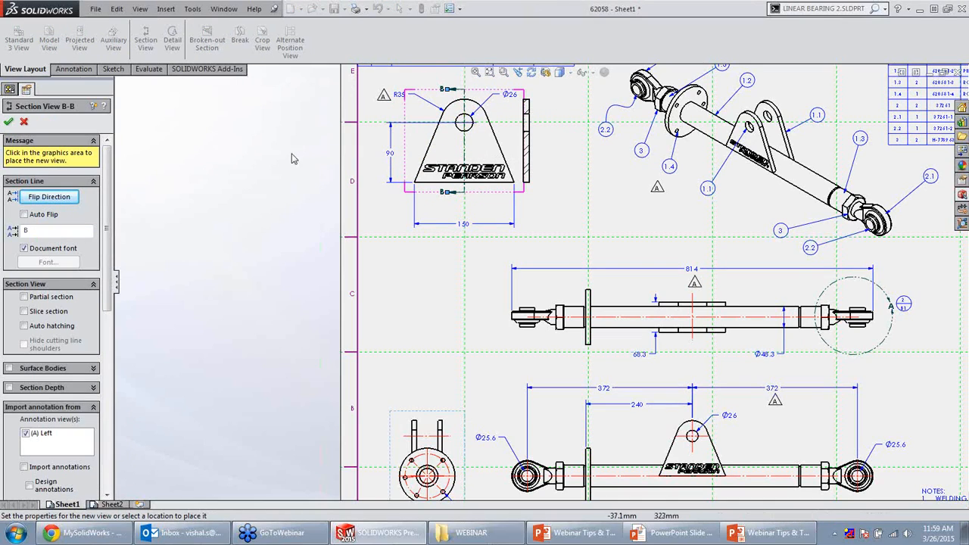
pyautogui.click(250, 159)
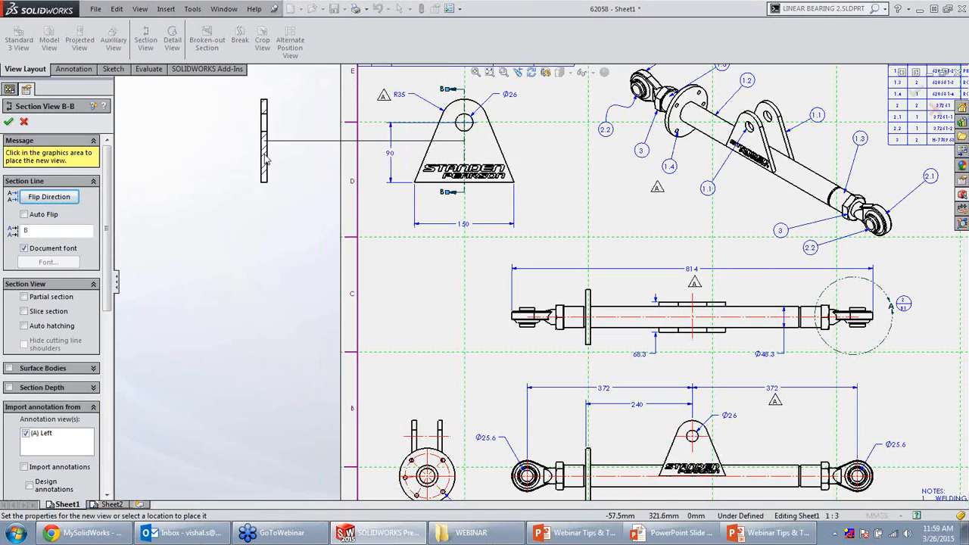
pyautogui.click(10, 122)
# Rotate section view B-B with the 3D Drawing View tool to show the cut face at an angle, and accept the orientation.
pyautogui.click(265, 155)
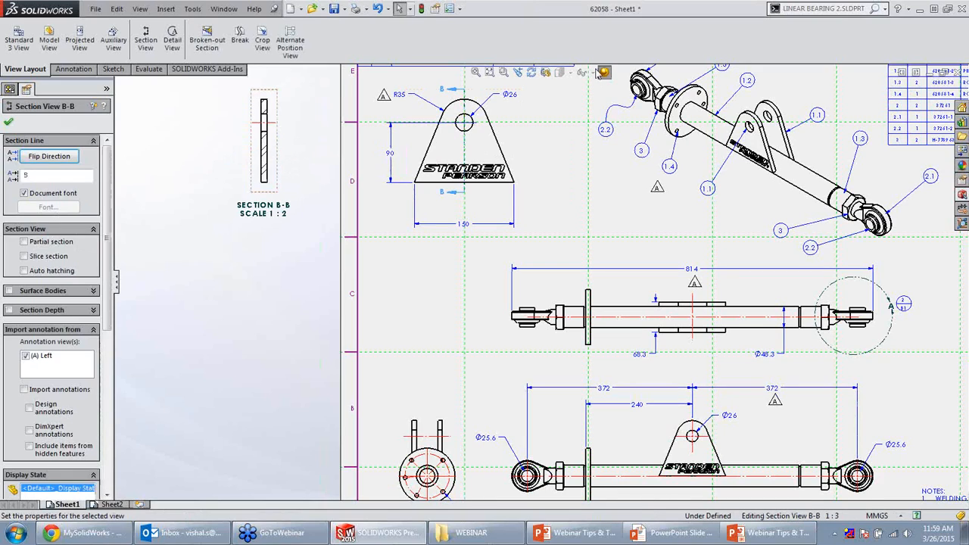
pyautogui.click(545, 73)
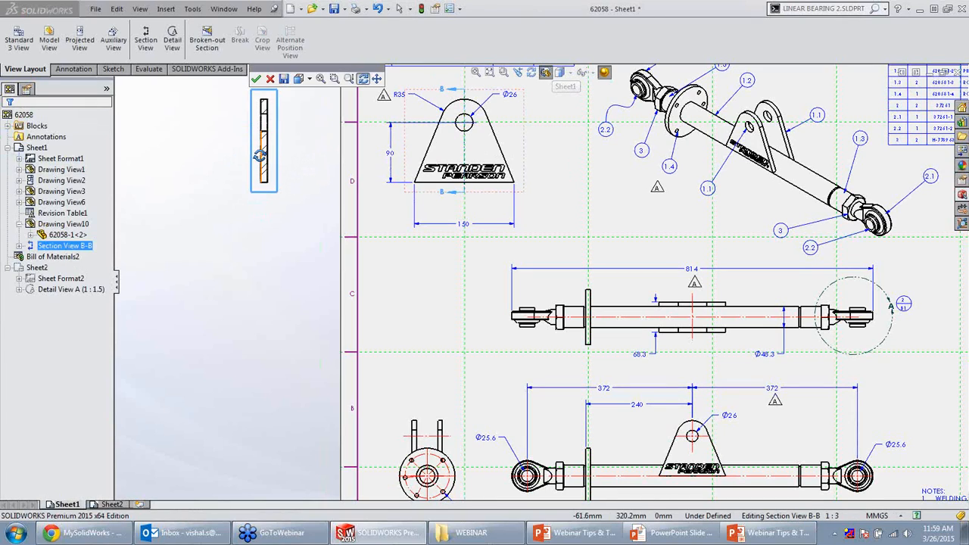
pyautogui.moveTo(270, 160)
pyautogui.mouseDown()
pyautogui.moveTo(285, 136)
pyautogui.moveTo(272, 121)
pyautogui.moveTo(256, 131)
pyautogui.moveTo(277, 193)
pyautogui.moveTo(305, 171)
pyautogui.moveTo(172, 106)
pyautogui.moveTo(309, 131)
pyautogui.moveTo(294, 139)
pyautogui.moveTo(278, 121)
pyautogui.mouseUp()
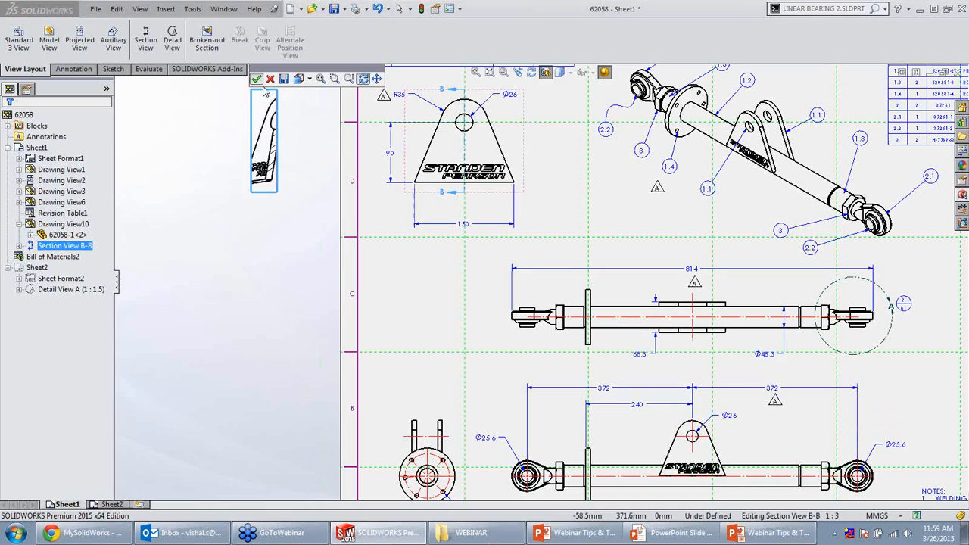
pyautogui.click(256, 79)
pyautogui.scroll(-3, 299, 157)
pyautogui.scroll(-2, 344, 225)
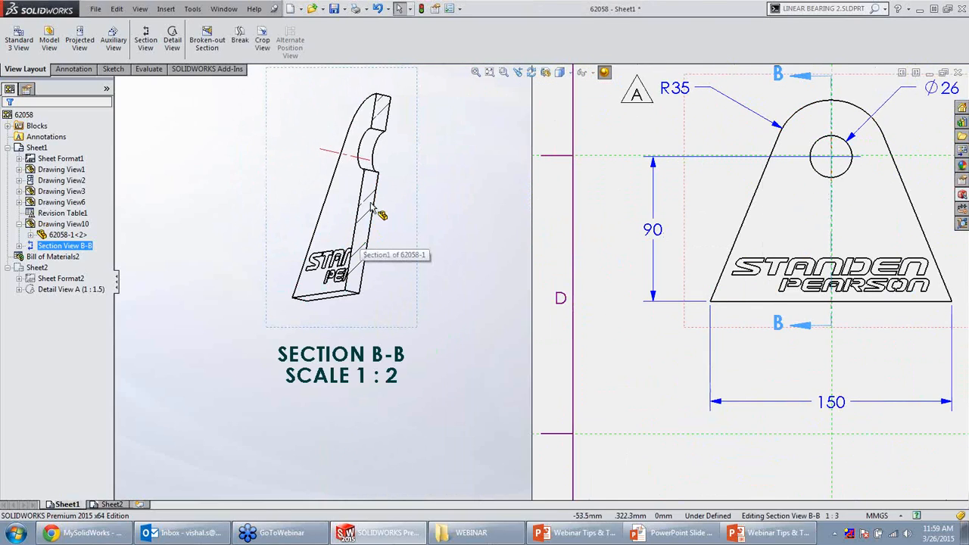
# Try rotating the bracket plate's front view slightly with the 3D Drawing View tool and accept the orientation.
pyautogui.scroll(5, 642, 325)
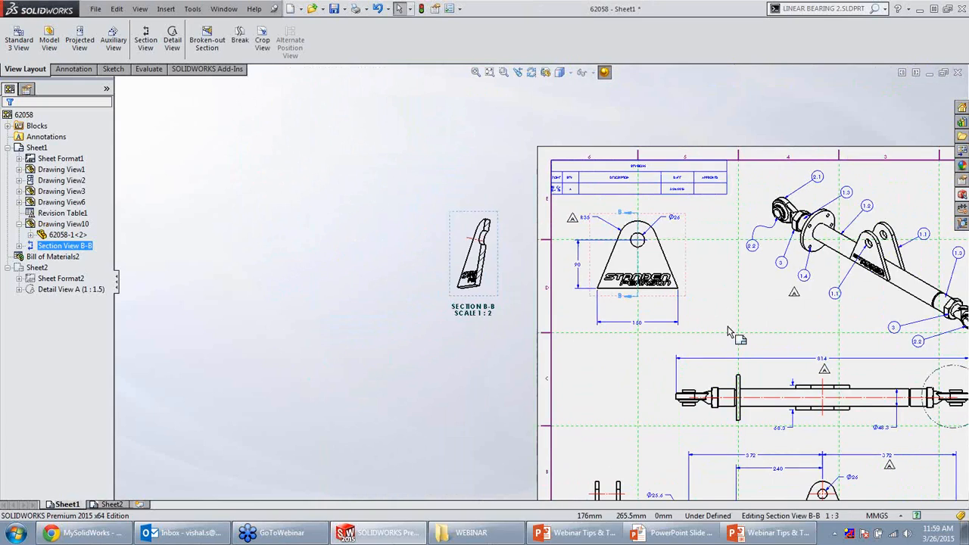
pyautogui.scroll(2, 642, 326)
pyautogui.scroll(-2, 637, 327)
pyautogui.click(605, 165)
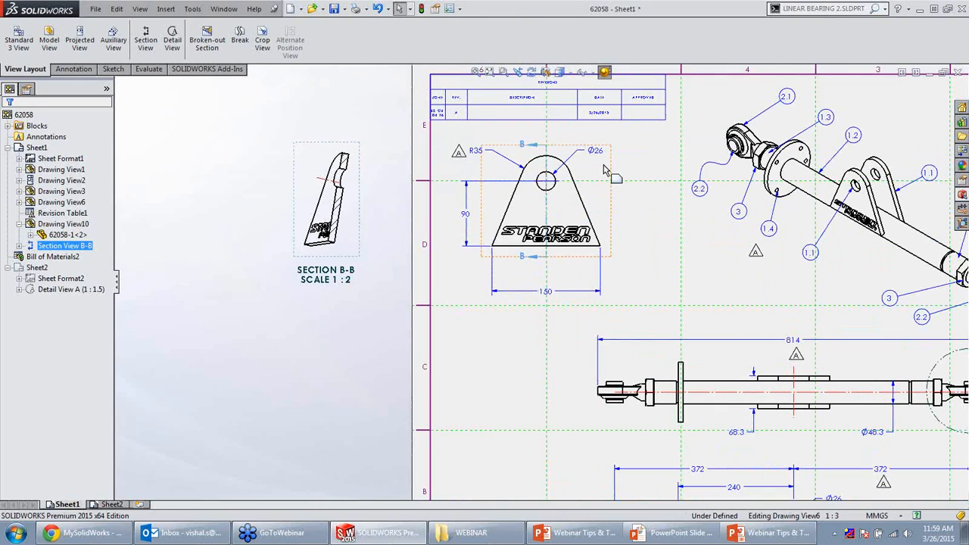
pyautogui.click(546, 72)
pyautogui.moveTo(563, 203)
pyautogui.mouseDown()
pyautogui.moveTo(598, 158)
pyautogui.moveTo(526, 190)
pyautogui.moveTo(413, 209)
pyautogui.moveTo(573, 177)
pyautogui.mouseUp()
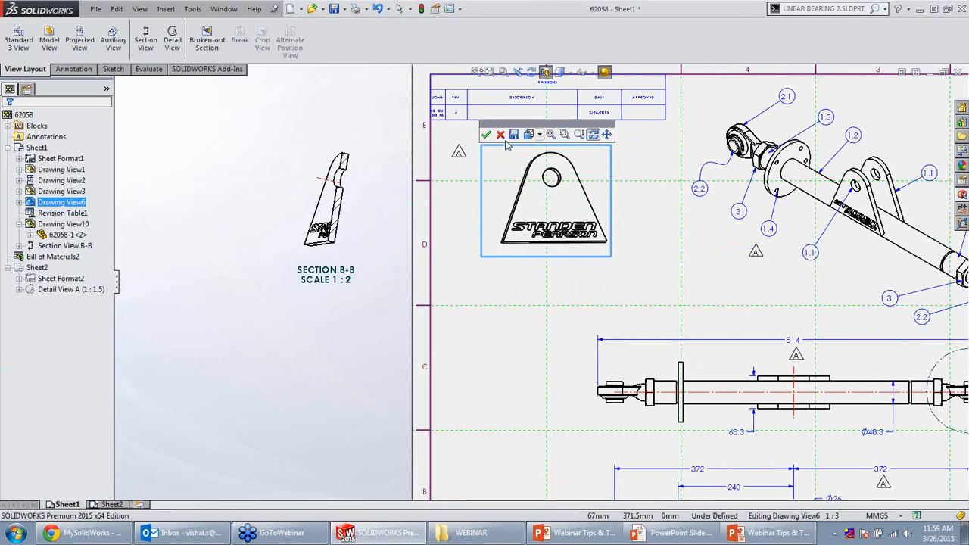
pyautogui.click(486, 134)
# Reposition the upper magnetic line of the isometric view by its end near balloon 2.1, keeping that balloon attached to the line.
pyautogui.scroll(4, 564, 321)
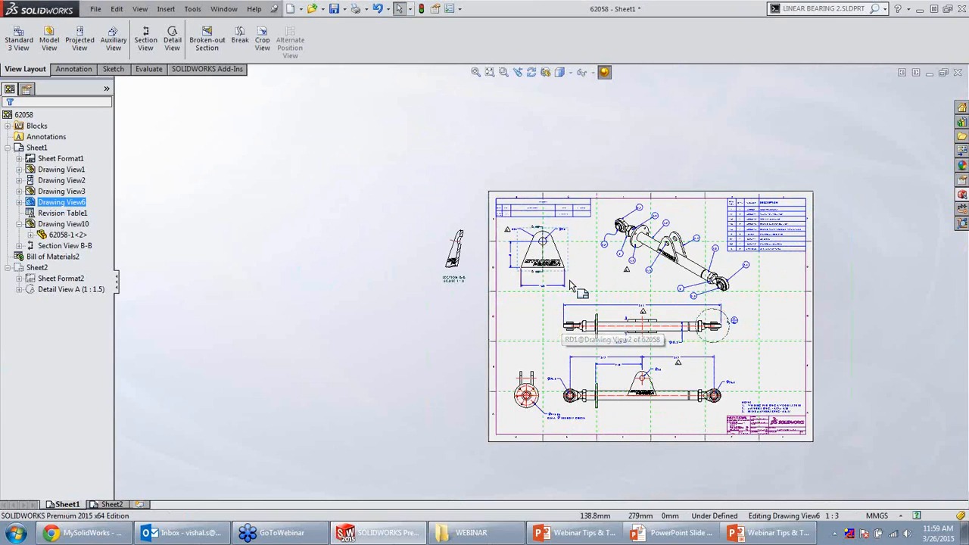
pyautogui.scroll(-5, 606, 266)
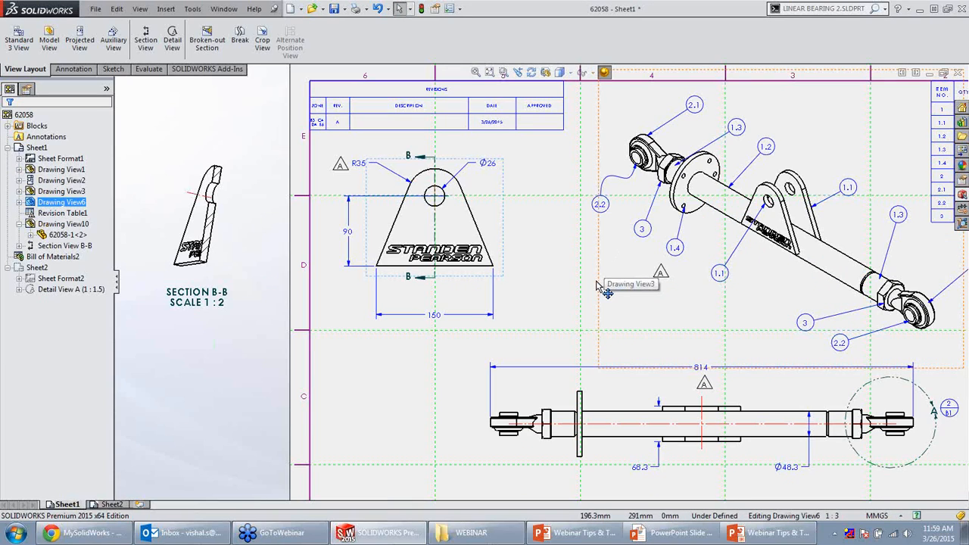
pyautogui.scroll(3, 626, 253)
pyautogui.scroll(-4, 598, 249)
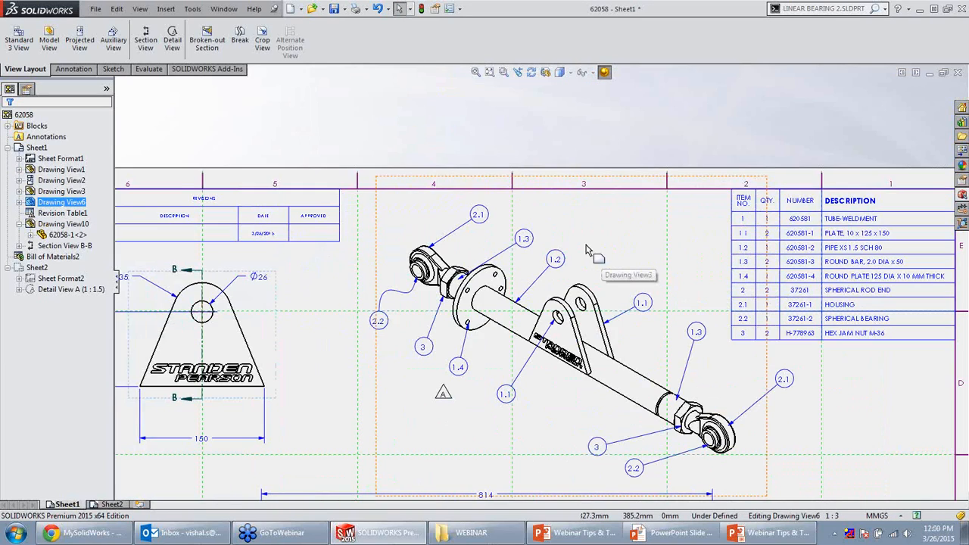
pyautogui.click(523, 238)
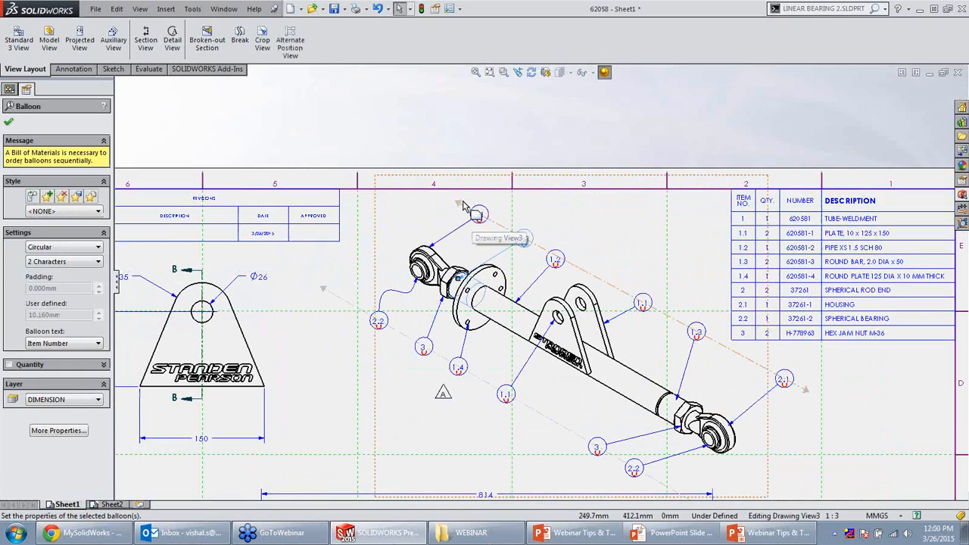
pyautogui.moveTo(458, 206); pyautogui.dragTo(460, 230)
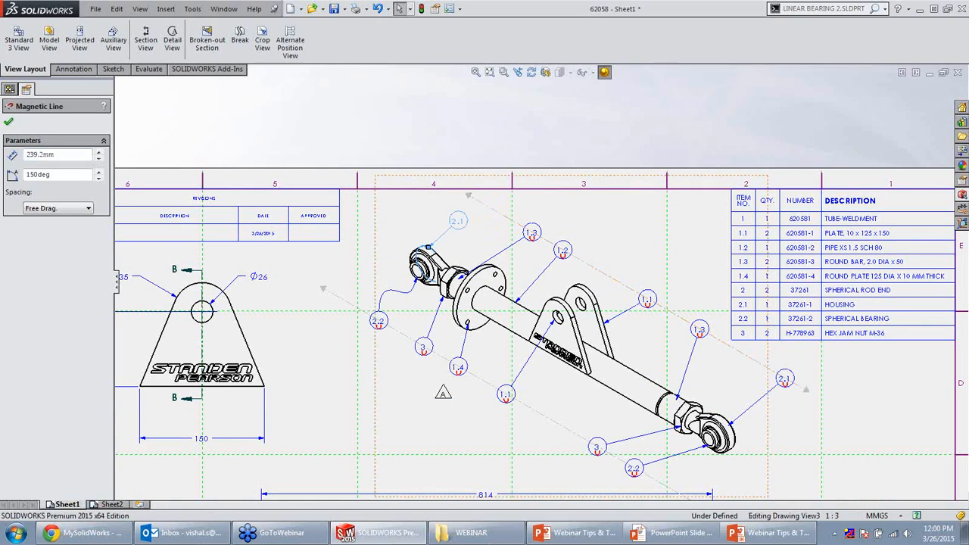
pyautogui.moveTo(532, 235); pyautogui.dragTo(492, 215)
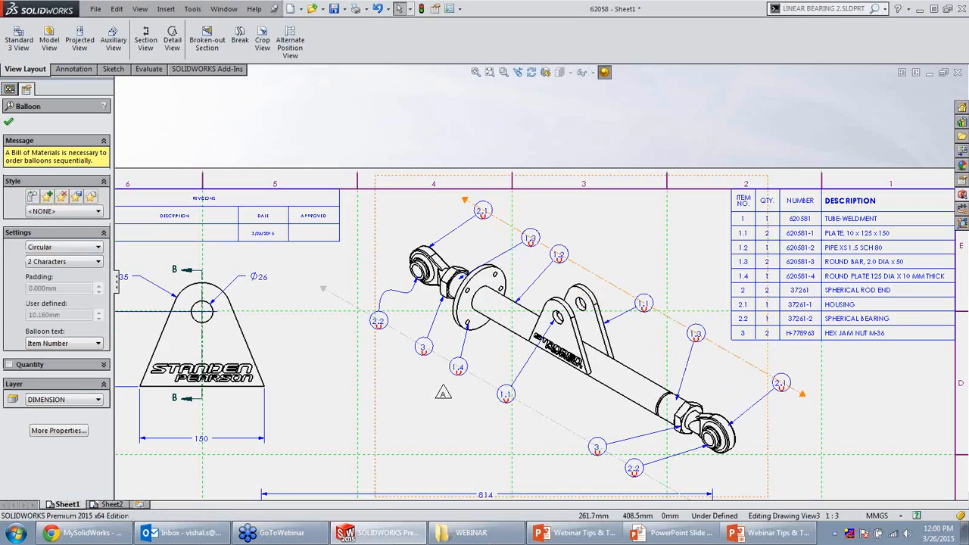
pyautogui.click(478, 247)
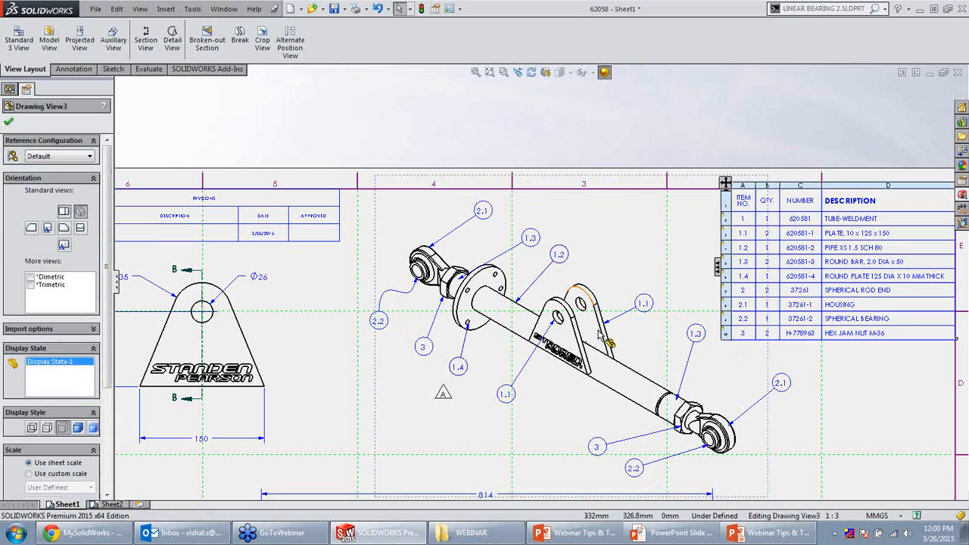
# Bring up the annotation commands, including Magnetic Line, for the drawing sheet.
pyautogui.scroll(3, 495, 449)
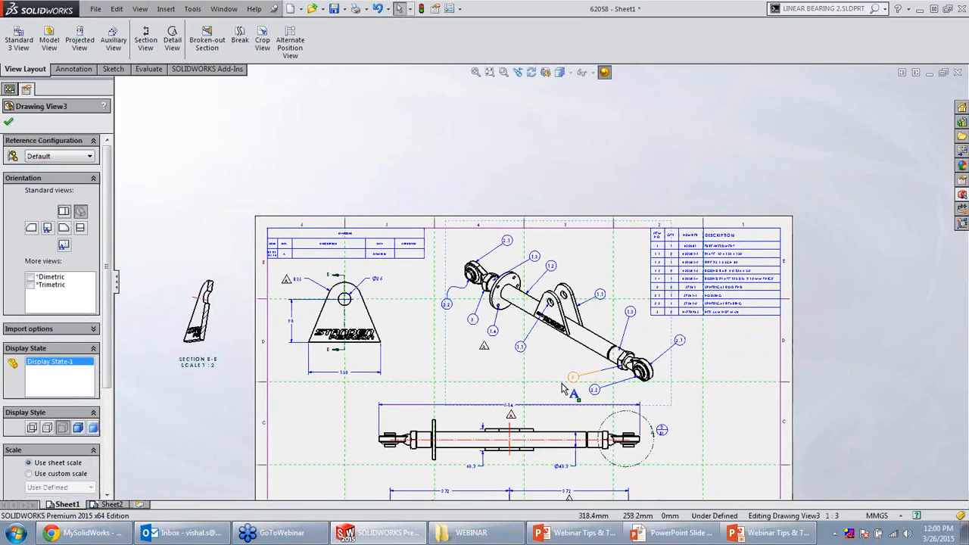
pyautogui.click(68, 70)
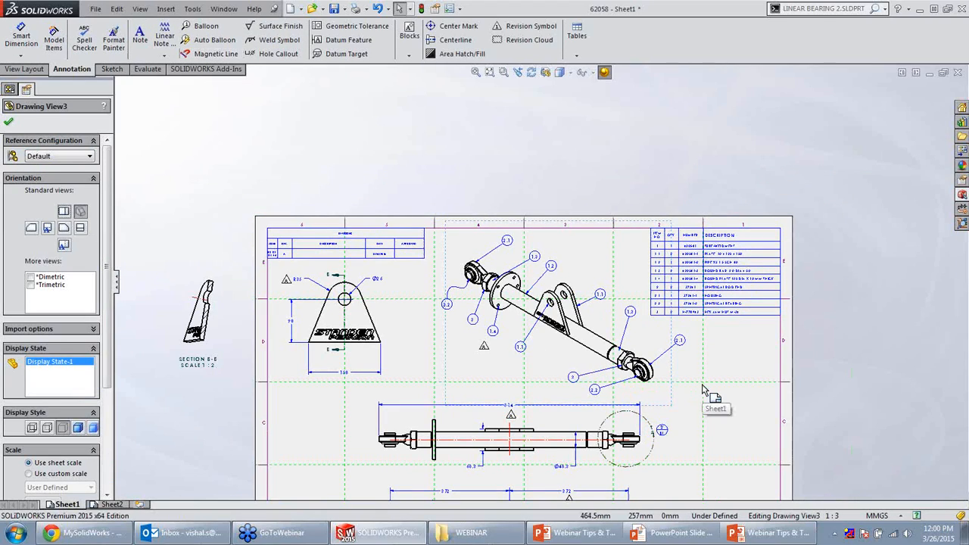
pyautogui.scroll(2, 699, 390)
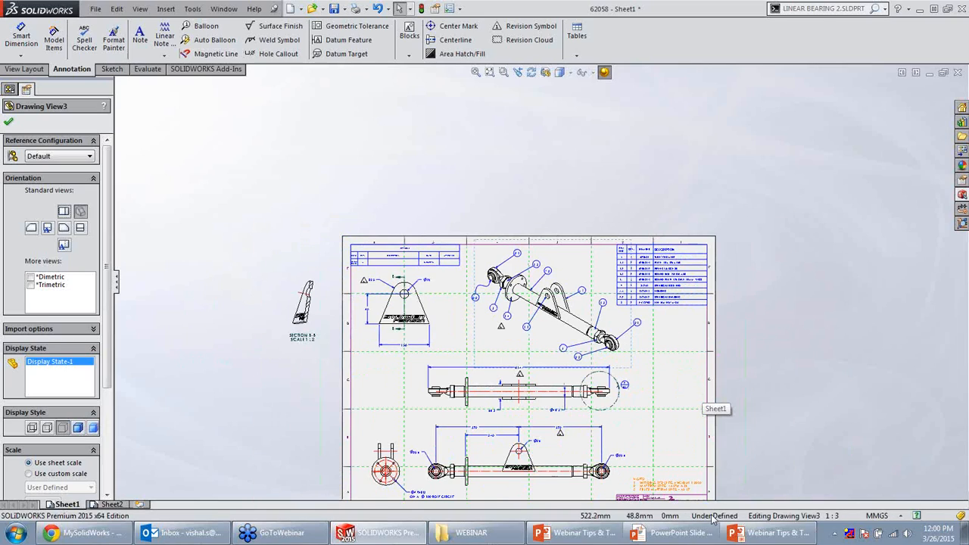